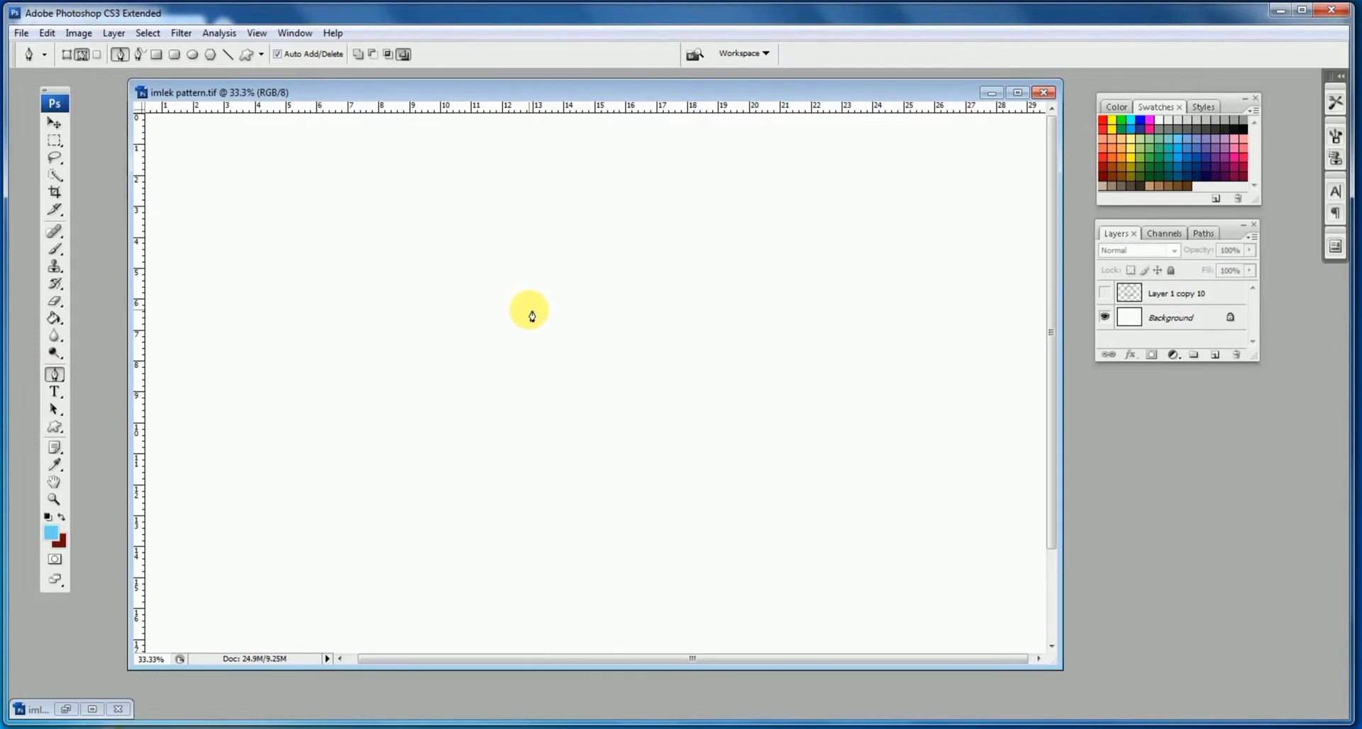
- Draw an open seven-segment rectangular spiral path with the Pen tool, about 5.6 by 6.6 ruler units, and shift its innermost vertical segment slightly outward
click(506, 336)
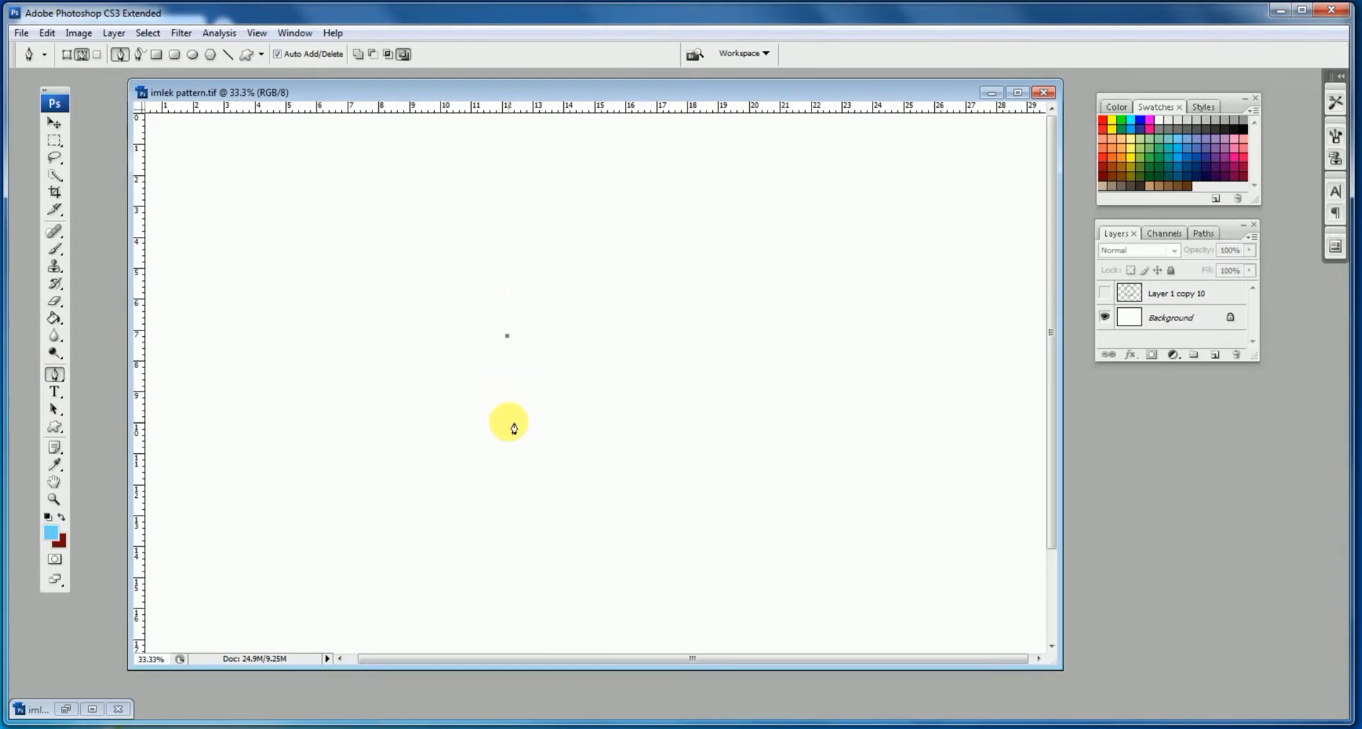
click(565, 422)
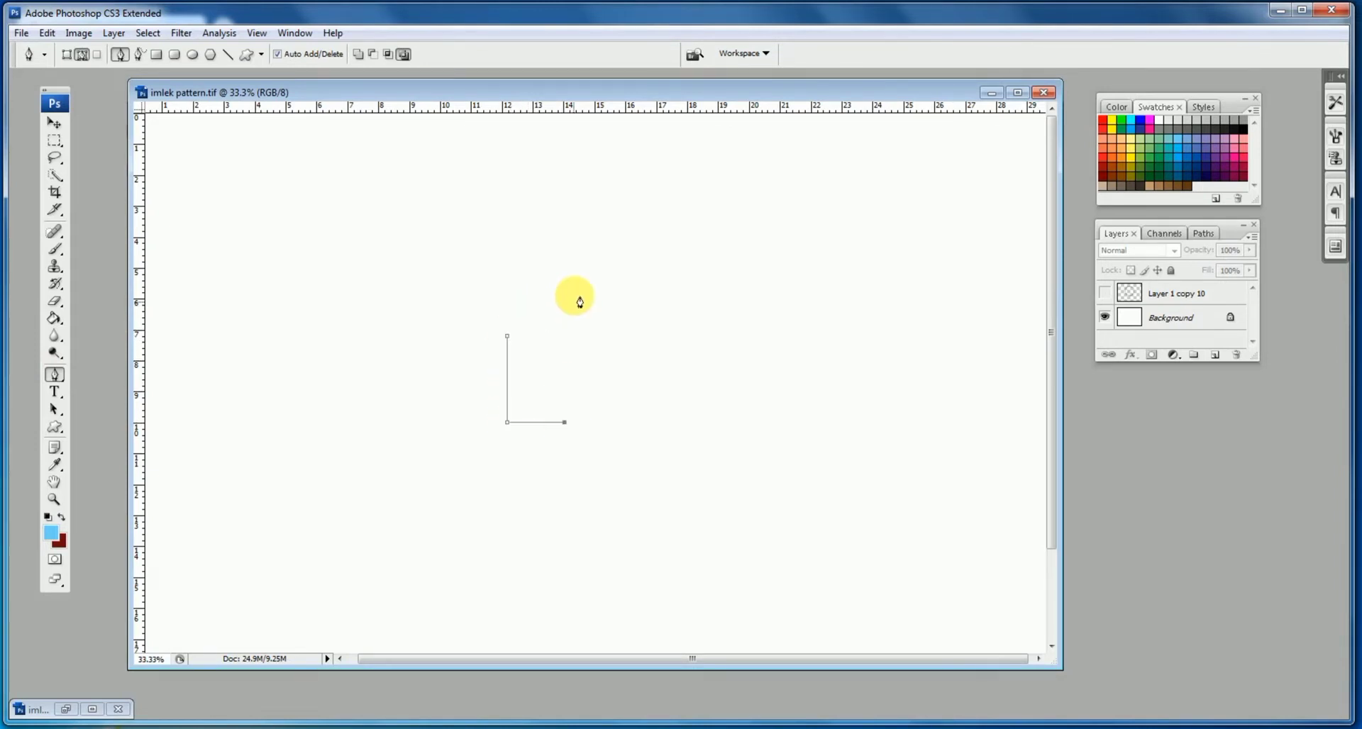
click(564, 271)
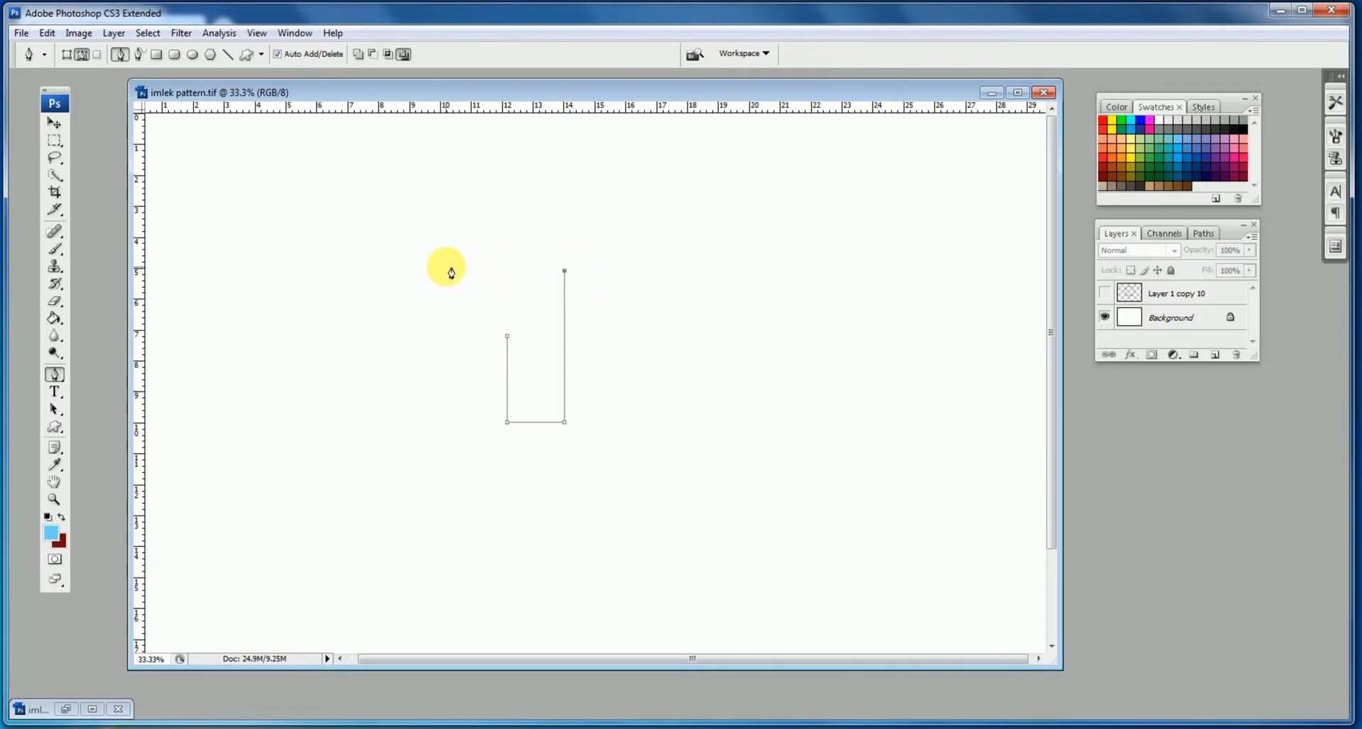
click(619, 473)
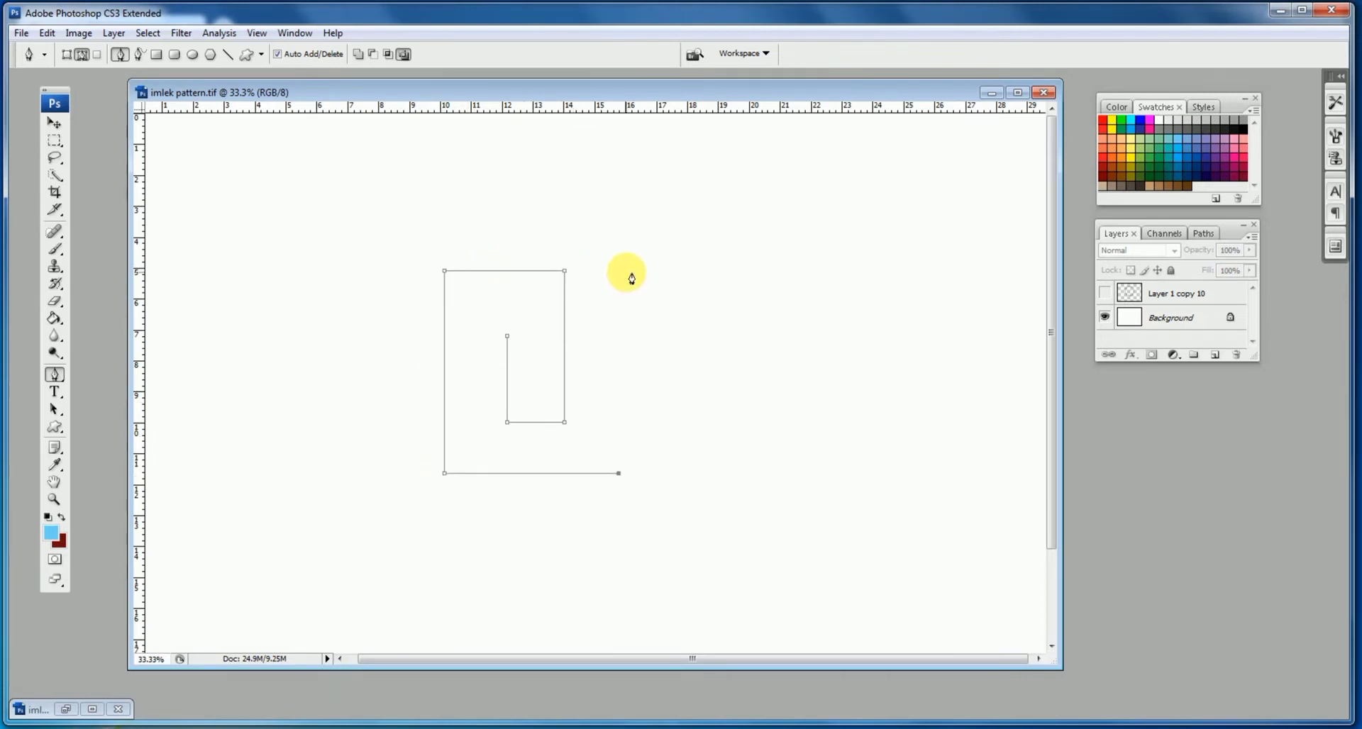
click(618, 270)
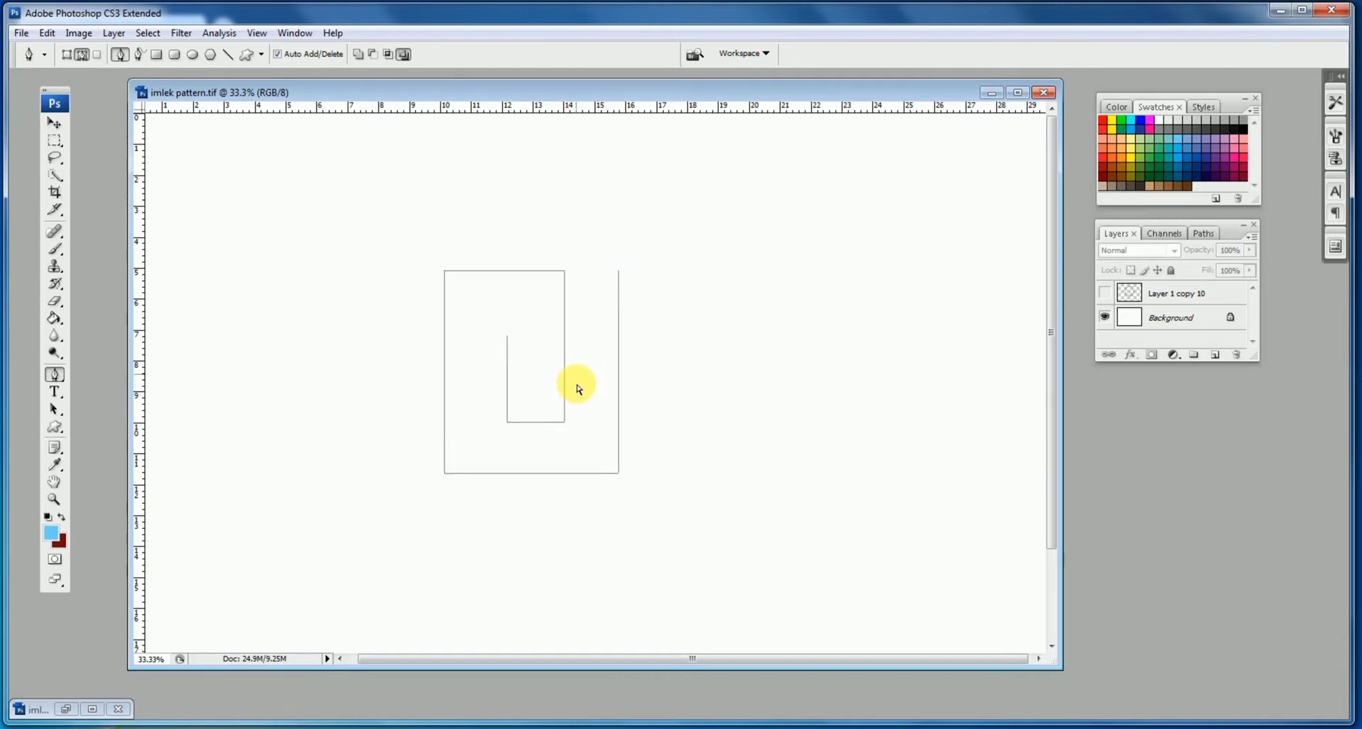
click(507, 424)
key(Escape)
- Add a new empty layer and set the foreground colour to black
drag(1265, 486, 1268, 580)
click(1226, 576)
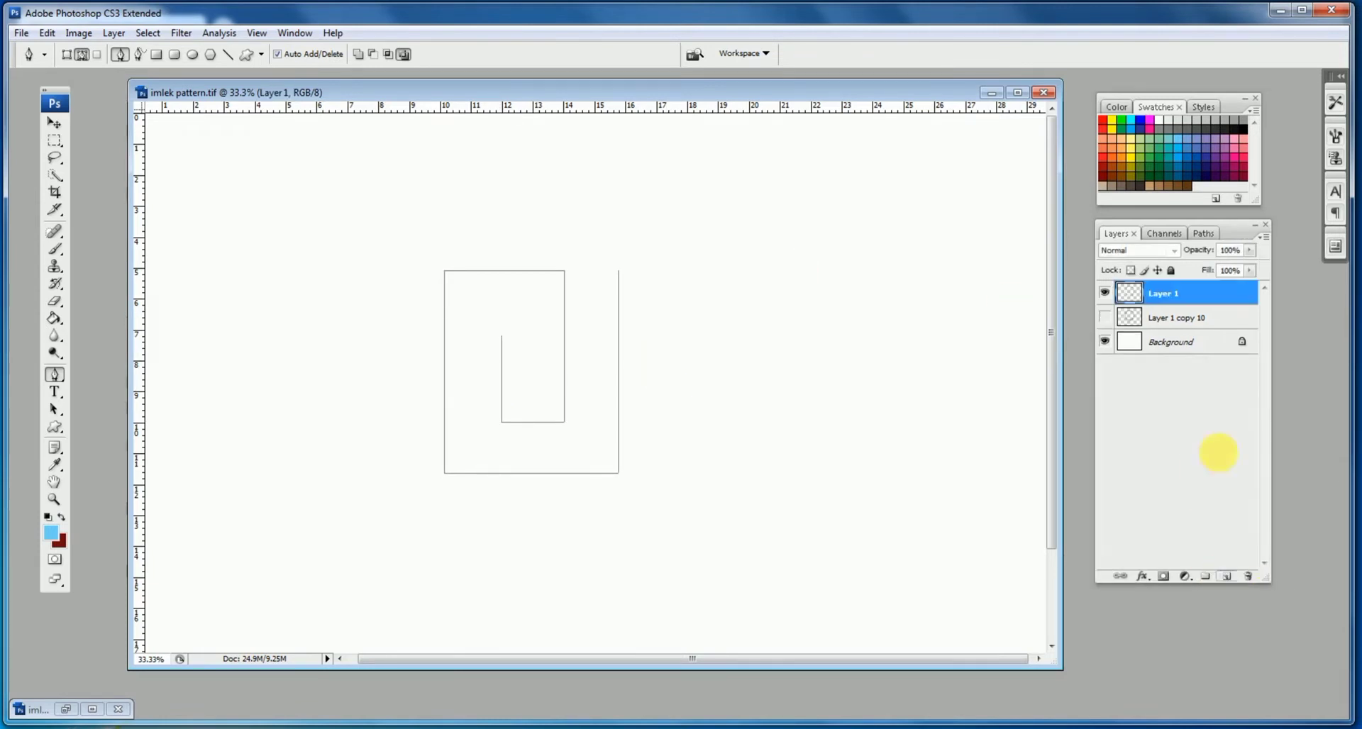
click(50, 532)
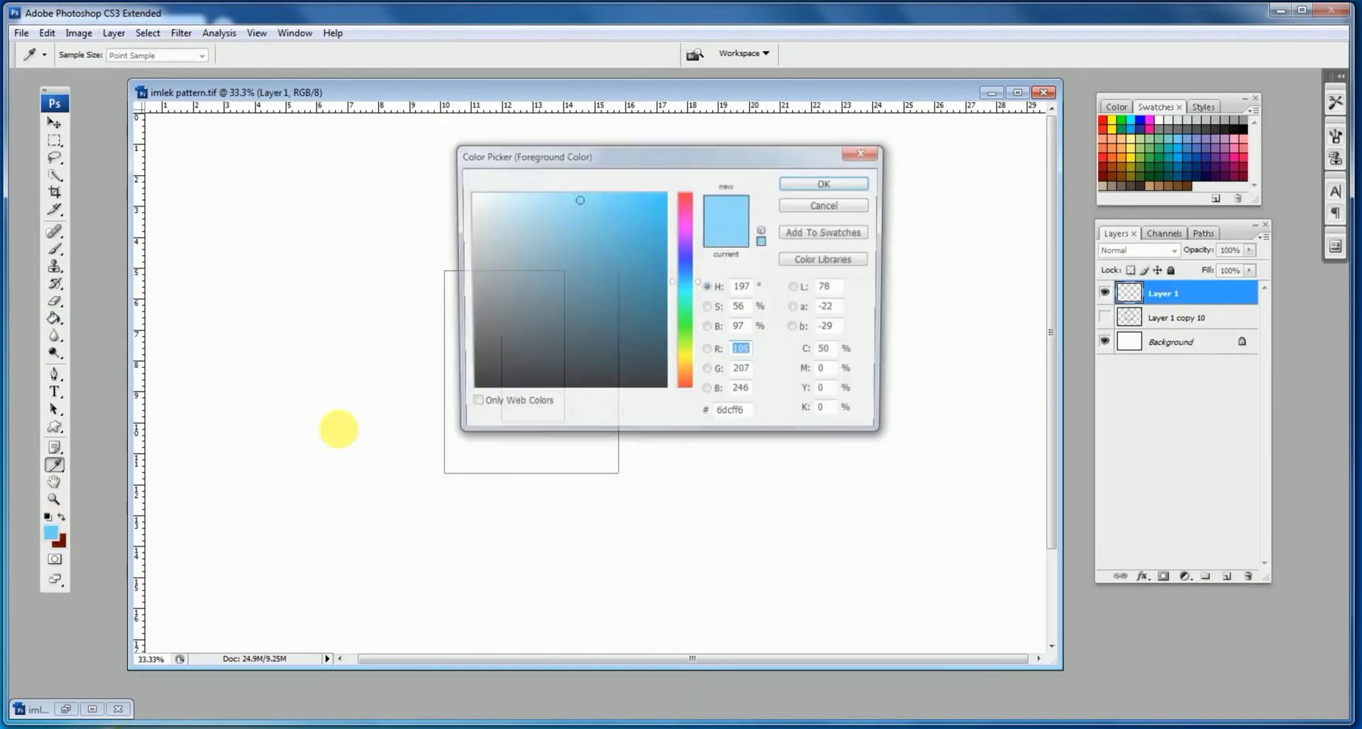
drag(607, 327, 738, 437)
click(837, 185)
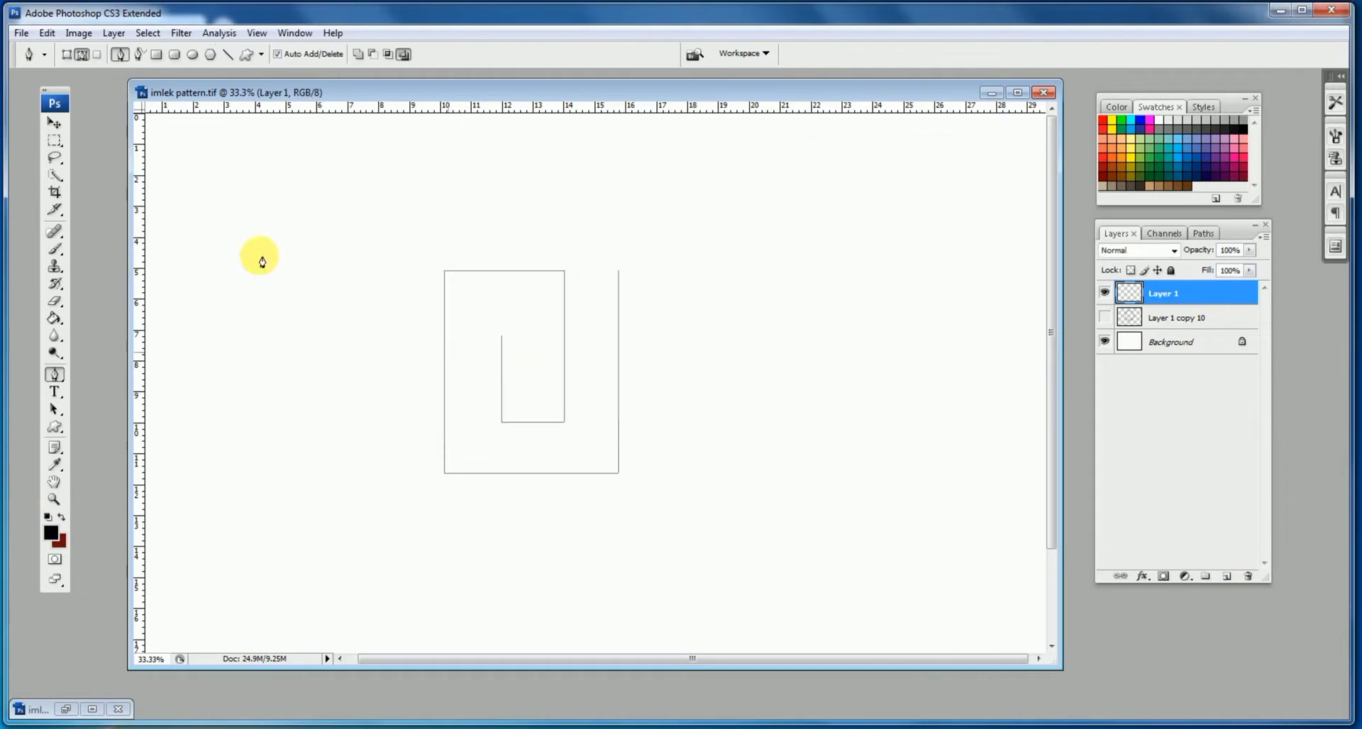
- Stroke the spiral work path with a hard round 19 px brush in black
click(55, 249)
click(102, 59)
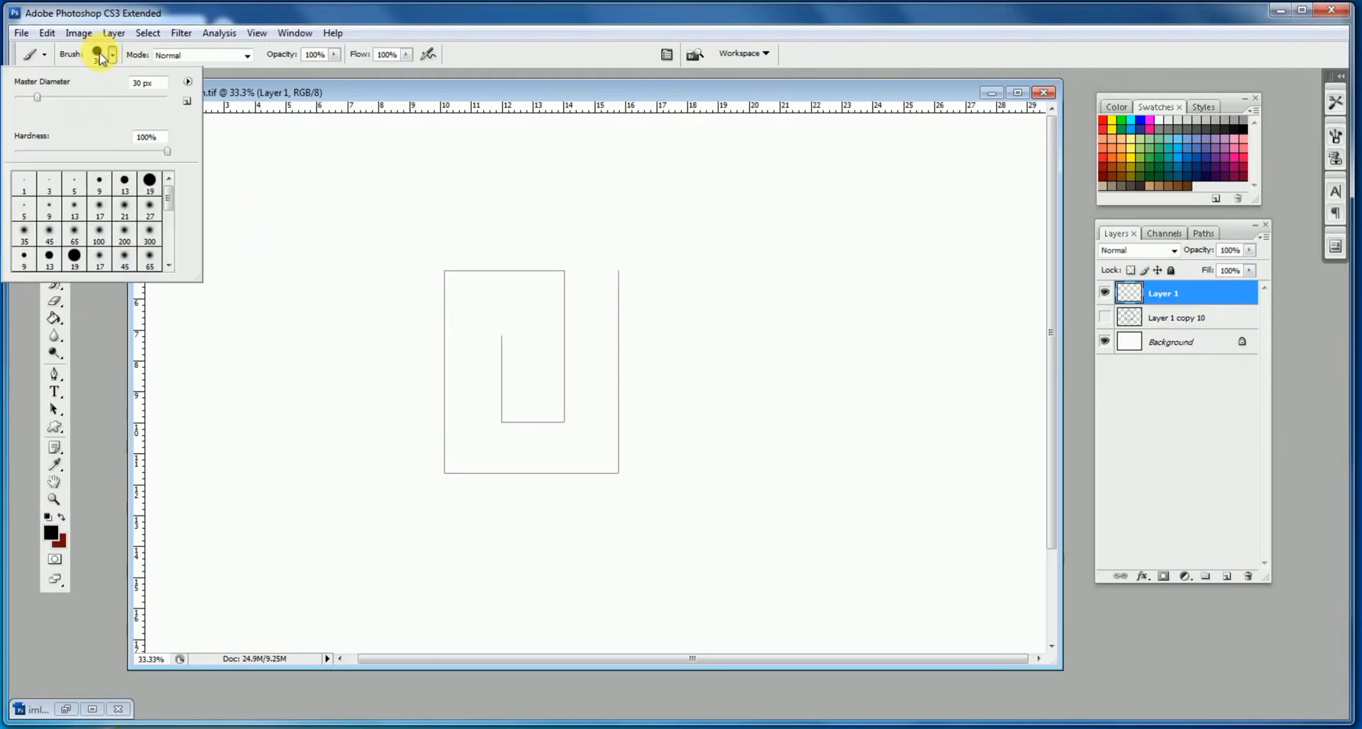
click(162, 180)
click(316, 88)
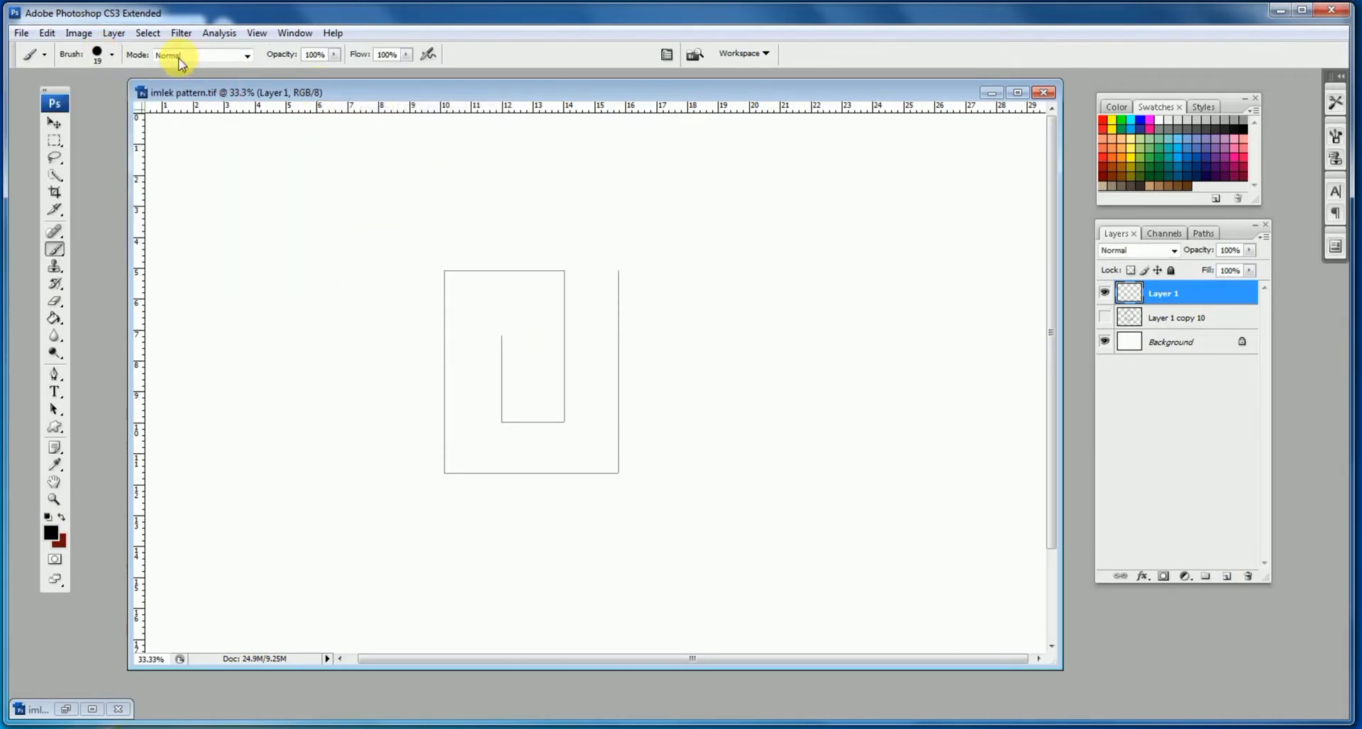
click(1196, 235)
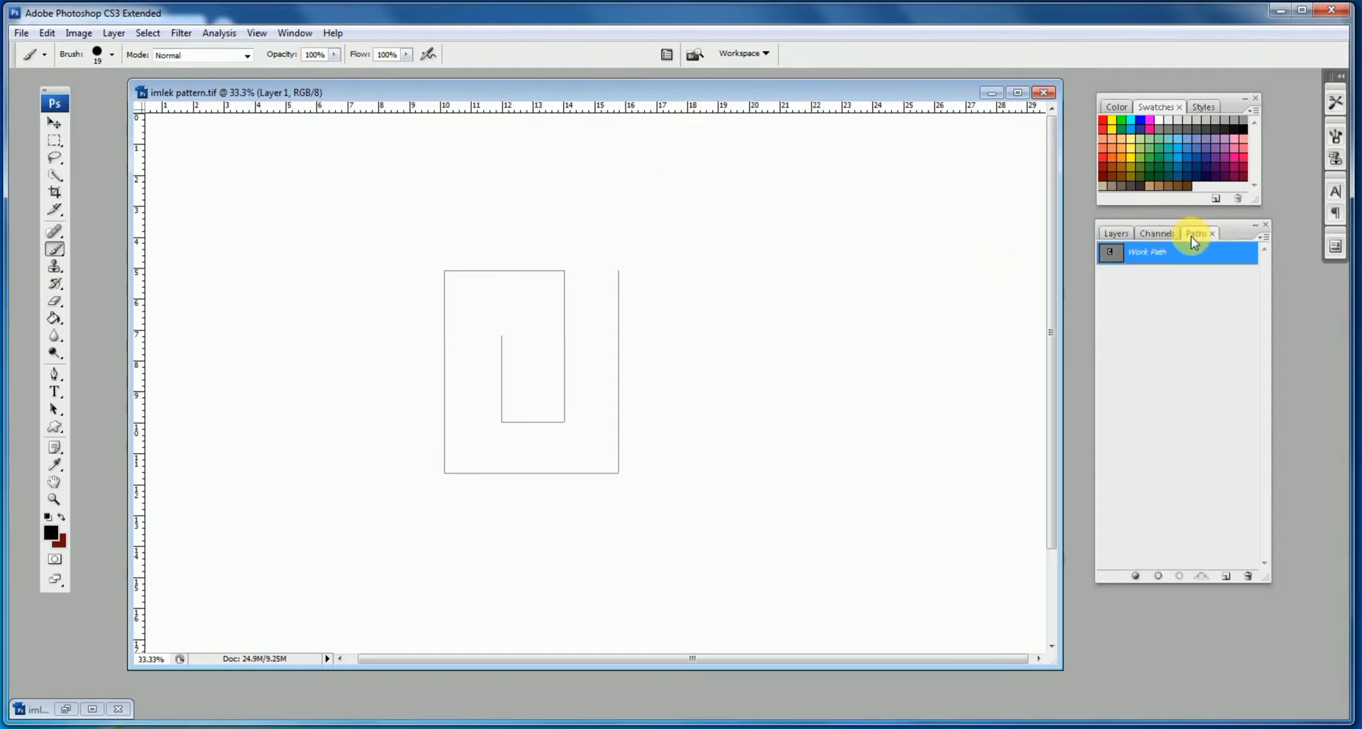
click(1167, 577)
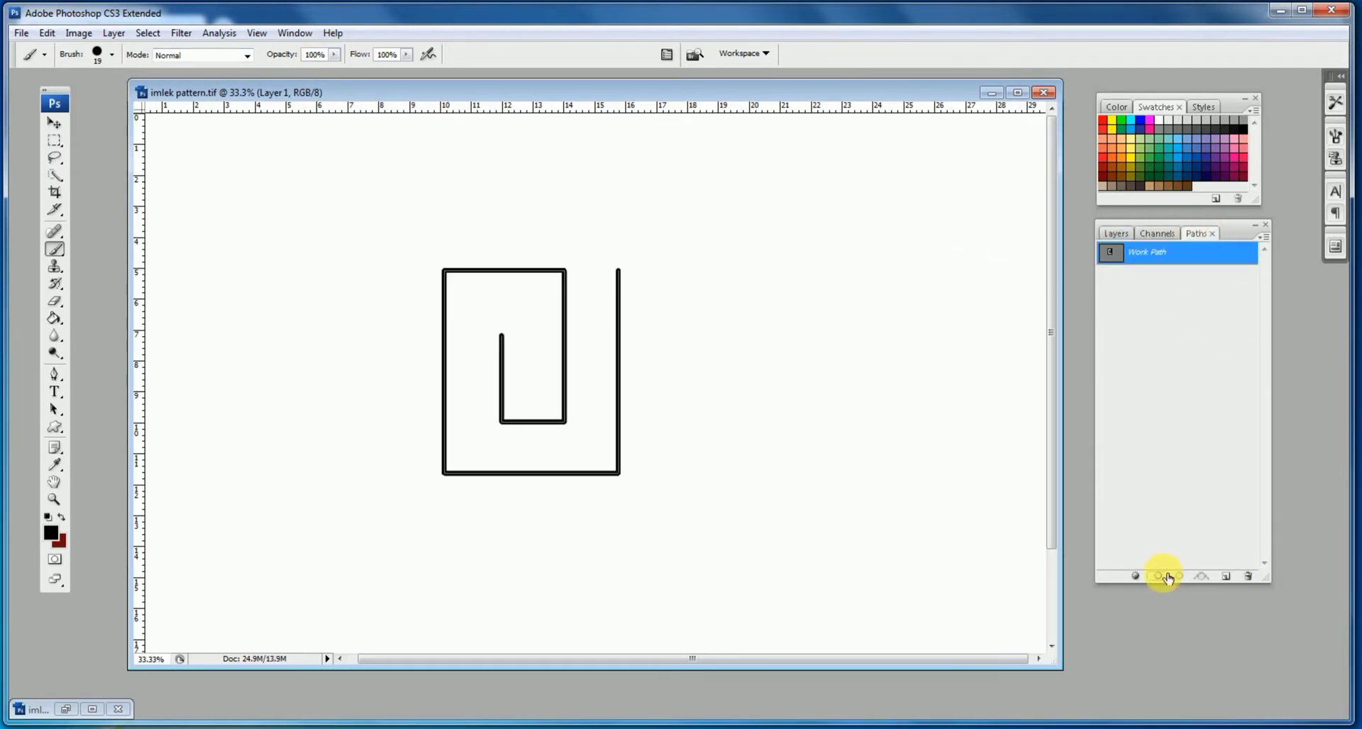
- Thicken the spiral by stroking the work path with a 44 px brush and again with a 55 px brush
click(99, 56)
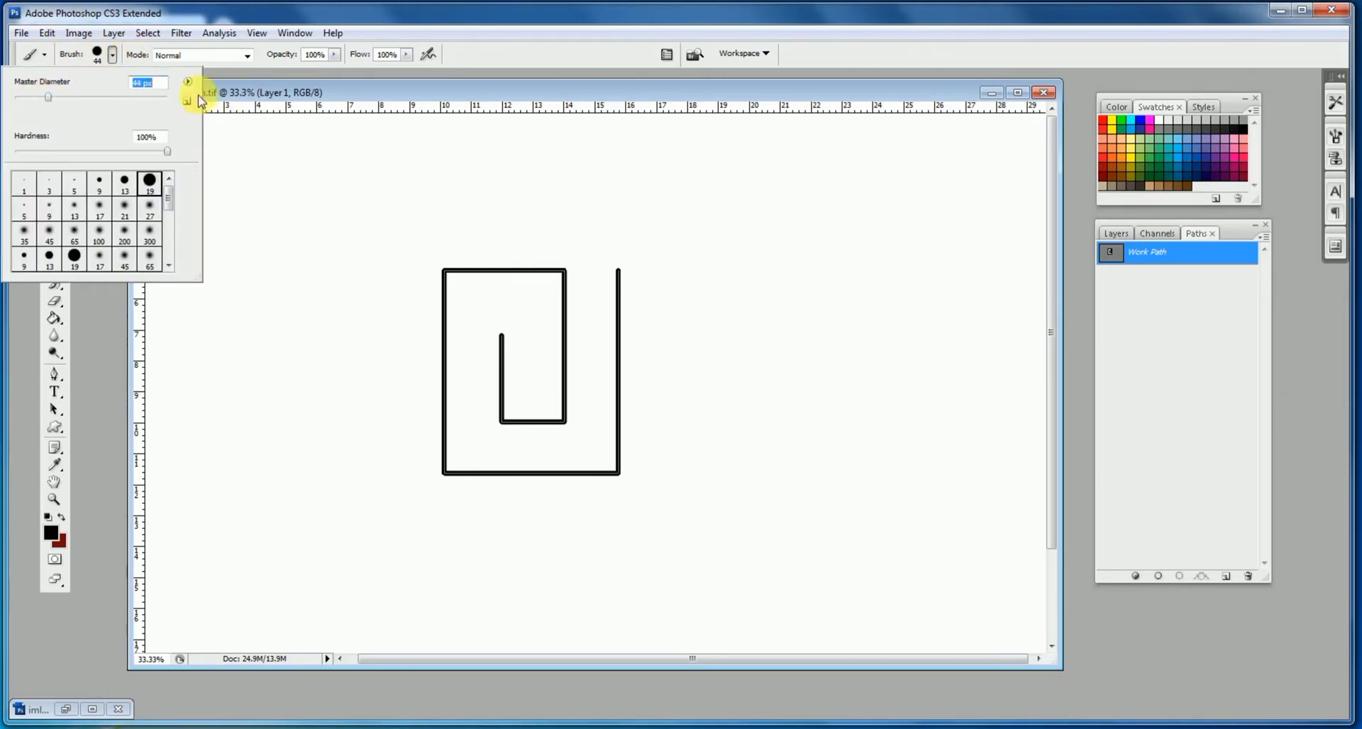
key(Return)
click(1161, 577)
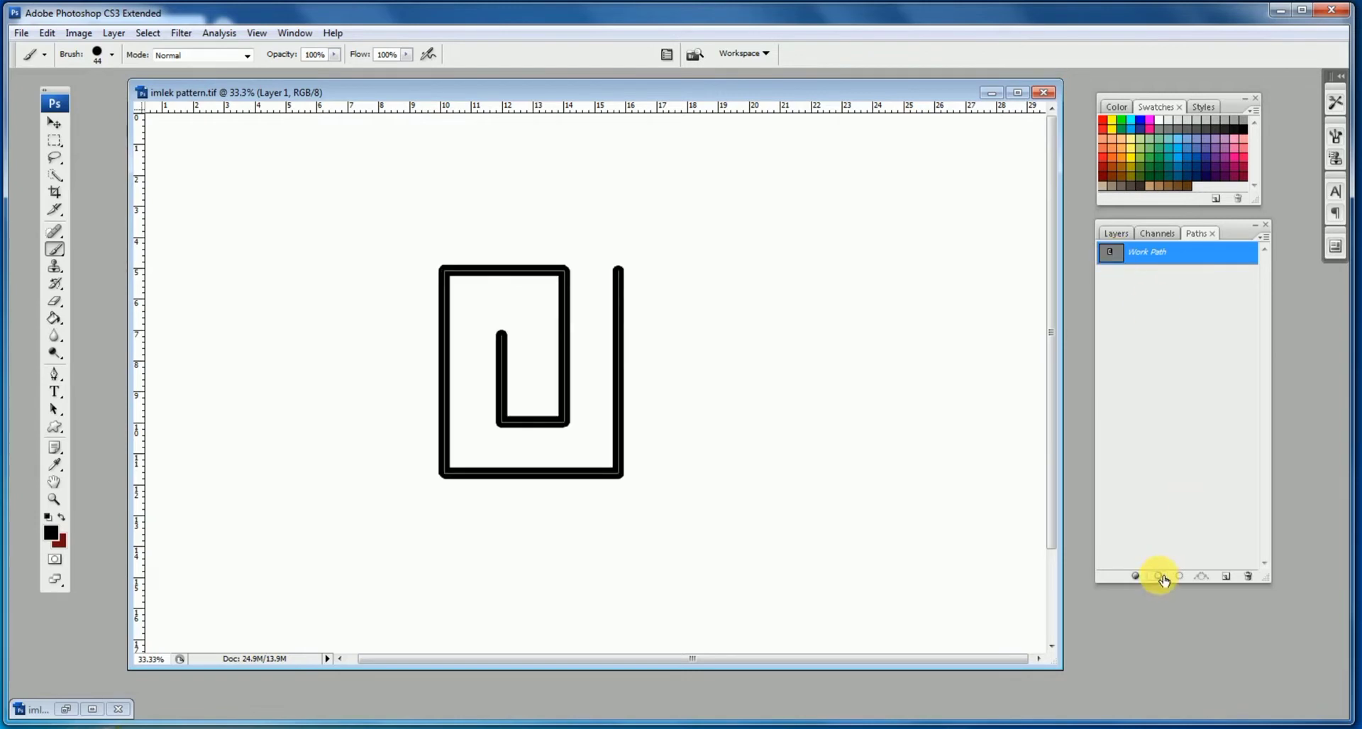
click(95, 56)
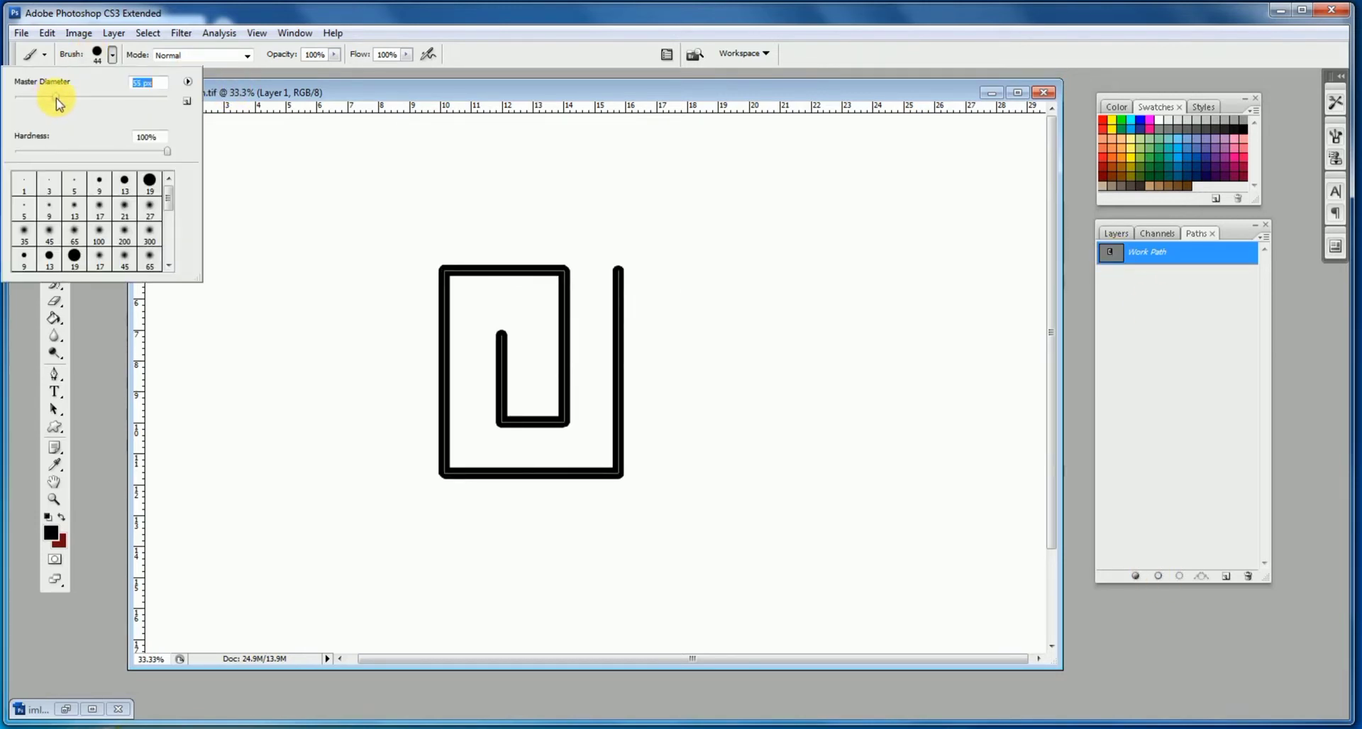
click(1172, 340)
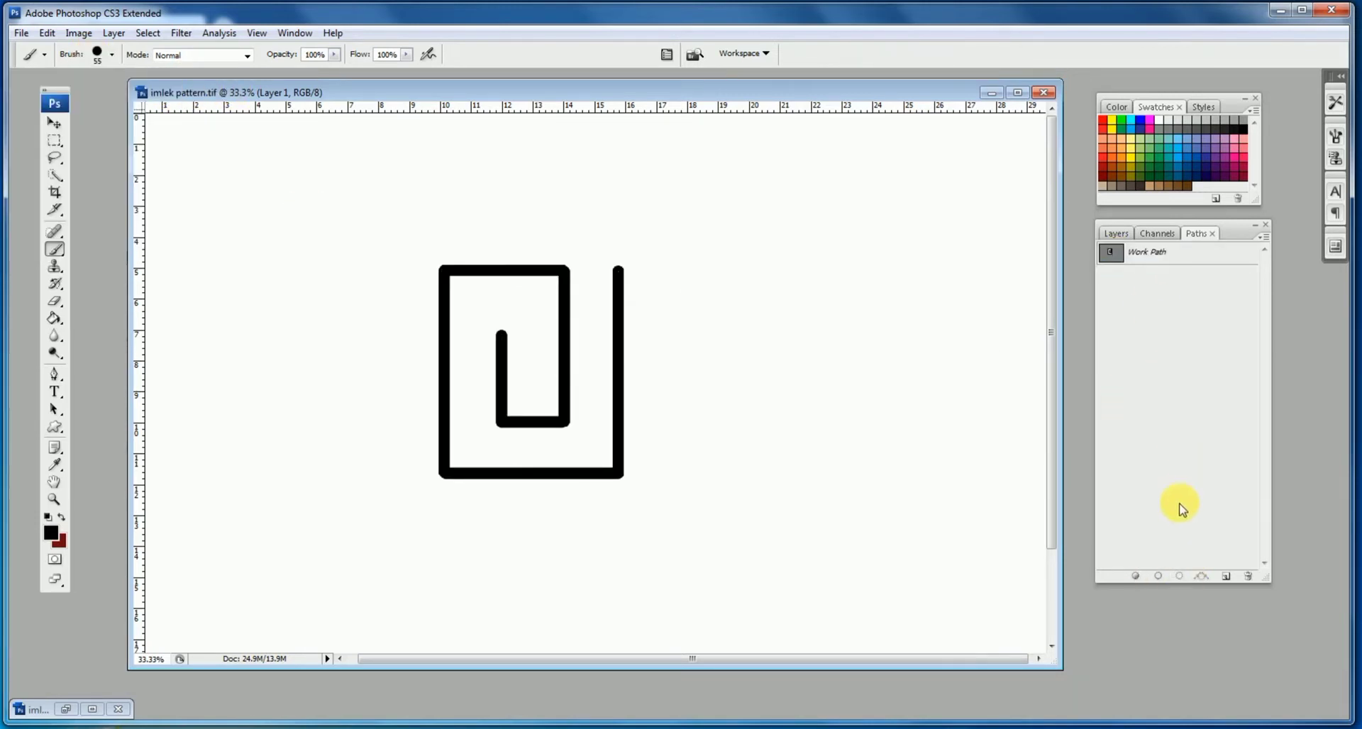
click(1173, 262)
click(1160, 575)
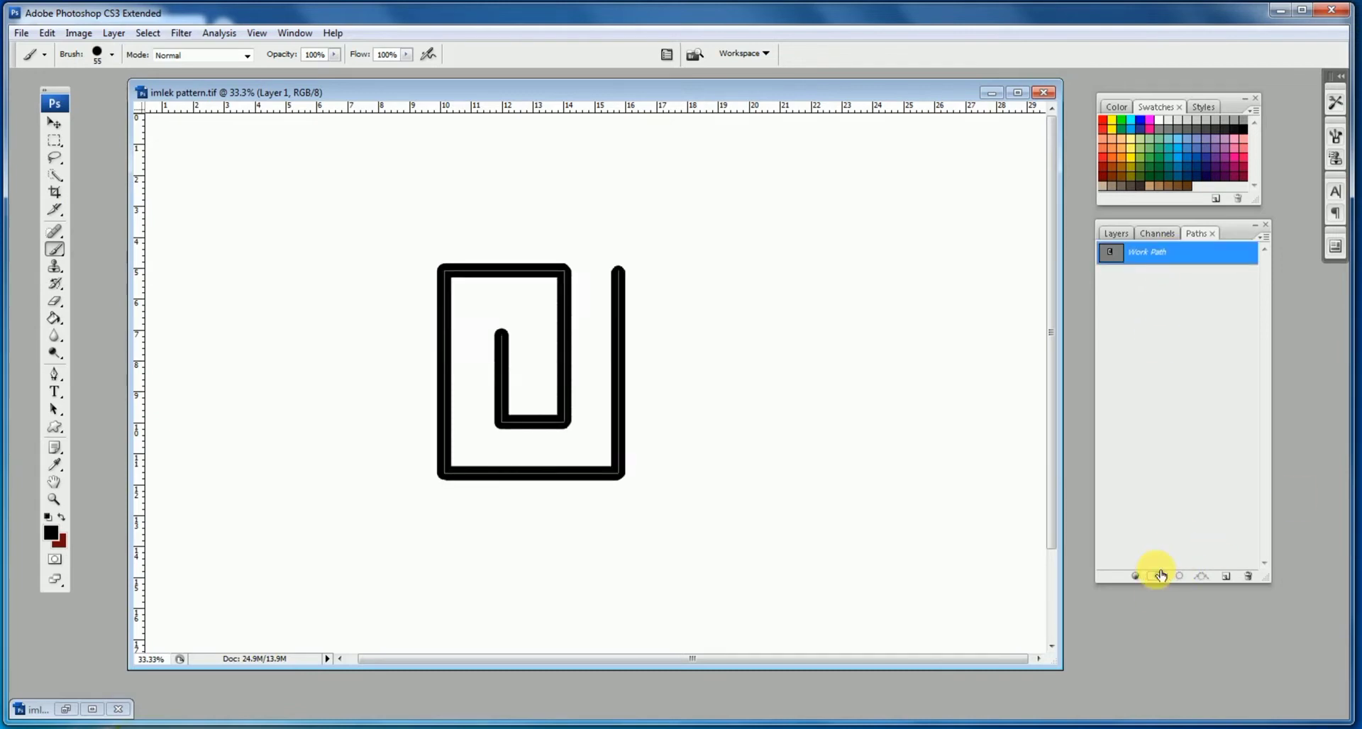
- Stroke the work path once more with the brush diameter set to 74 px
click(112, 55)
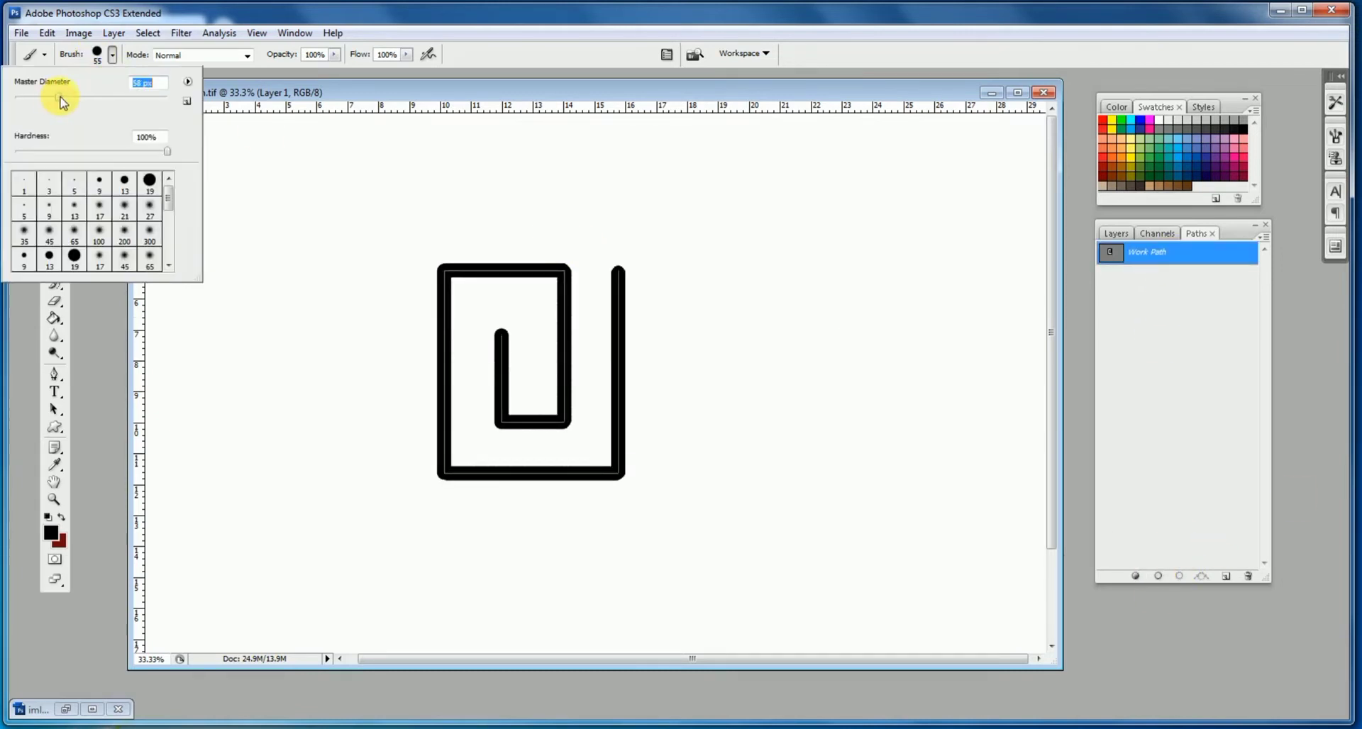
click(1134, 280)
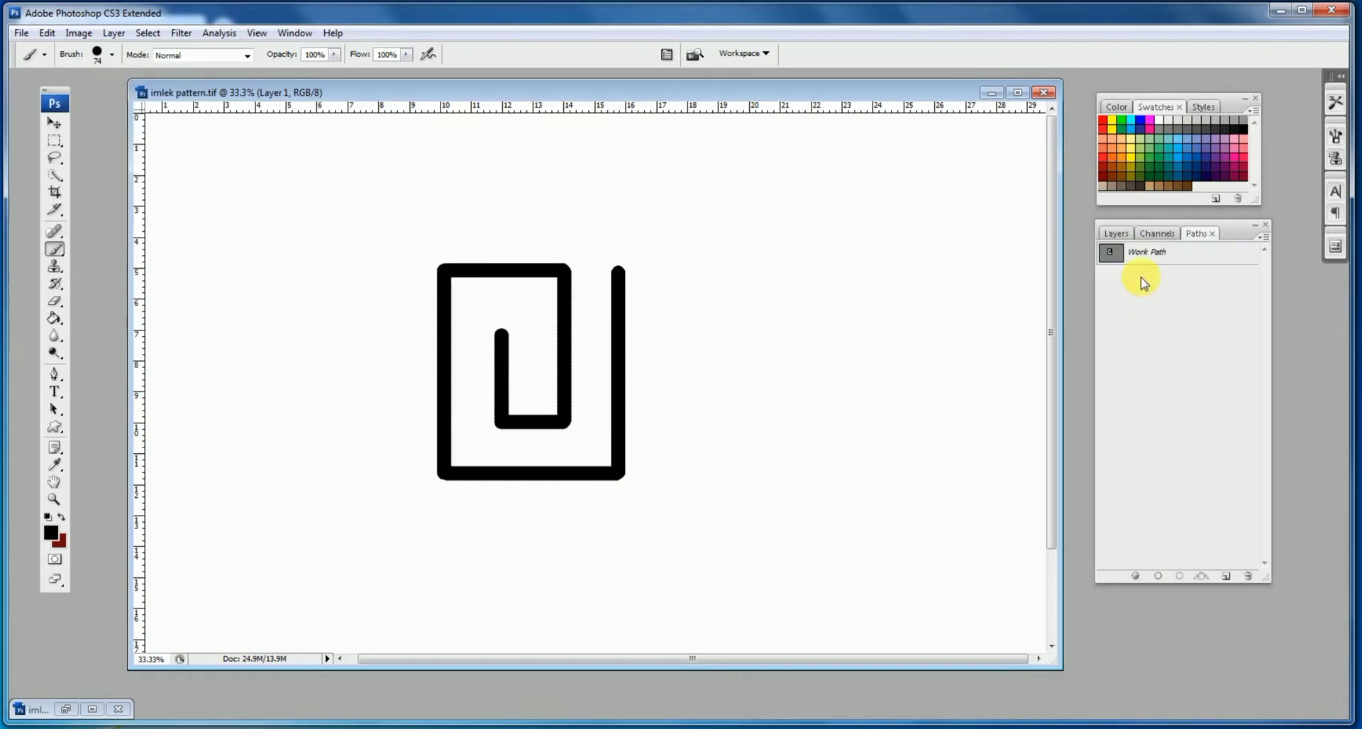
click(1160, 578)
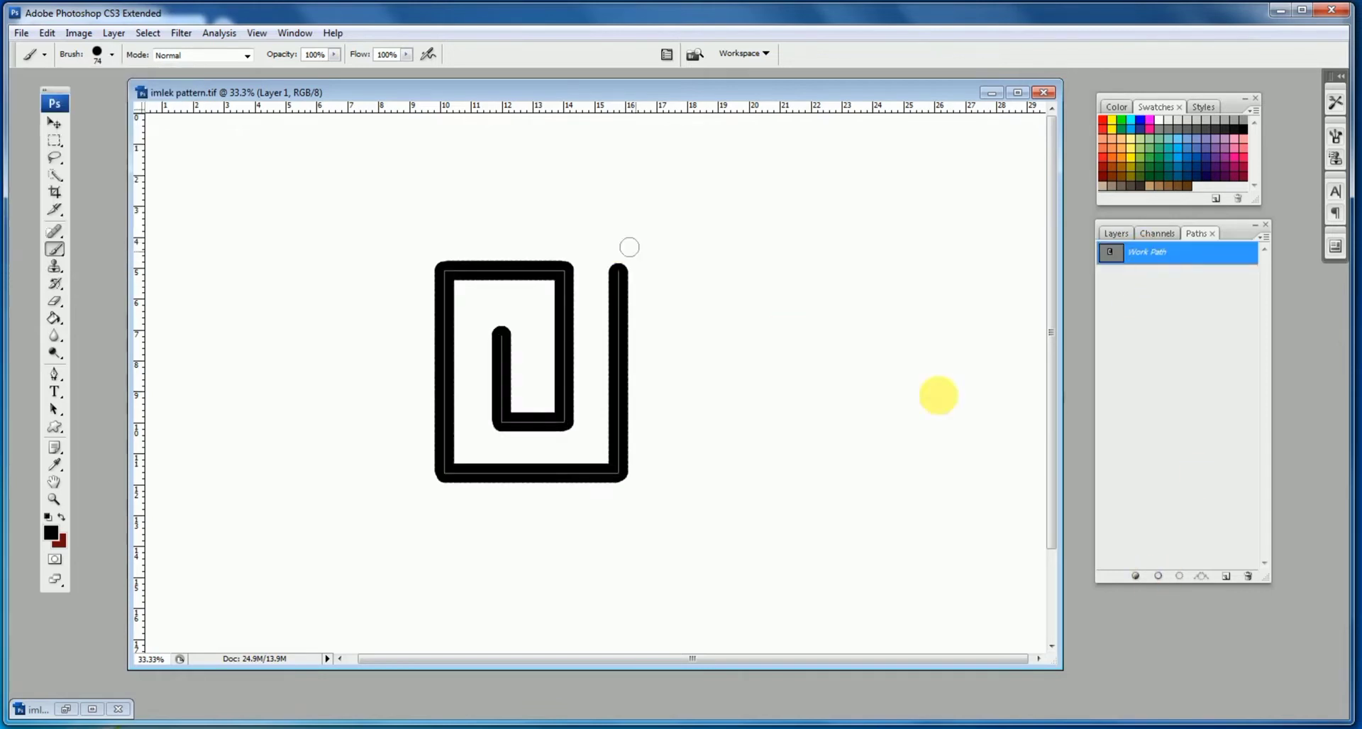
- Deselect the work path to hide its outline on the canvas, and activate the Move tool
click(1116, 233)
click(1181, 389)
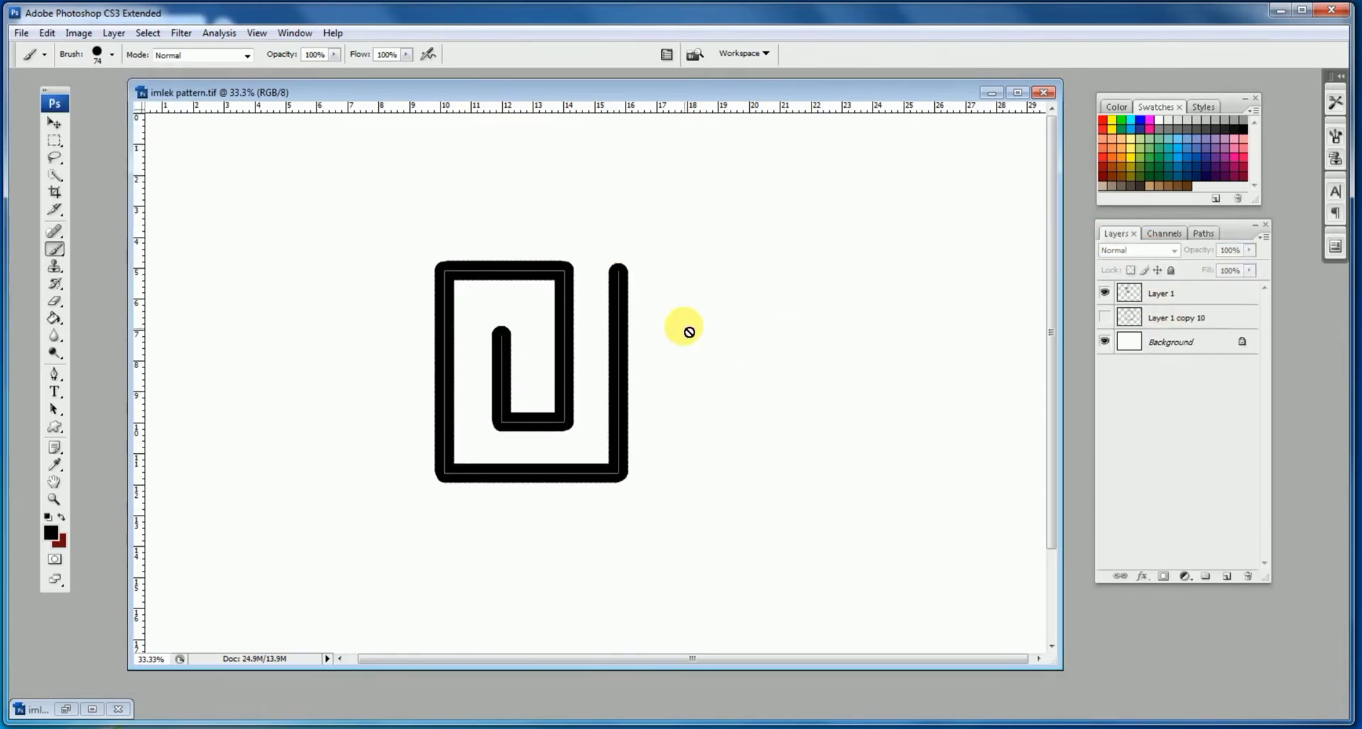
click(54, 123)
click(1197, 233)
click(1174, 348)
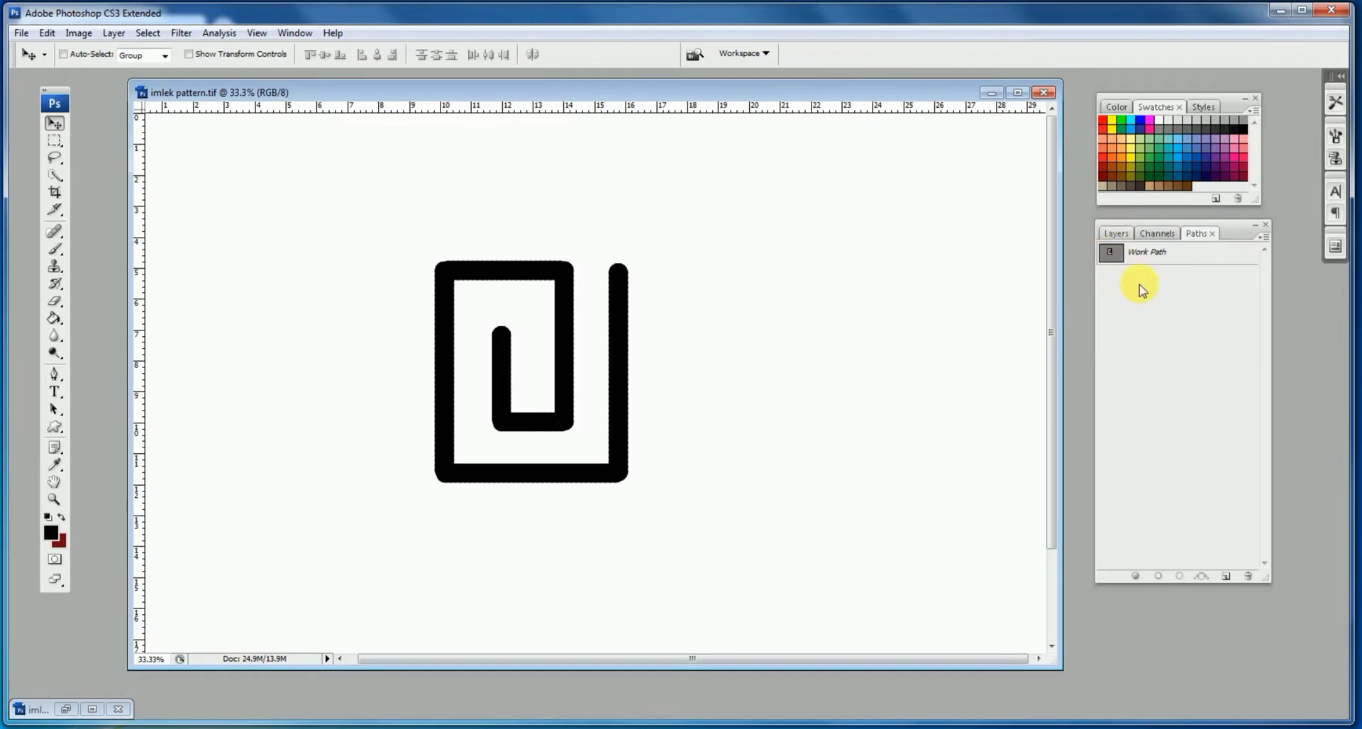
click(1116, 234)
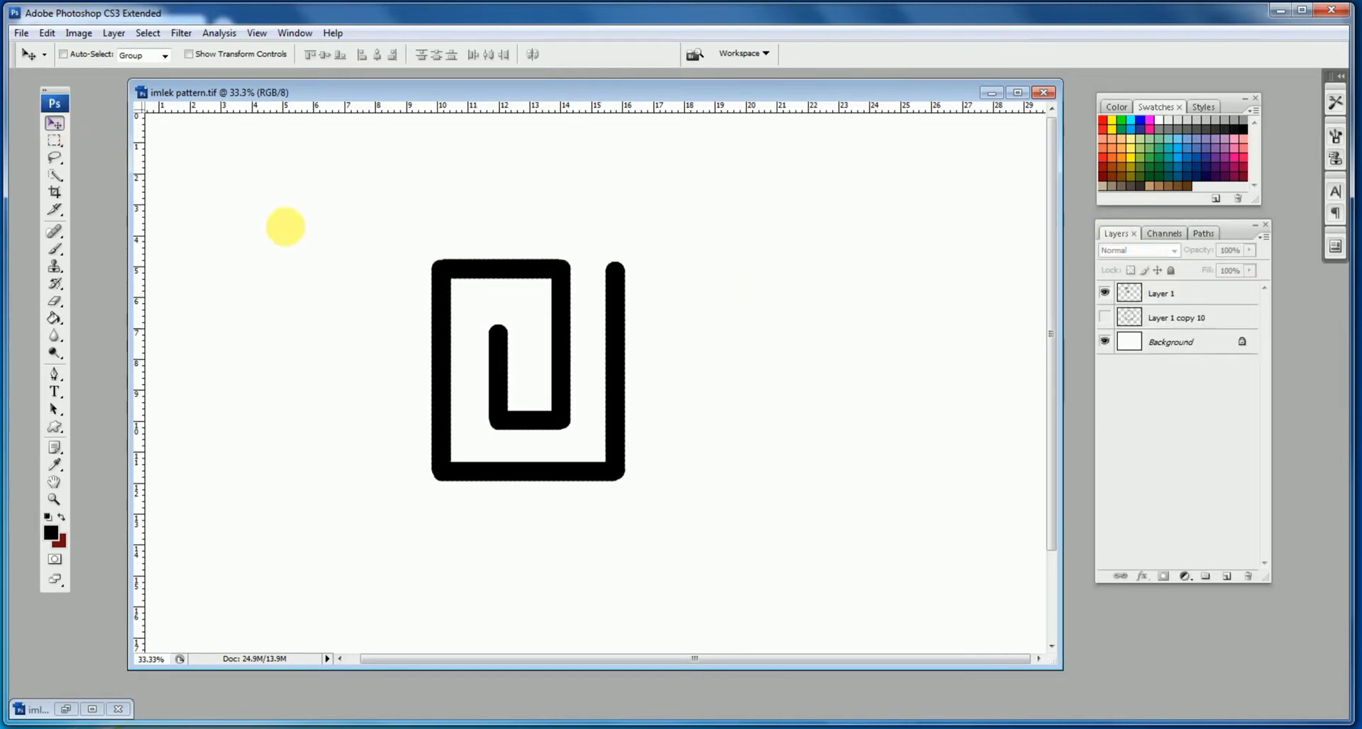
- Duplicate the spiral beside the original, rotated by 180°, with the copy's open outer bar overlapping the original's outer bar
drag(562, 325, 765, 326)
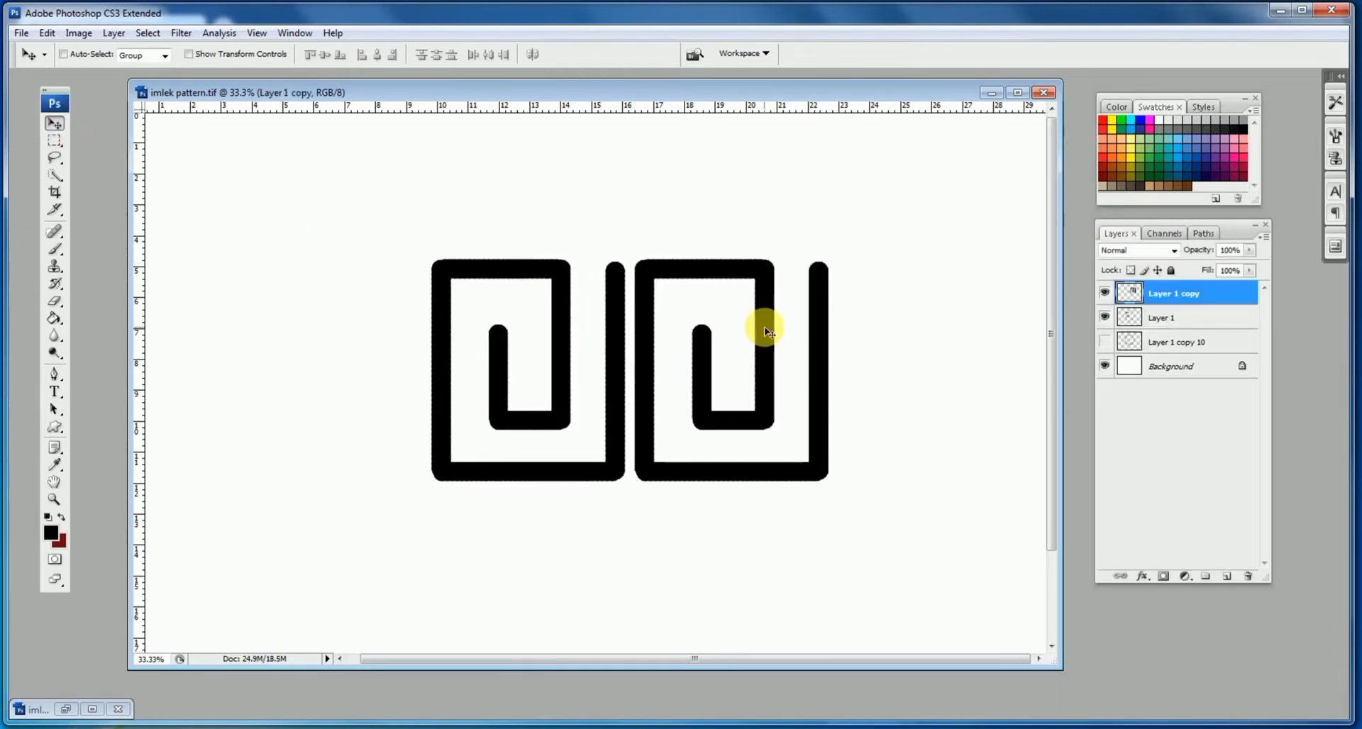
key(ctrl+t)
drag(664, 192, 776, 481)
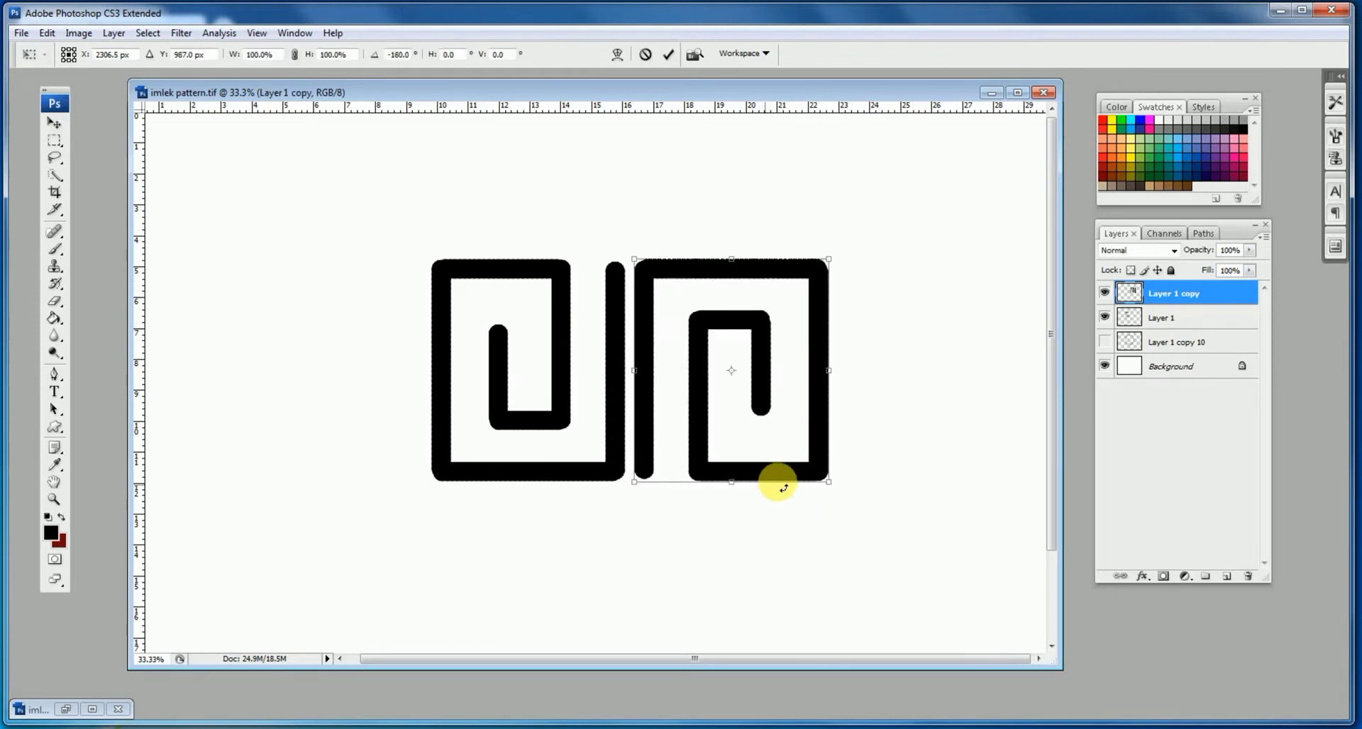
key(Return)
drag(654, 370, 622, 373)
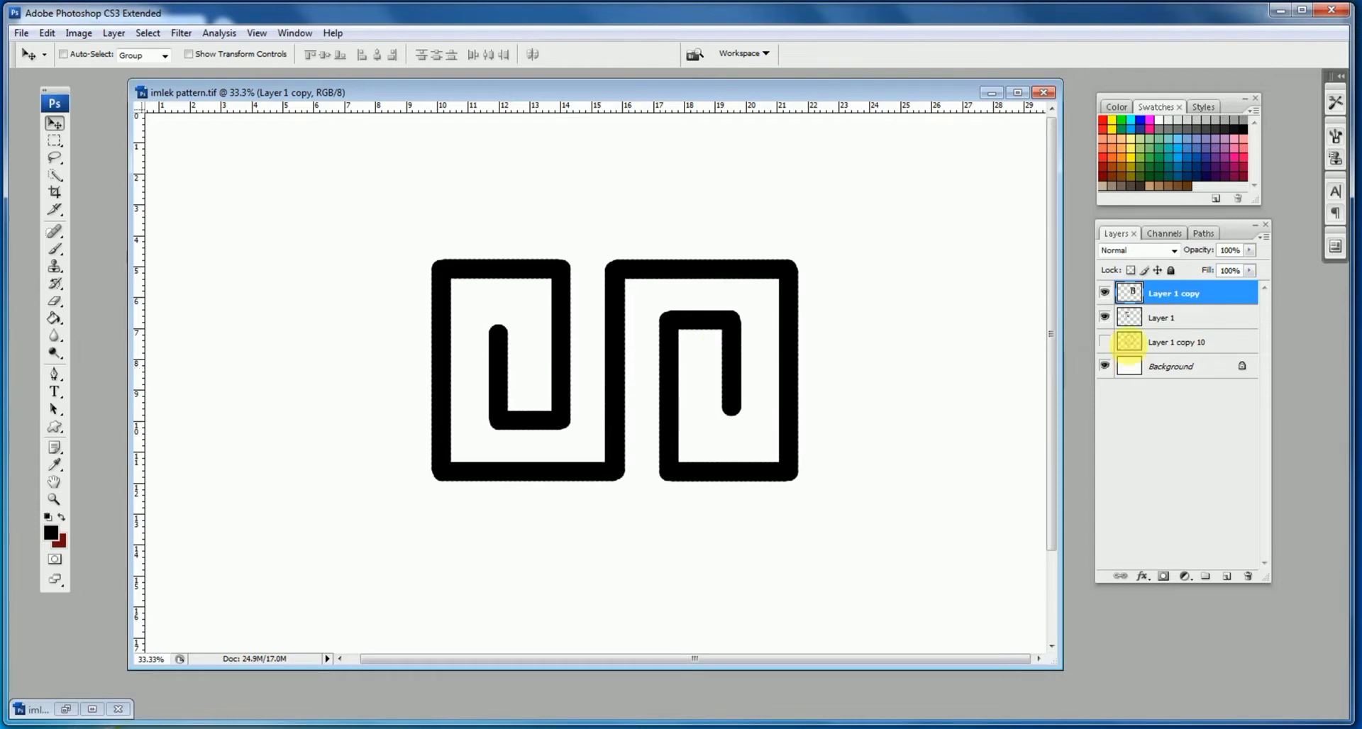
- Merge the original and copied spiral layers into one and move the double spiral up and to the left on the canvas
shift+click(1138, 319)
click(1262, 237)
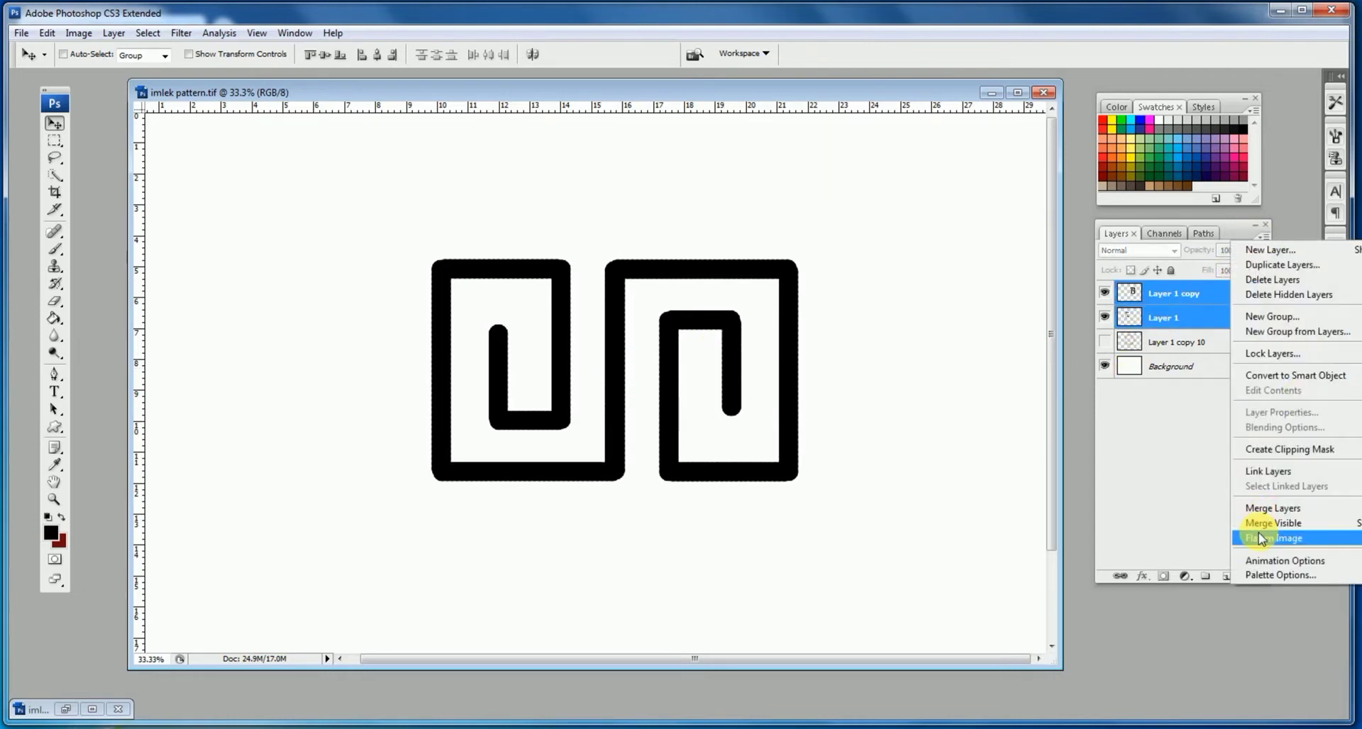
click(1266, 508)
drag(705, 267, 627, 229)
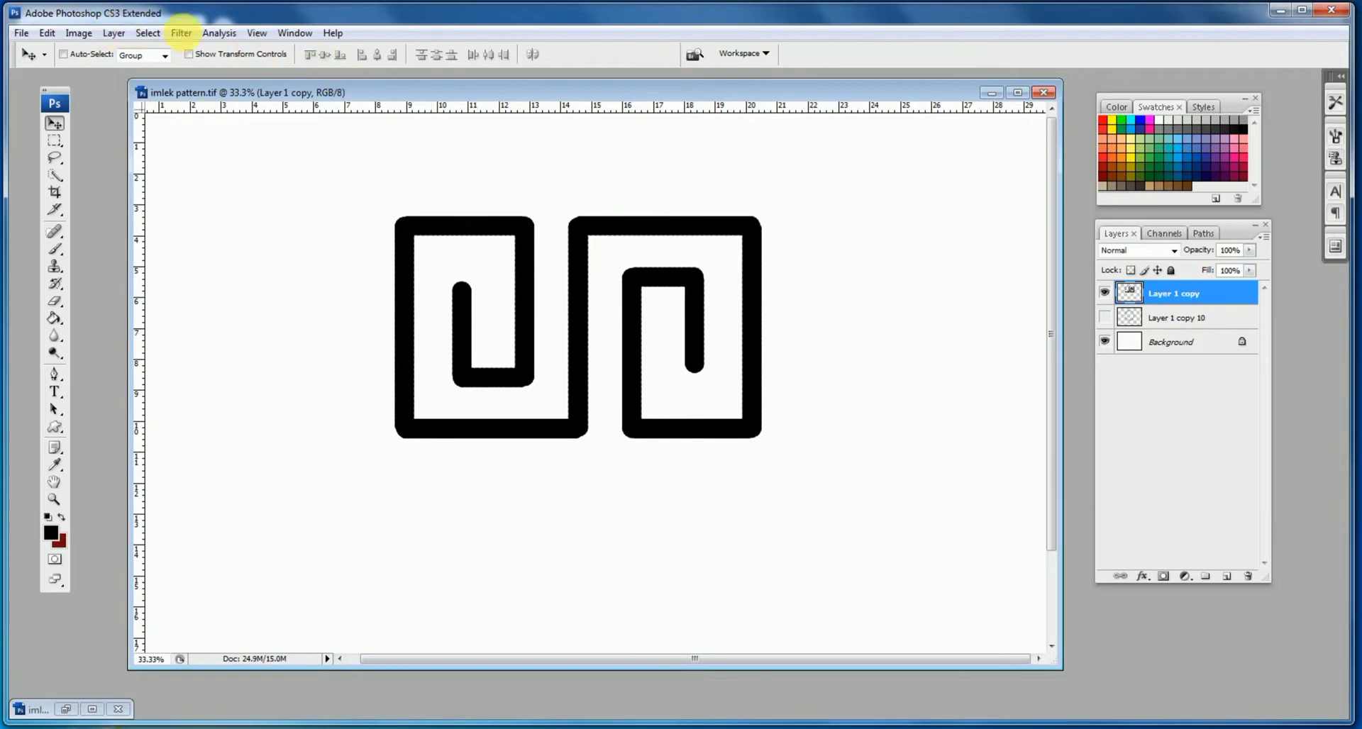
- Warp the double spiral so the middle of both its bottom and top edges arches upward slightly
click(47, 32)
mouse_move(143, 307)
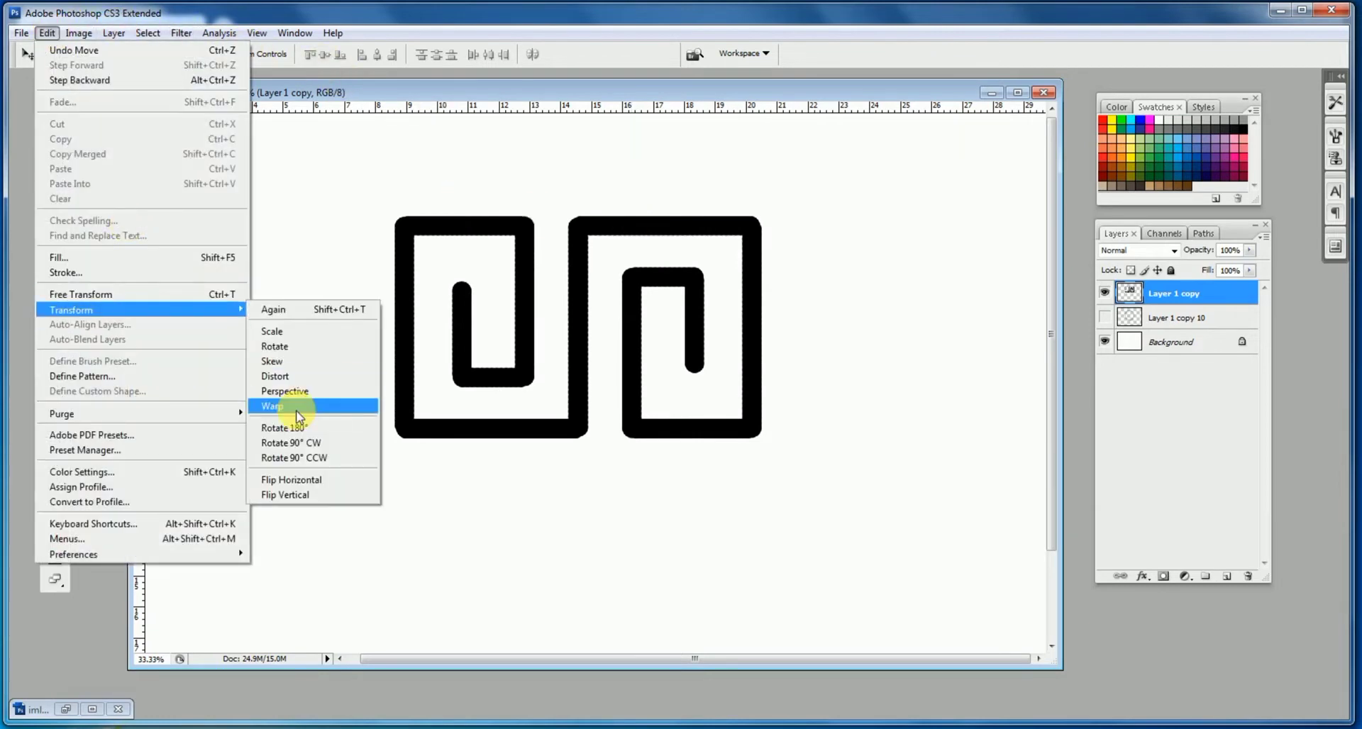
click(302, 398)
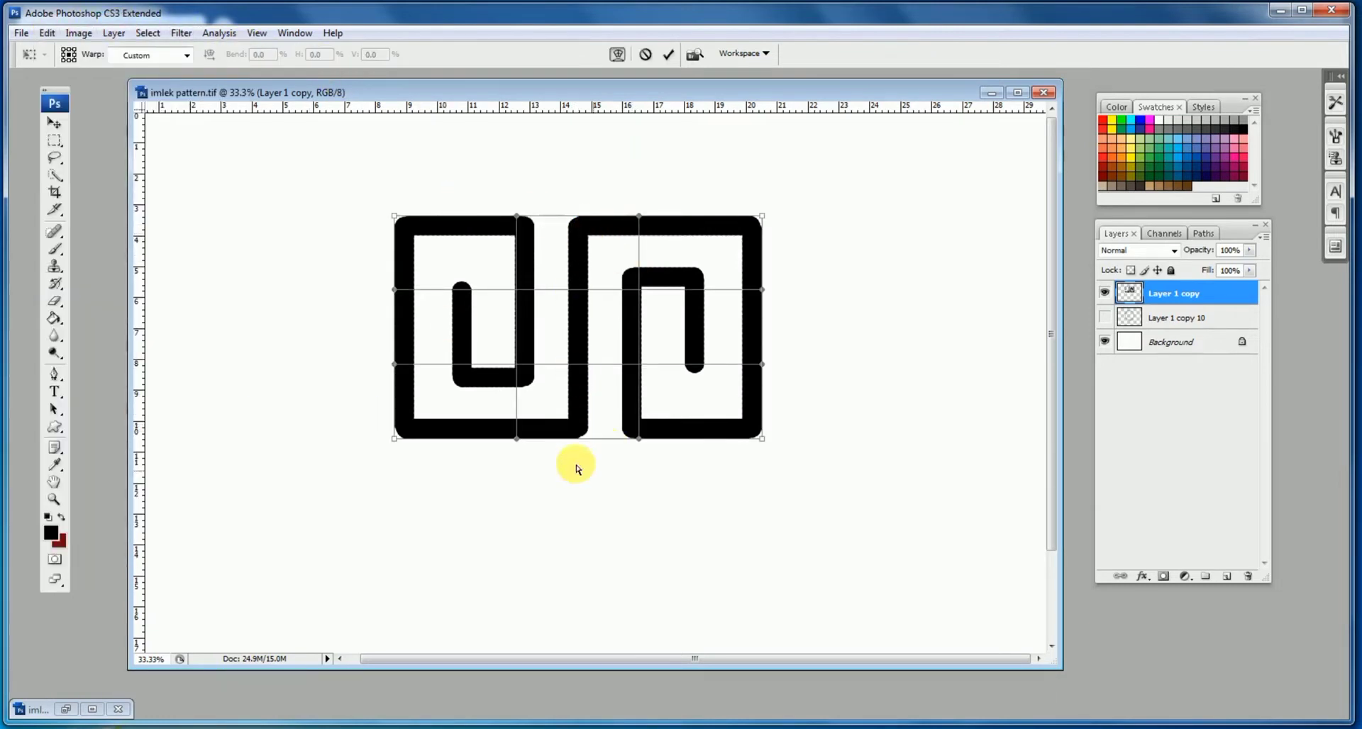
key(ctrl+plus)
scroll(556, 368, up, 2)
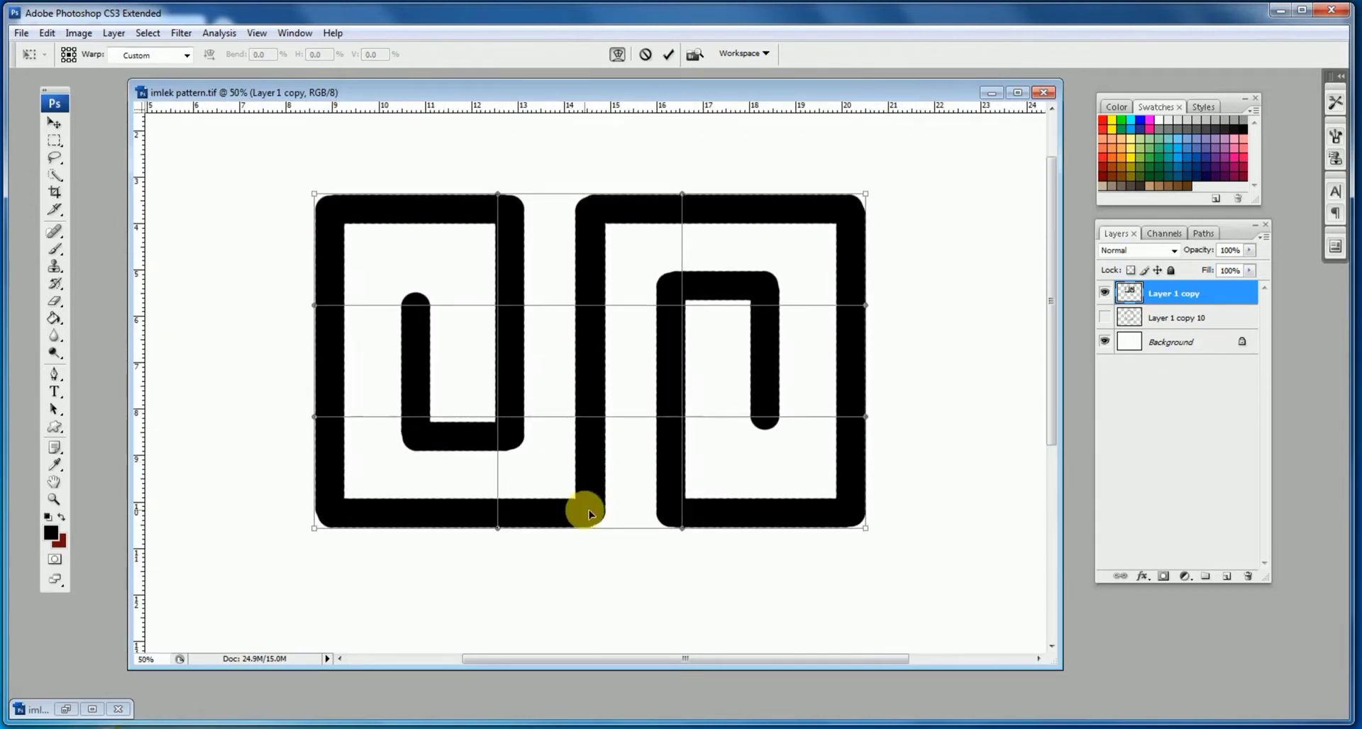
drag(591, 513, 591, 499)
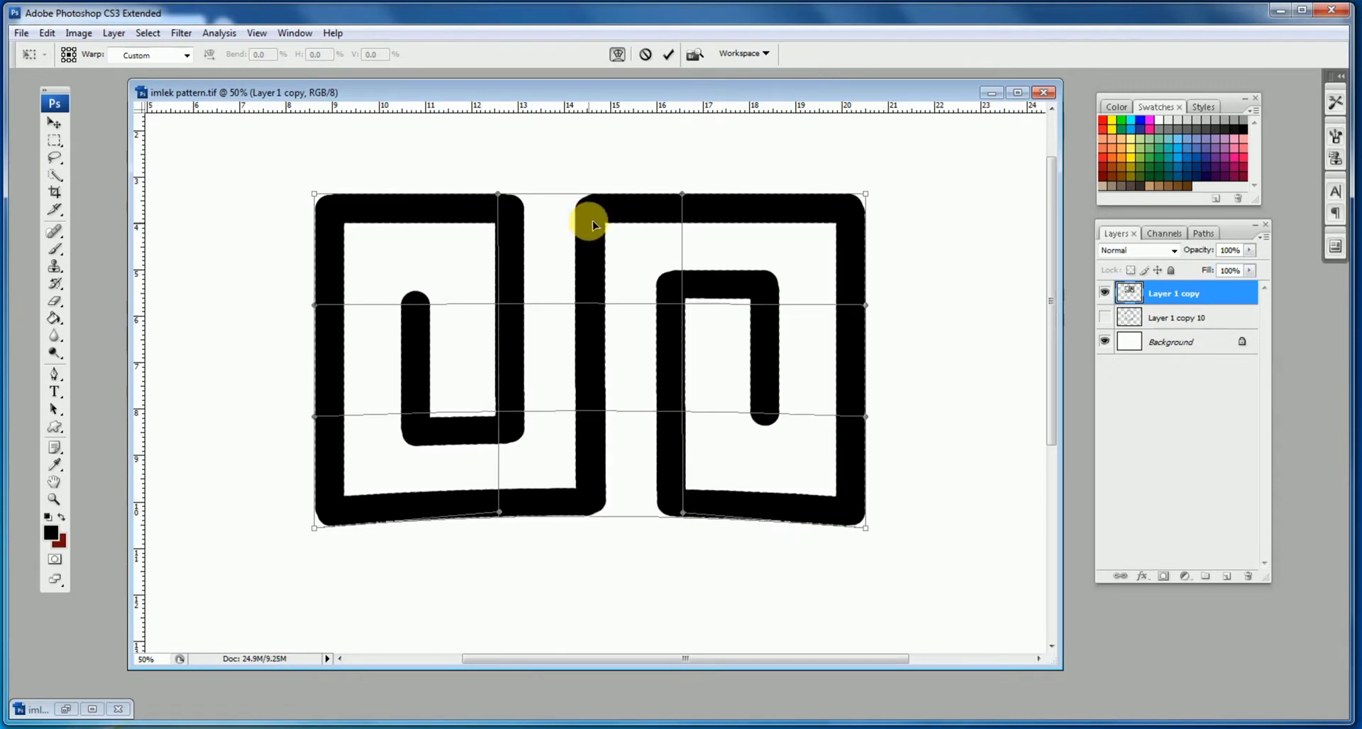
drag(592, 220, 595, 220)
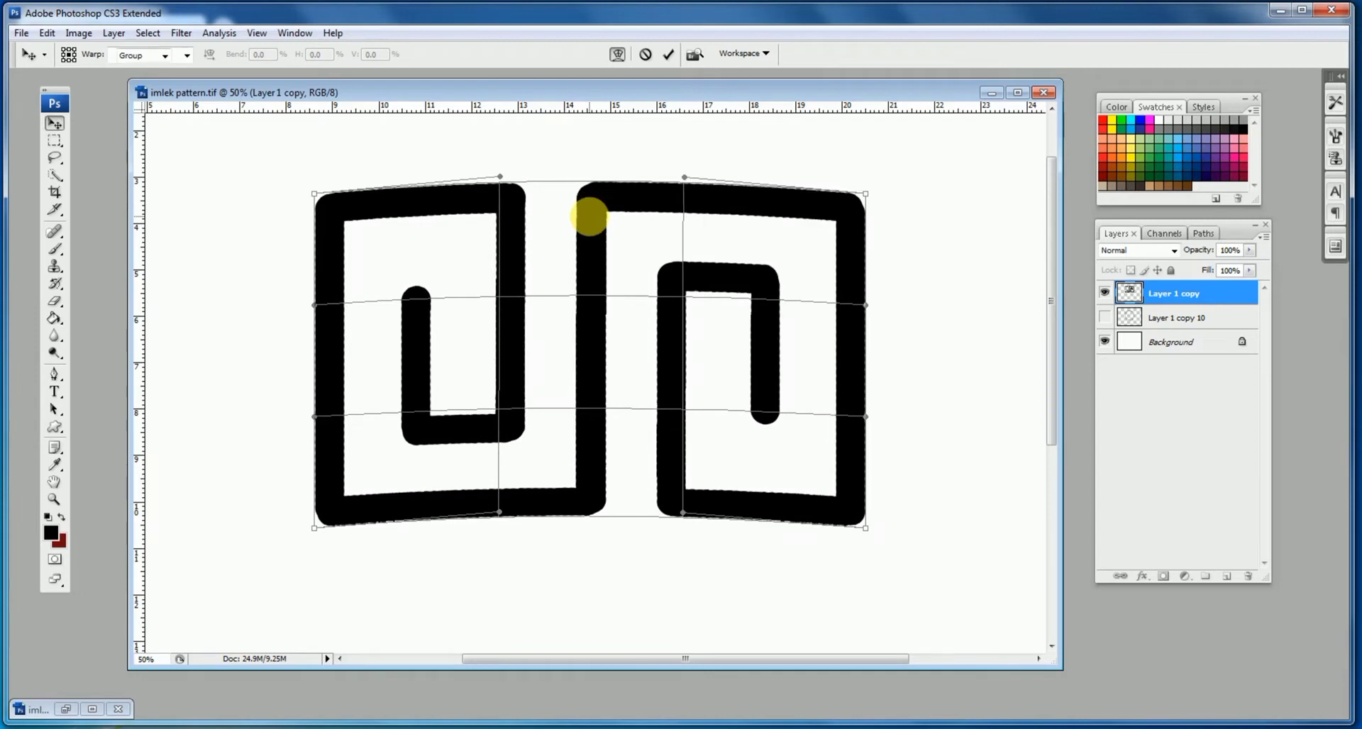
key(Return)
- Apply a Perspective transform to the double spiral, narrowing its bottom edge symmetrically so the motif tapers slightly downward
click(47, 33)
mouse_move(121, 310)
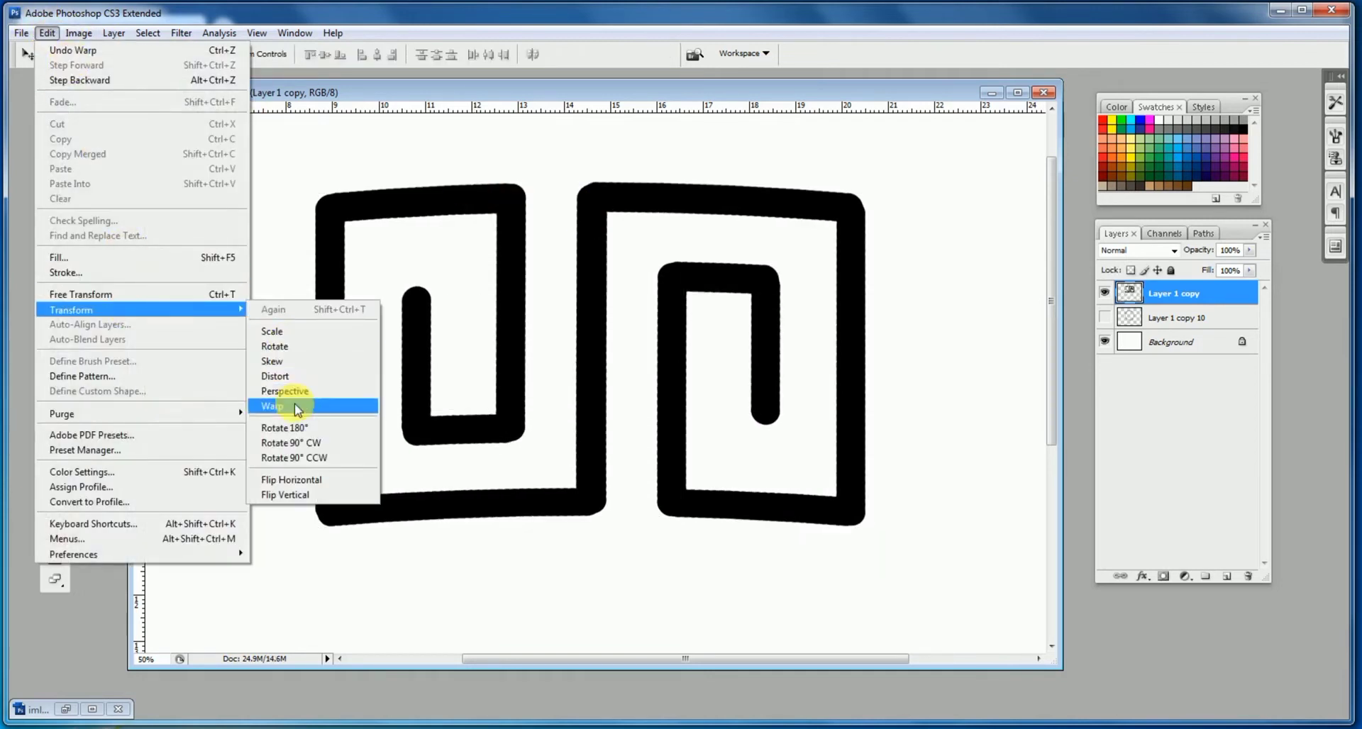
click(303, 397)
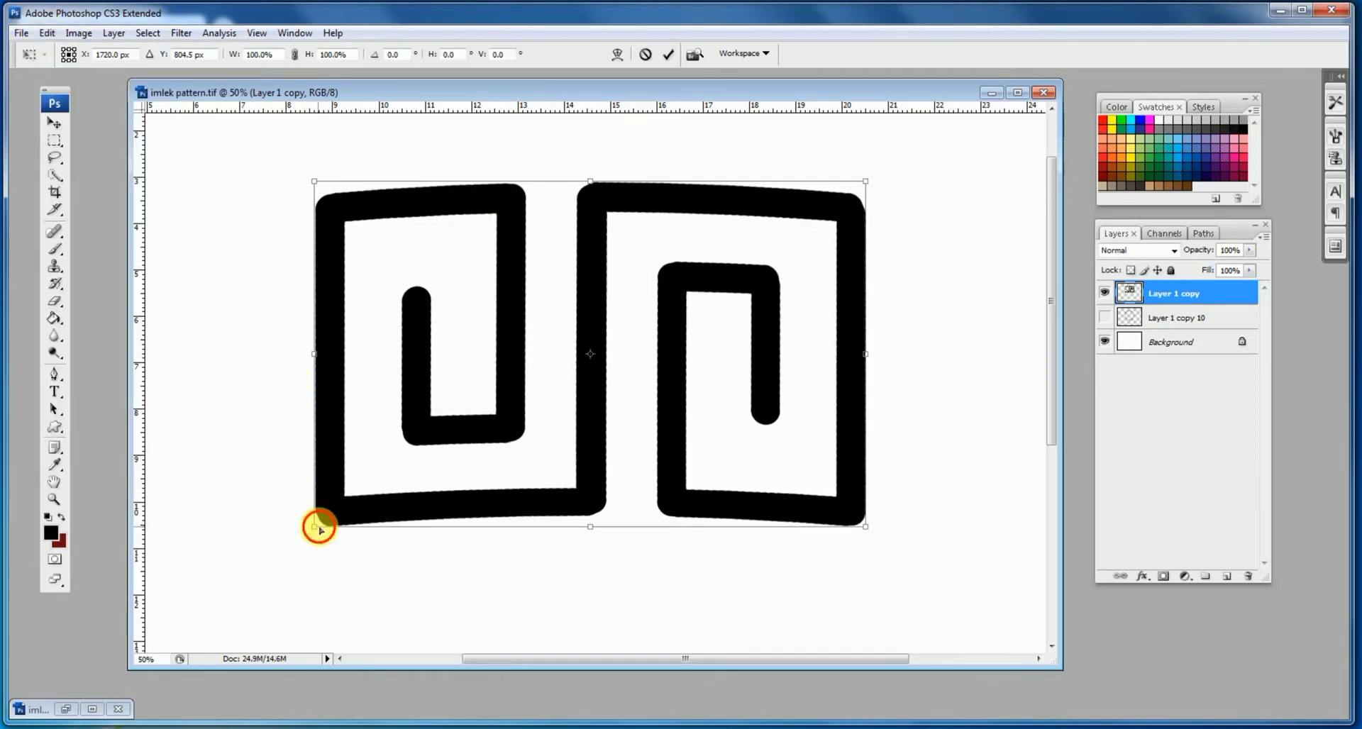
drag(319, 528, 344, 526)
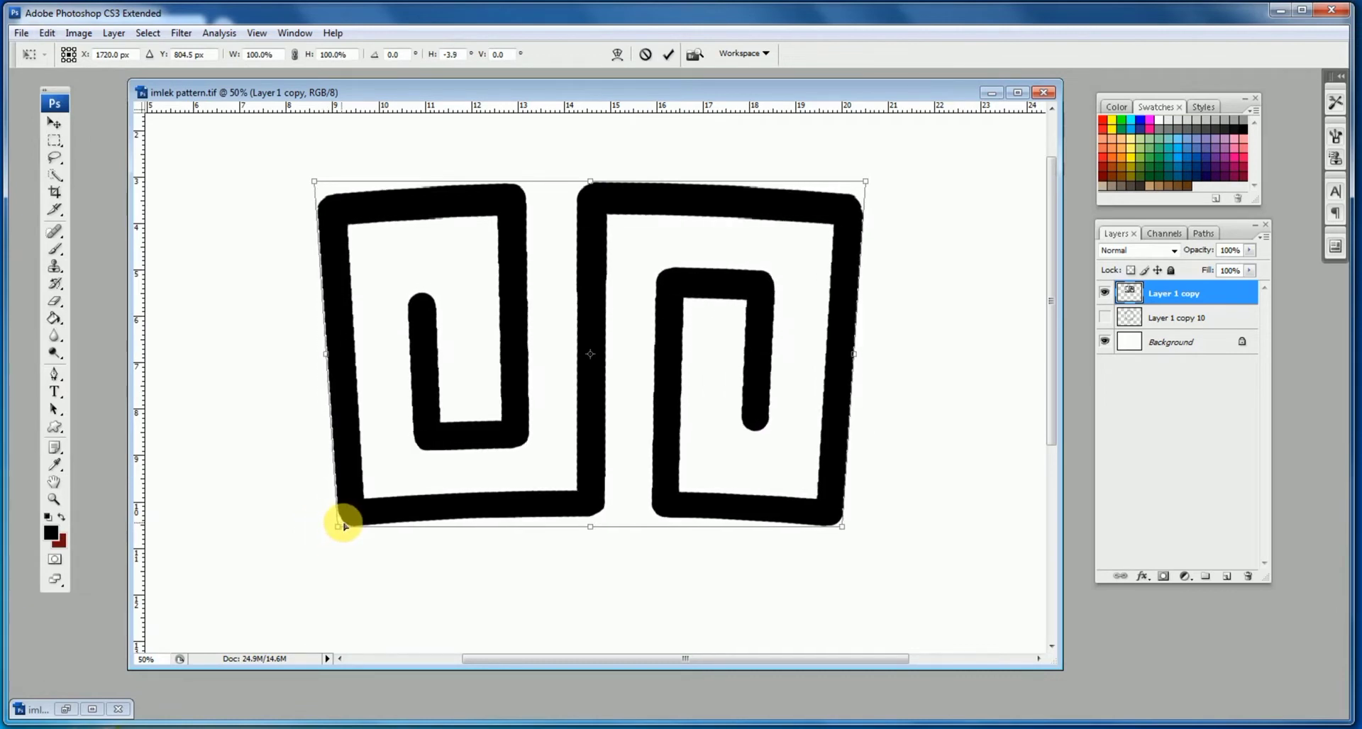
key(Return)
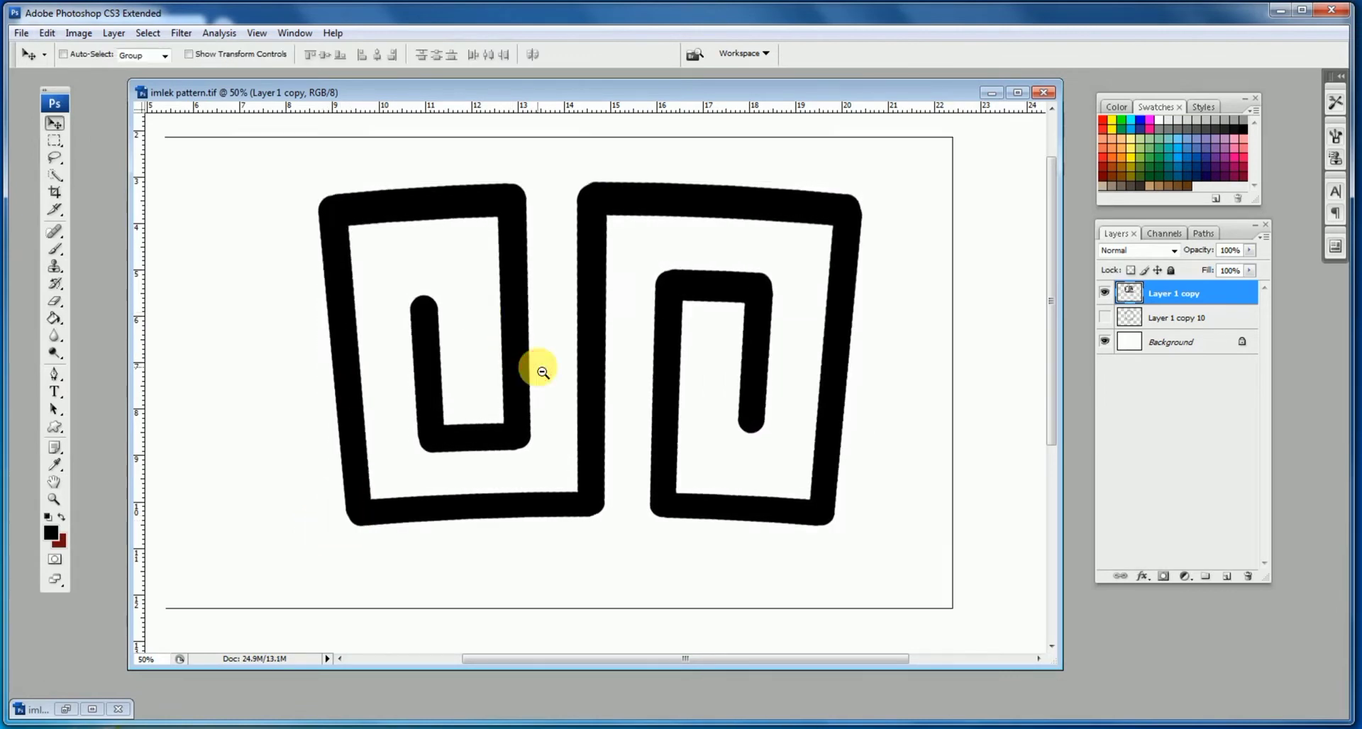
- Scale the tapered double spiral down proportionally to about 41% of its size
scroll(539, 348, down, 4)
scroll(614, 377, up, 3)
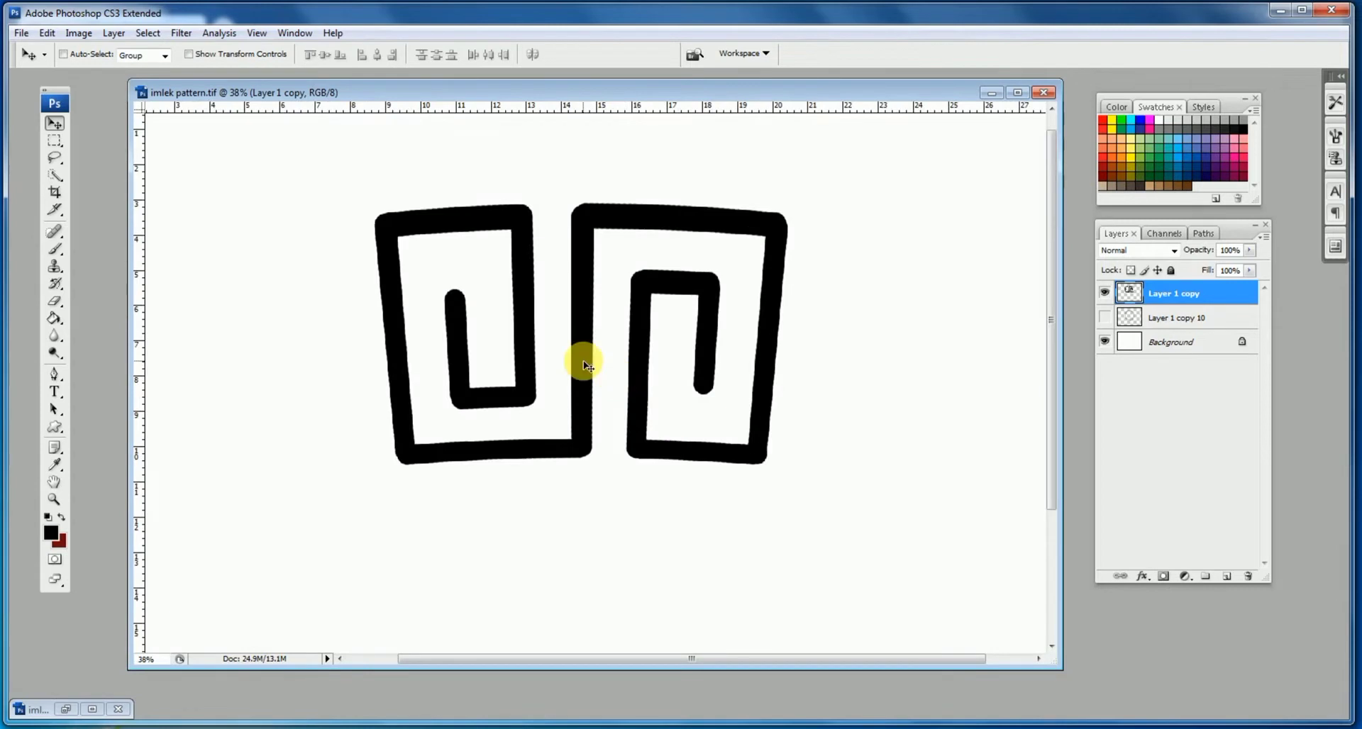
key(ctrl+t)
mouse_move(785, 206)
mouse_down()
mouse_move(593, 273)
mouse_move(526, 320)
mouse_up()
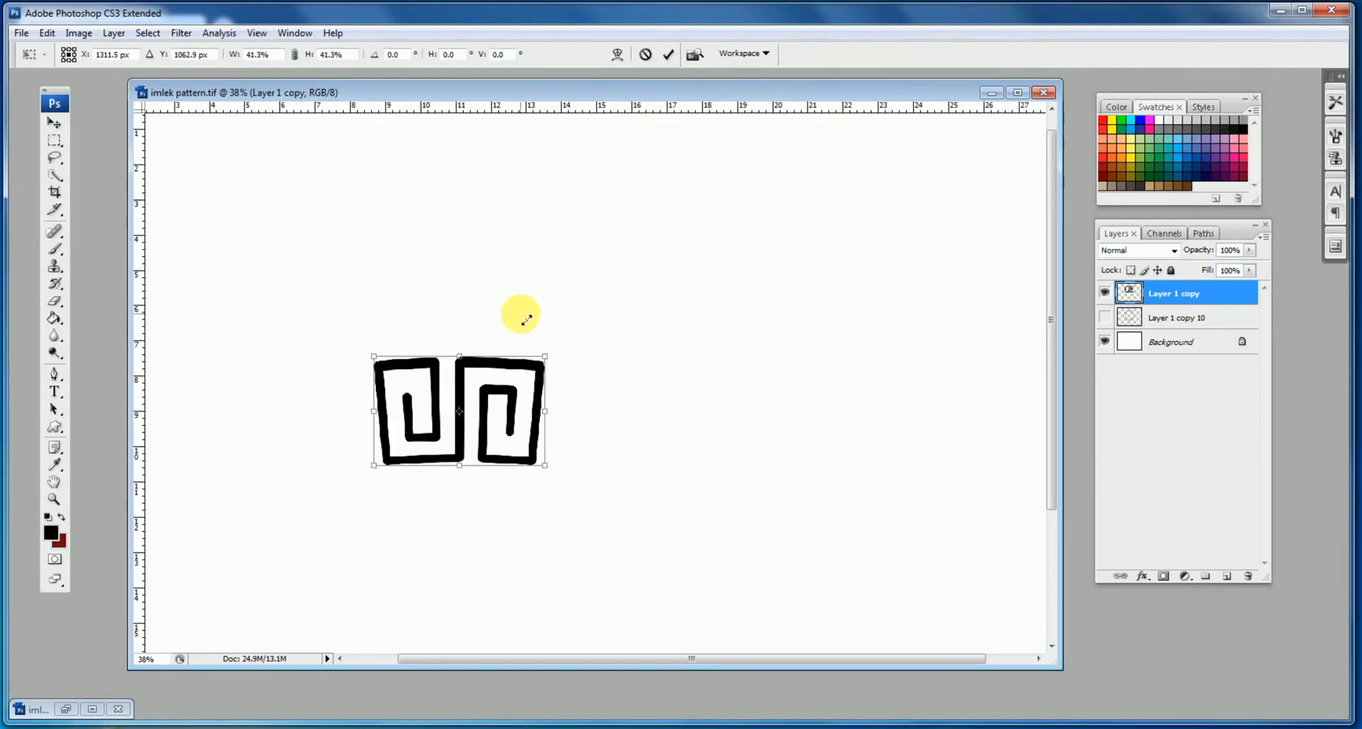
key(Return)
- Scale the double spiral down again to about 40% and move it near the top centre of the canvas
scroll(580, 346, down, 3)
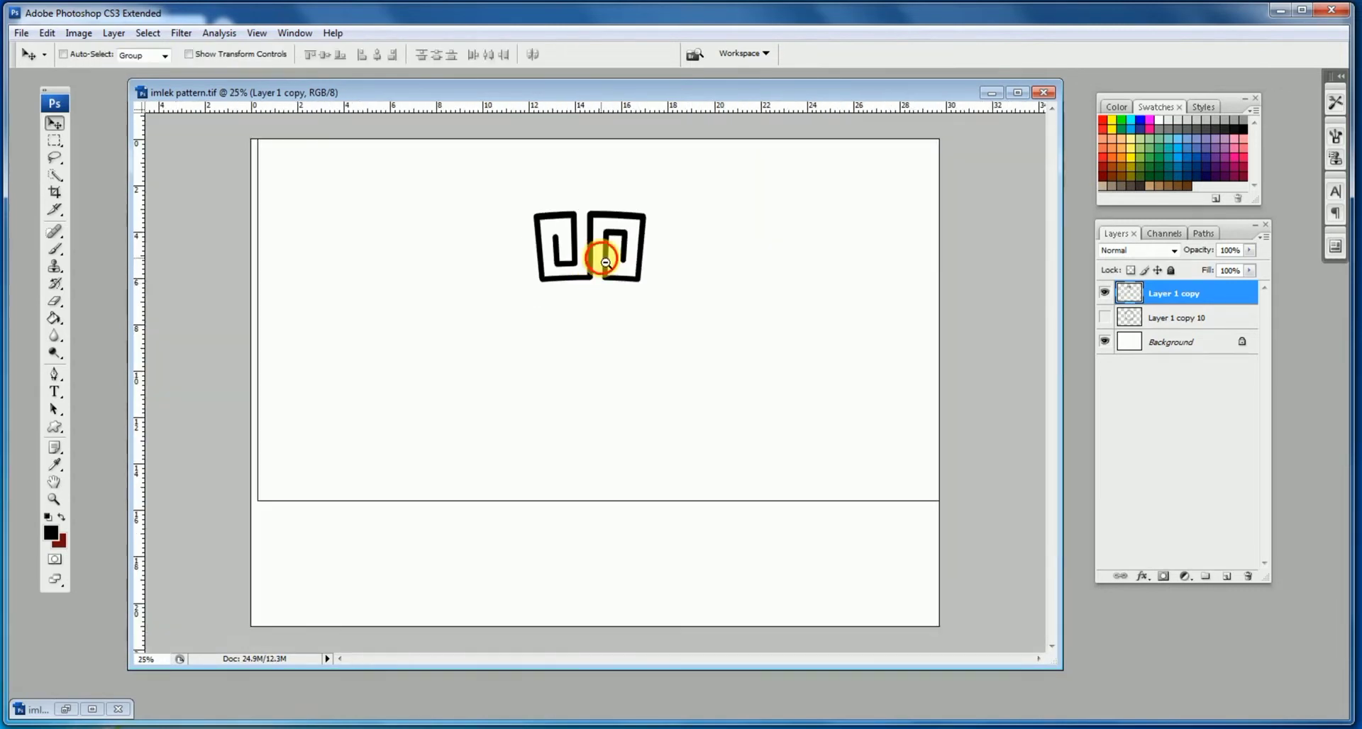
key(ctrl+t)
drag(629, 315, 600, 285)
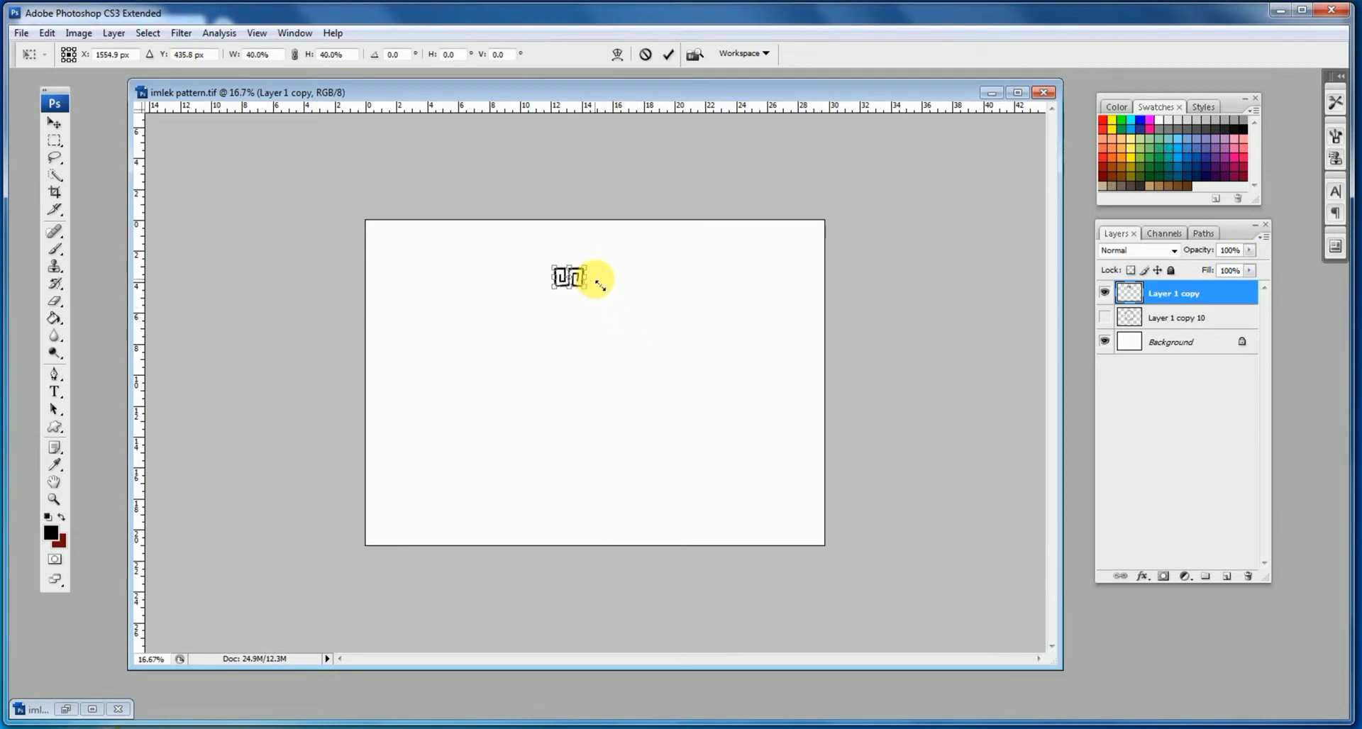
key(Return)
scroll(532, 356, up, 4)
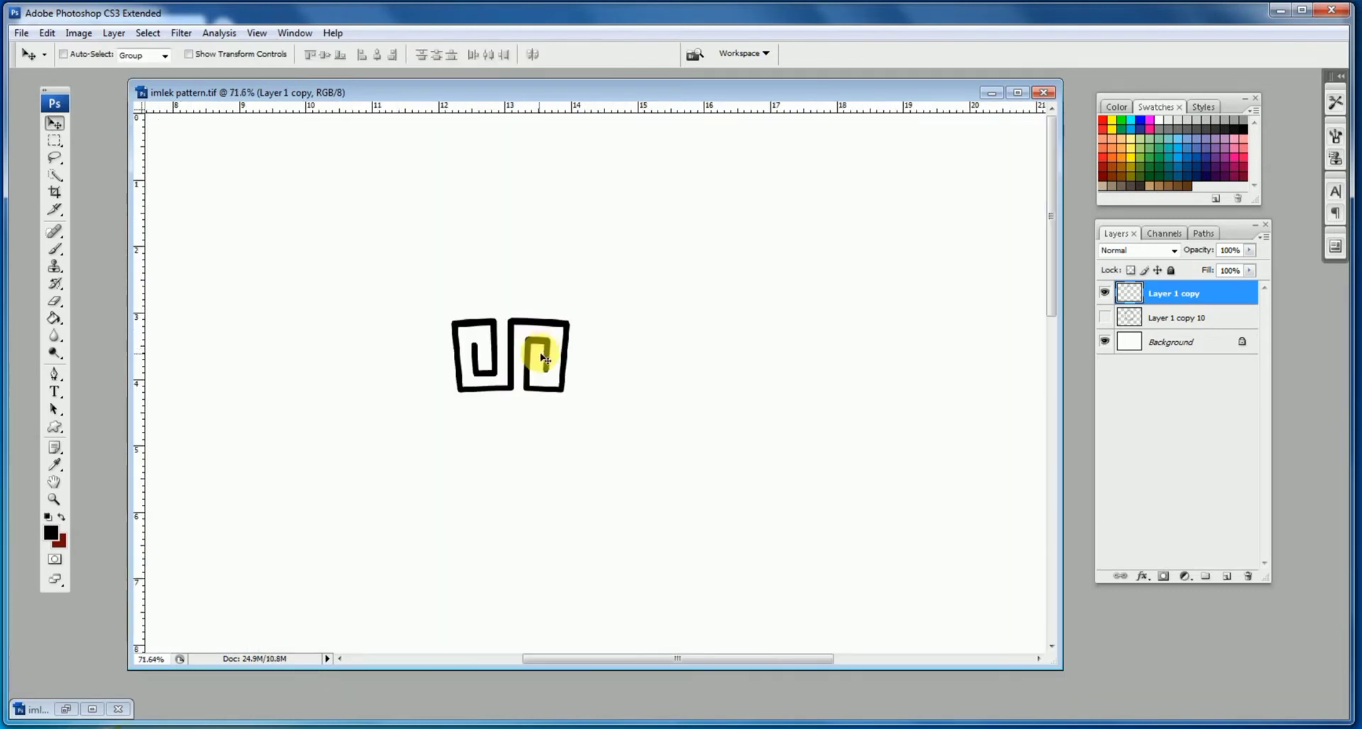
scroll(605, 191, down, 3)
scroll(614, 230, down, 3)
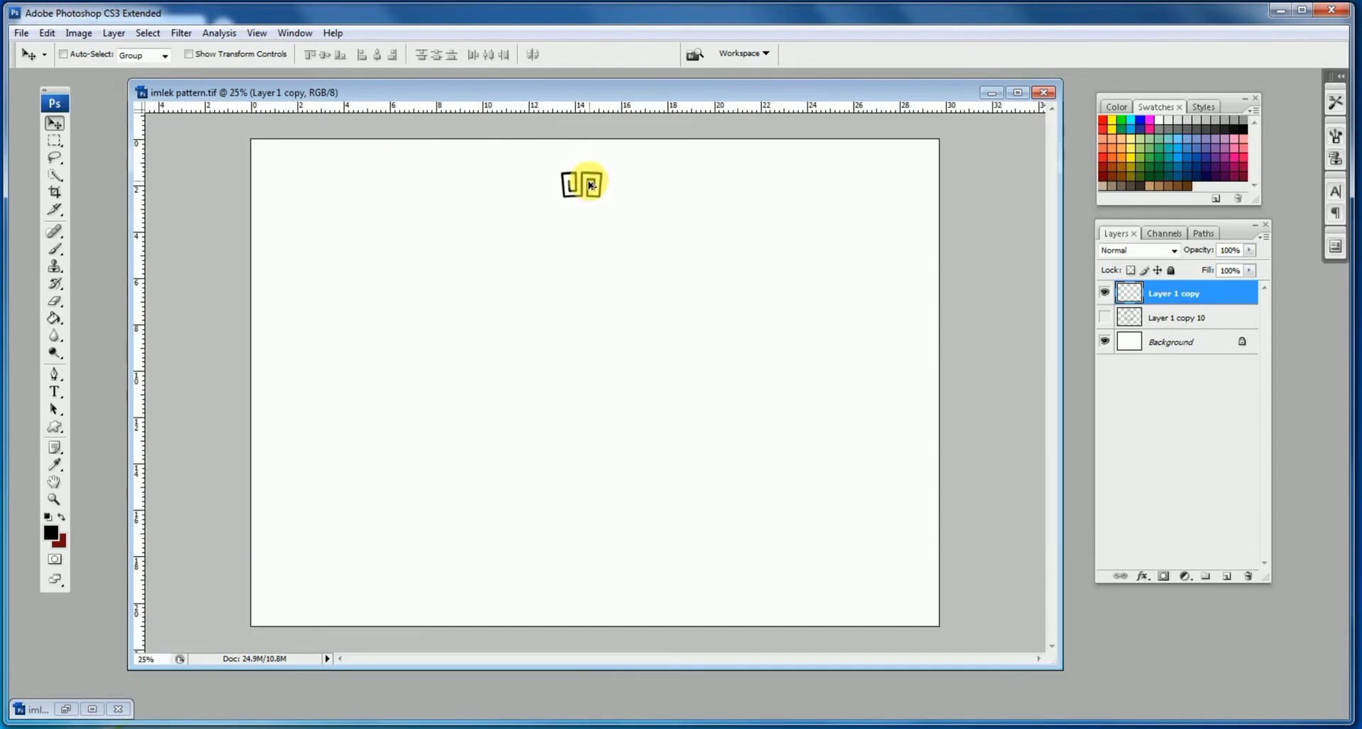
- Duplicate the small motif straight down near the bottom edge of the canvas and rotate the copy by 180°
drag(591, 185, 593, 535)
key(ctrl+t)
drag(647, 605, 485, 476)
key(Return)
- Move the two opposite motifs together slightly down and to the right, and merge their layers into one
shift+click(1189, 318)
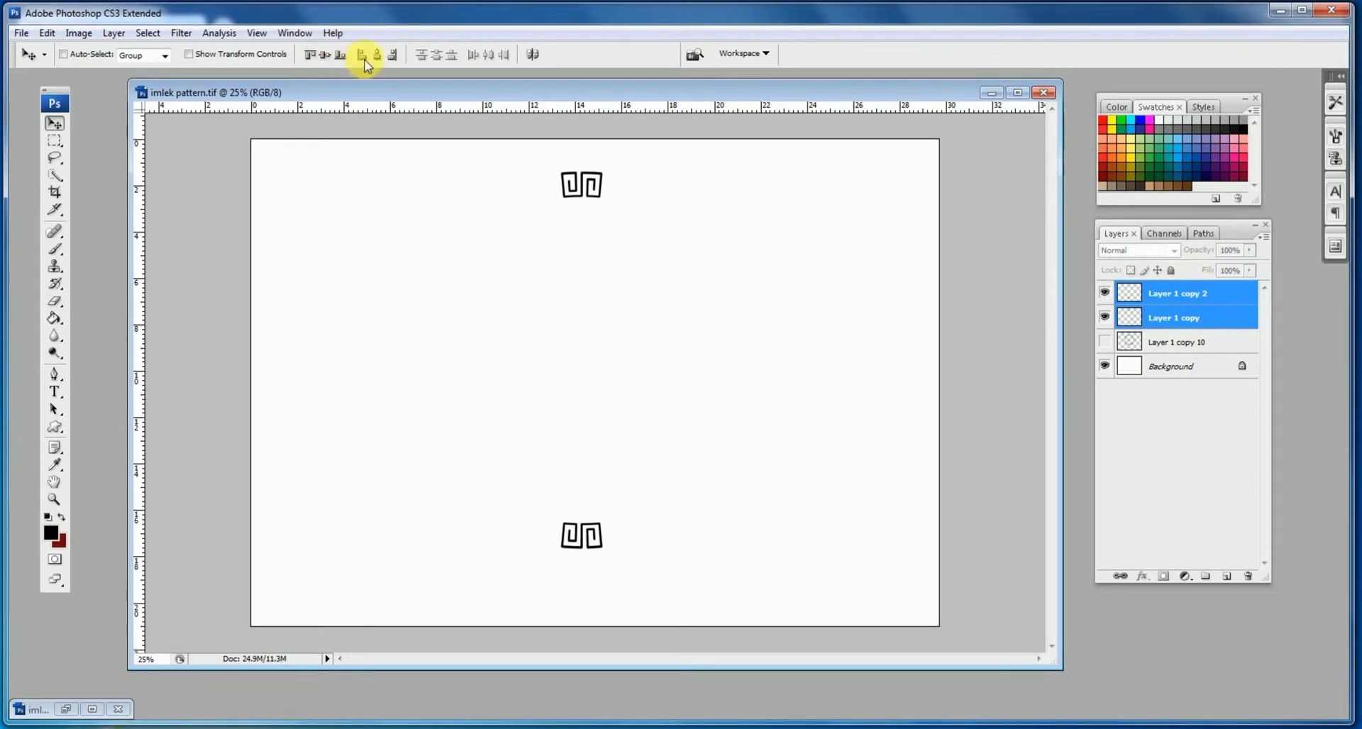
drag(617, 234, 626, 255)
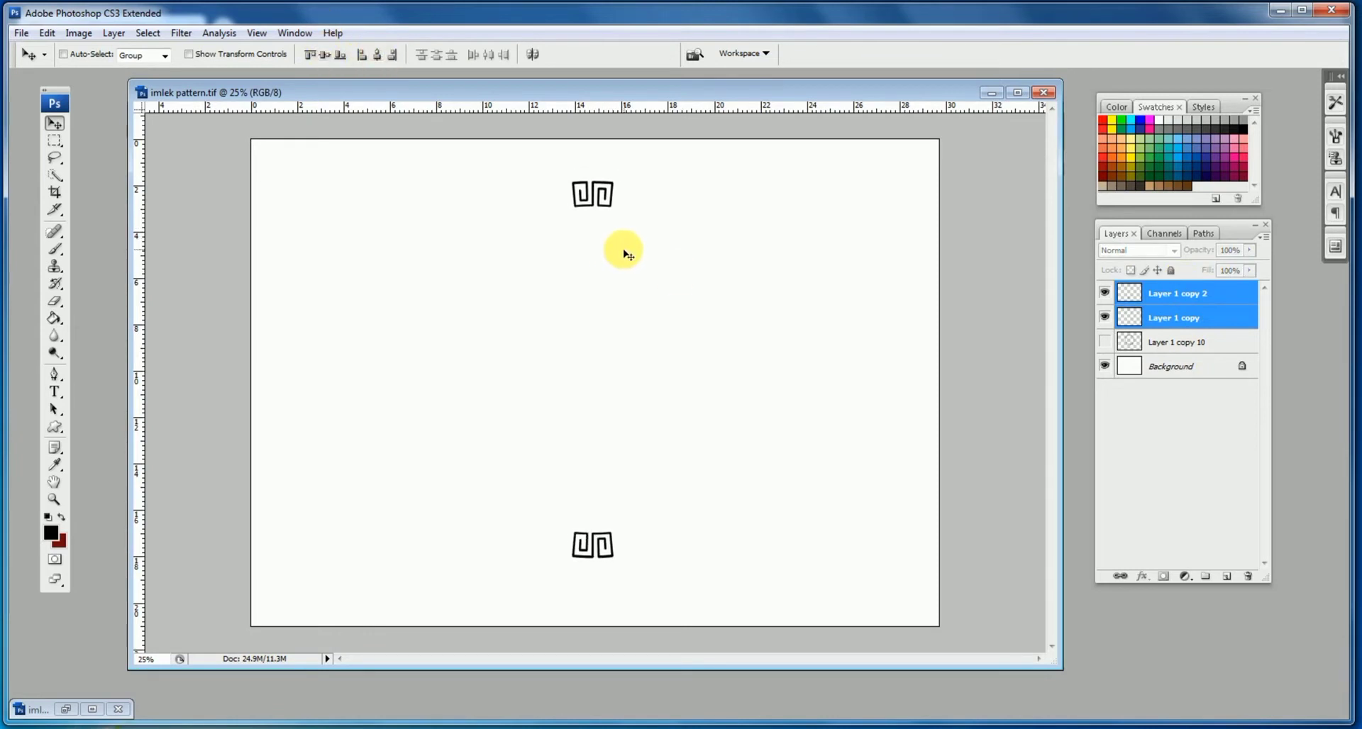
click(1263, 238)
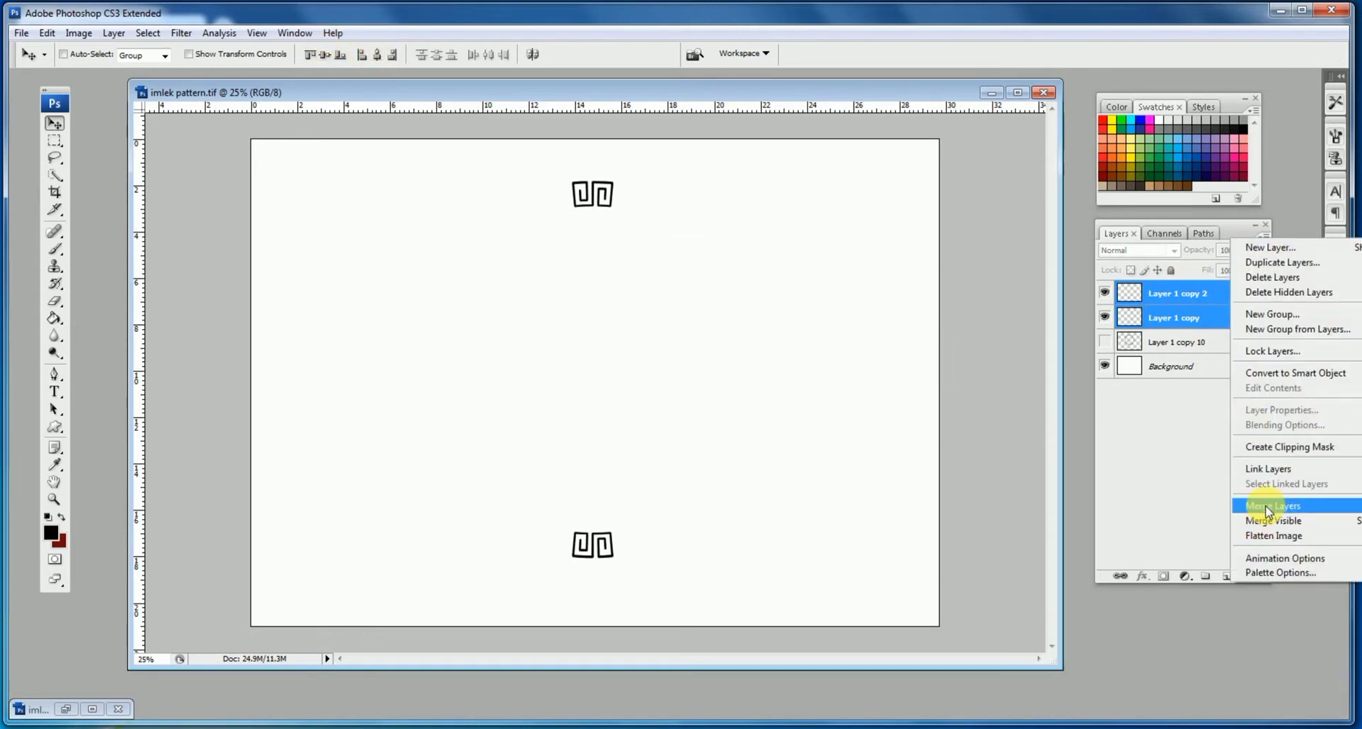
click(1183, 593)
- Duplicate the merged motif pair and rotate the copy by 14° about its centre
drag(550, 165, 683, 417)
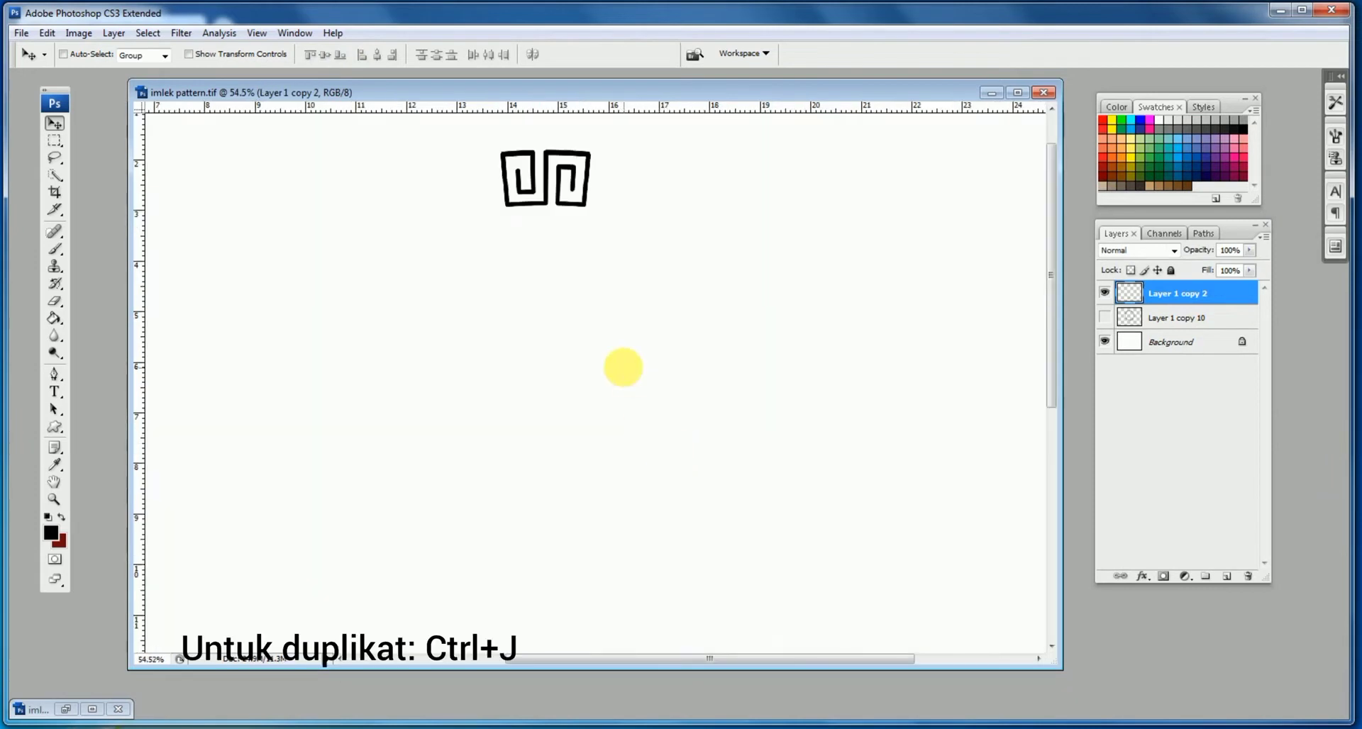
alt+click(619, 362)
alt+click(618, 344)
drag(1043, 677, 1070, 705)
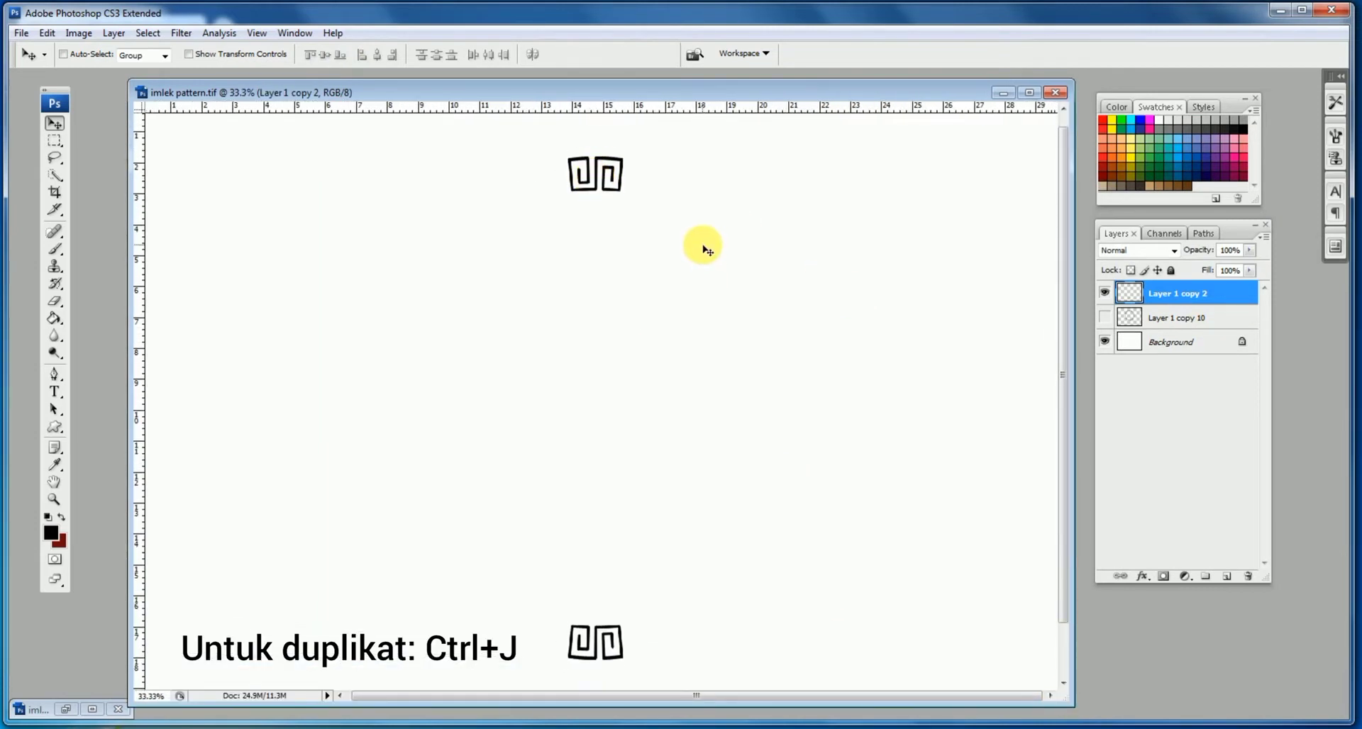
key(ctrl+j)
drag(604, 174, 548, 174)
key(ctrl+z)
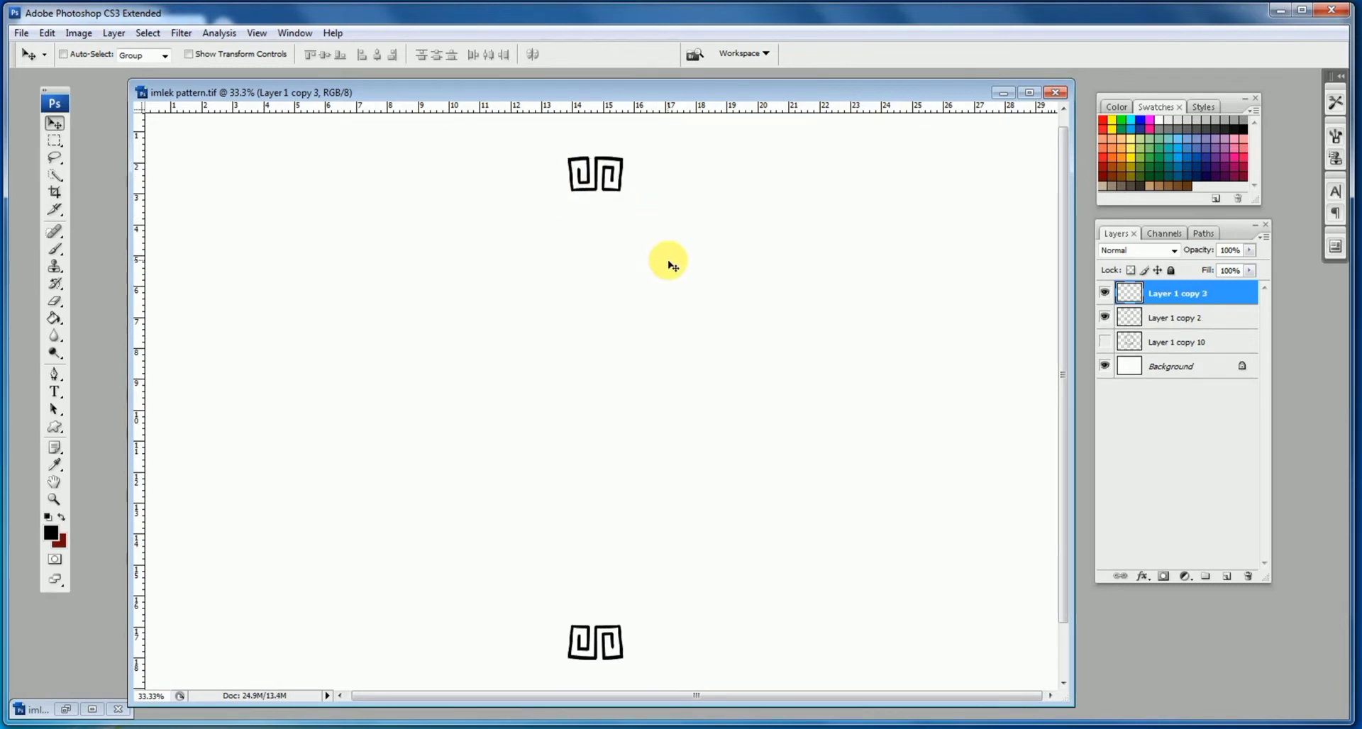
key(ctrl+t)
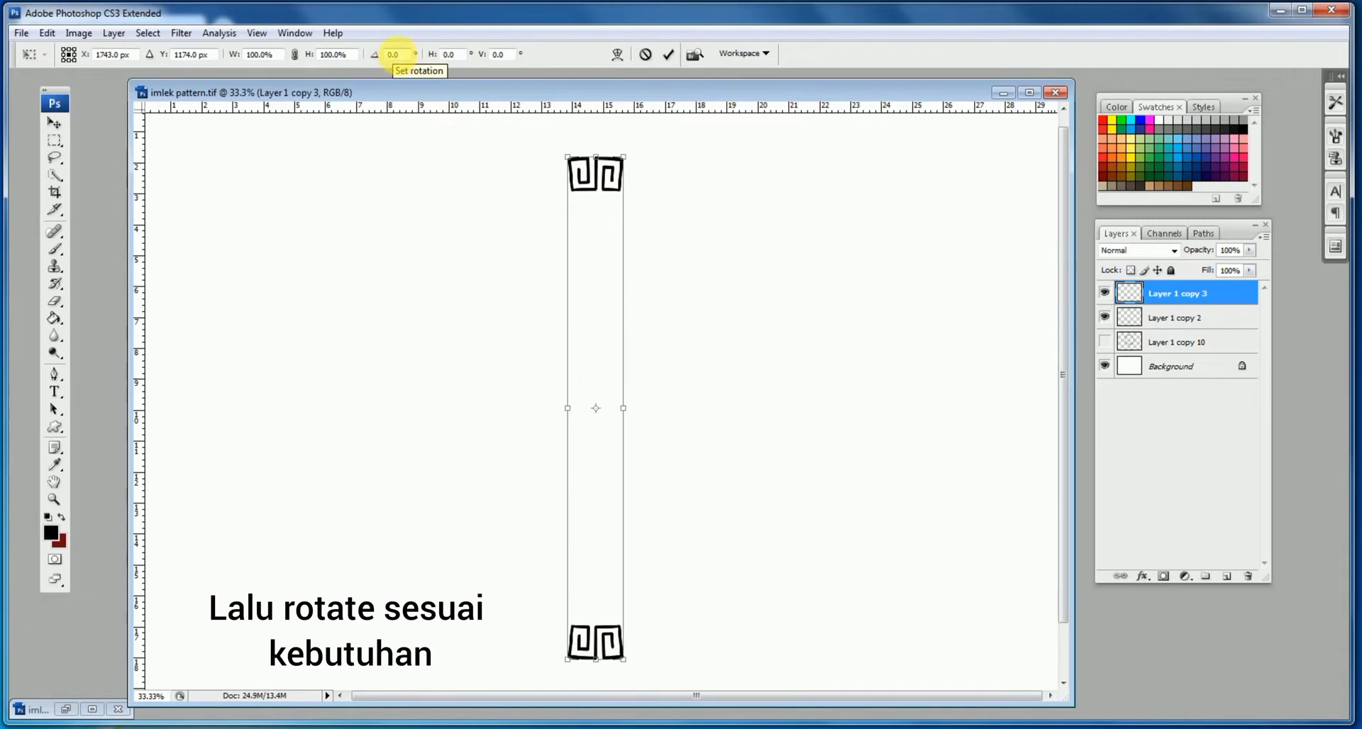
text(15)
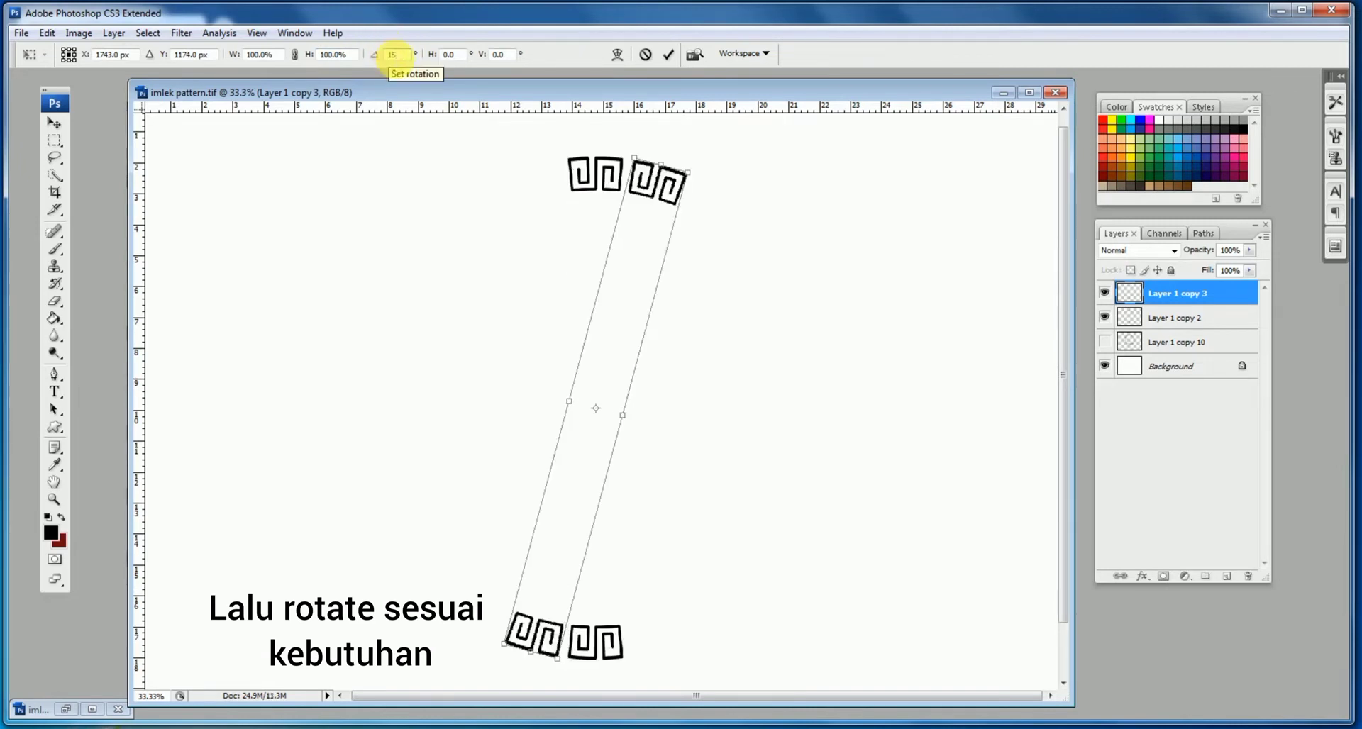
text(14)
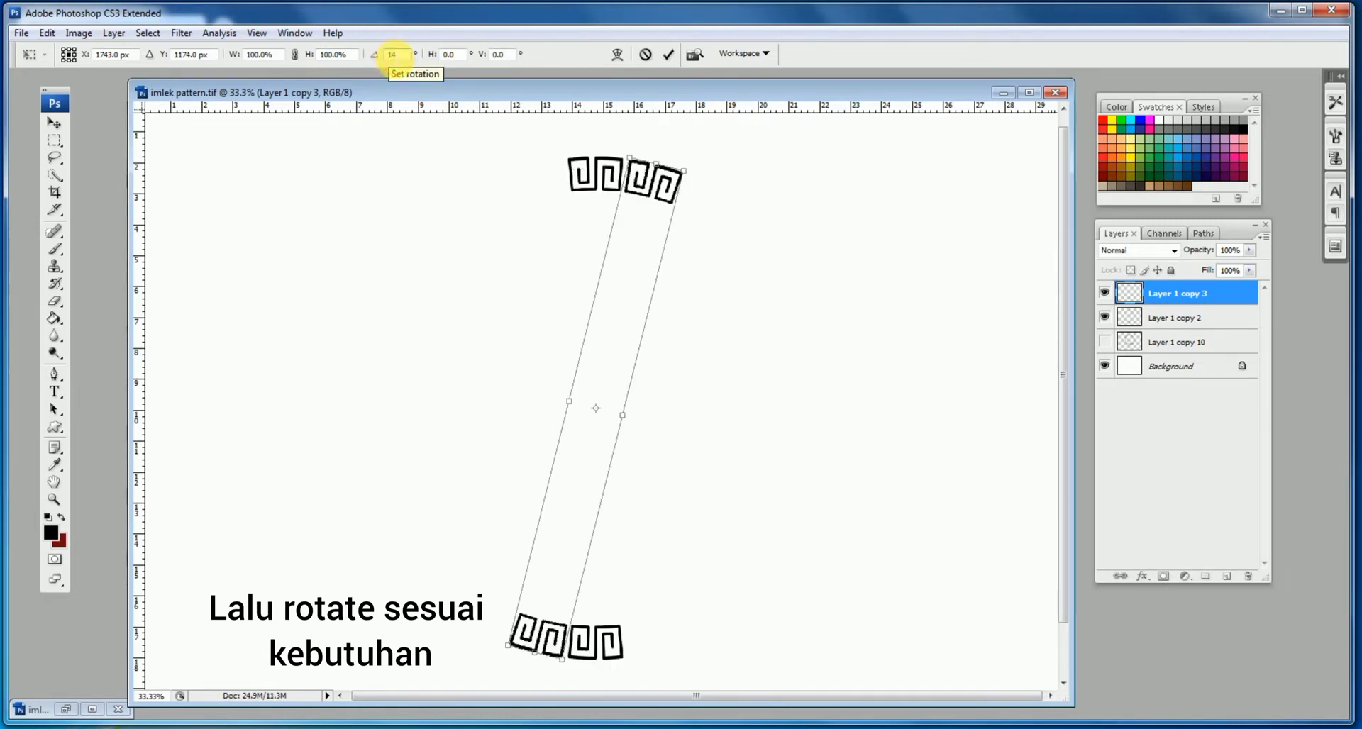
double_click(637, 197)
- Extend the ring with two more copies of the motif pair, each rotated 14° further than the previous copy
key(ctrl+j)
key(ctrl+t)
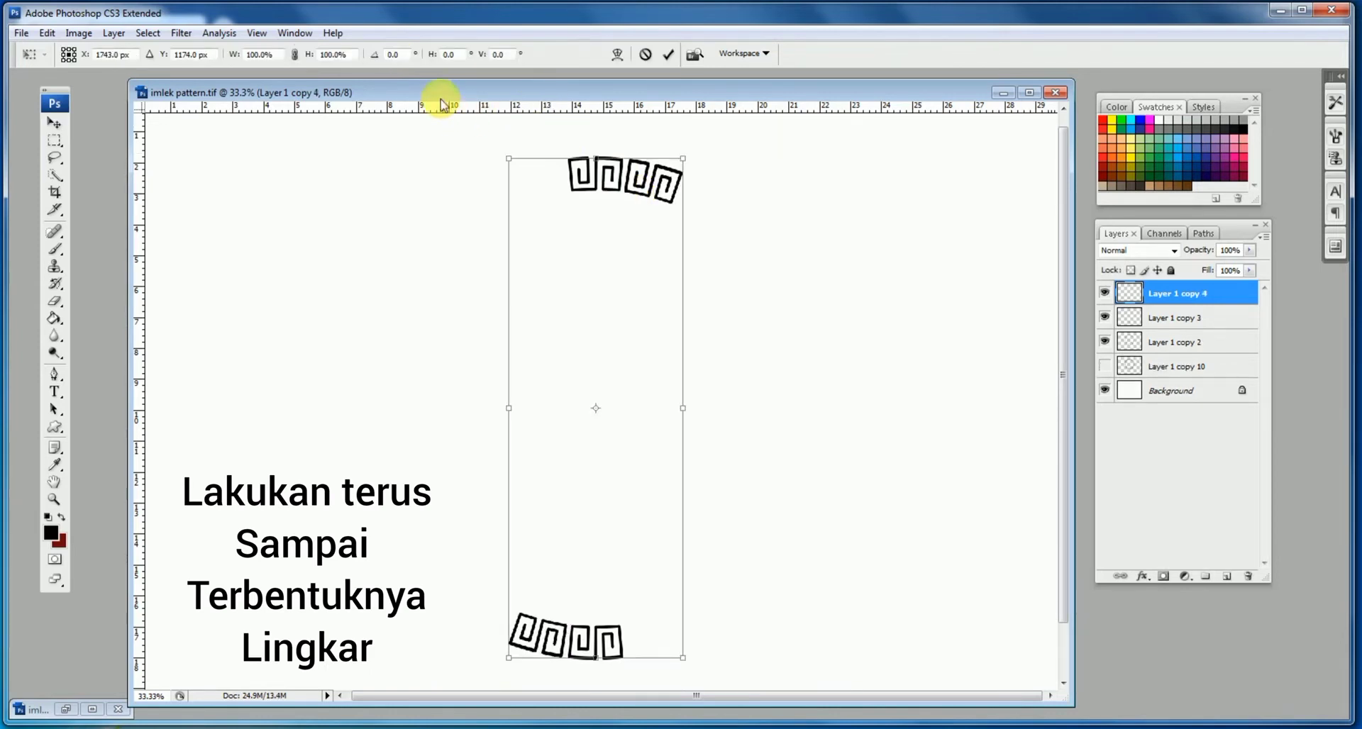
text(14)
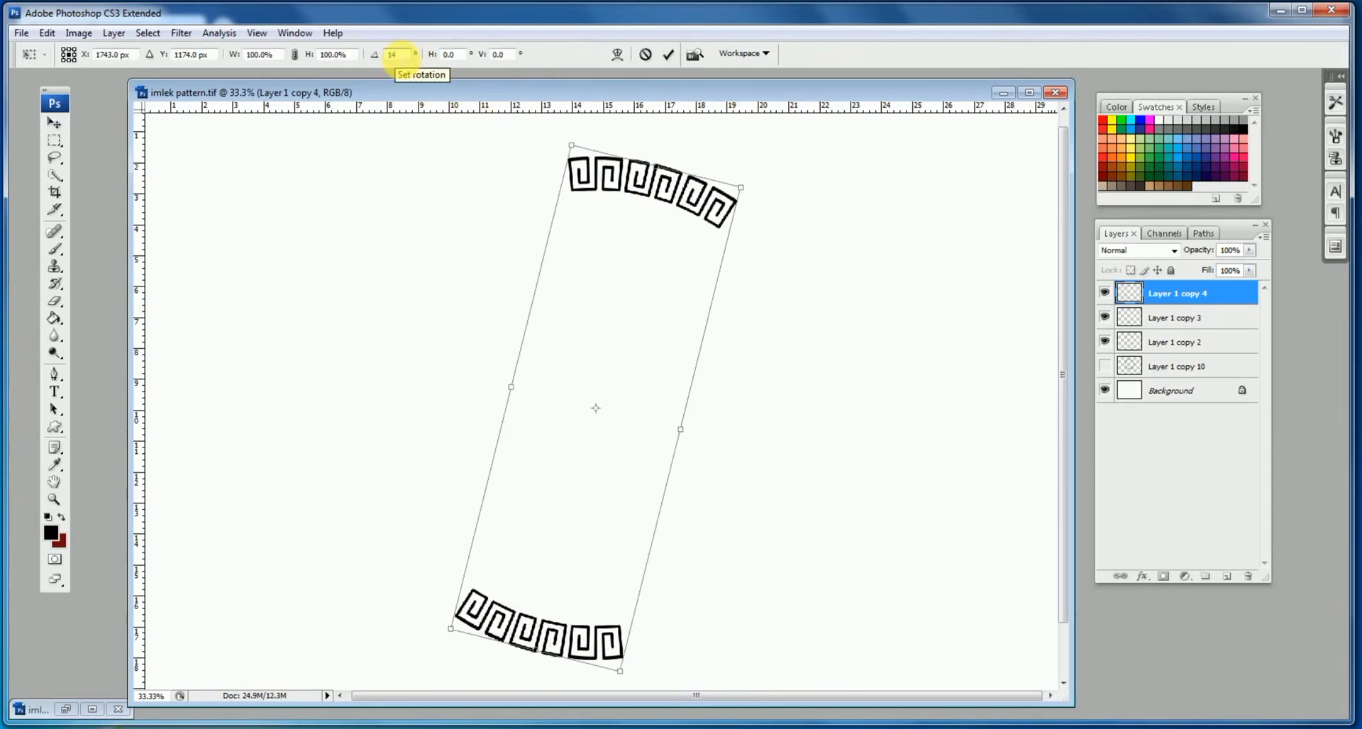
key(Return)
key(ctrl+j)
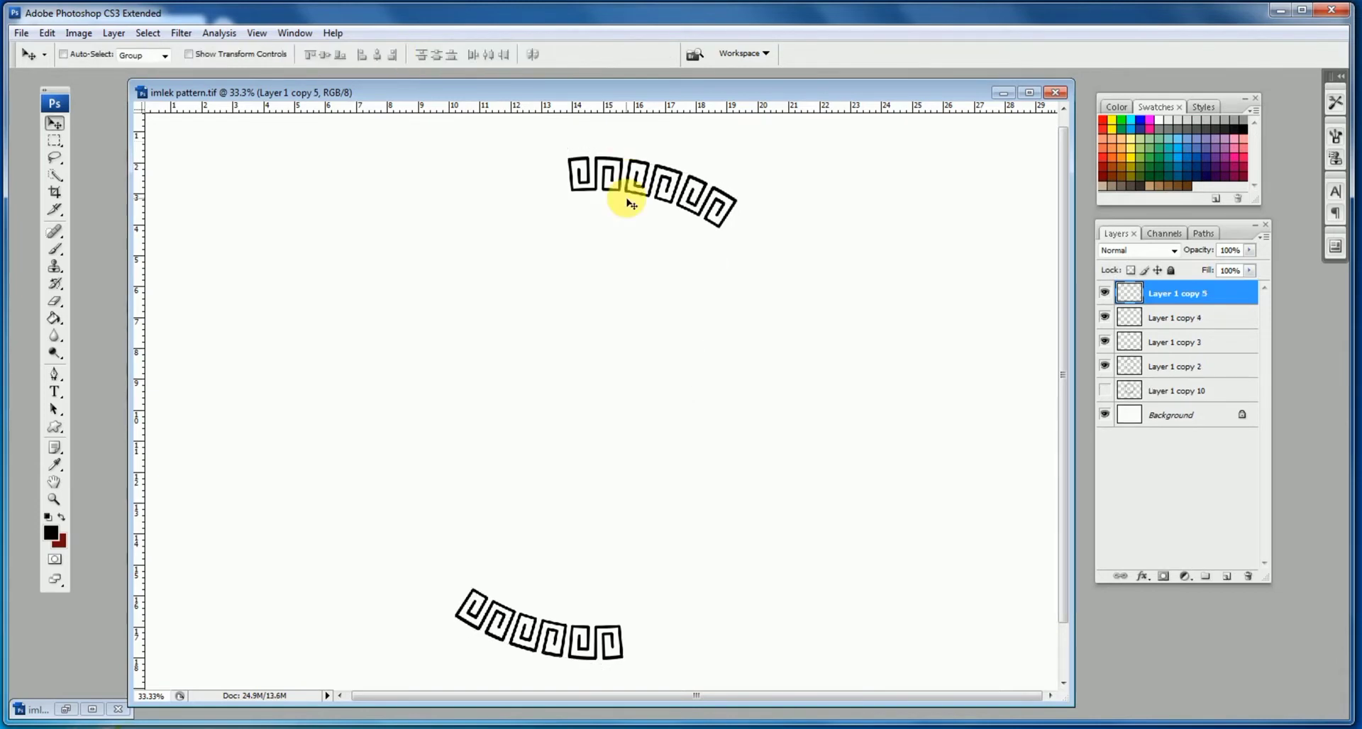
key(ctrl+t)
click(395, 55)
text(14)
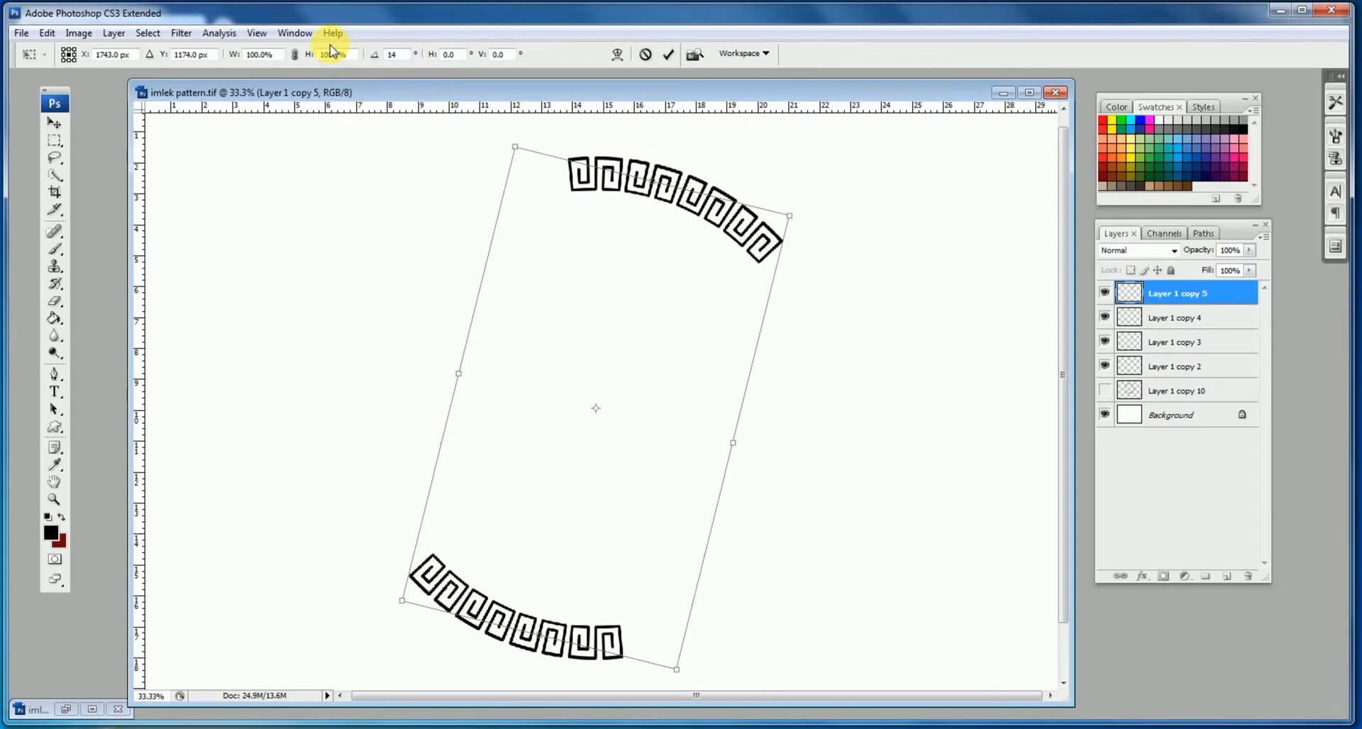
key(Return)
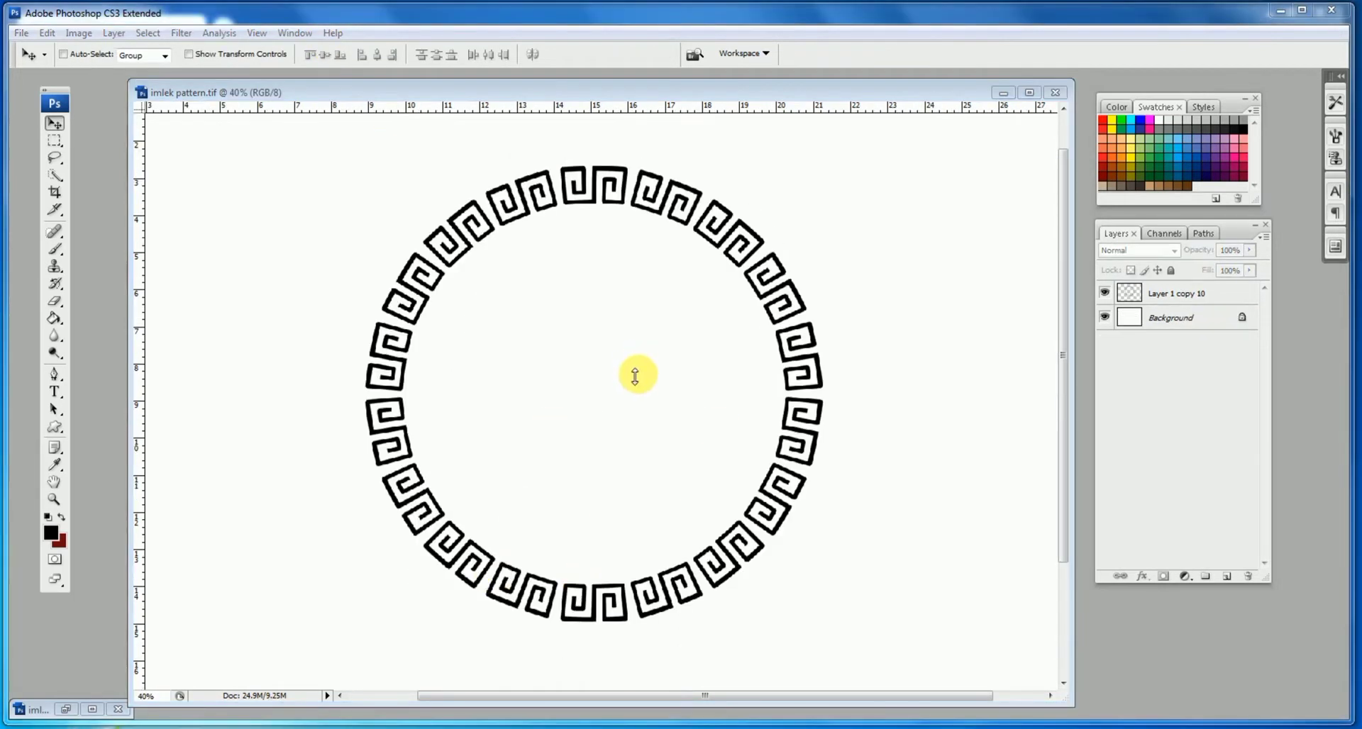
- Hide and show the completed ring layer to check the full circle of motifs
click(1106, 293)
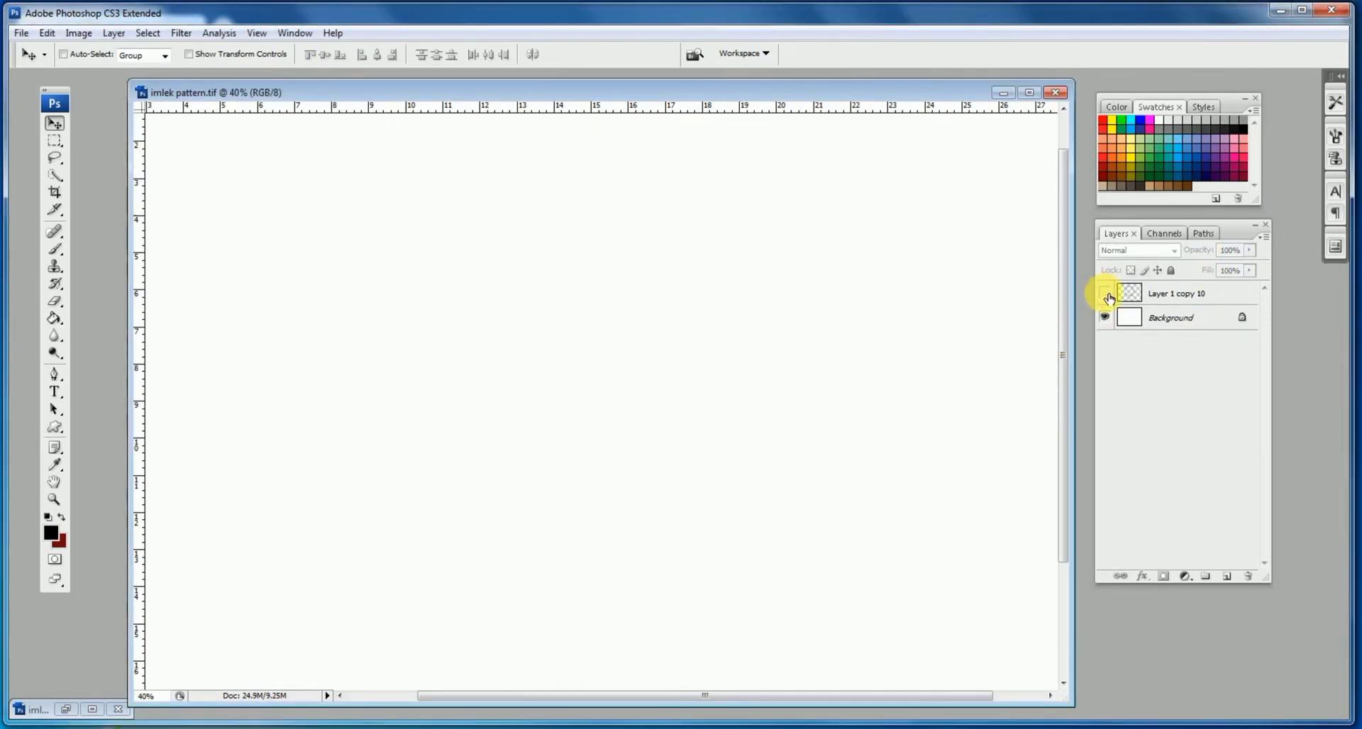
click(1106, 293)
scroll(663, 365, down, 1)
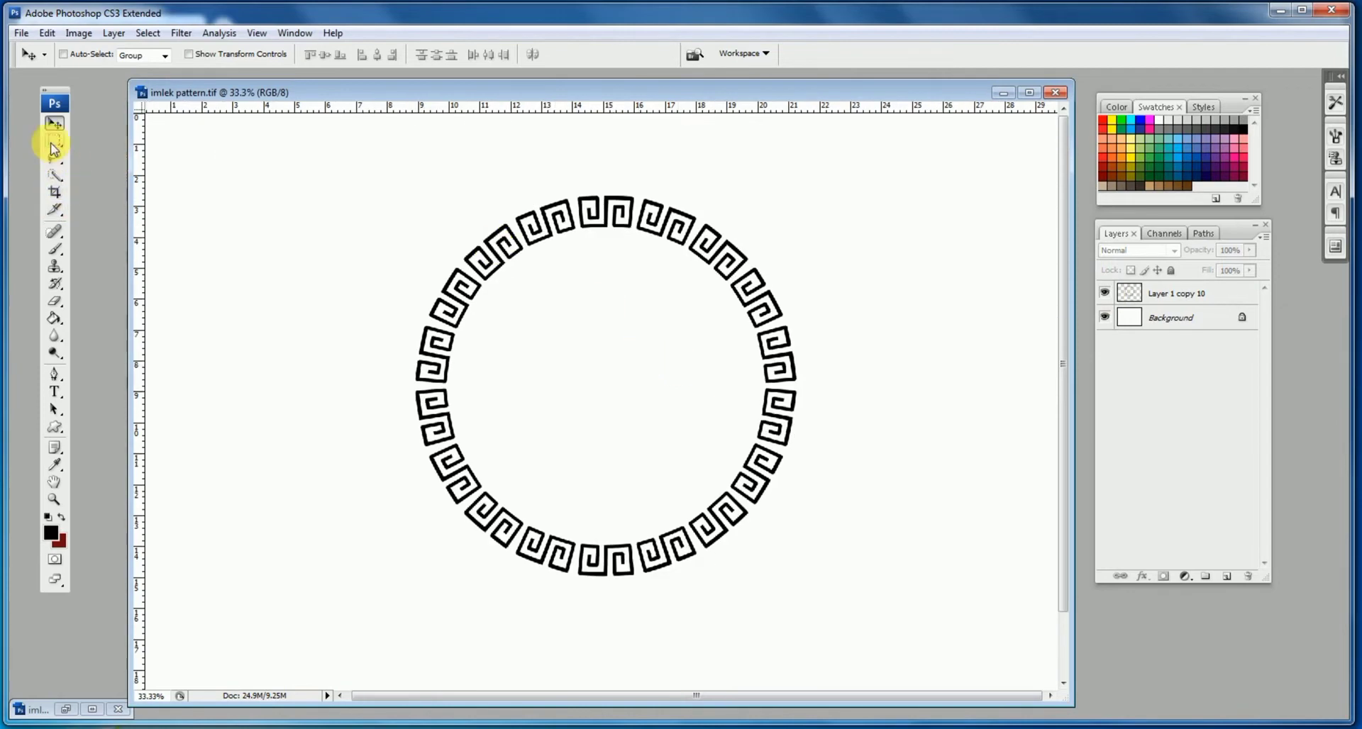
- Make a circular selection slightly larger than the motif ring, add a new layer, and centre the selection around the ring
drag(54, 140, 105, 160)
click(126, 156)
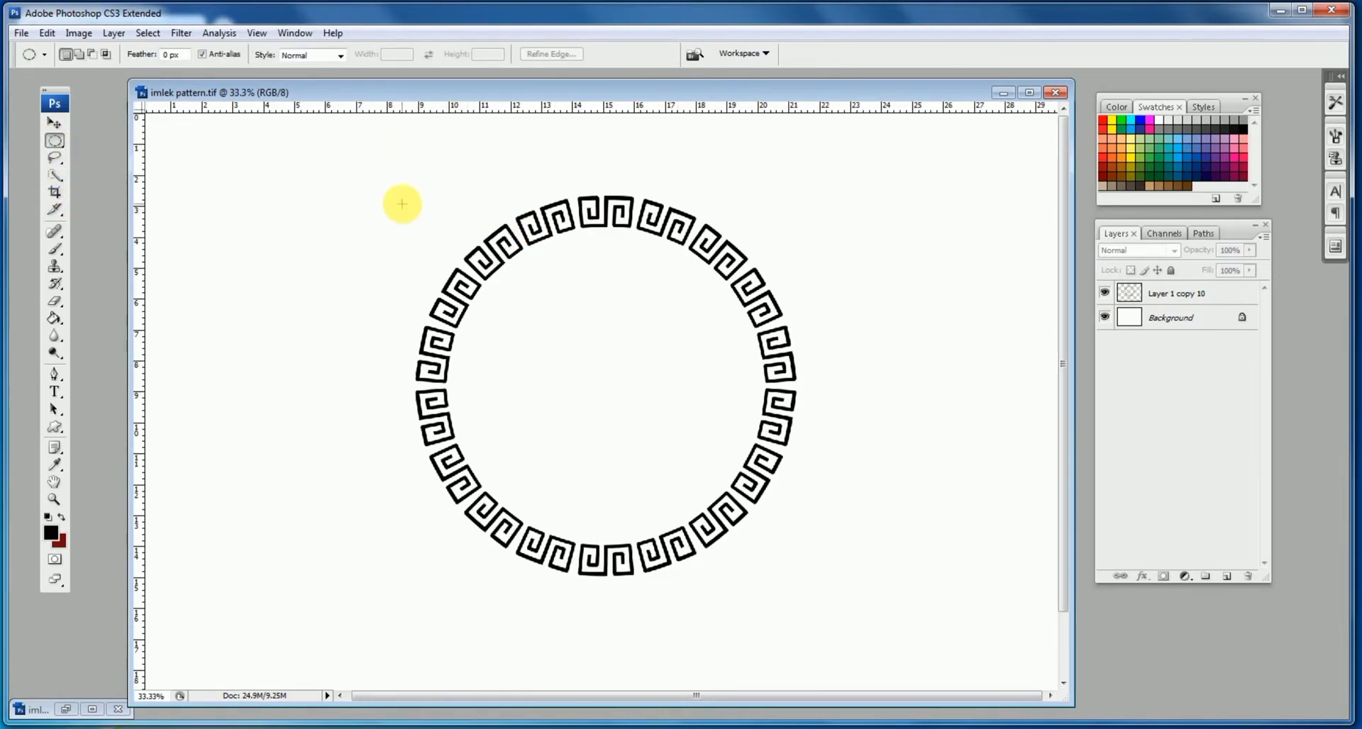
drag(399, 203, 824, 628)
key(ctrl+j)
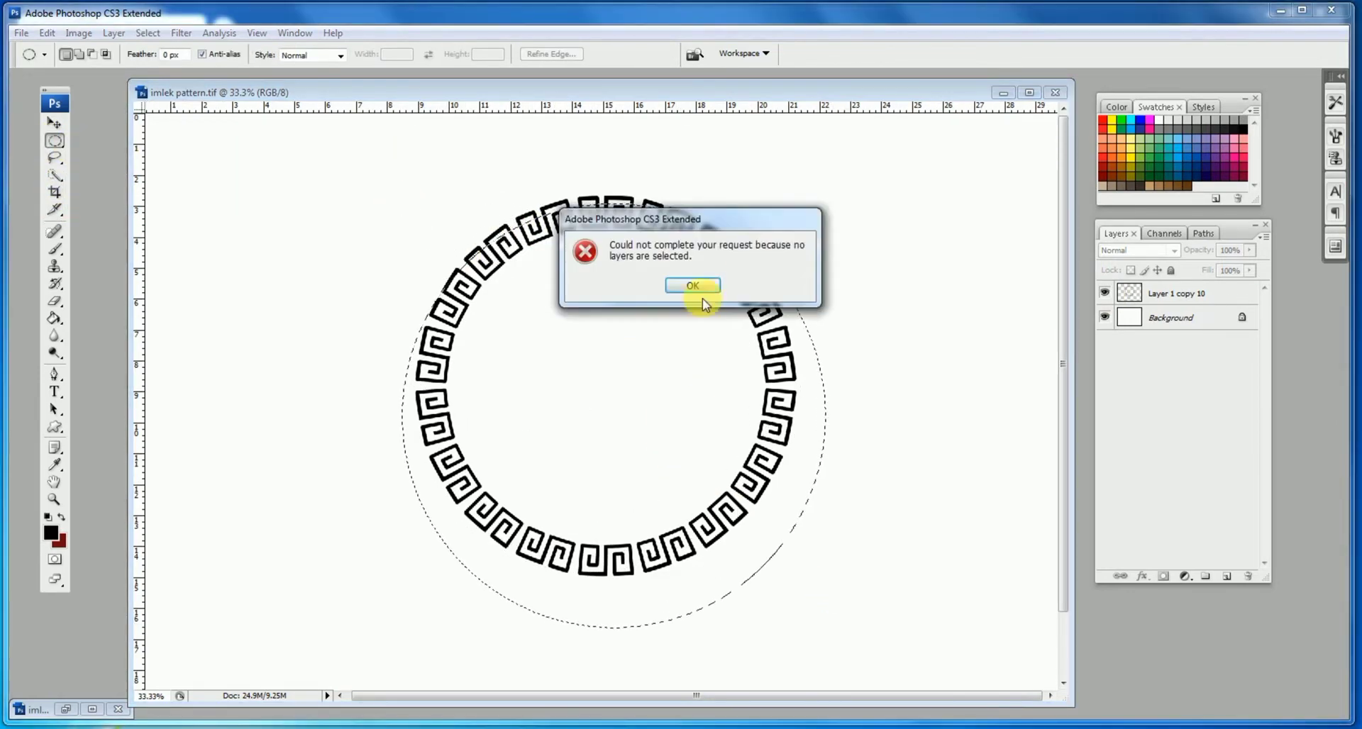
click(695, 294)
click(1226, 576)
drag(580, 358, 577, 329)
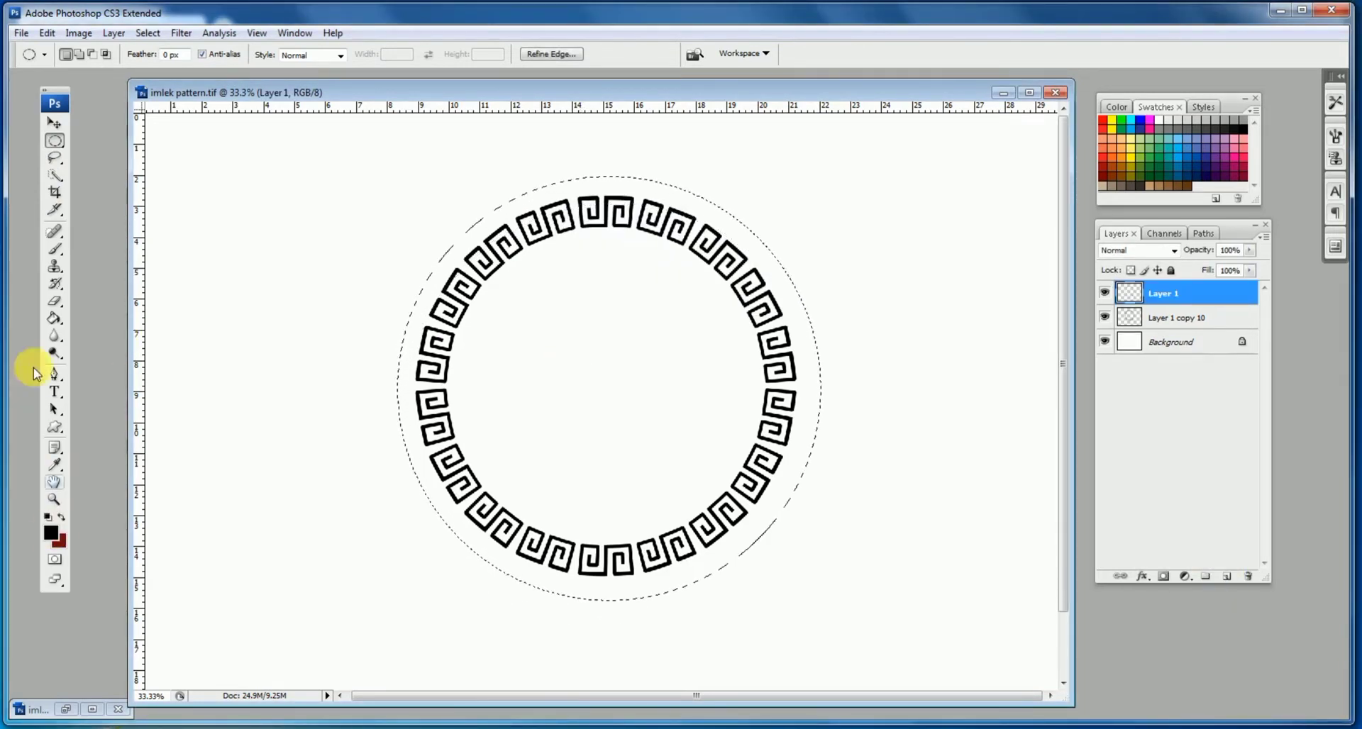
- Fill the circular selection with black on the new layer and deselect it
click(54, 318)
drag(54, 318, 114, 324)
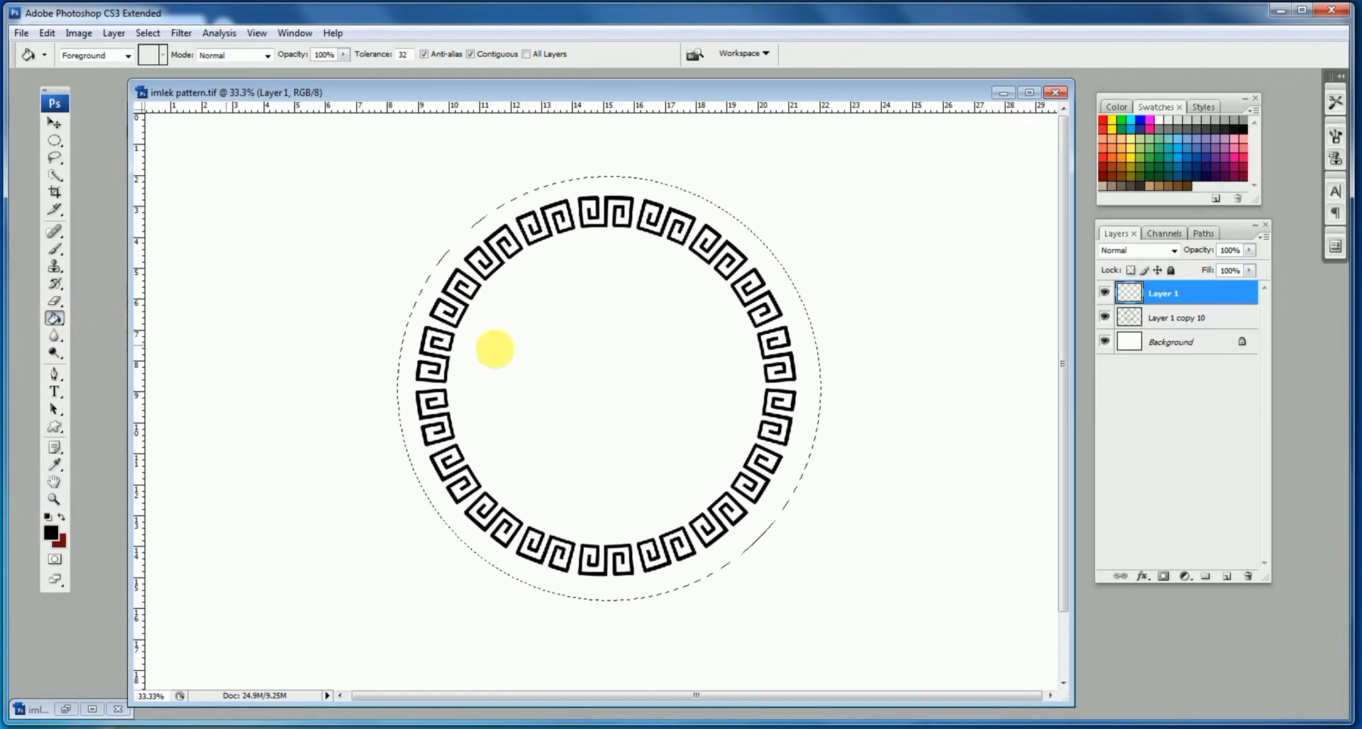
click(547, 348)
click(54, 140)
key(ctrl+d)
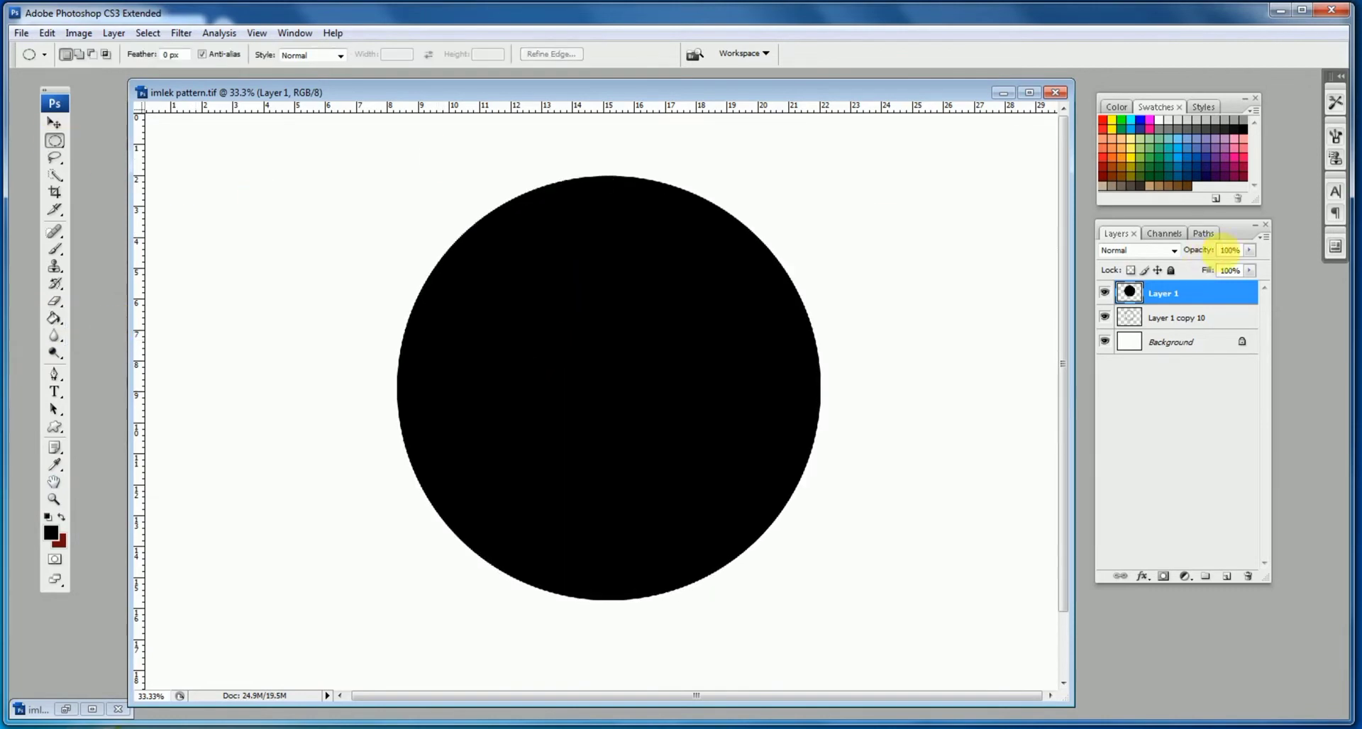
- Set the black circle layer's fill to 0% and outline it with a thickened black Stroke effect
drag(1250, 277, 1137, 298)
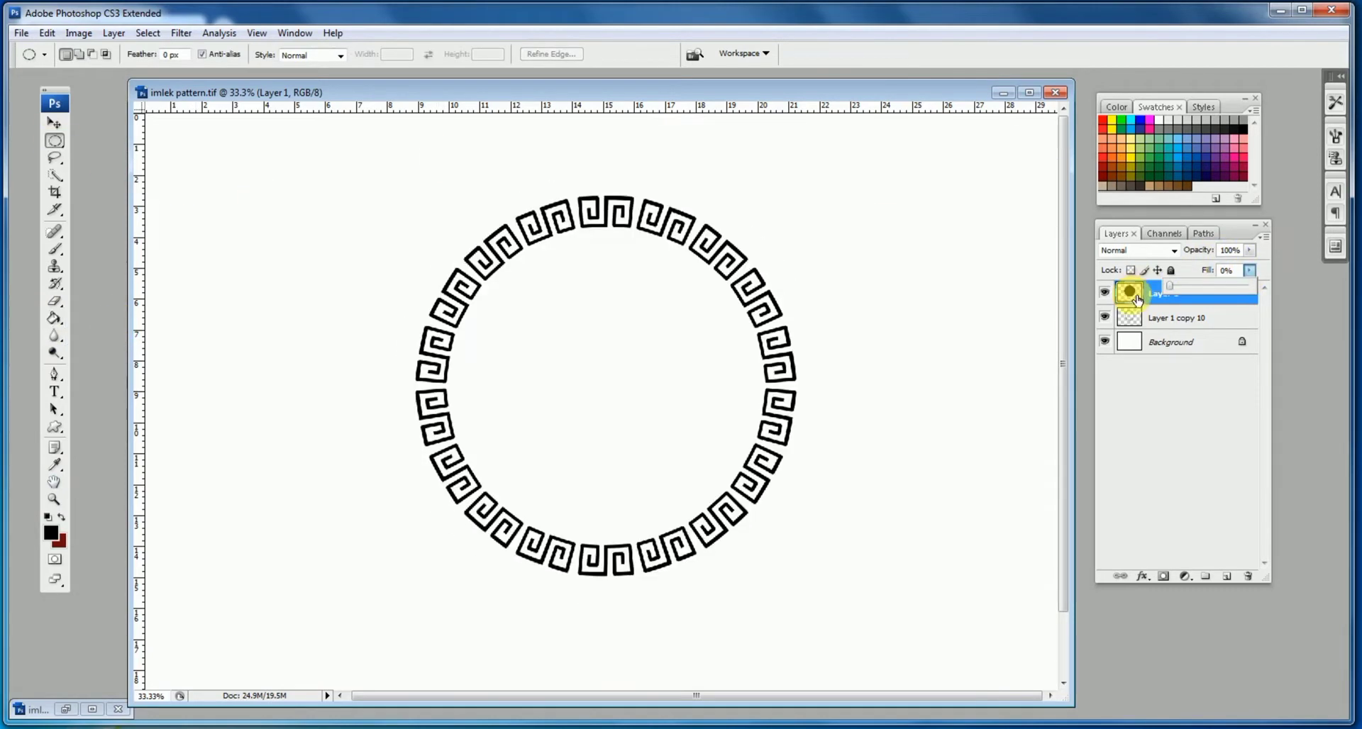
click(1181, 396)
double_click(1139, 297)
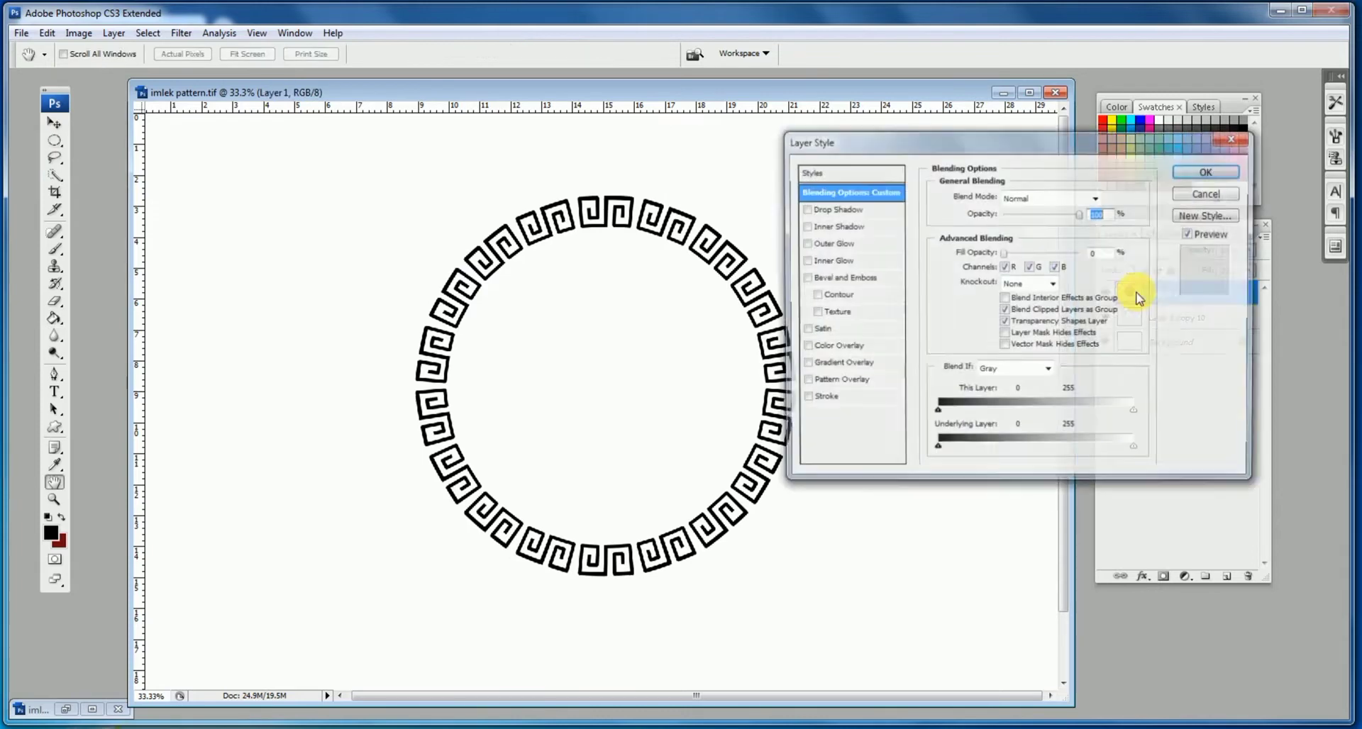
click(817, 398)
click(972, 295)
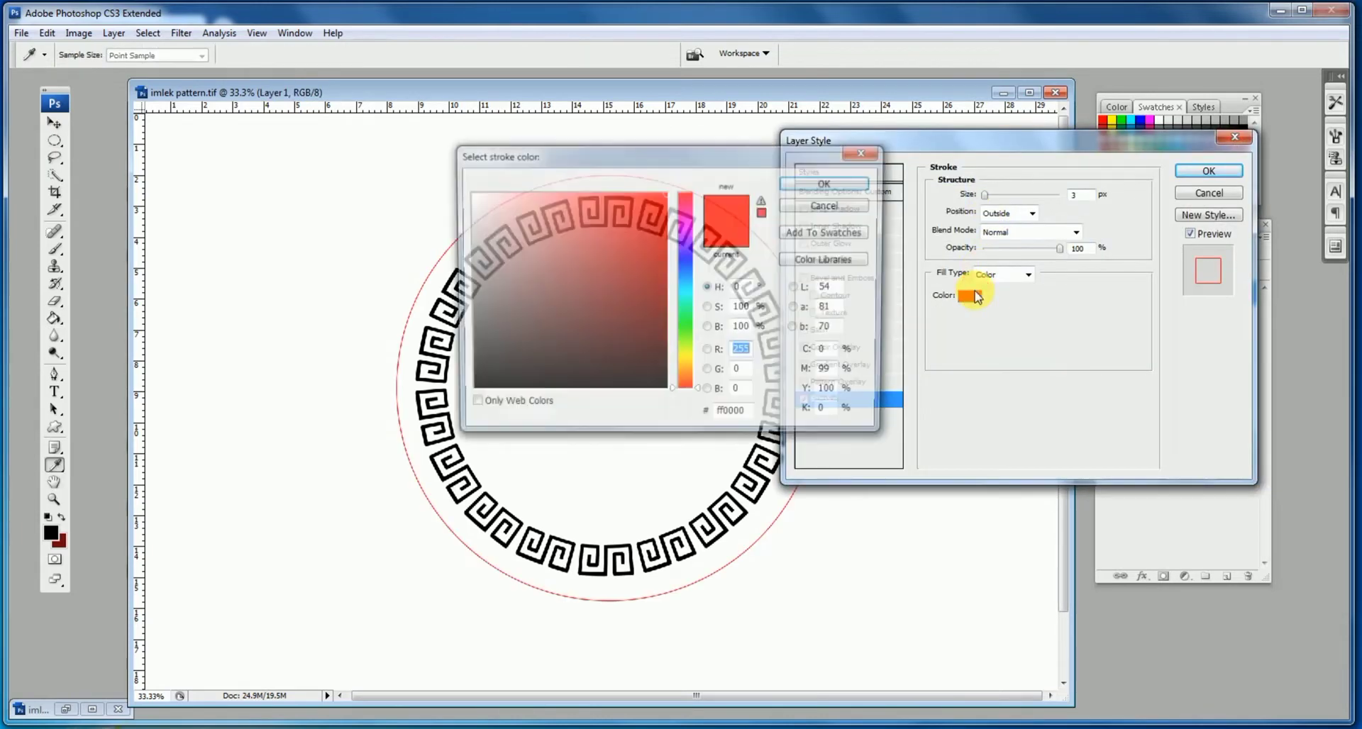
drag(645, 339, 669, 396)
click(829, 184)
drag(986, 195, 994, 195)
click(1203, 171)
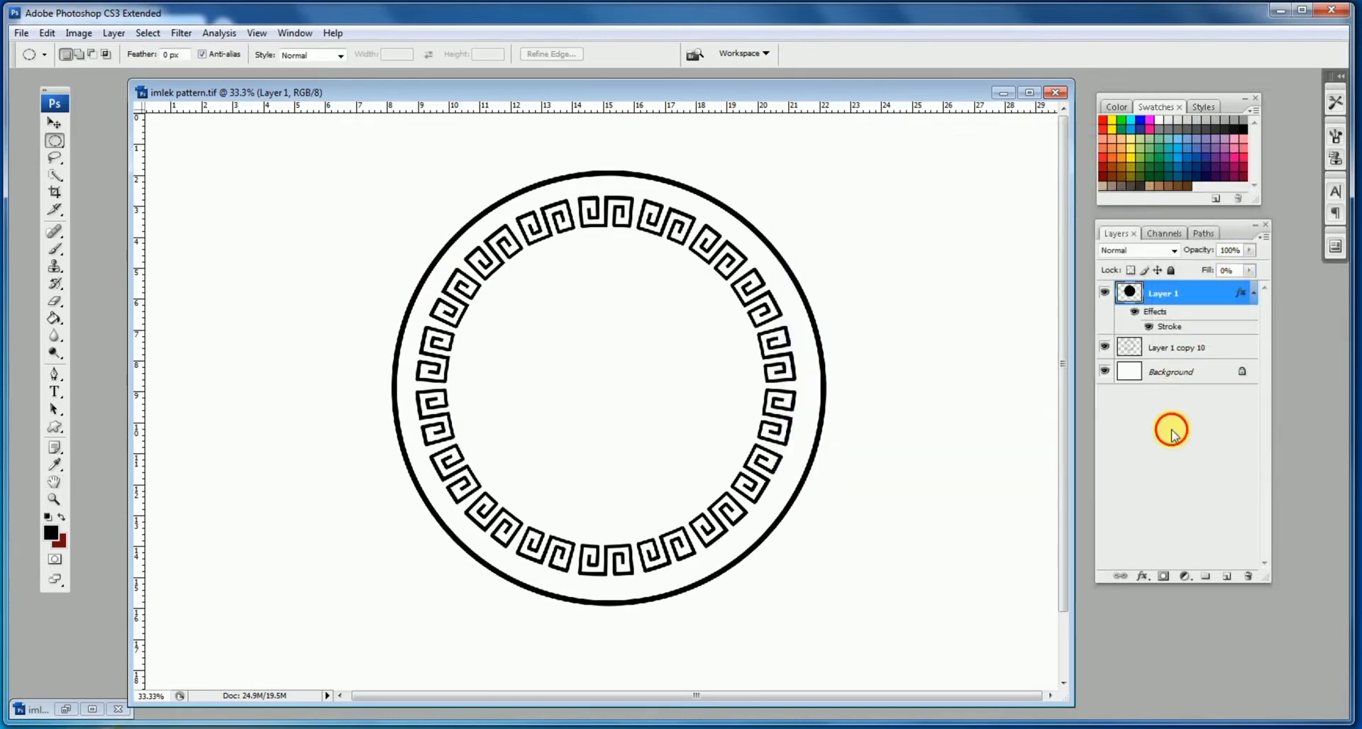
- Scale the outline circle down so it closely and evenly frames the outside of the motif ring
click(54, 122)
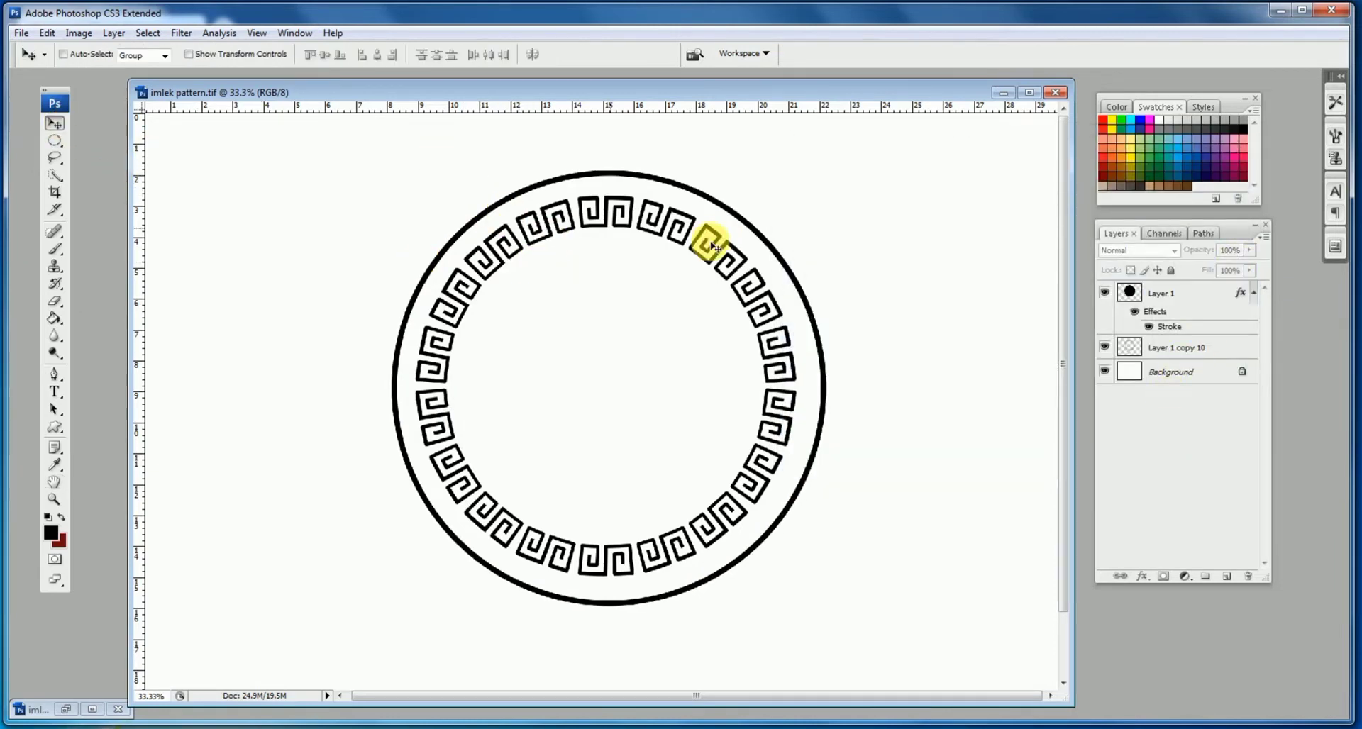
click(1165, 292)
key(ctrl+t)
drag(824, 176, 811, 187)
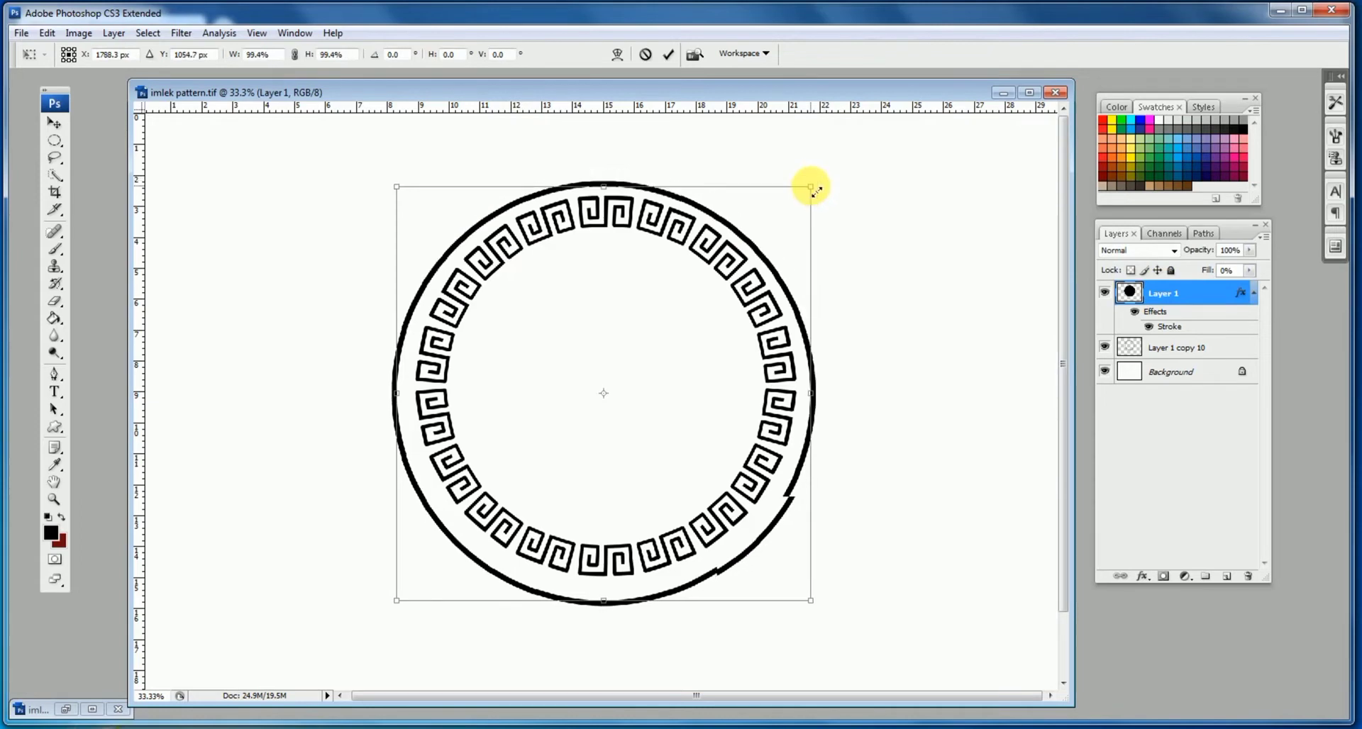
drag(821, 594, 809, 578)
drag(622, 366, 633, 363)
drag(807, 185, 800, 191)
key(Return)
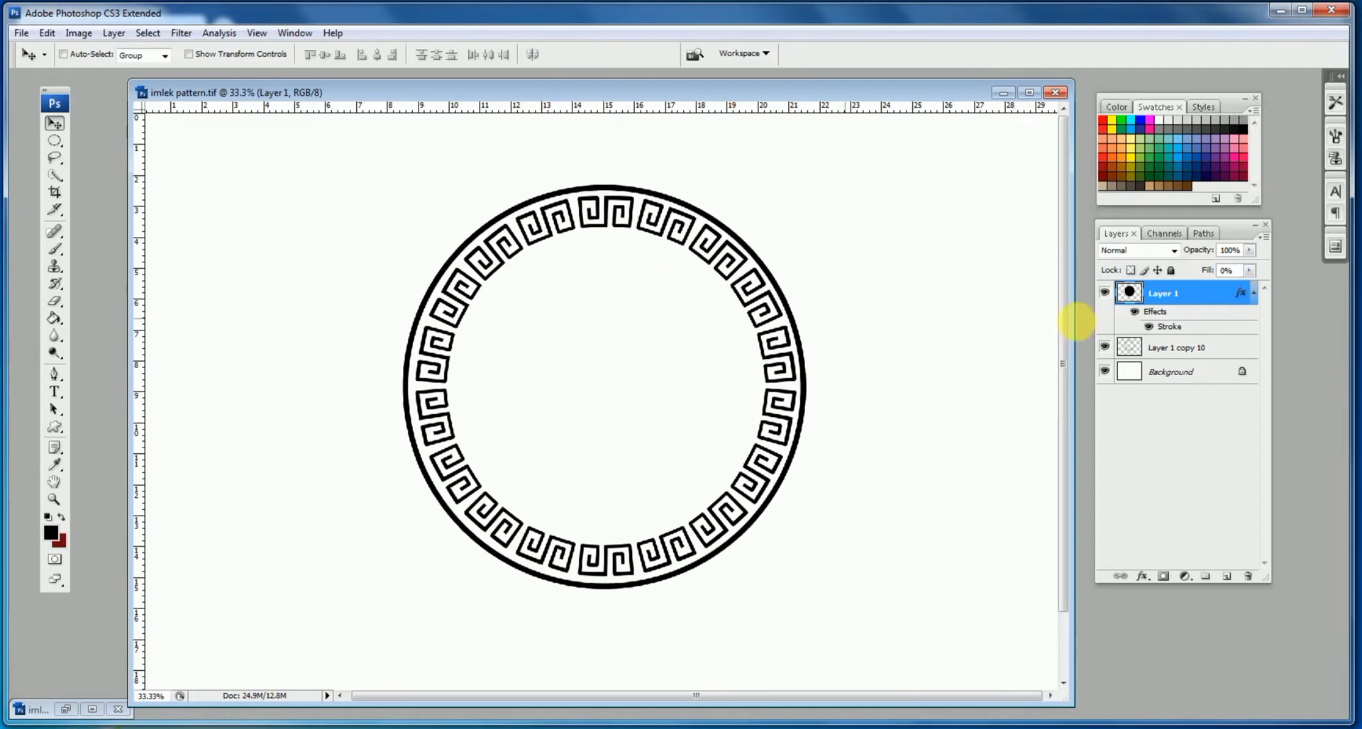
- Duplicate the outer outline circle and scale the copy down to frame the inside of the motif ring
drag(593, 292, 623, 292)
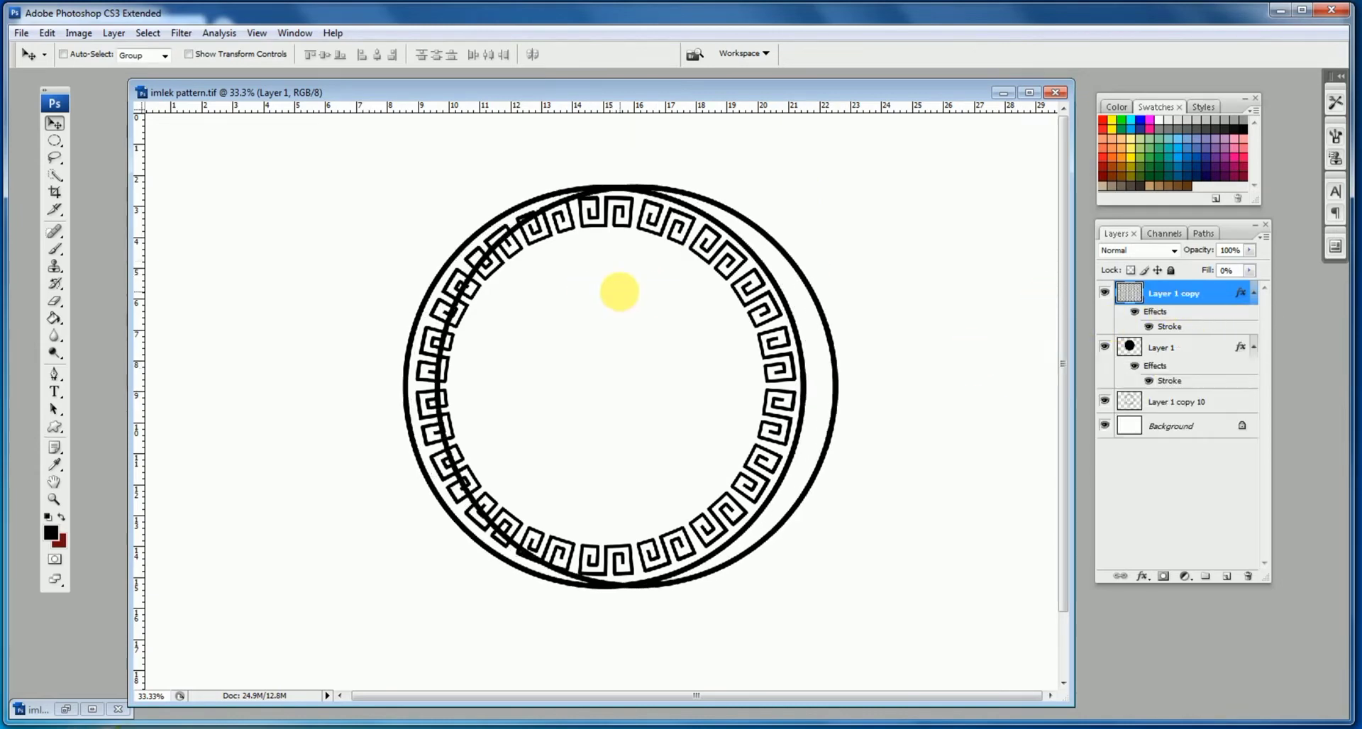
key(ctrl+t)
drag(823, 195, 638, 346)
drag(754, 536, 748, 529)
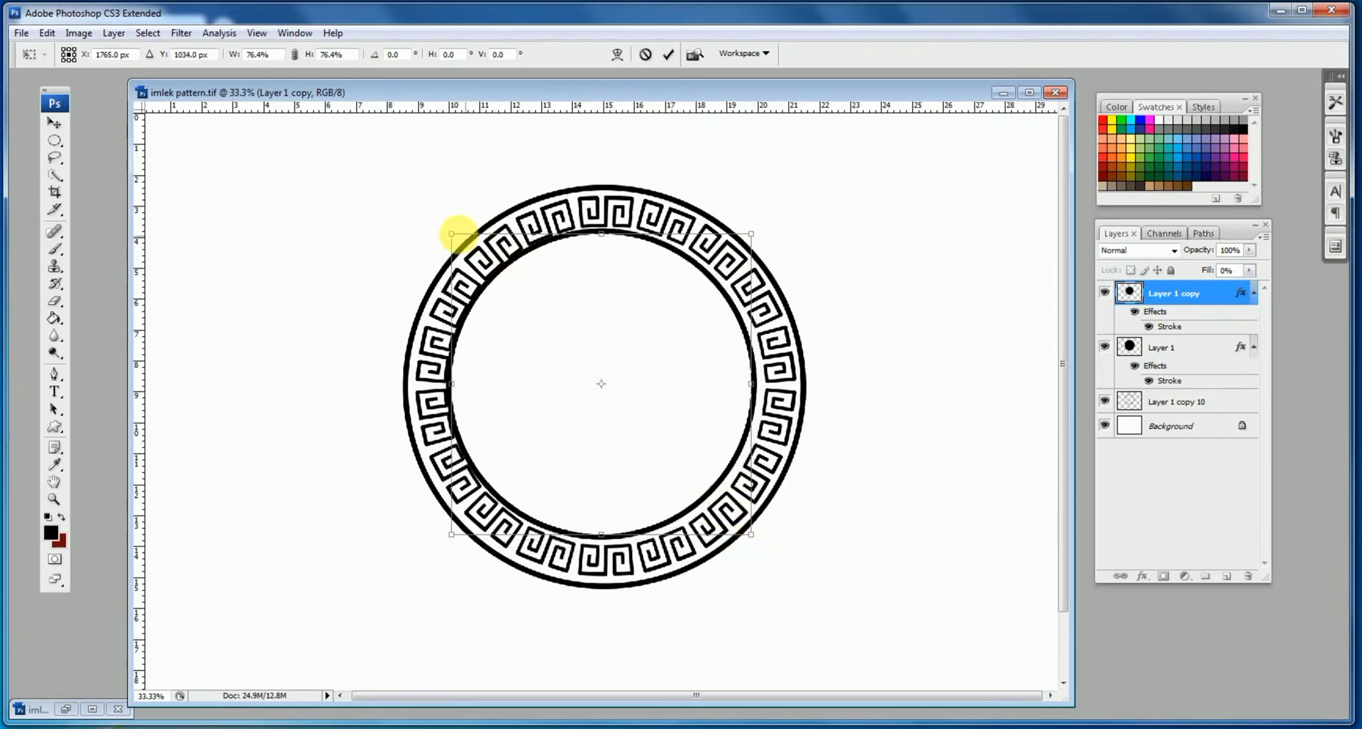
drag(457, 233, 462, 241)
key(Return)
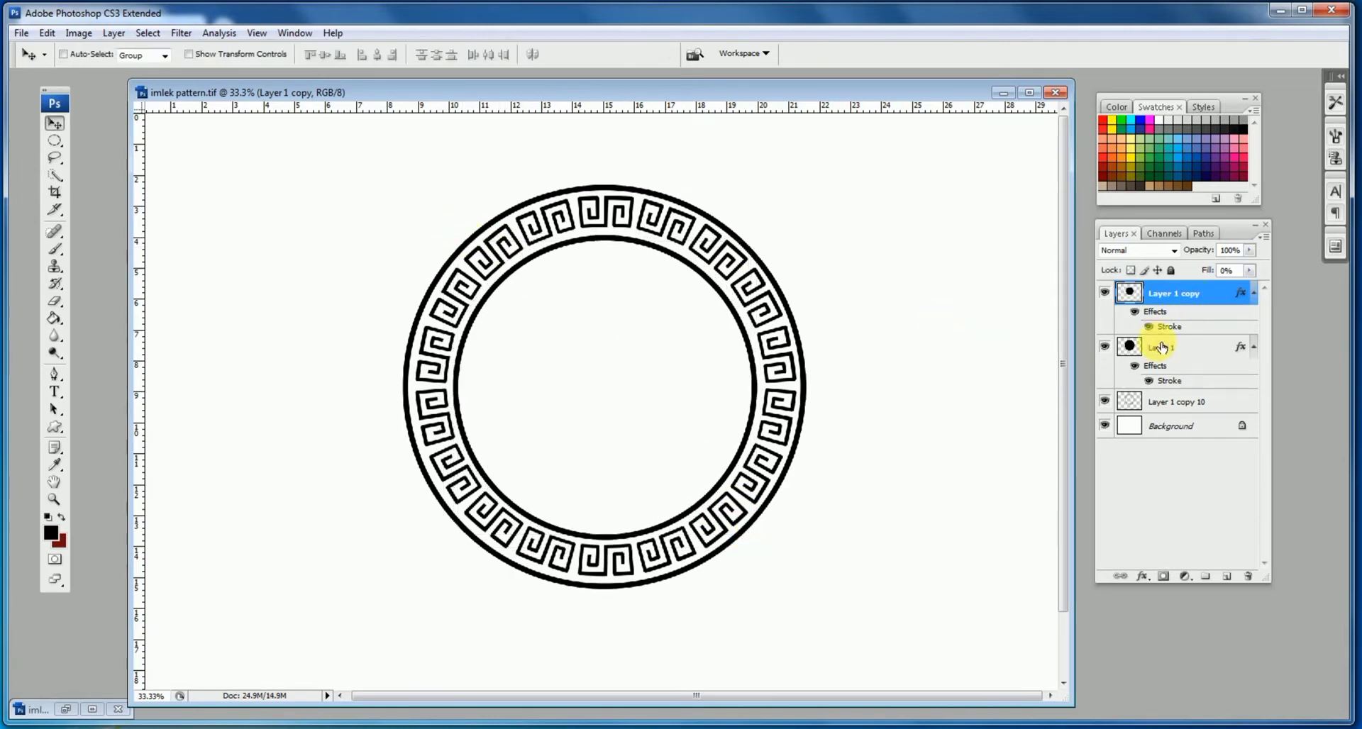
- Align the centres of the two outline circles and the motif ring, and merge the three layers into one
click(1254, 346)
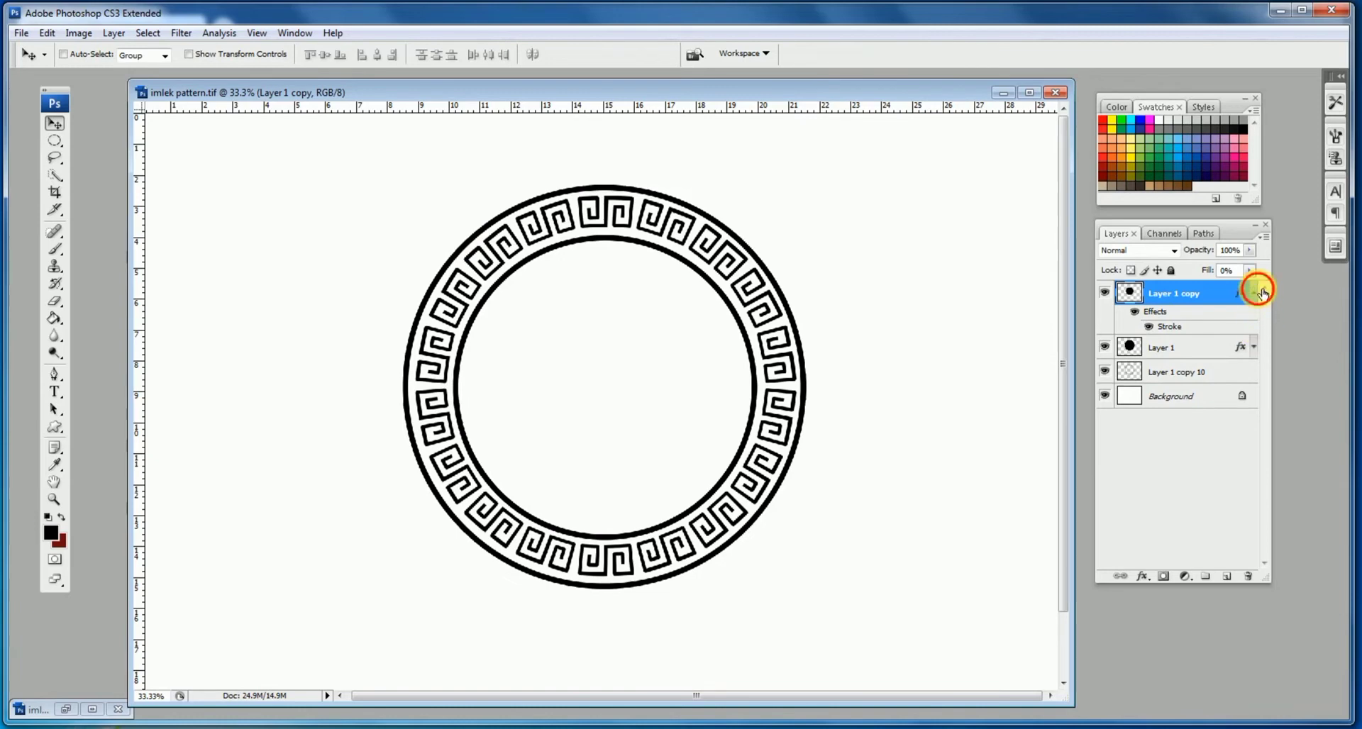
click(1261, 292)
shift+click(1167, 346)
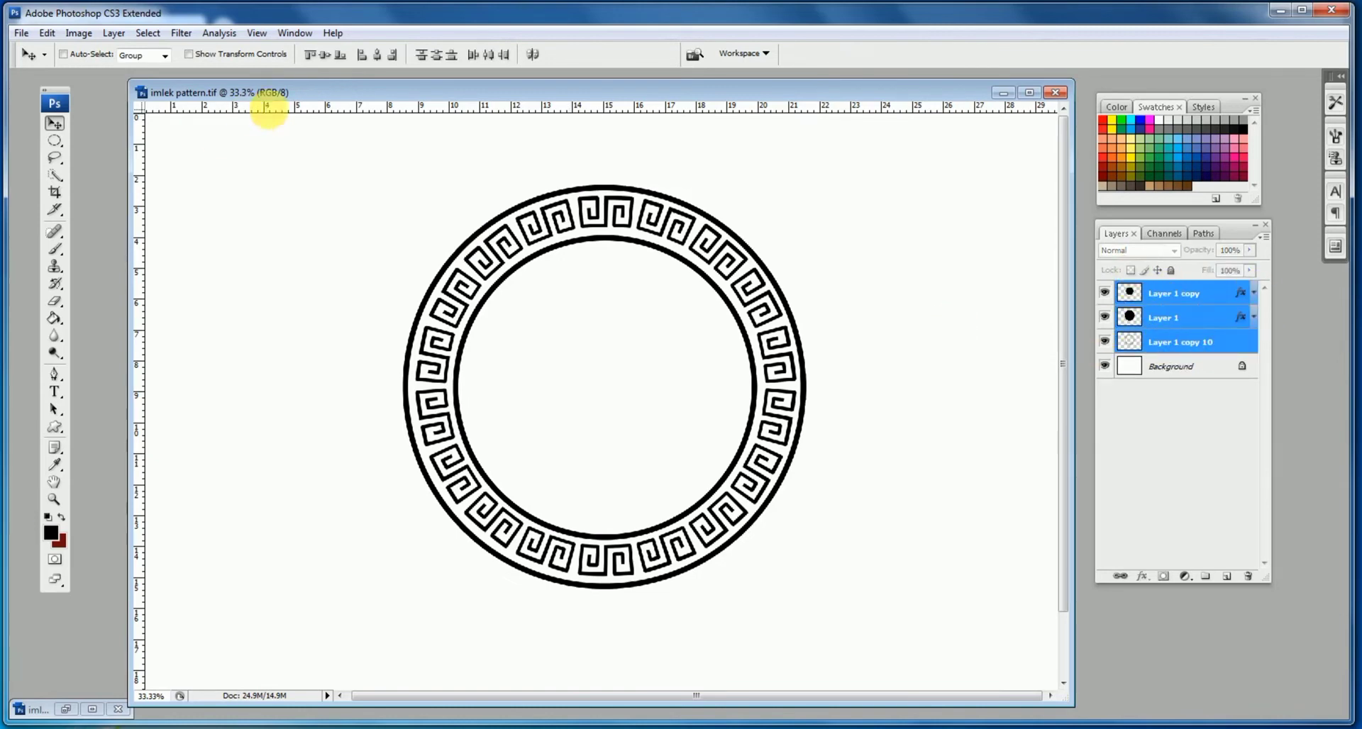
click(325, 55)
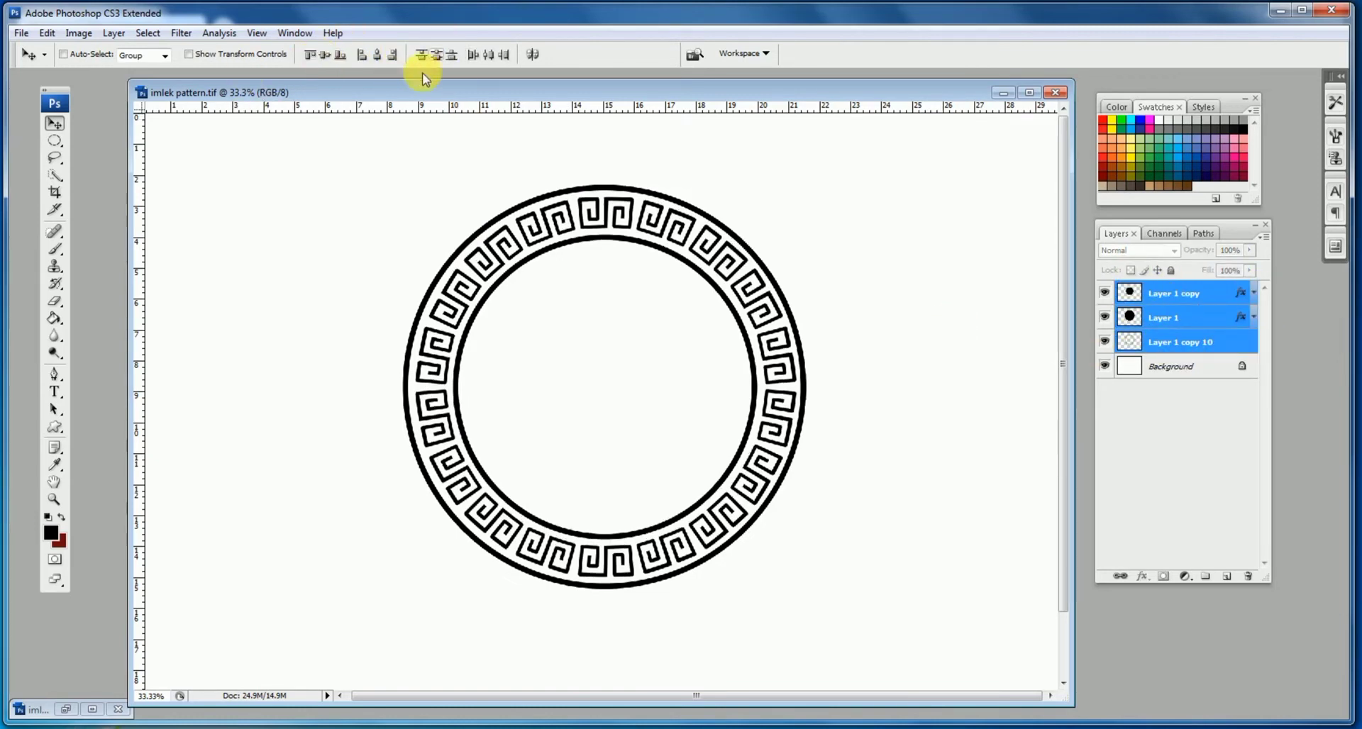
click(376, 54)
key(ctrl+z)
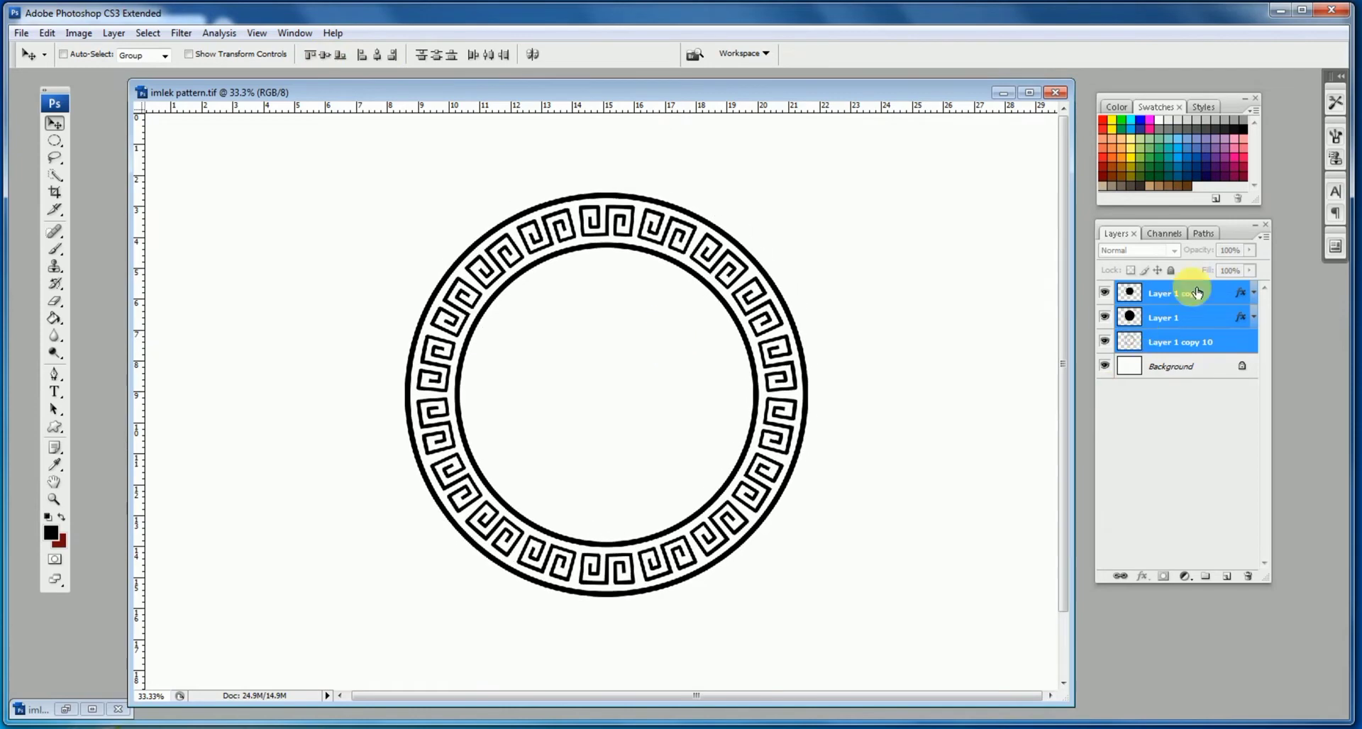
click(1259, 240)
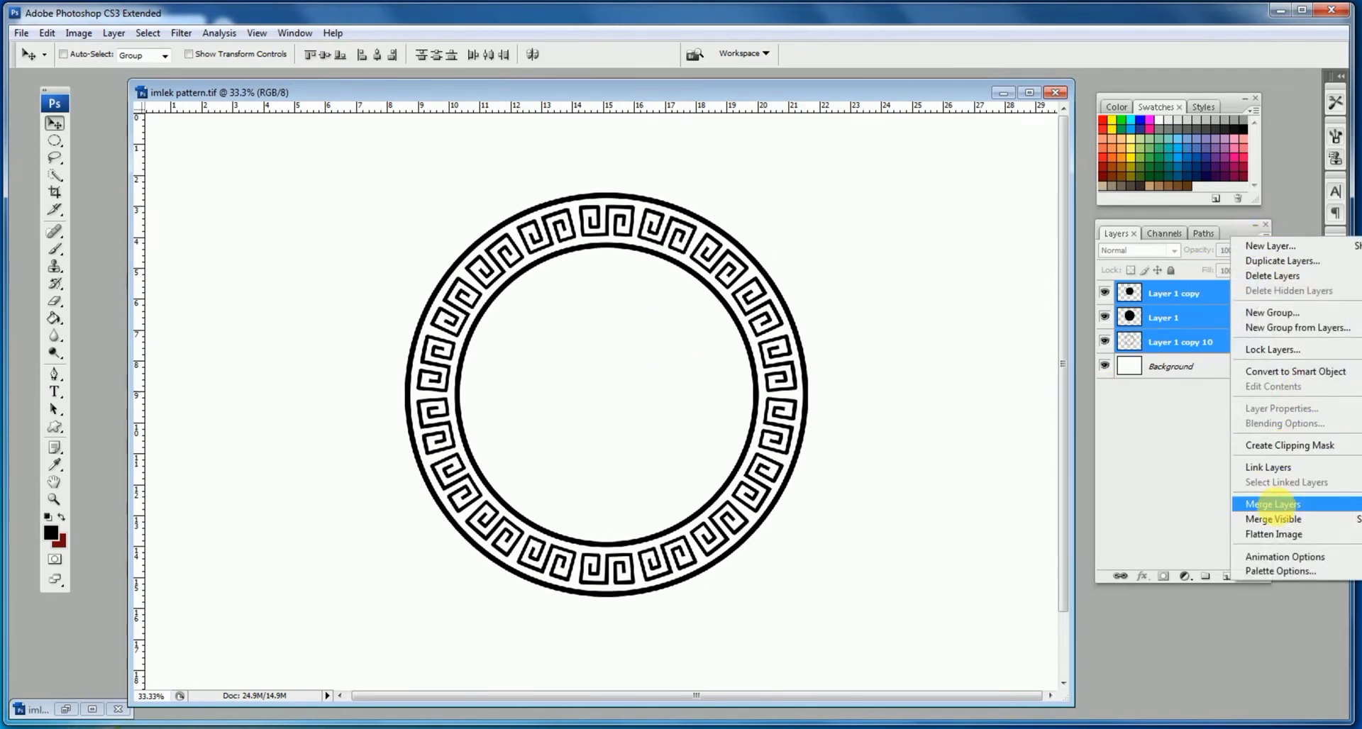
click(1273, 504)
- Add a Gradient Overlay to the merged ring layer and change the gradient's black stop to gold #ad9533
key(ctrl+plus)
scroll(684, 386, down, 1)
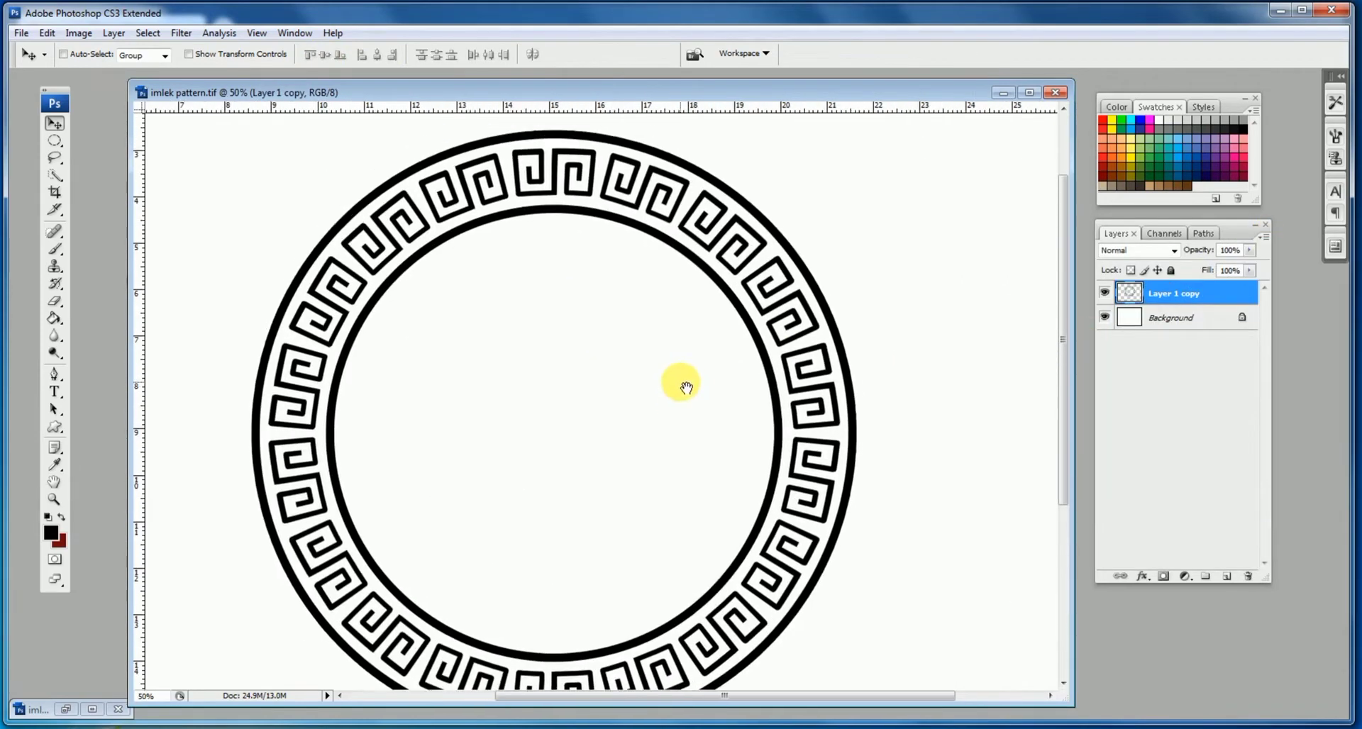
double_click(1124, 295)
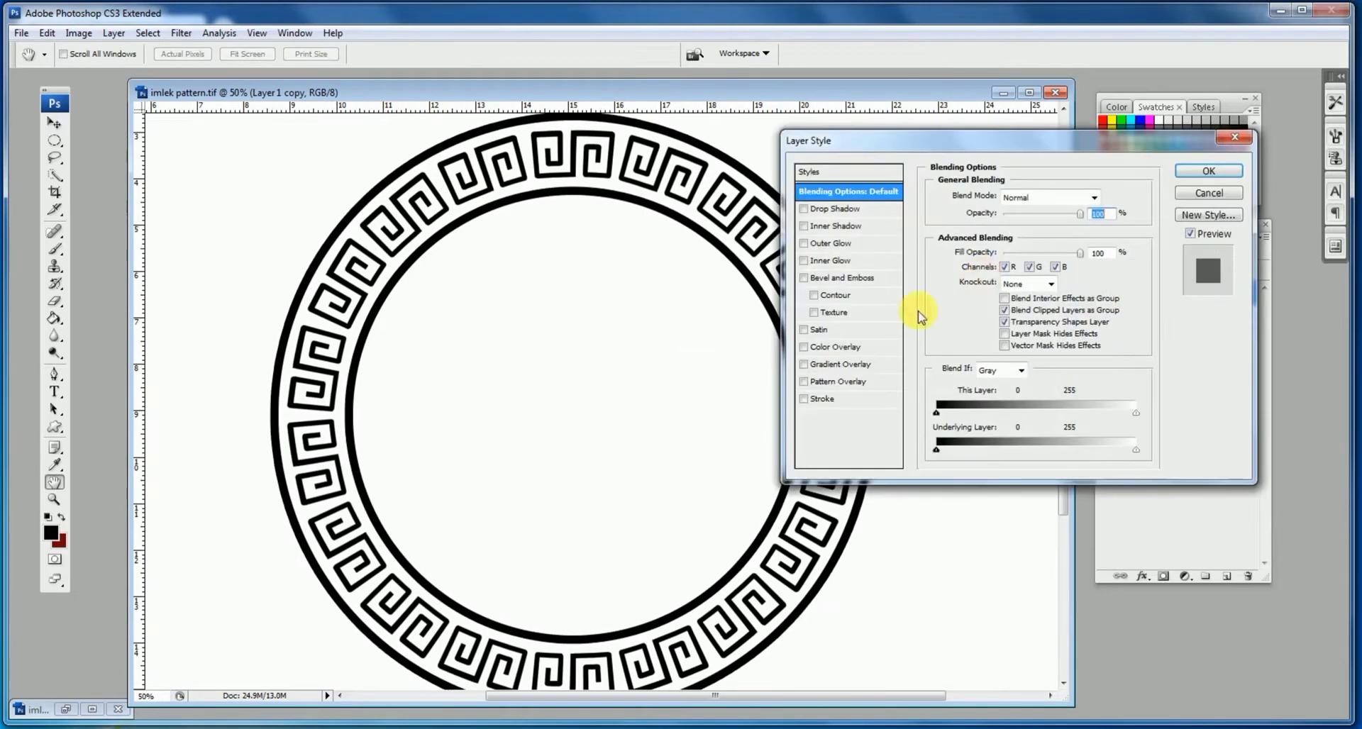
click(841, 365)
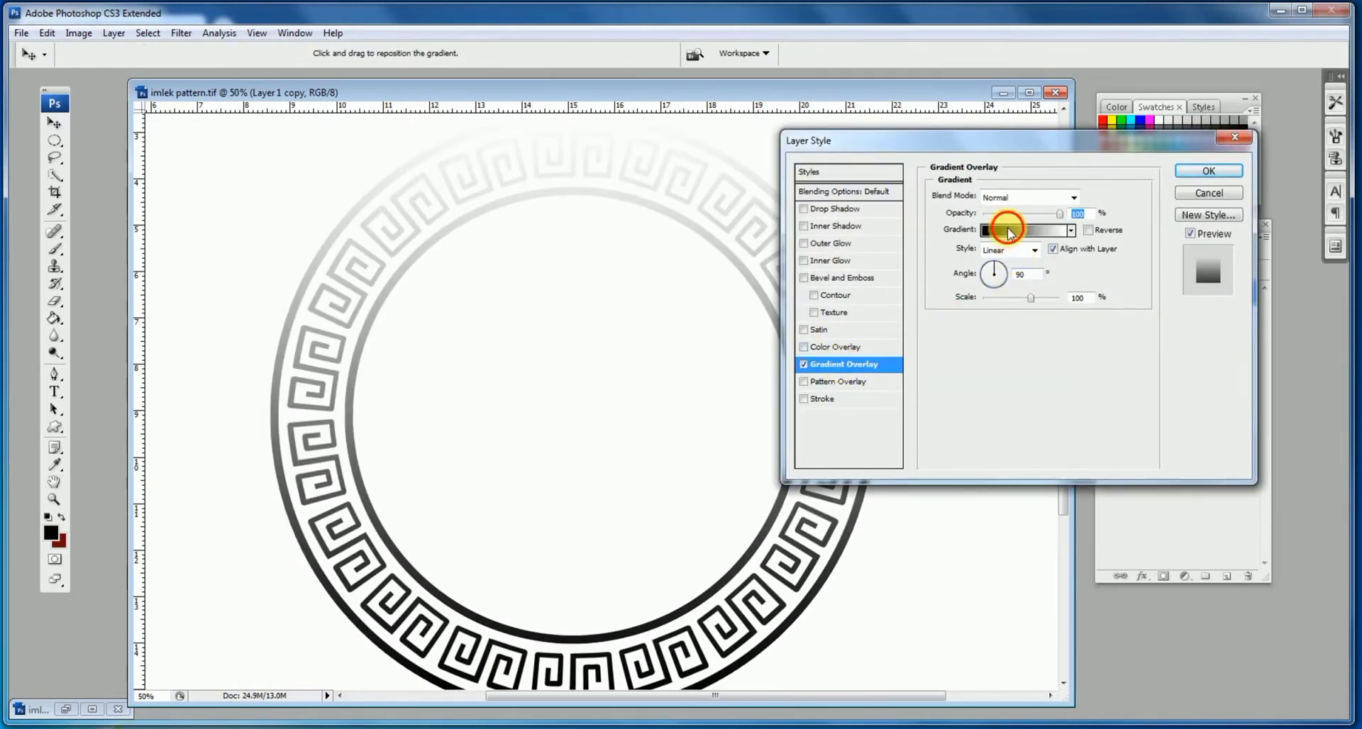
click(1010, 230)
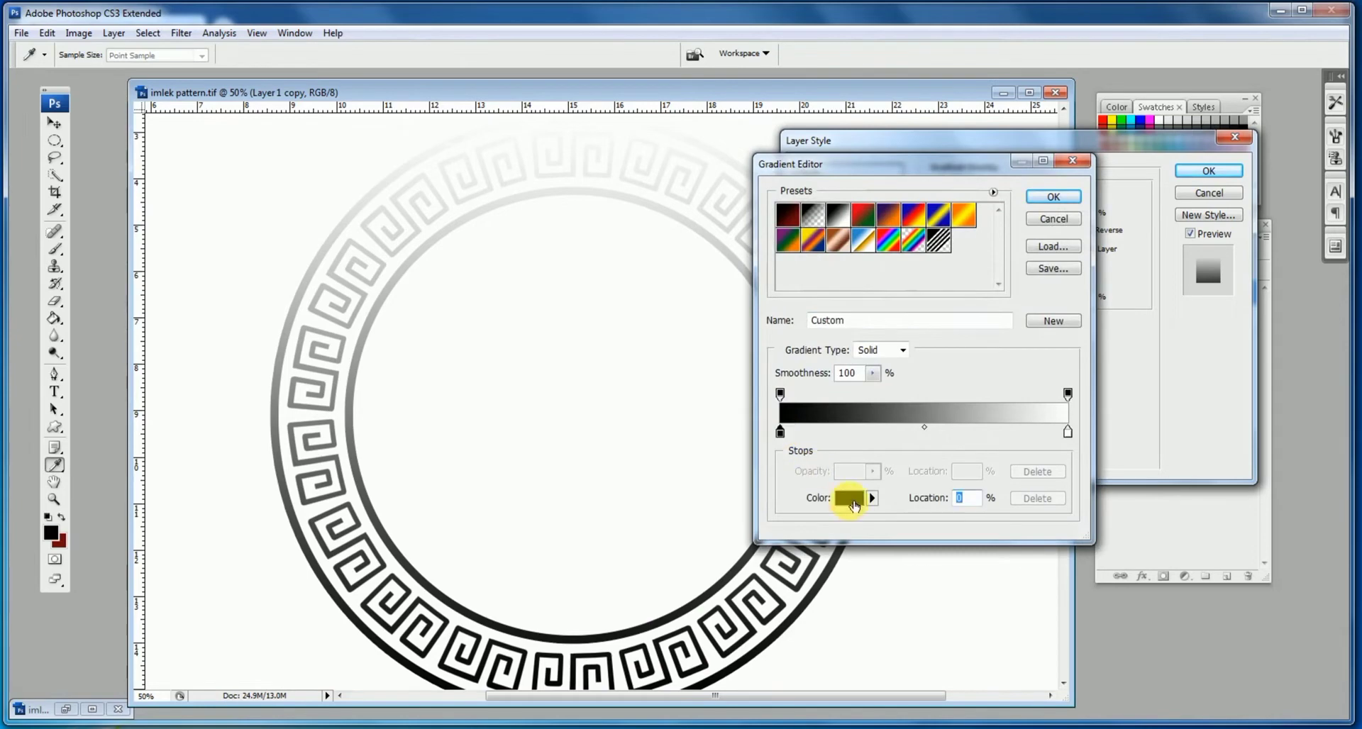
click(853, 505)
drag(674, 358, 678, 365)
drag(574, 273, 608, 256)
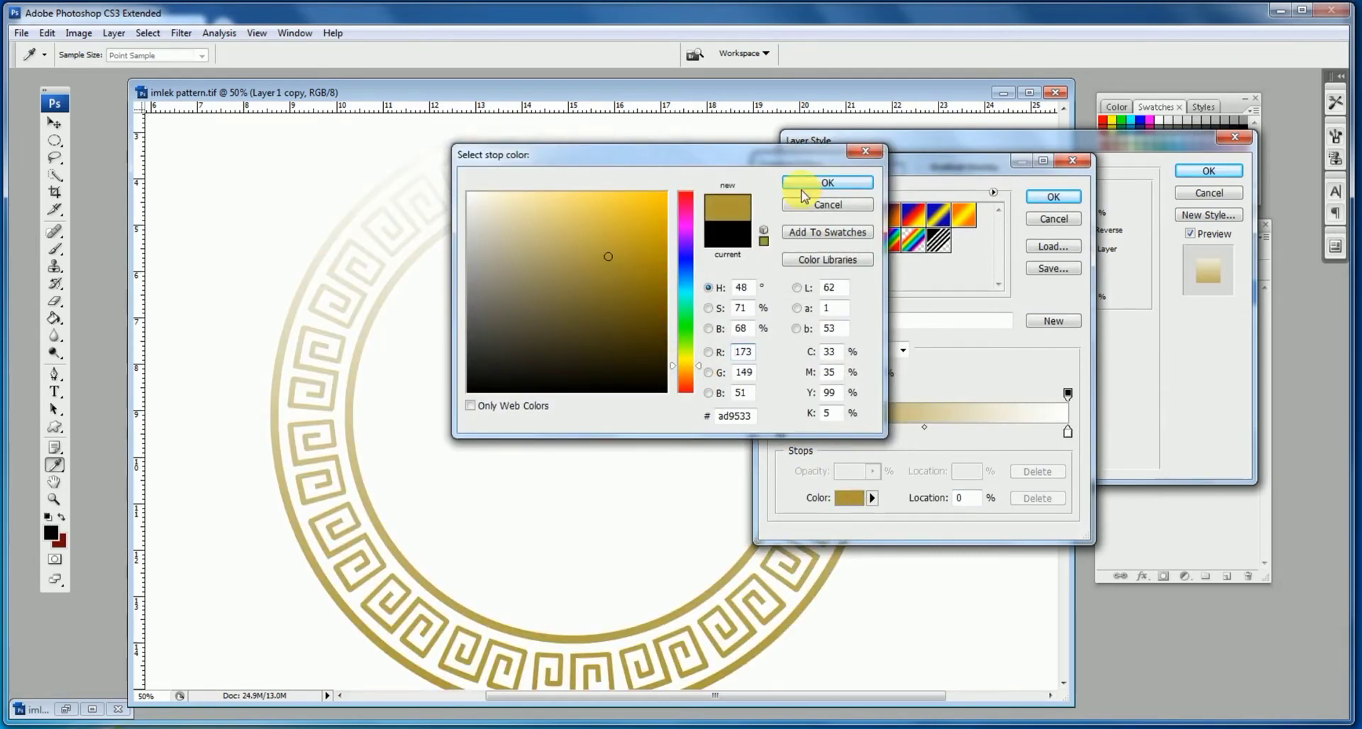
click(827, 182)
- Add three more gold stops along the gradient, delete the white stop, and move the last gold stop to the end
click(859, 430)
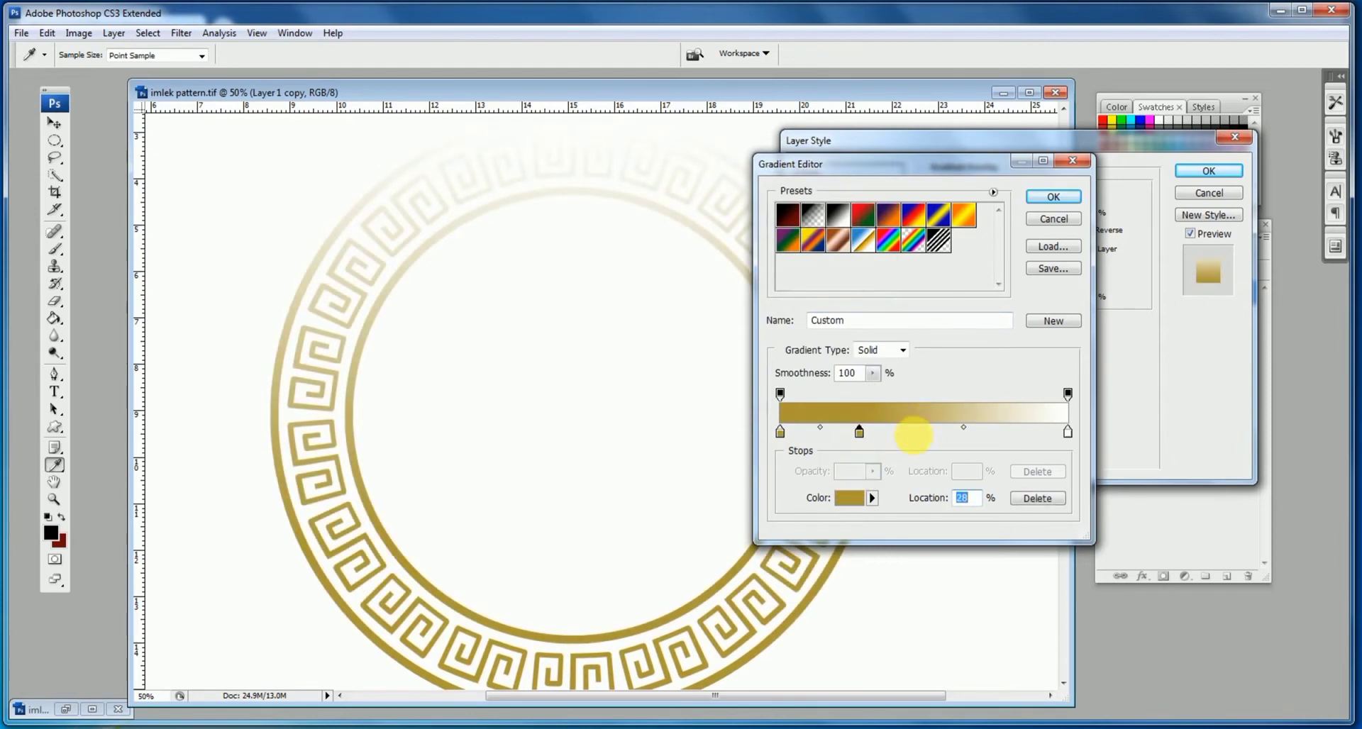
click(923, 430)
click(999, 432)
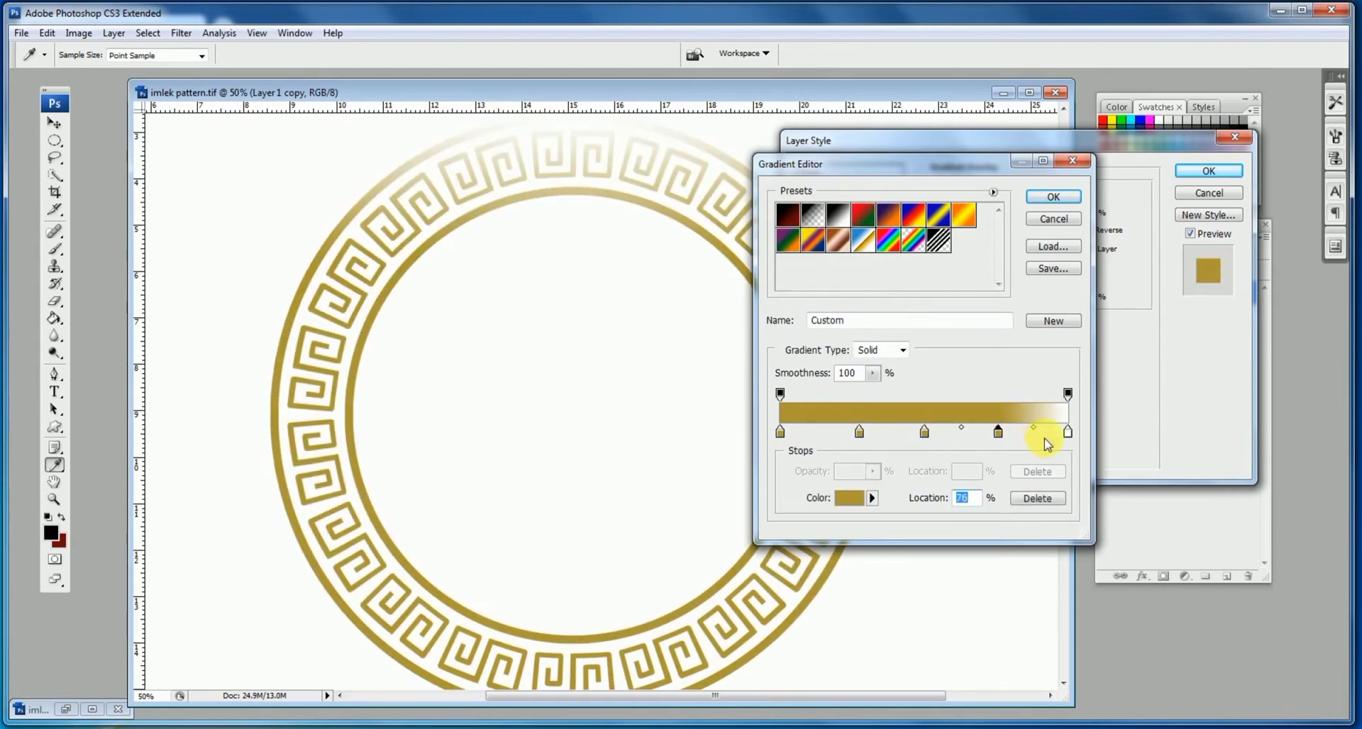
click(1038, 496)
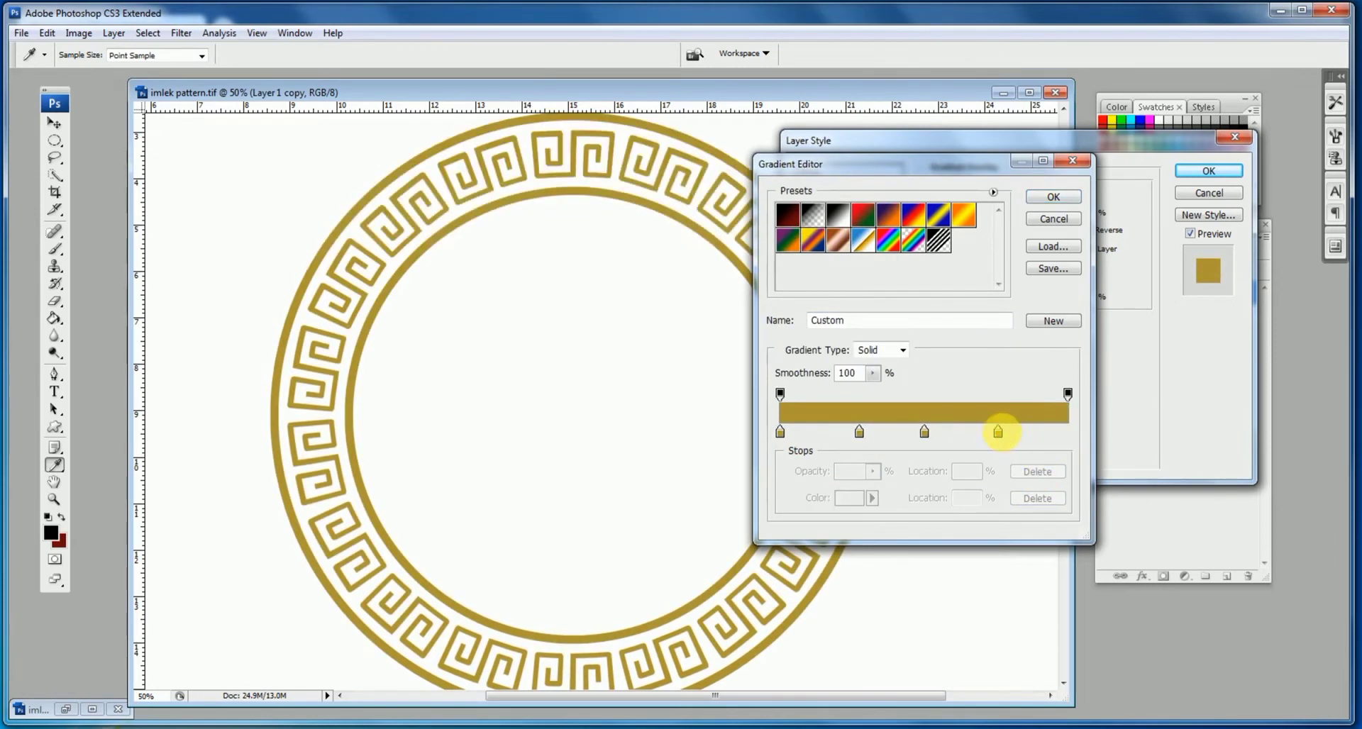
drag(1056, 429, 1062, 430)
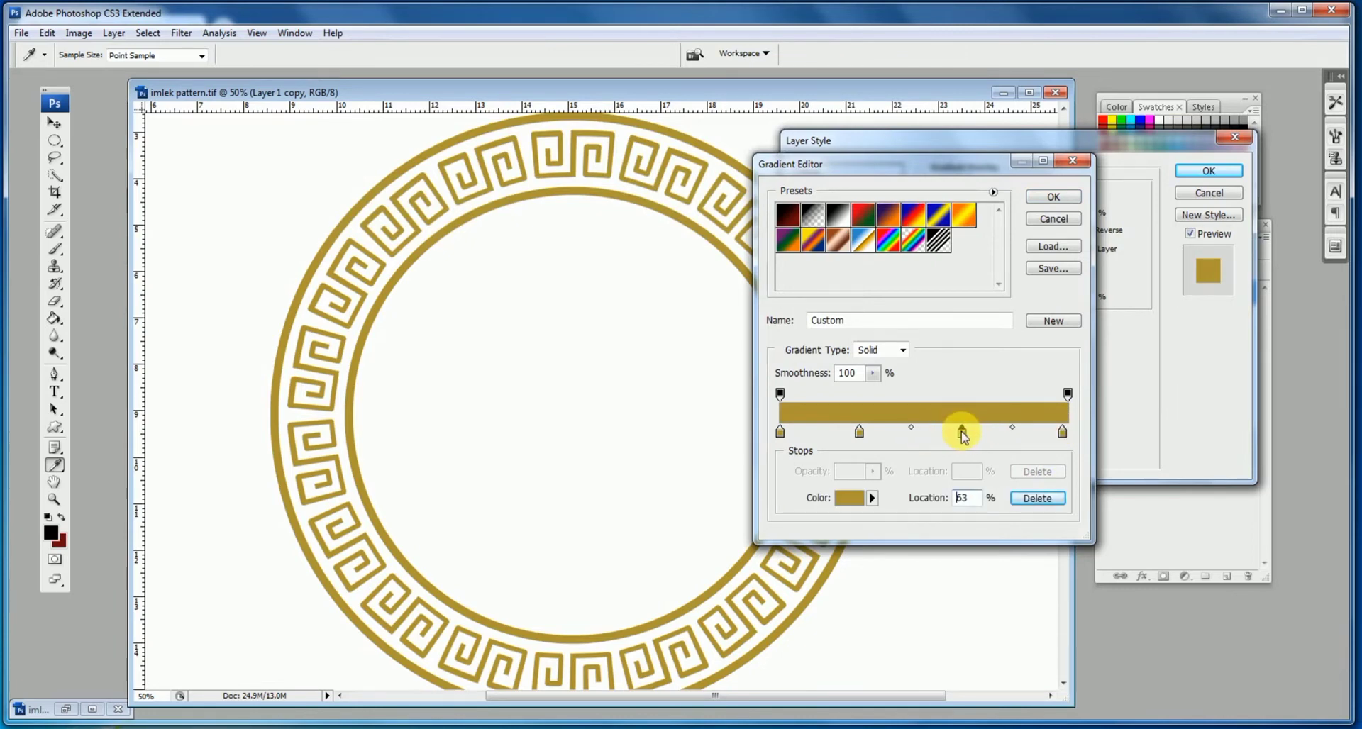
- Alternate the gradient with light gold stops at 28% and 76% and a dark gold stop at 53%, and apply the overlay
click(853, 498)
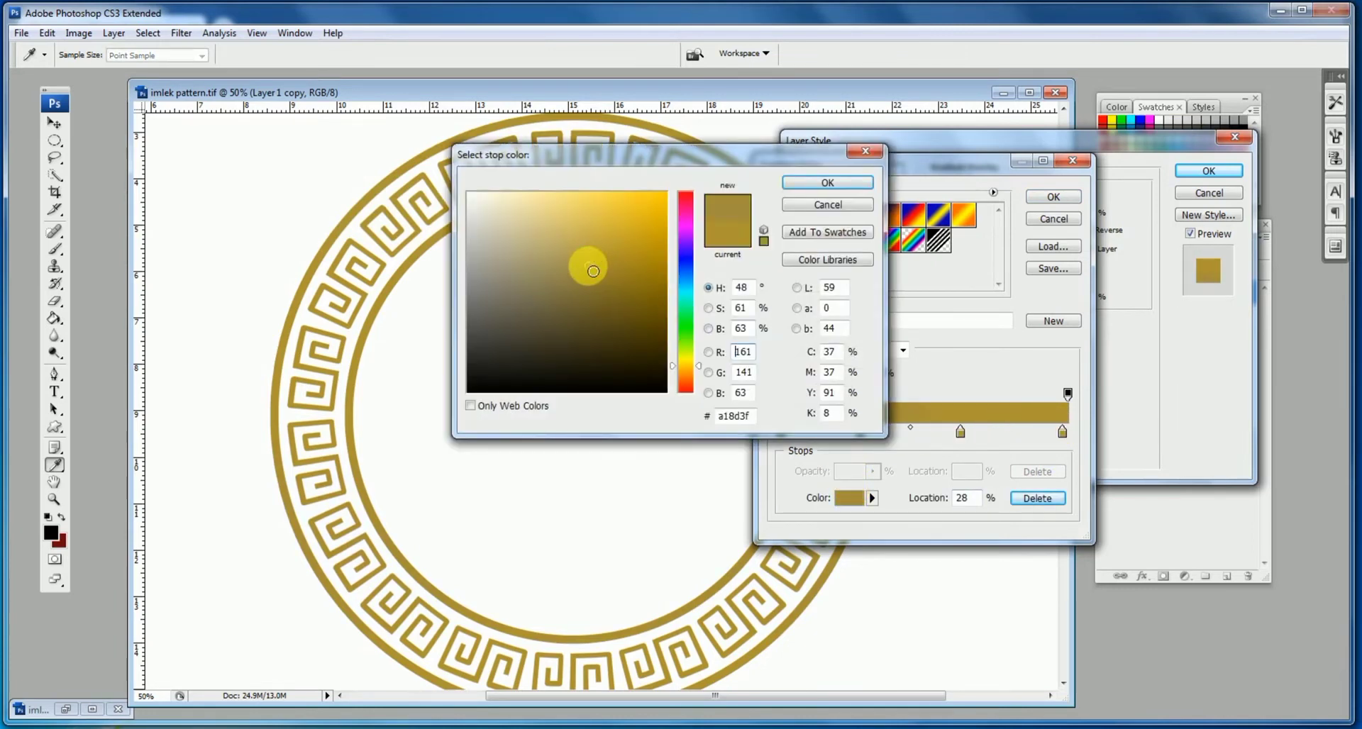
drag(593, 271, 564, 209)
click(805, 186)
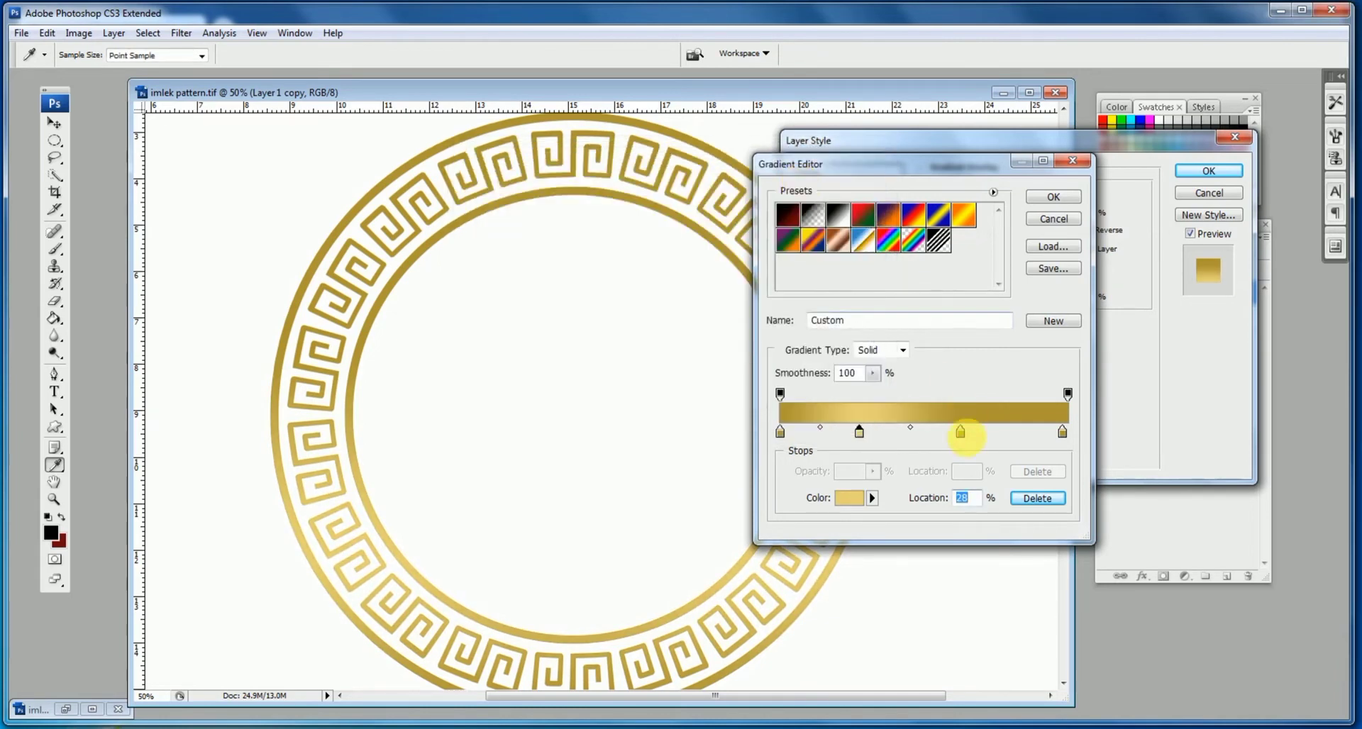
drag(960, 431, 931, 431)
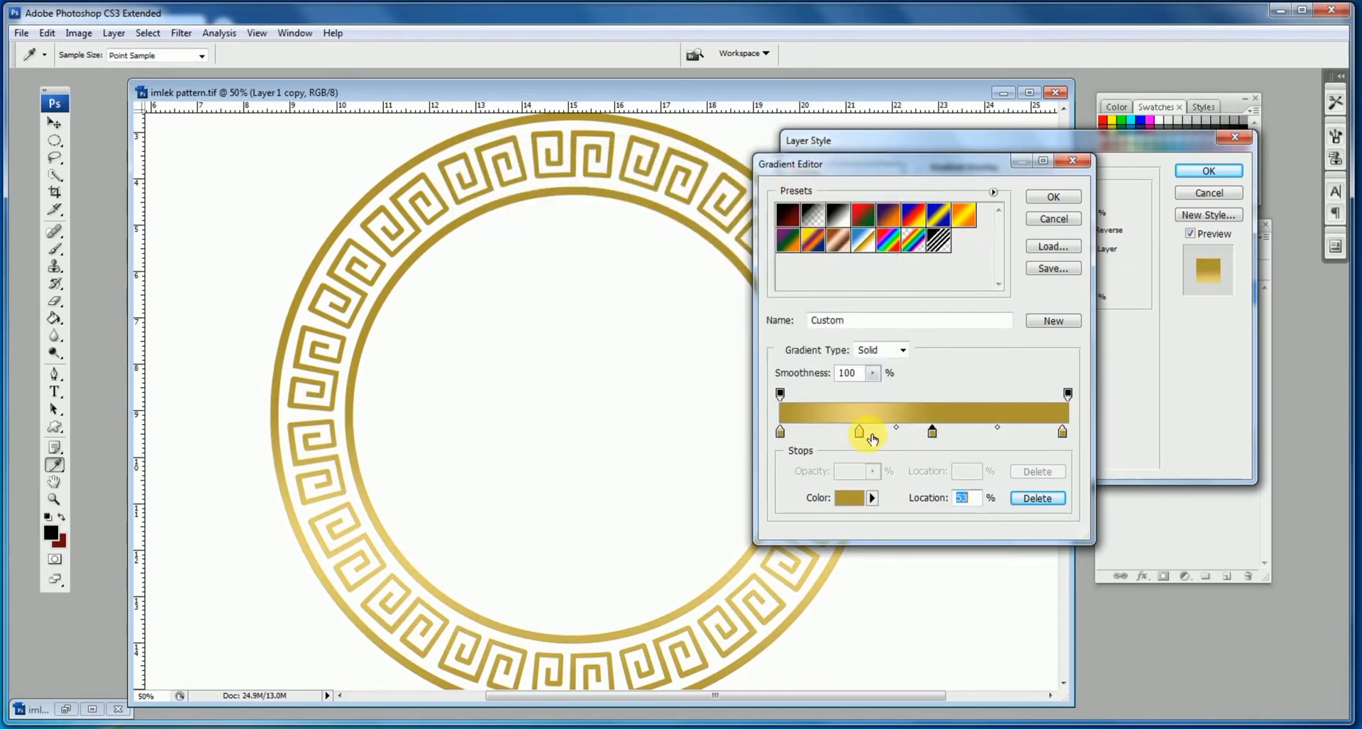
click(1003, 433)
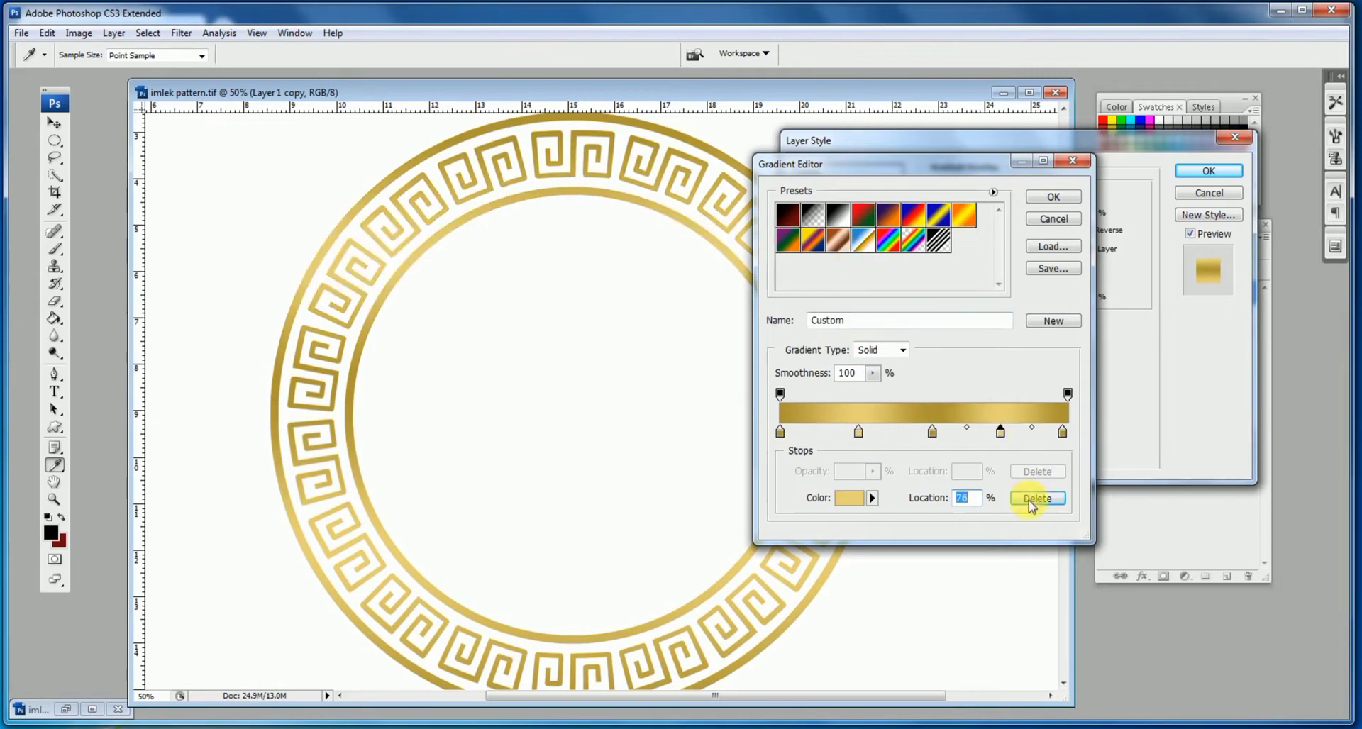
click(1048, 198)
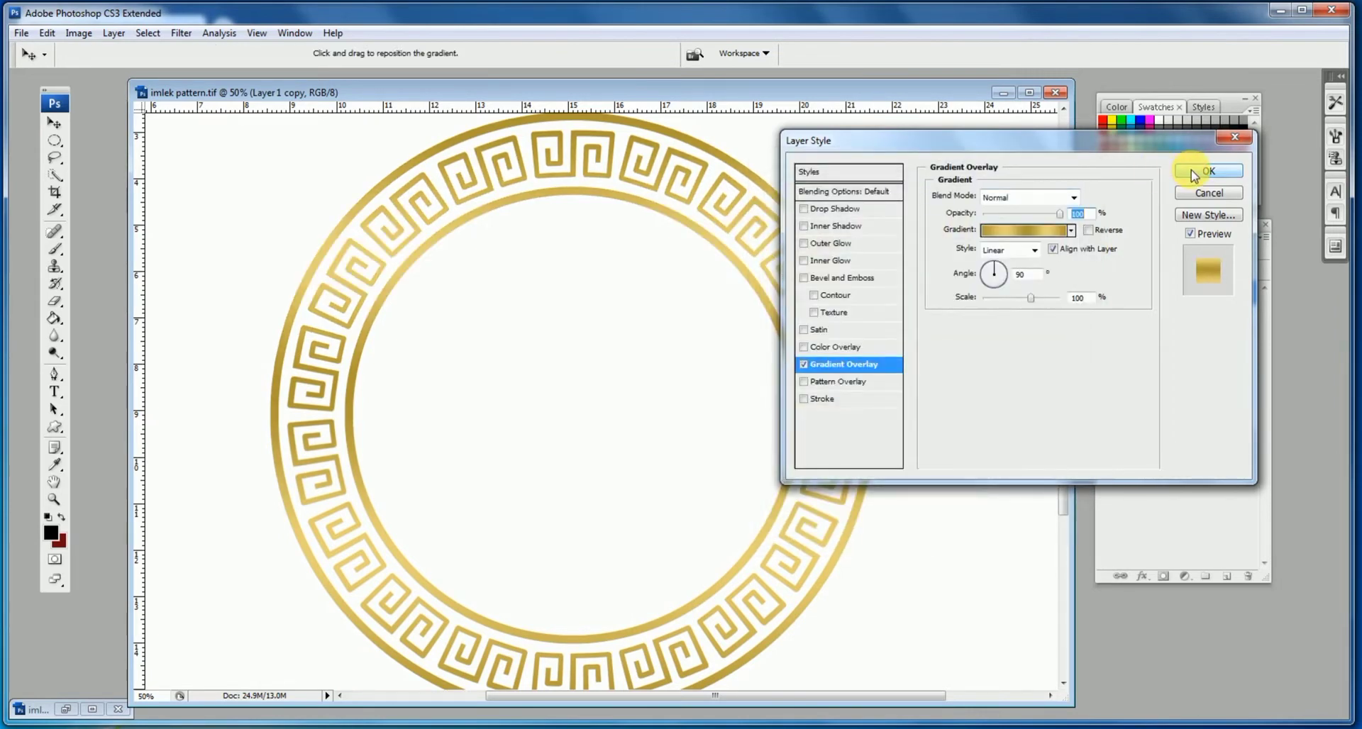
click(1193, 173)
- Move the gold ring to the left side of the canvas
key(ctrl+minus)
key(ctrl+minus)
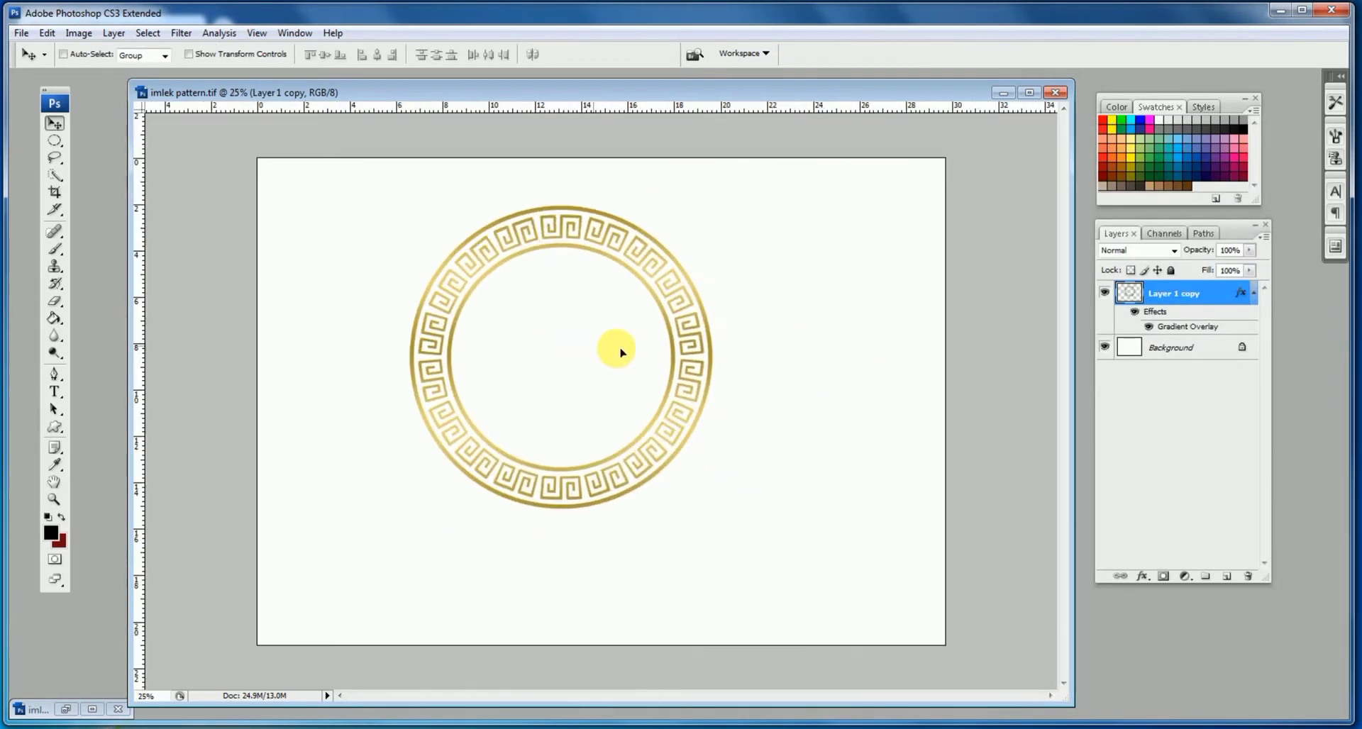
drag(621, 352, 599, 371)
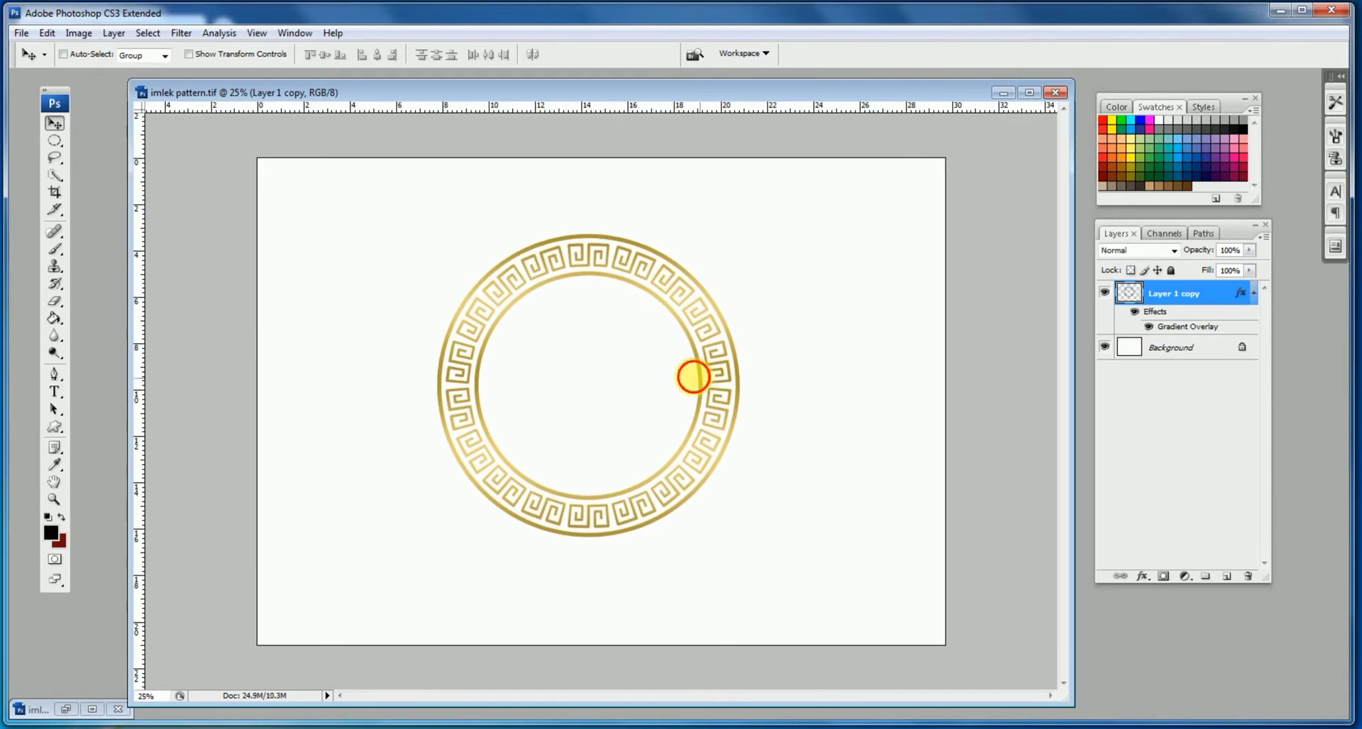
drag(693, 377, 692, 392)
- Make a circular selection about 4.7 ruler units wide in the empty area right of the ring and fill it with black on a new layer
key(ctrl+plus)
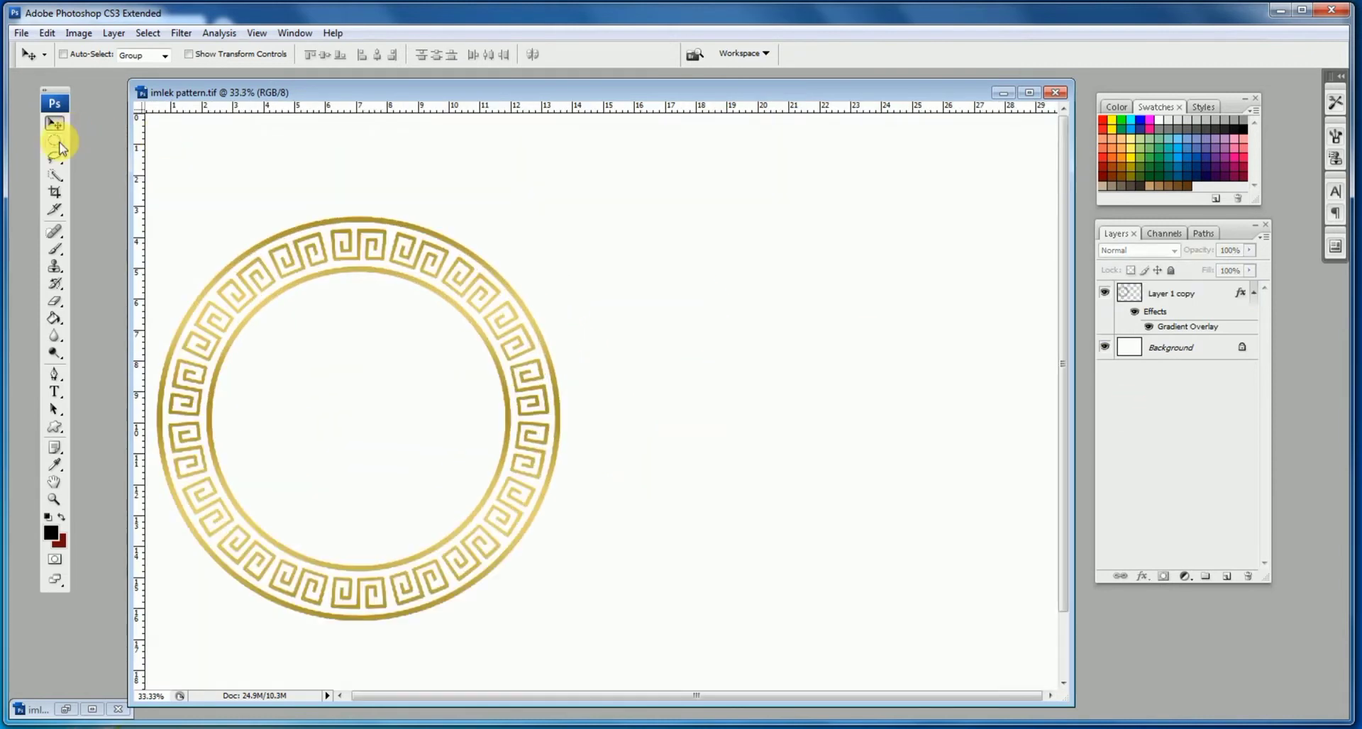
click(55, 140)
mouse_move(717, 273)
mouse_down()
mouse_move(814, 391)
mouse_move(827, 343)
mouse_up()
key(ctrl+plus)
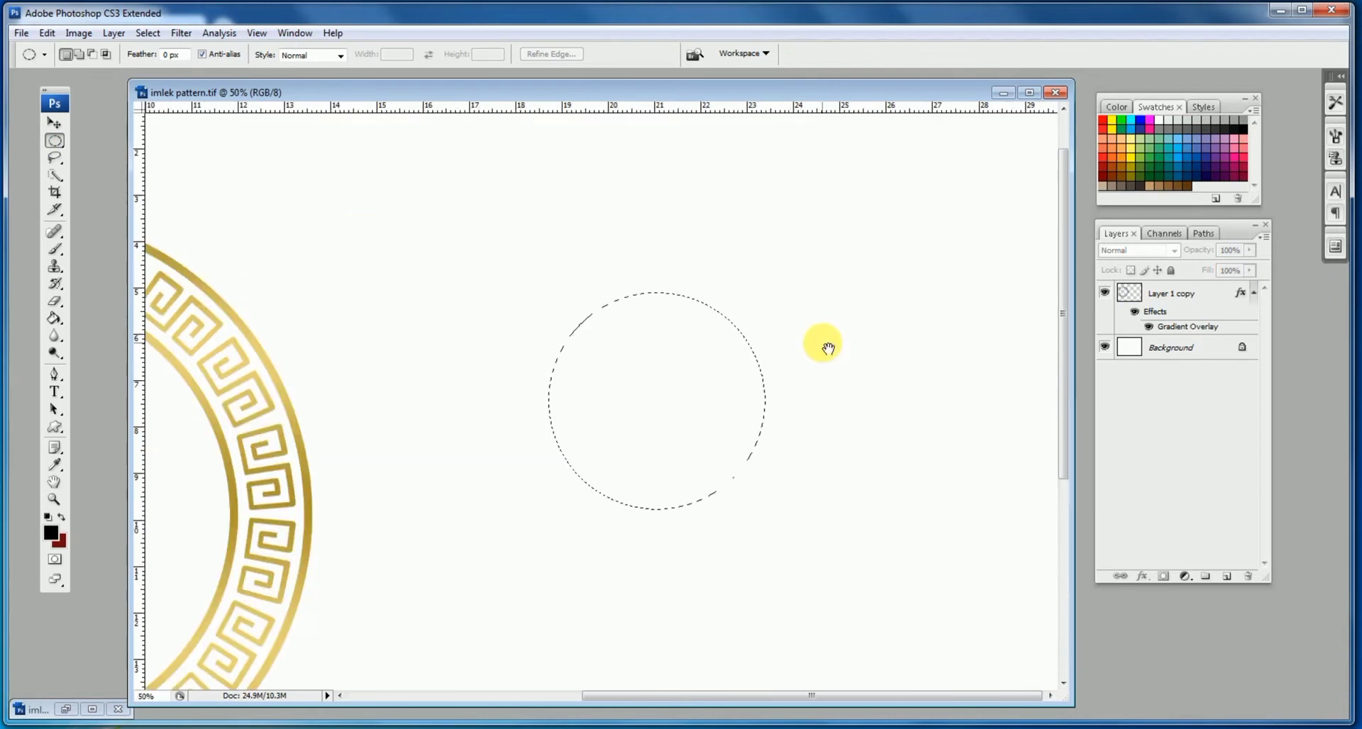
scroll(737, 342, down, 1)
key(g)
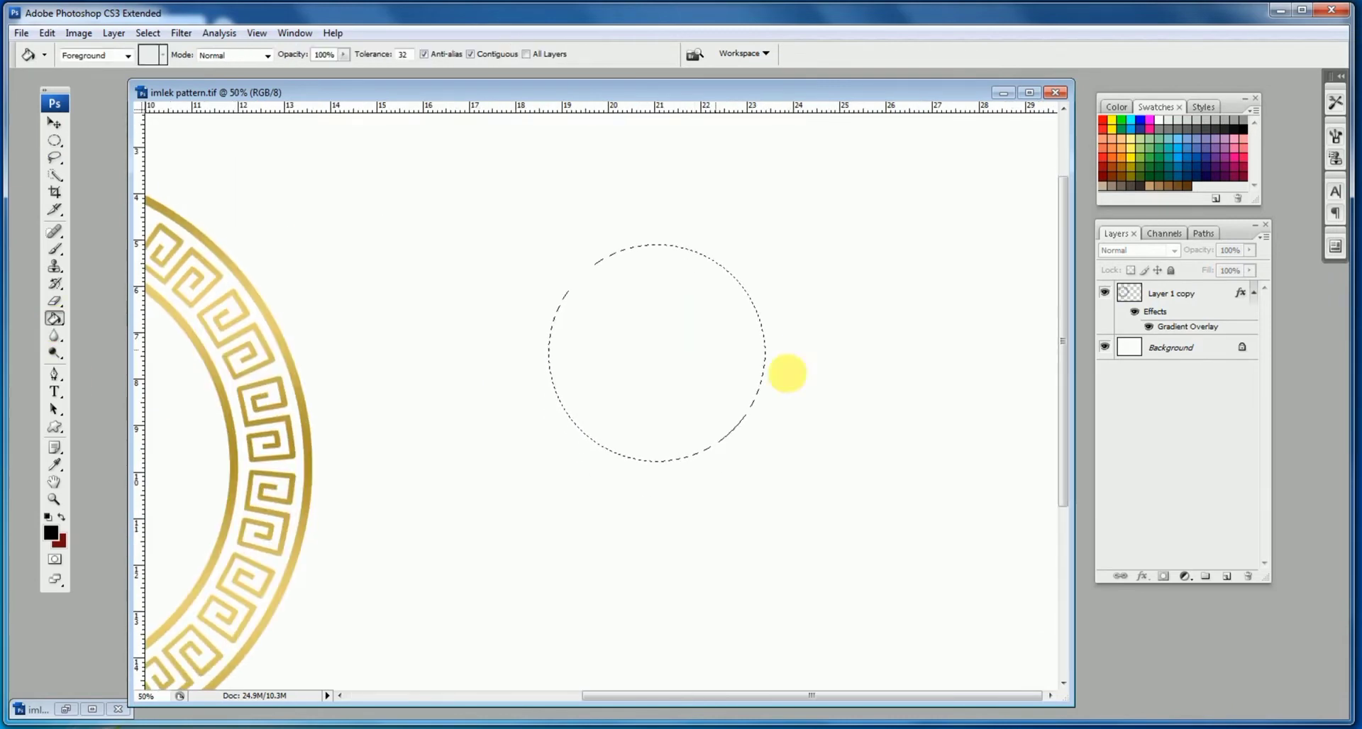
click(1228, 581)
click(690, 364)
- Set the small circle layer's fill to 0%, give it a thickened black outside Stroke, and deselect the circle
click(1249, 270)
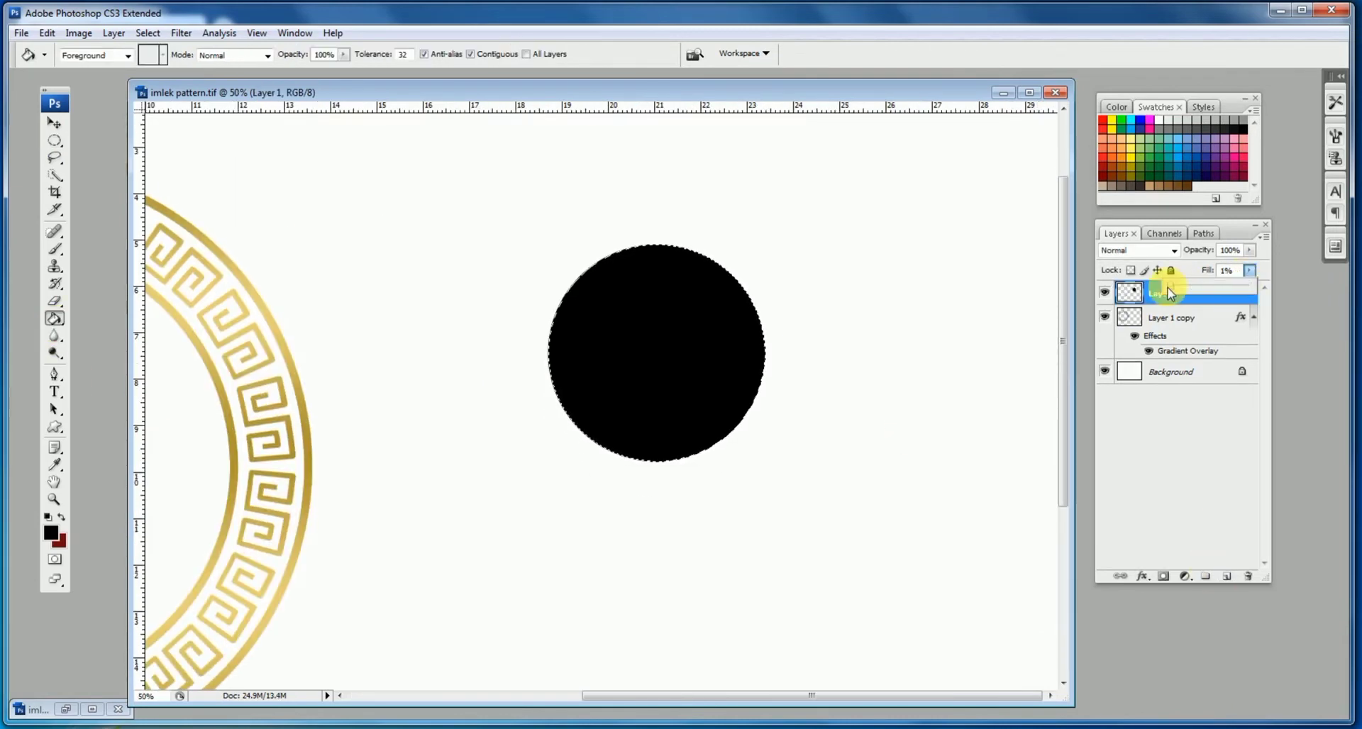
double_click(1142, 296)
click(823, 399)
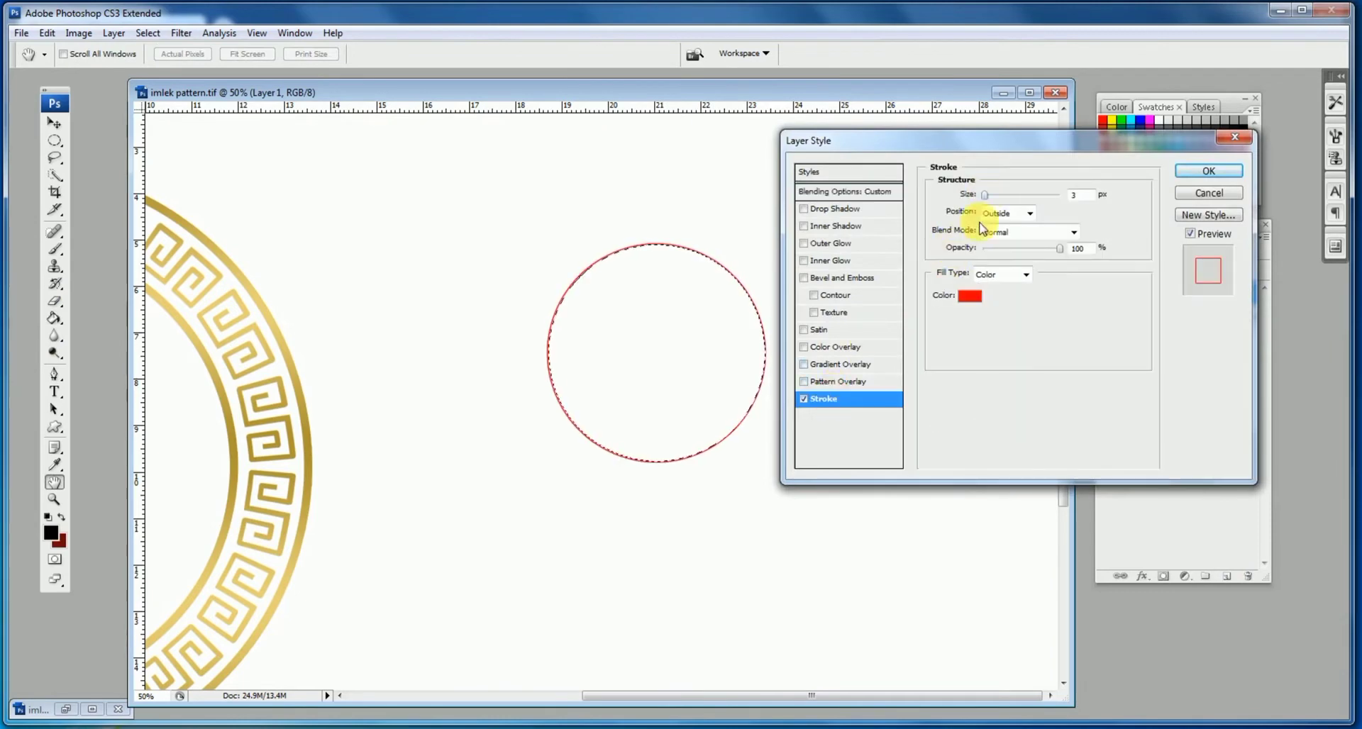
click(969, 295)
click(468, 389)
key(Return)
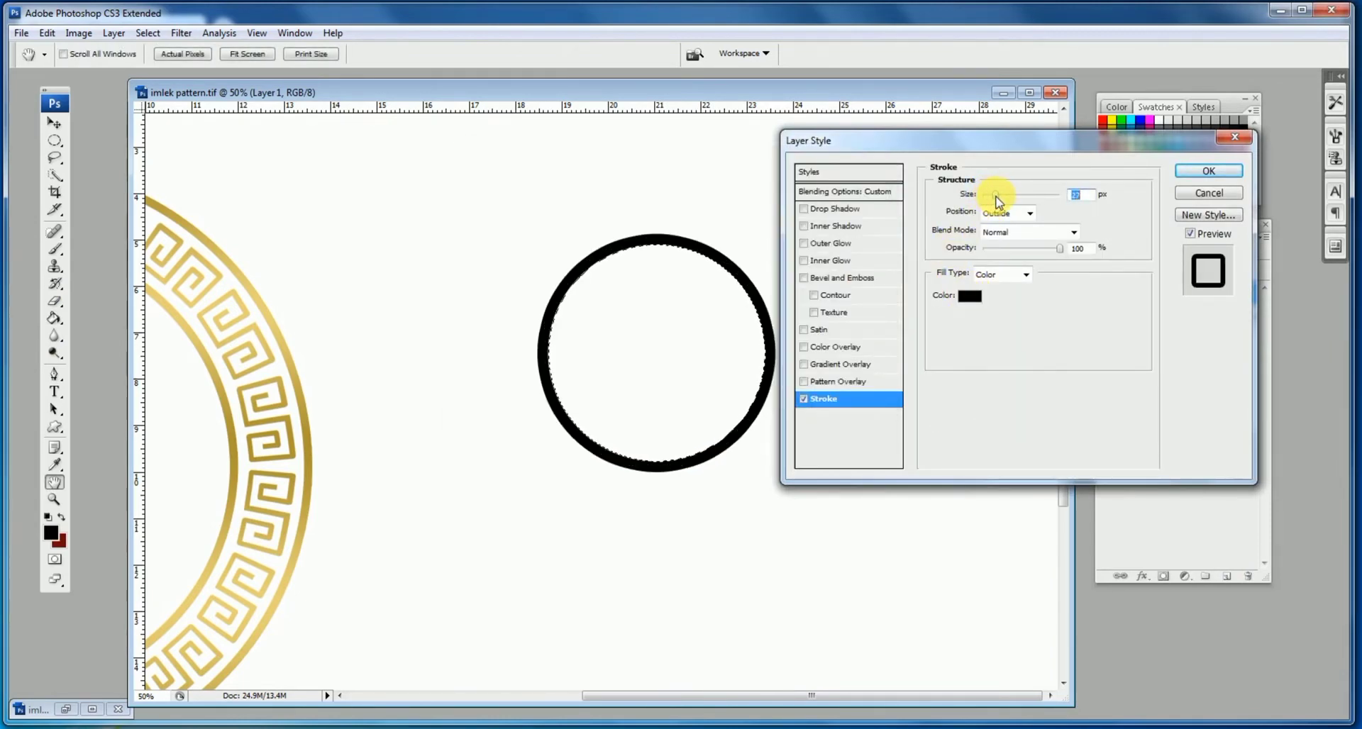
click(1208, 170)
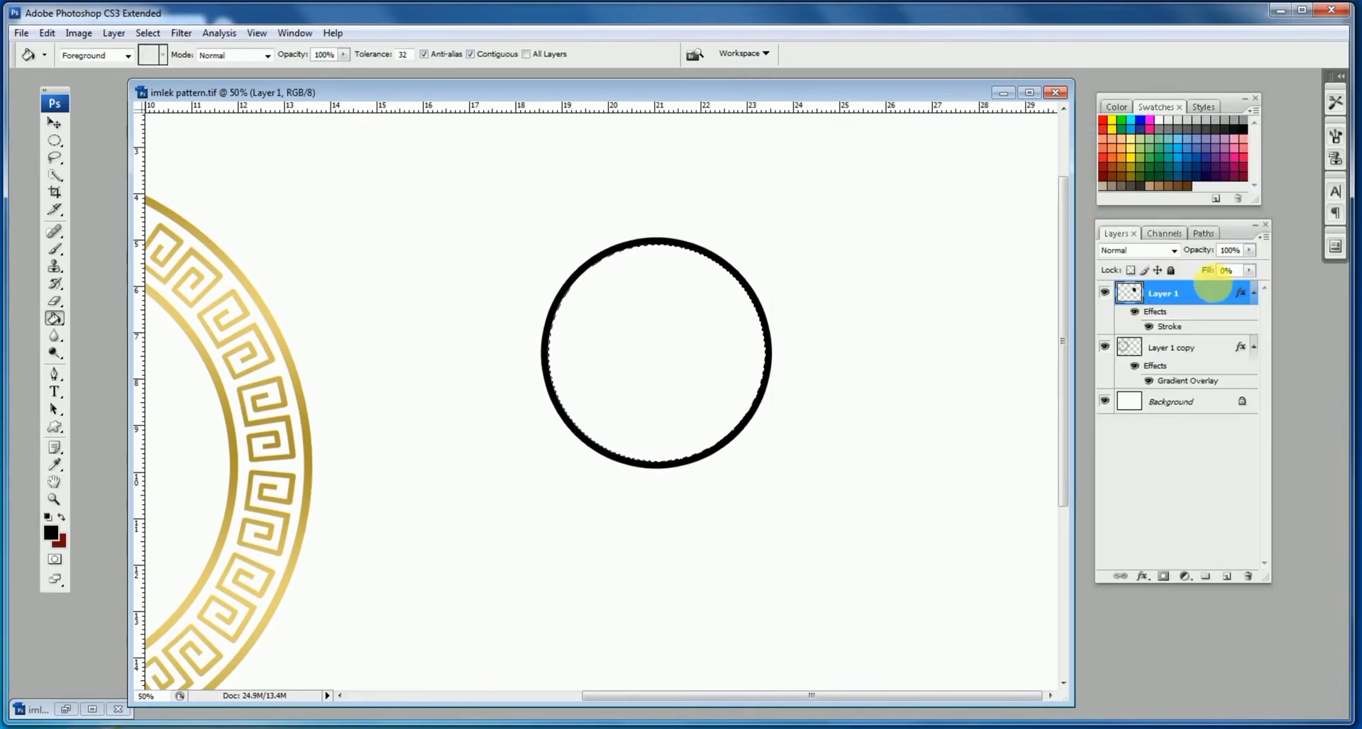
click(52, 122)
key(ctrl+d)
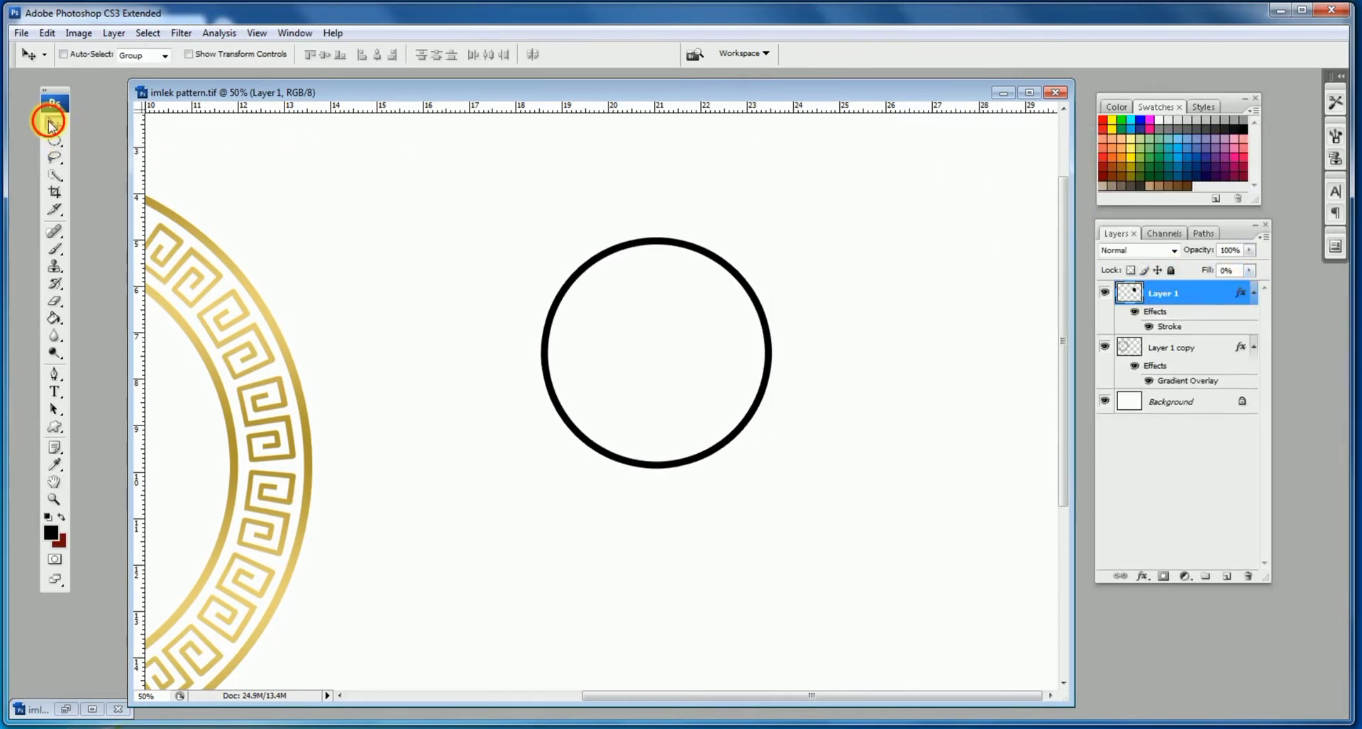
- Duplicate the outlined circle twice and scale each copy down to make the second and third rings inside it
key(ctrl+j)
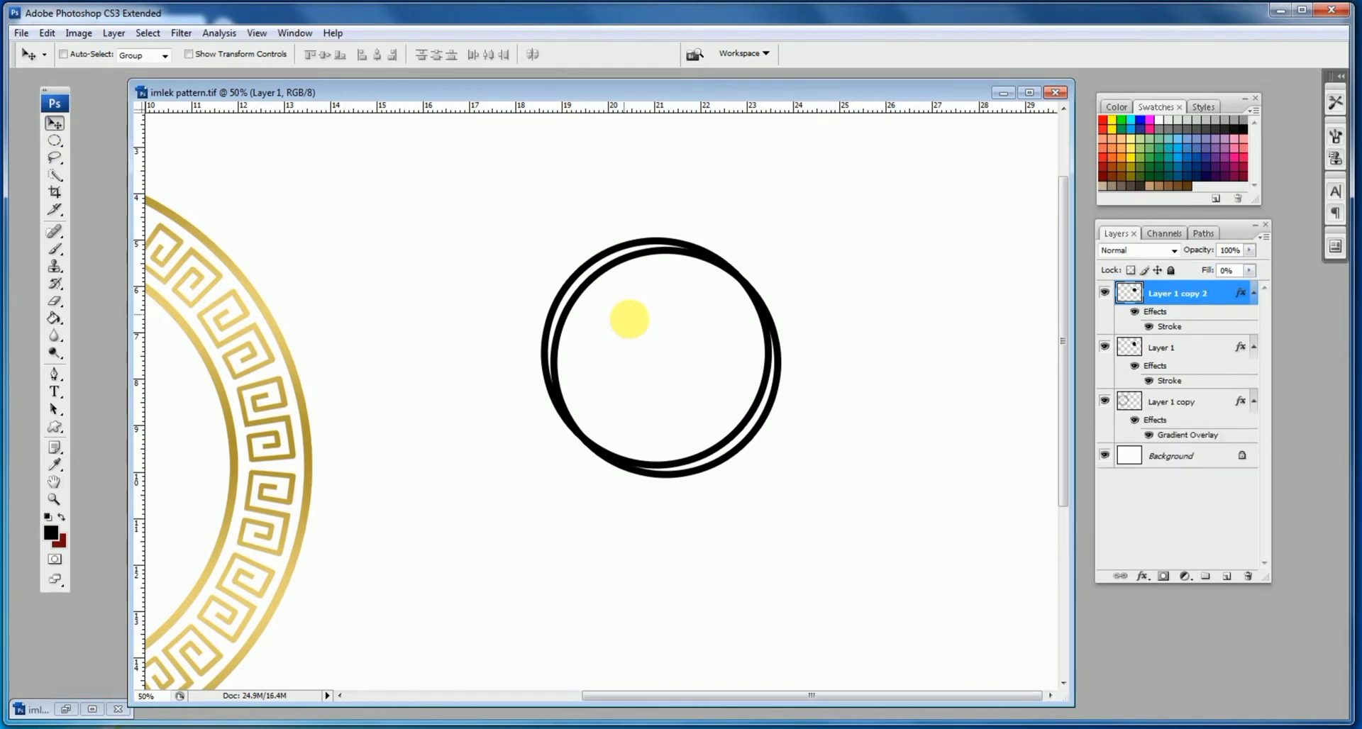
key(ctrl+t)
key(Return)
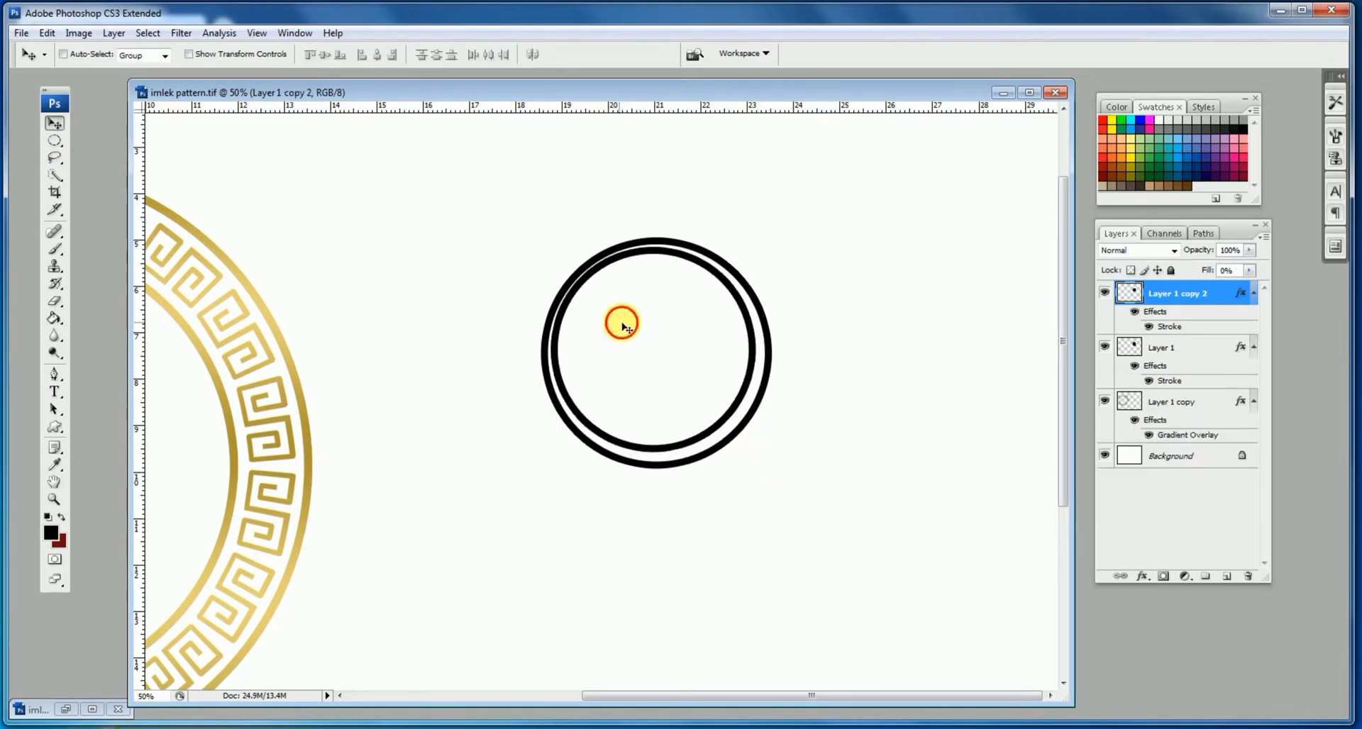
drag(618, 298, 633, 313)
key(ctrl+t)
drag(763, 454, 724, 407)
key(Return)
- Add two more duplicates inside the rings, scaling the fourth circle to about 81.5% and shrinking the fifth further
key(ctrl+j)
key(ctrl+t)
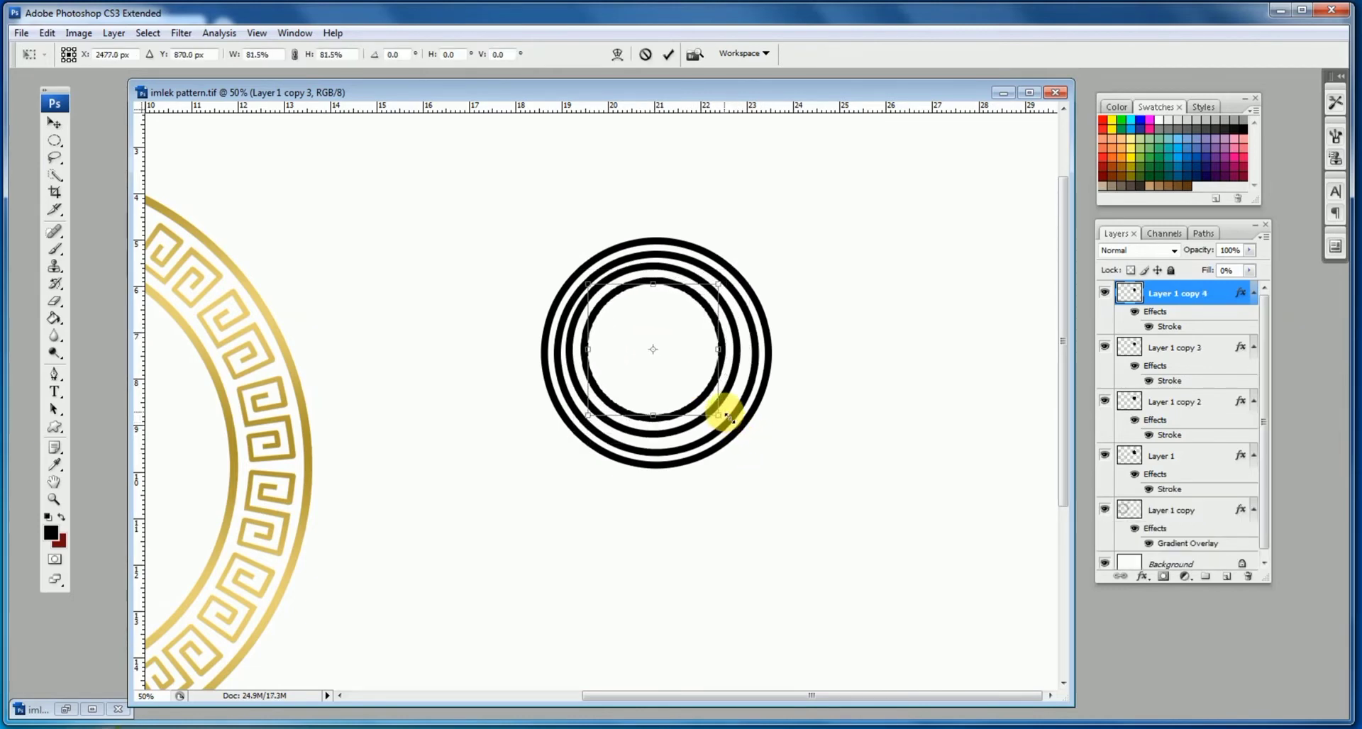
key(Return)
key(ctrl+j)
drag(641, 338, 644, 352)
key(ctrl+t)
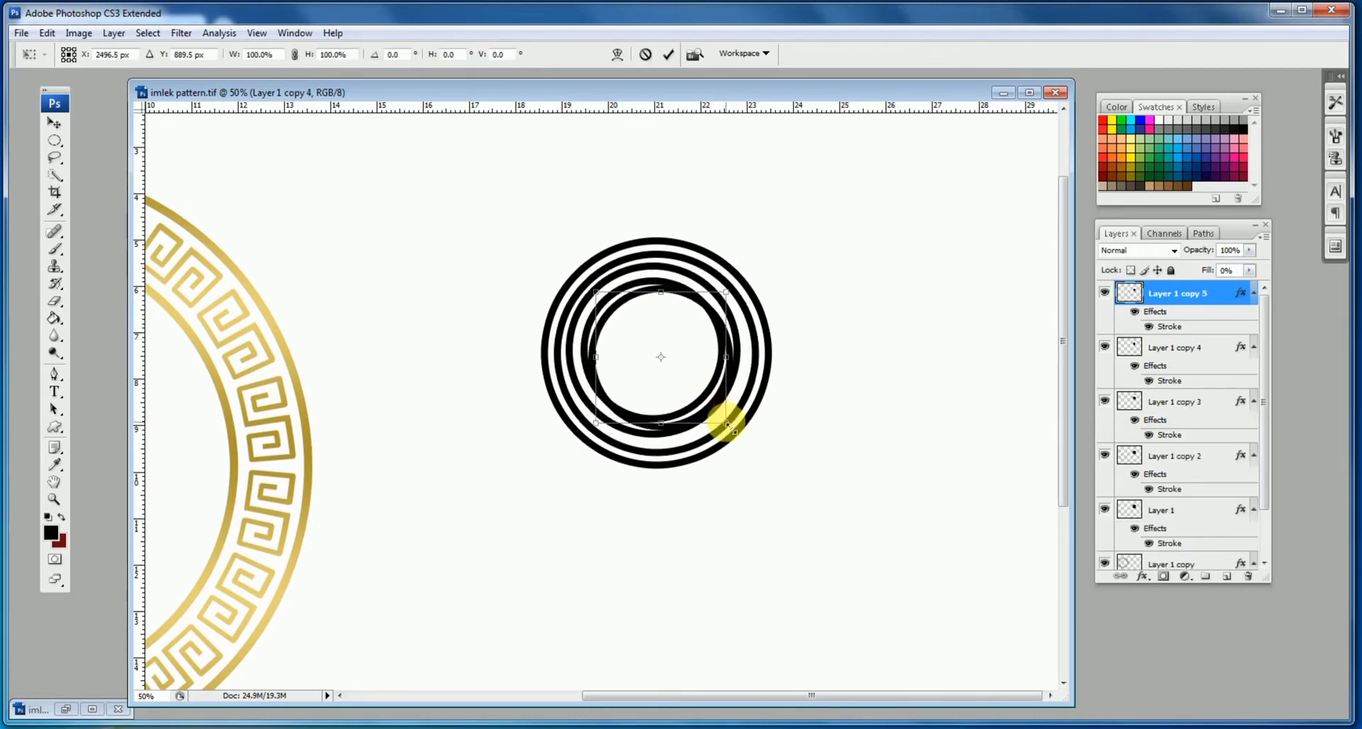
drag(724, 416, 705, 395)
key(Return)
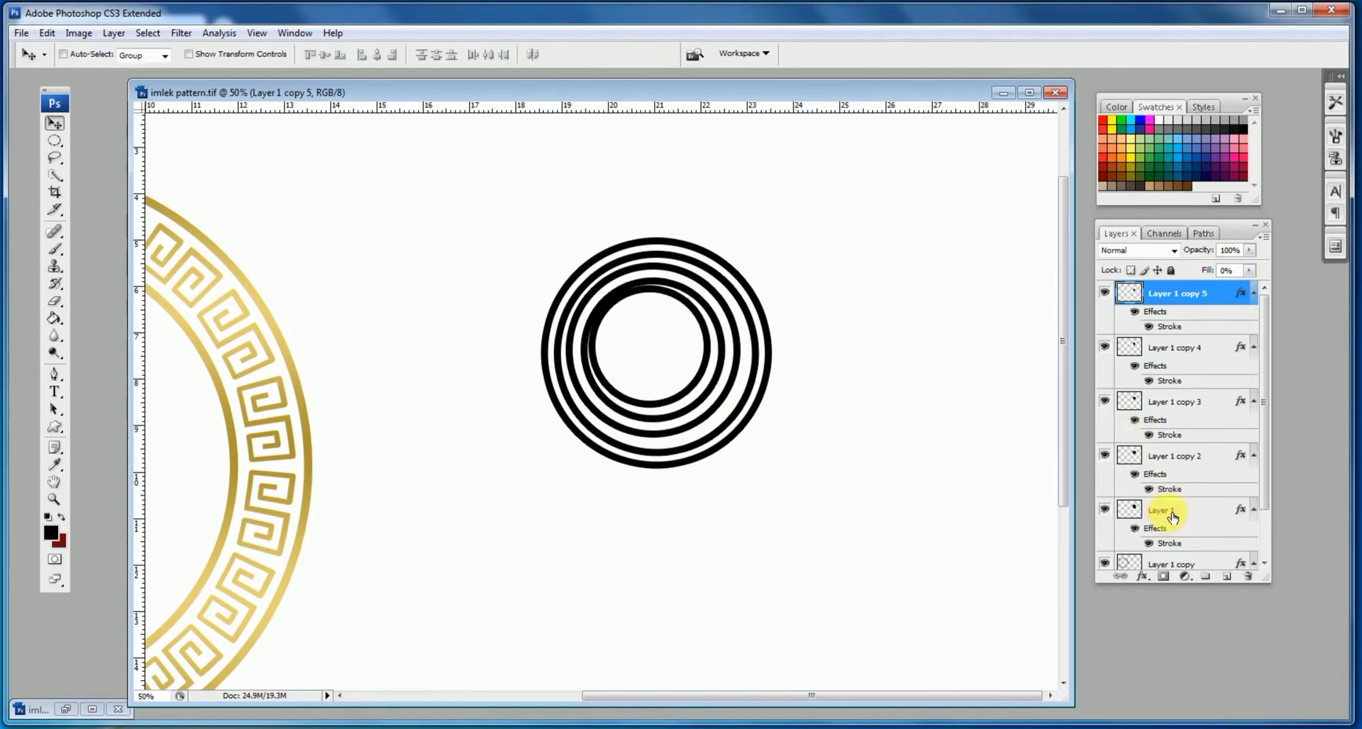
- Select all five circle layers, shift them slightly, and align their horizontal and vertical centers
shift+click(1172, 517)
drag(618, 305, 647, 335)
click(375, 55)
click(317, 55)
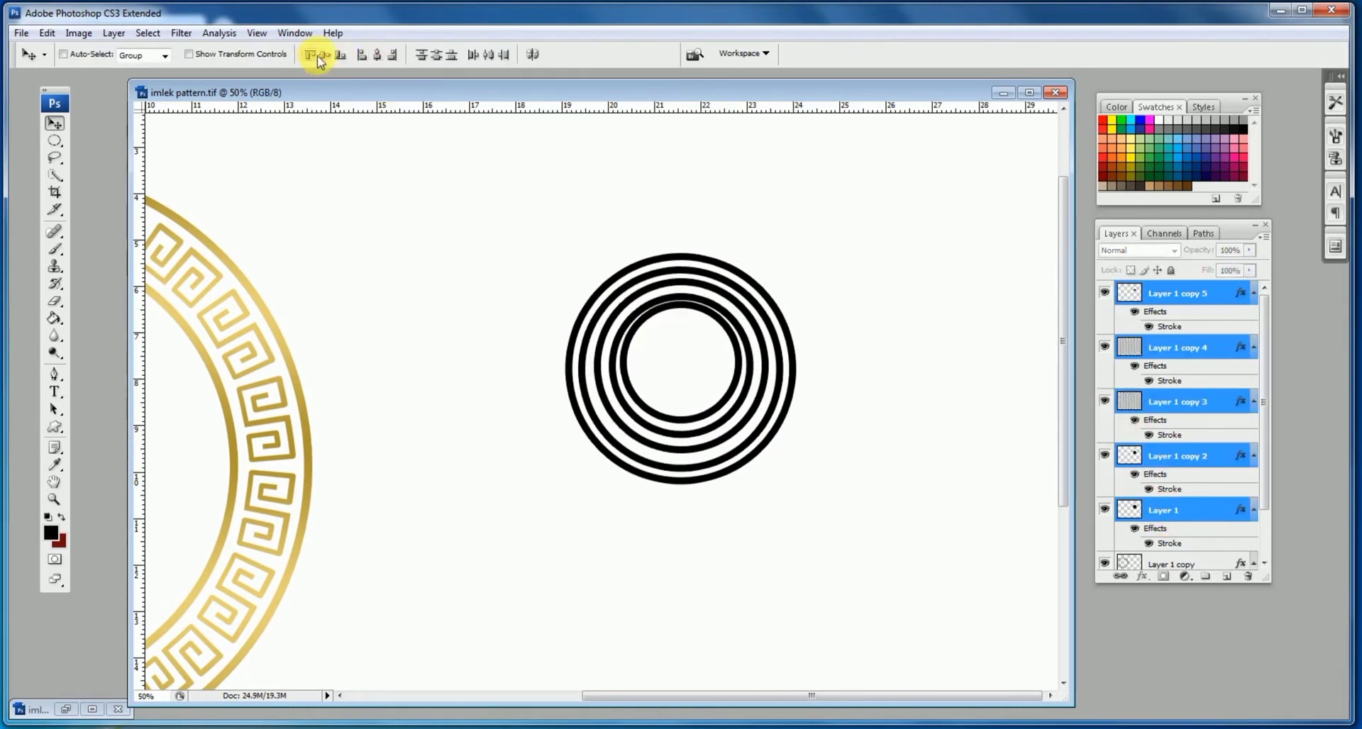
click(324, 57)
- Shrink the innermost circle, Layer 1 copy 5, to about 96.7%
click(1239, 380)
key(alt+bracketright)
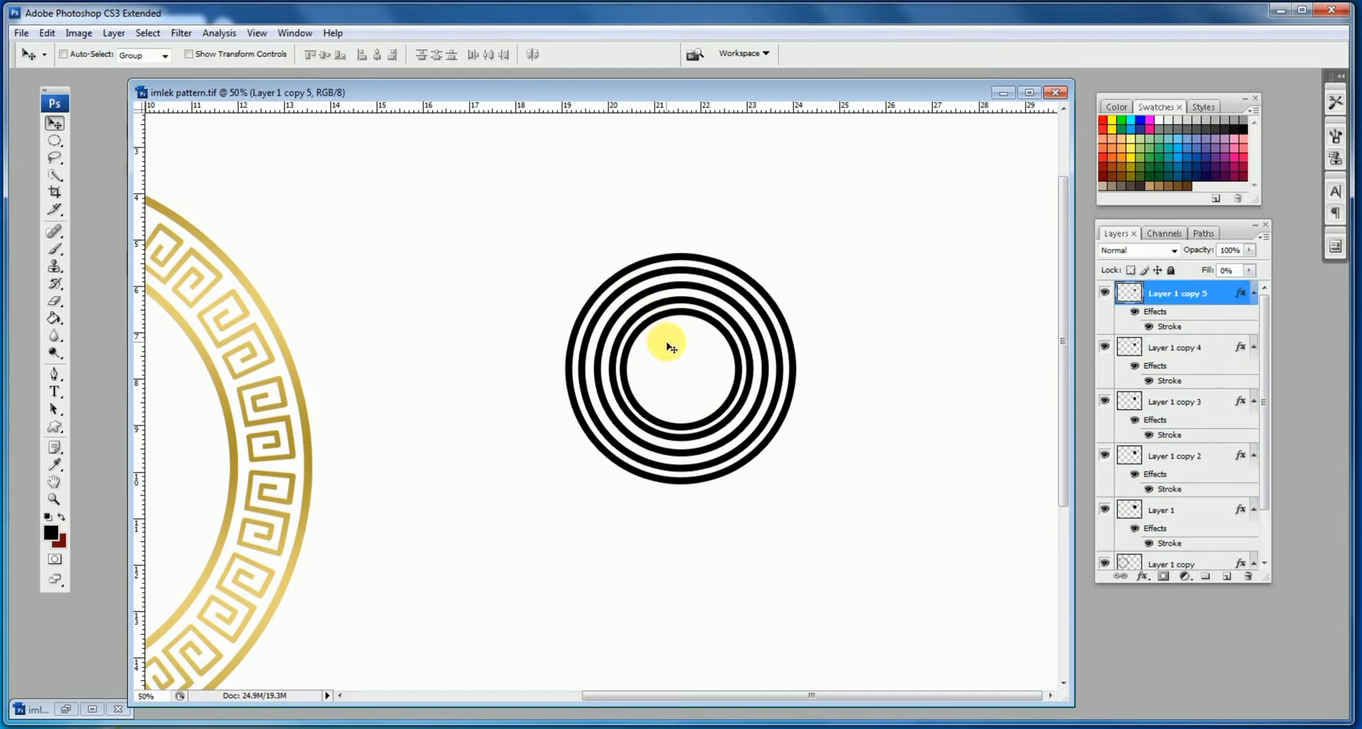
key(ctrl+t)
drag(628, 318, 634, 323)
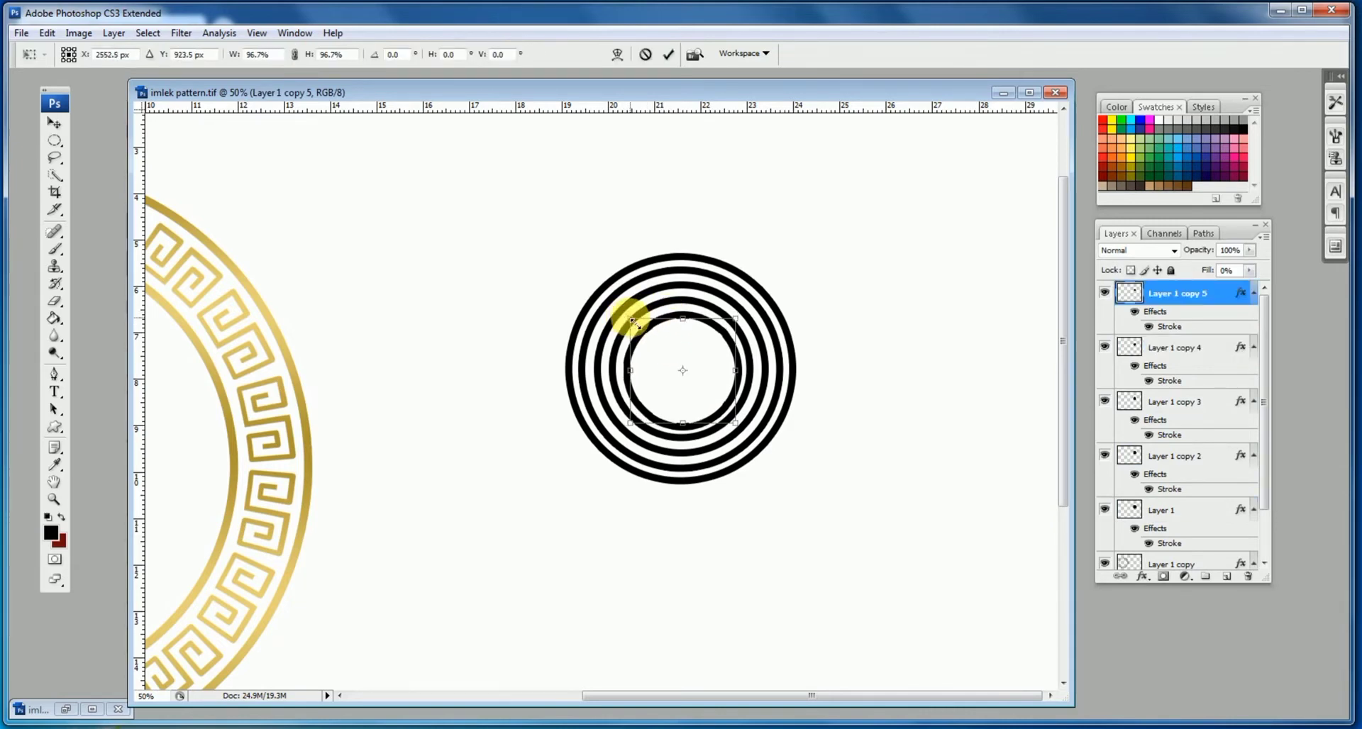
key(Return)
- Realign the horizontal centers of all five circle layers and move the concentric set slightly to the left
shift+click(1171, 511)
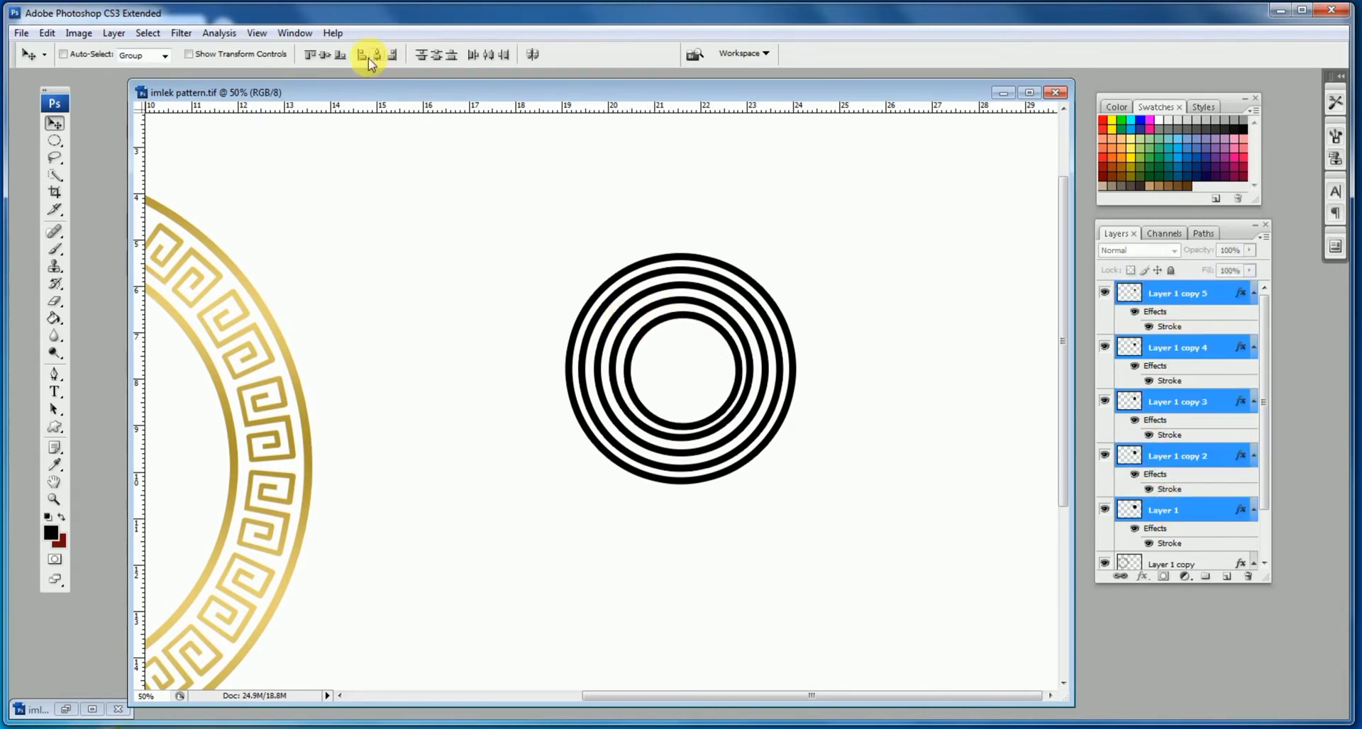
click(376, 54)
drag(730, 376, 664, 365)
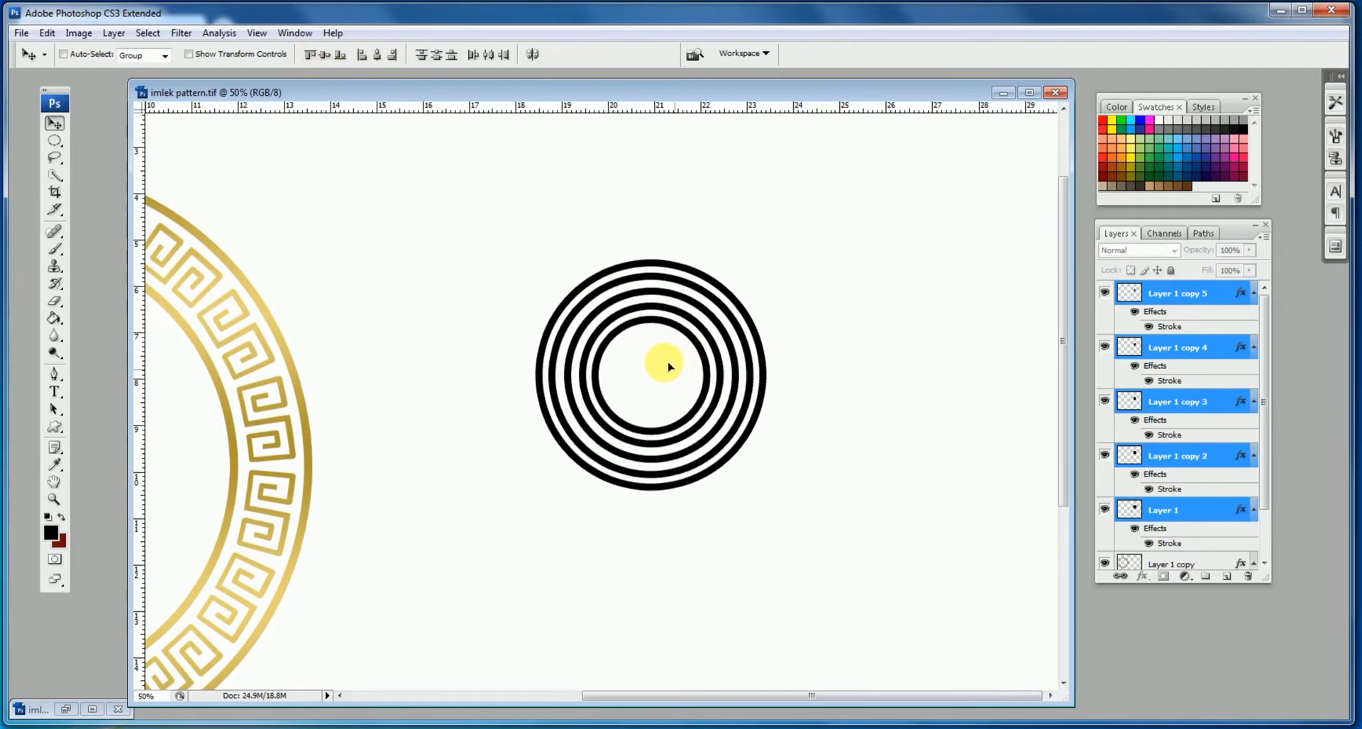
- Flatten the whole image into the Background layer
click(1261, 238)
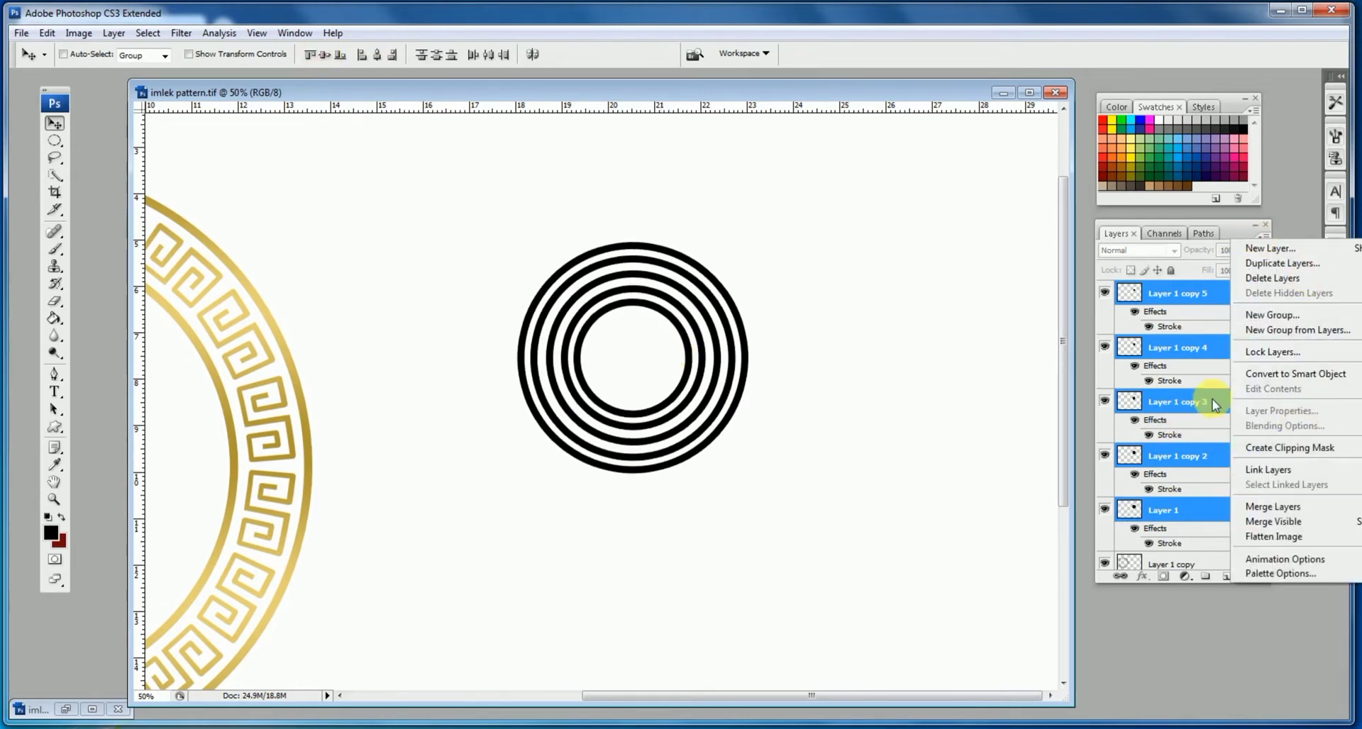
click(1269, 537)
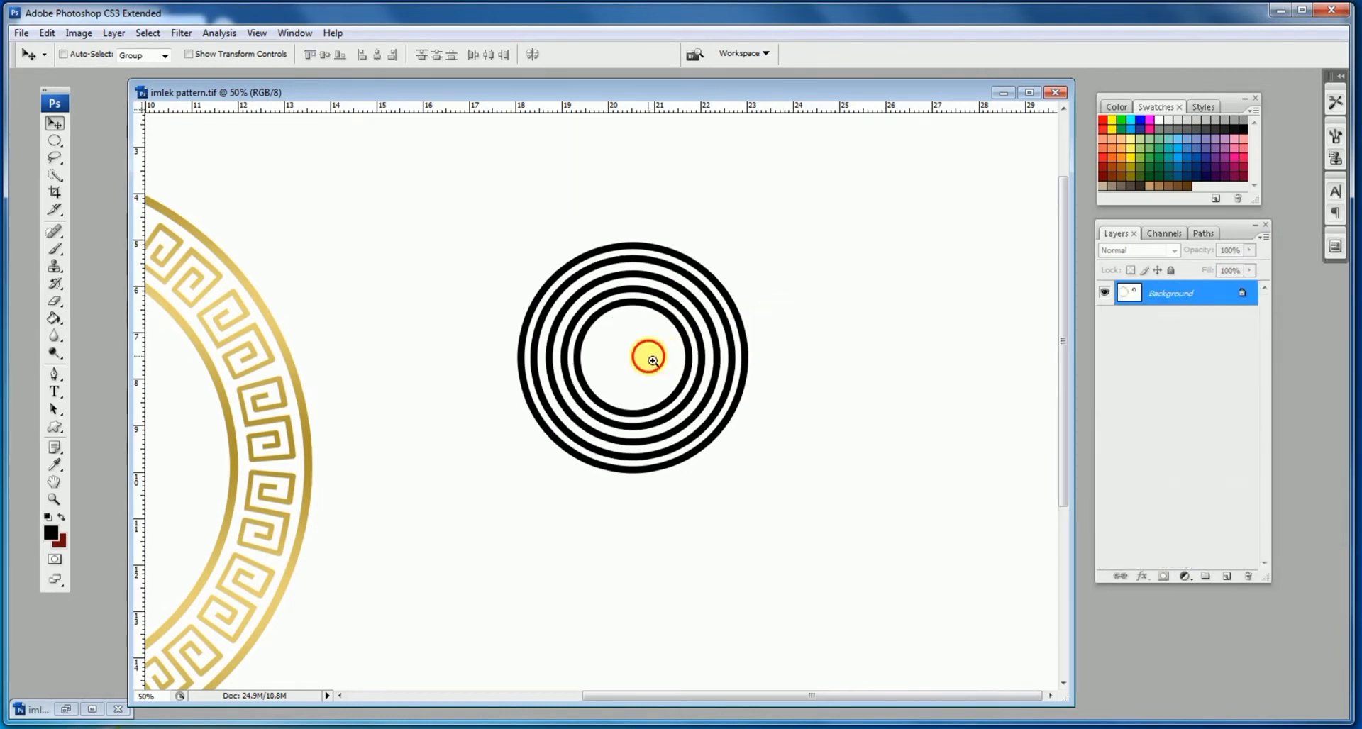
click(653, 360)
alt+click(649, 358)
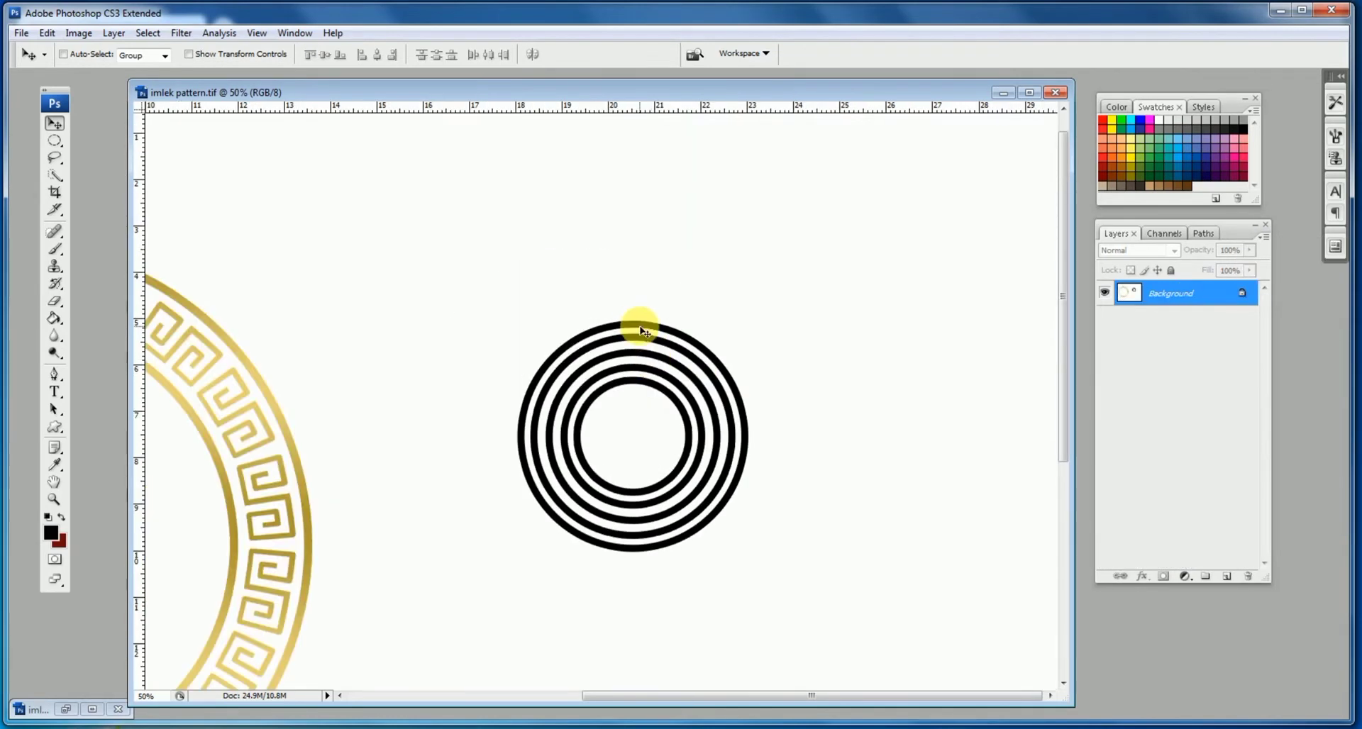
scroll(645, 332, down, 2)
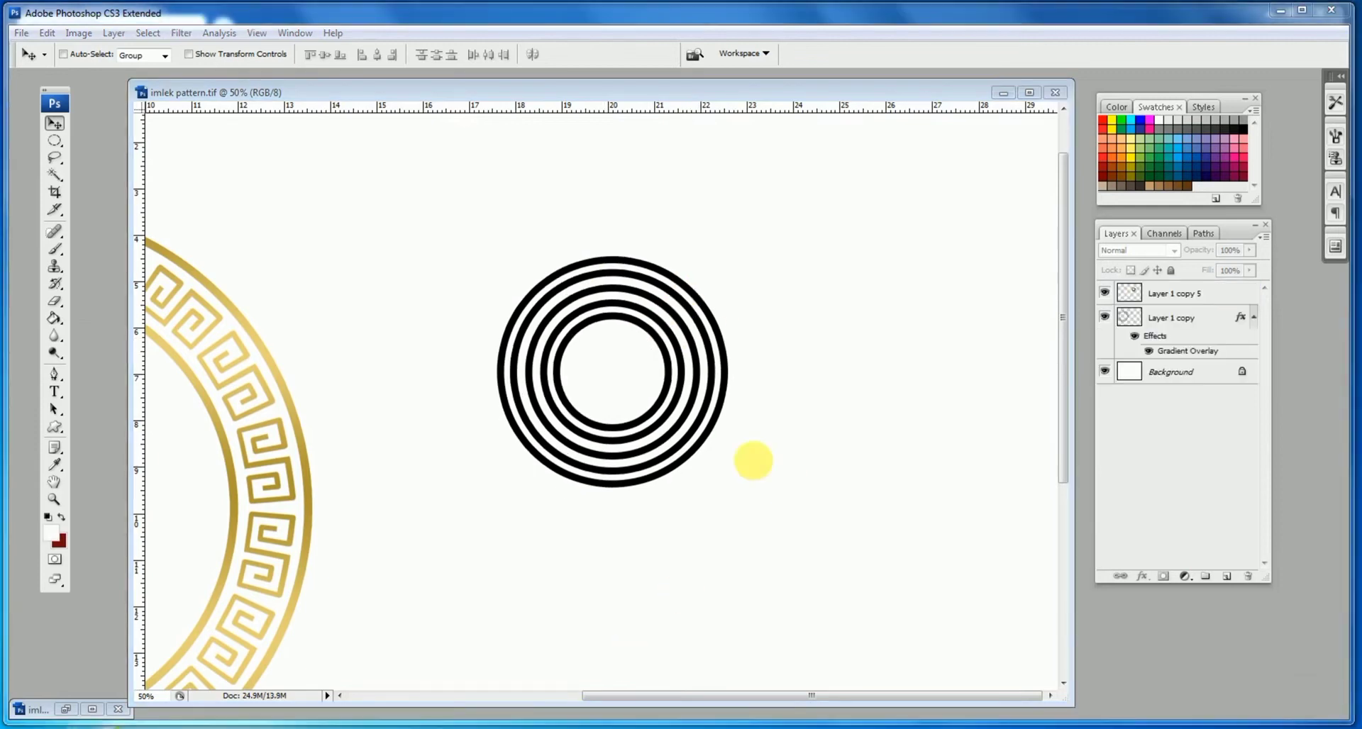
- Select the merged concentric-circle layer and nudge it slightly
key(ctrl+minus)
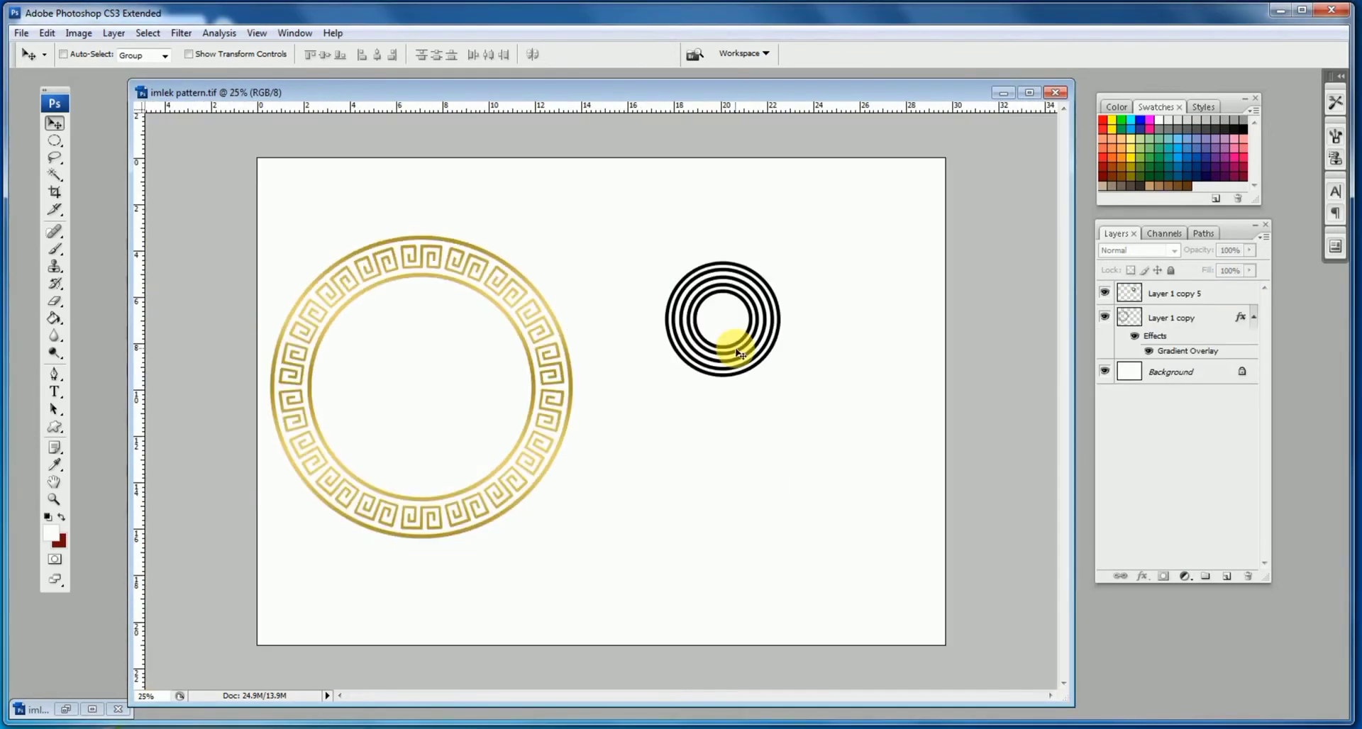
click(743, 354)
key(Return)
ctrl+click(722, 318)
drag(723, 313, 790, 451)
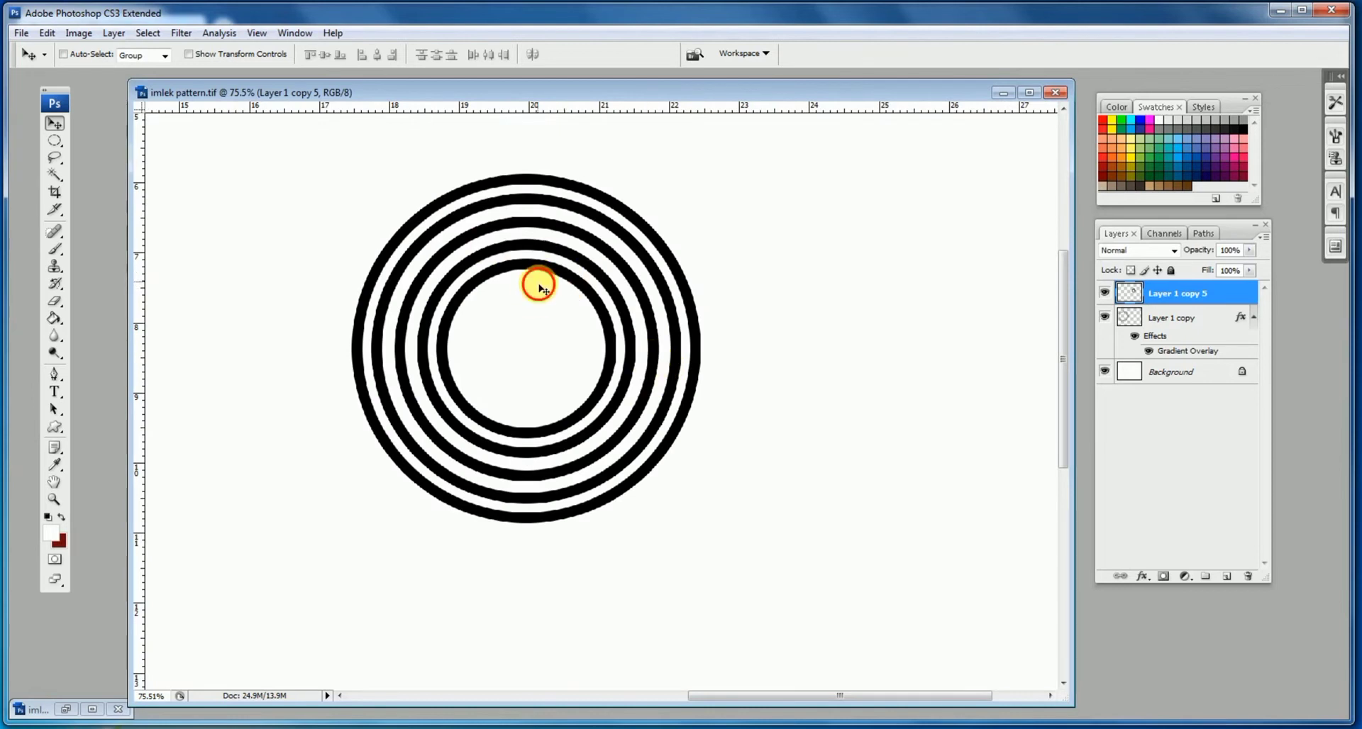
drag(538, 283, 536, 285)
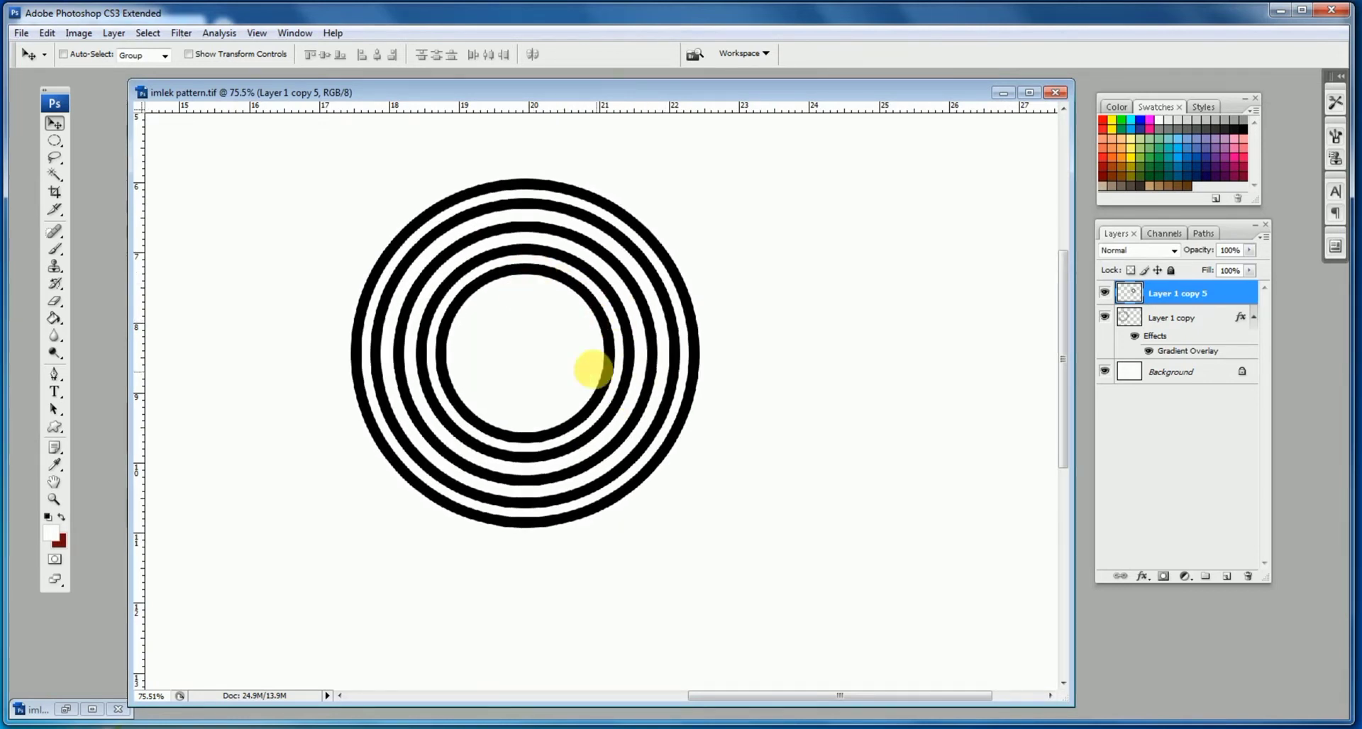
- With the gold ring layer hidden, move the concentric circles to the canvas's left side and scale them to about 3 ruler units wide
key(ctrl+minus)
drag(568, 316, 411, 304)
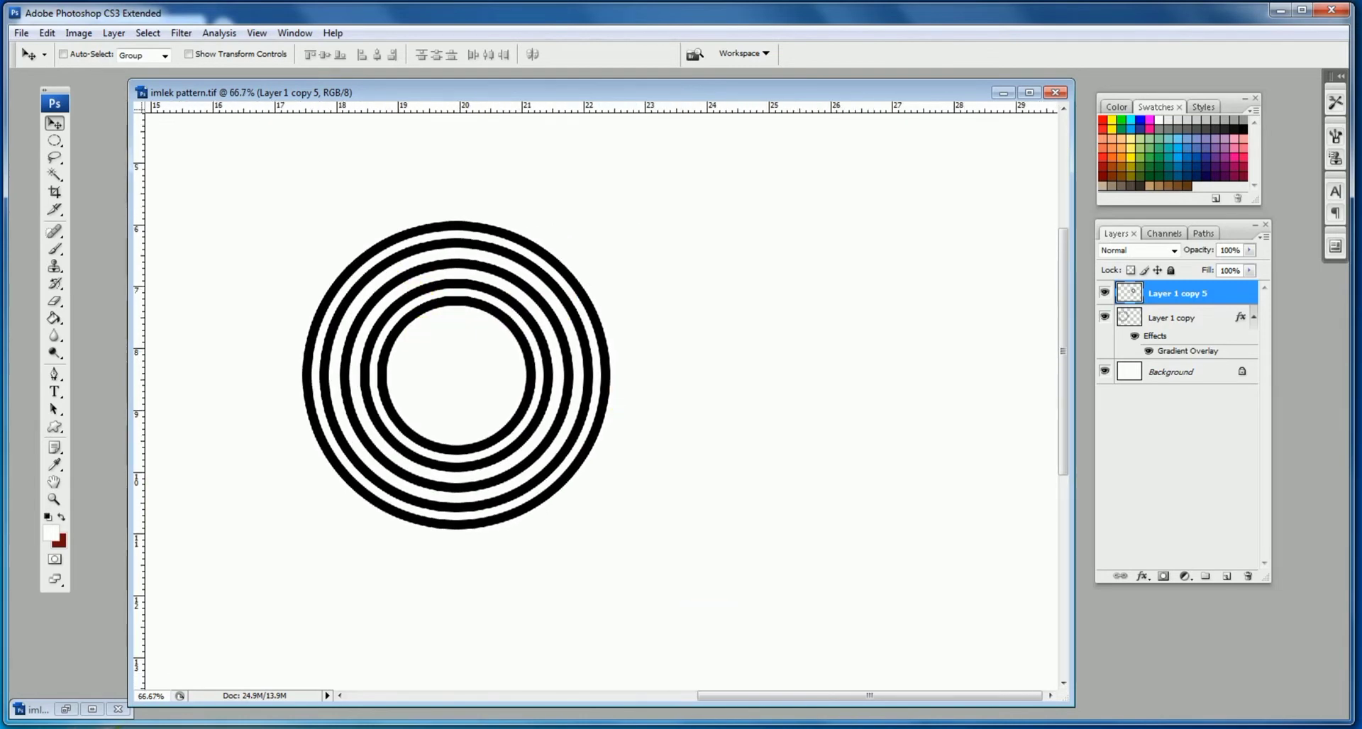
key(ctrl+minus)
key(ctrl+minus)
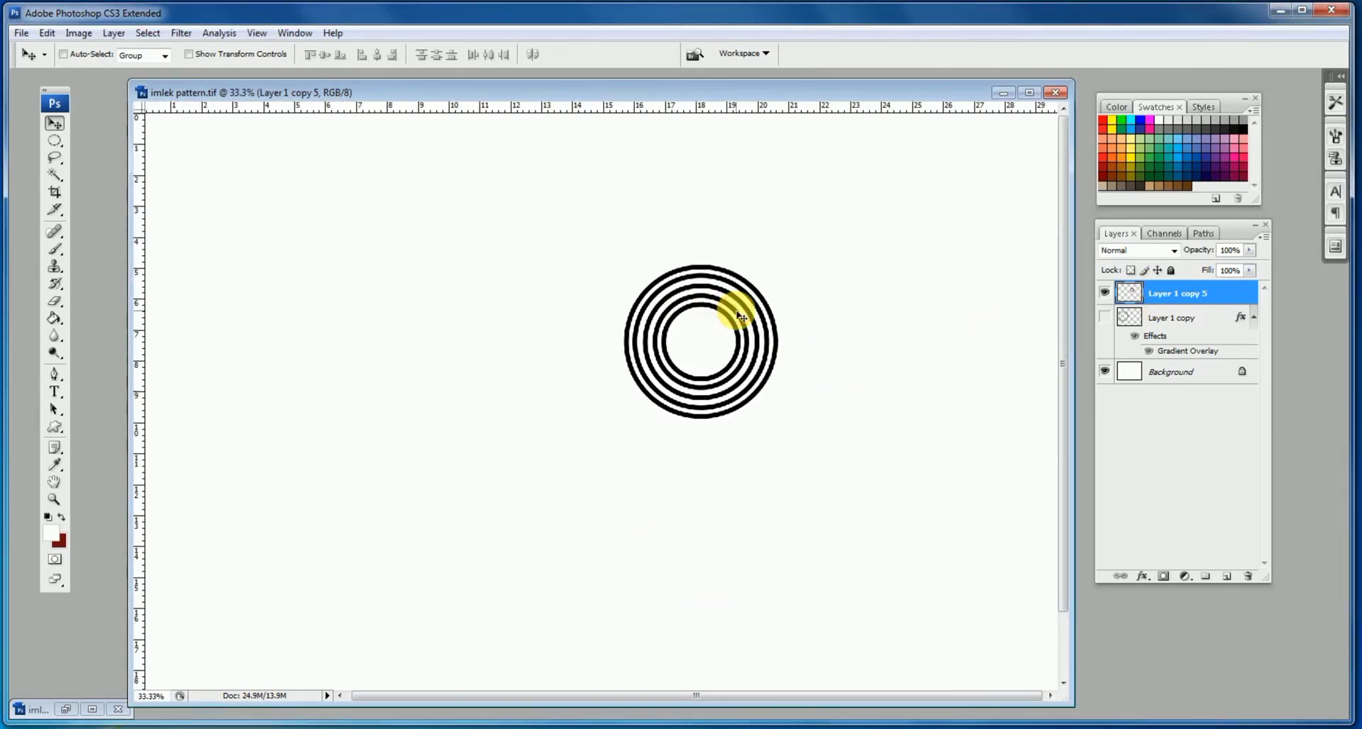
drag(738, 315, 448, 339)
key(ctrl+t)
drag(490, 289, 446, 326)
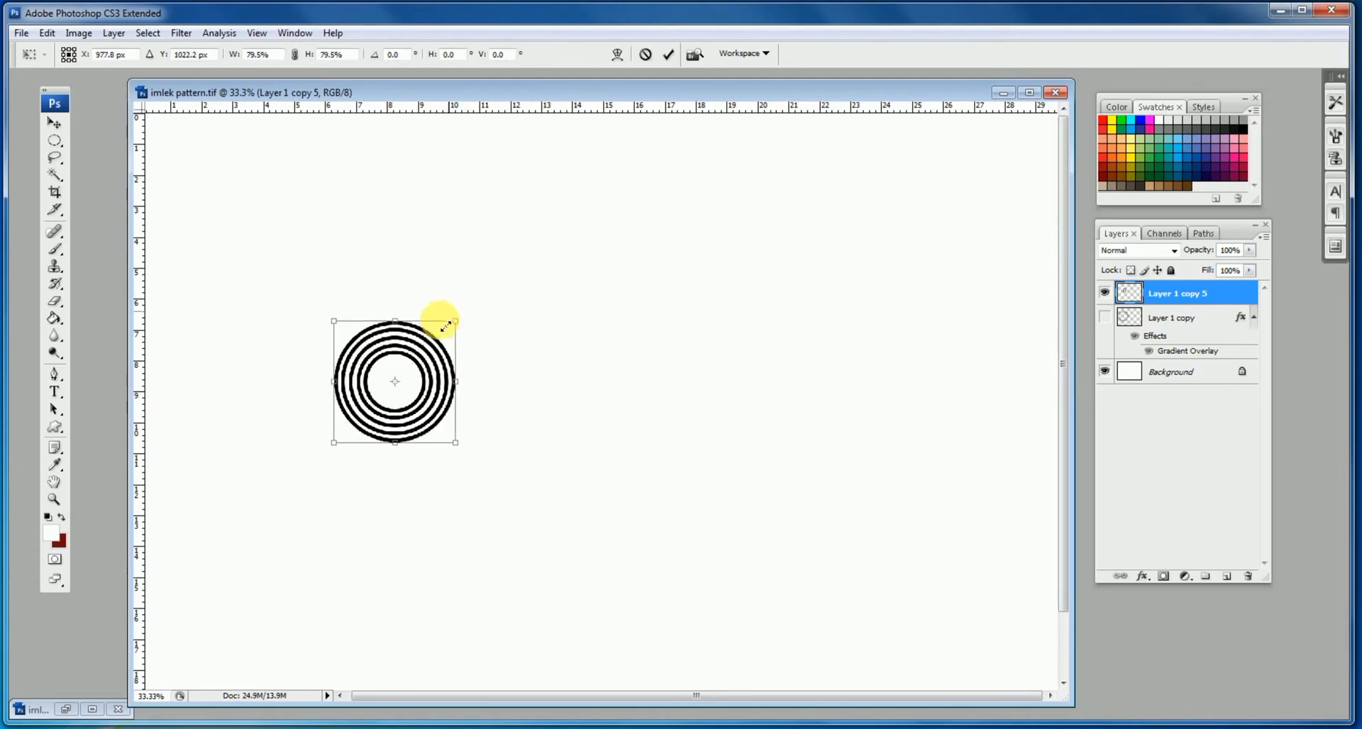
key(Return)
- Place the concentric circles near the canvas's left edge and duplicate them into a horizontal row of four touching motifs
scroll(350, 368, up, 3)
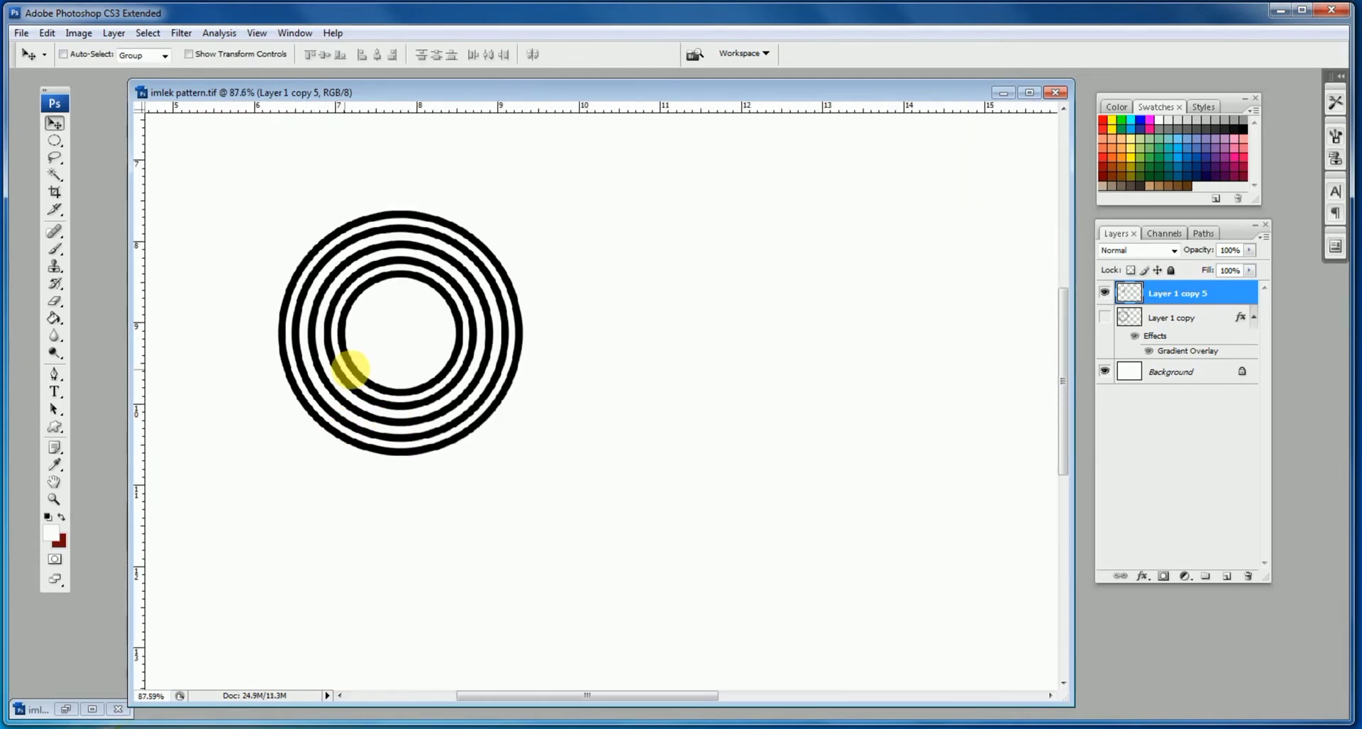
drag(331, 436, 658, 454)
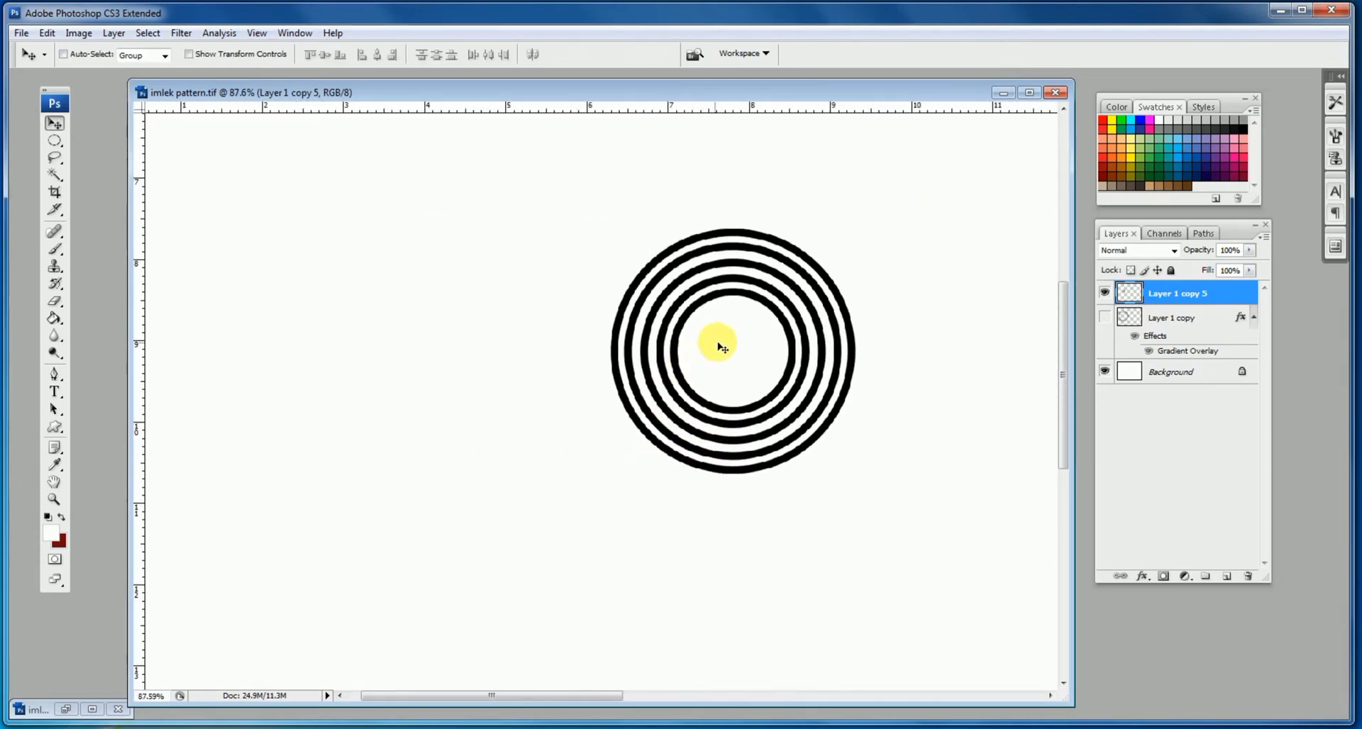
drag(729, 329, 486, 365)
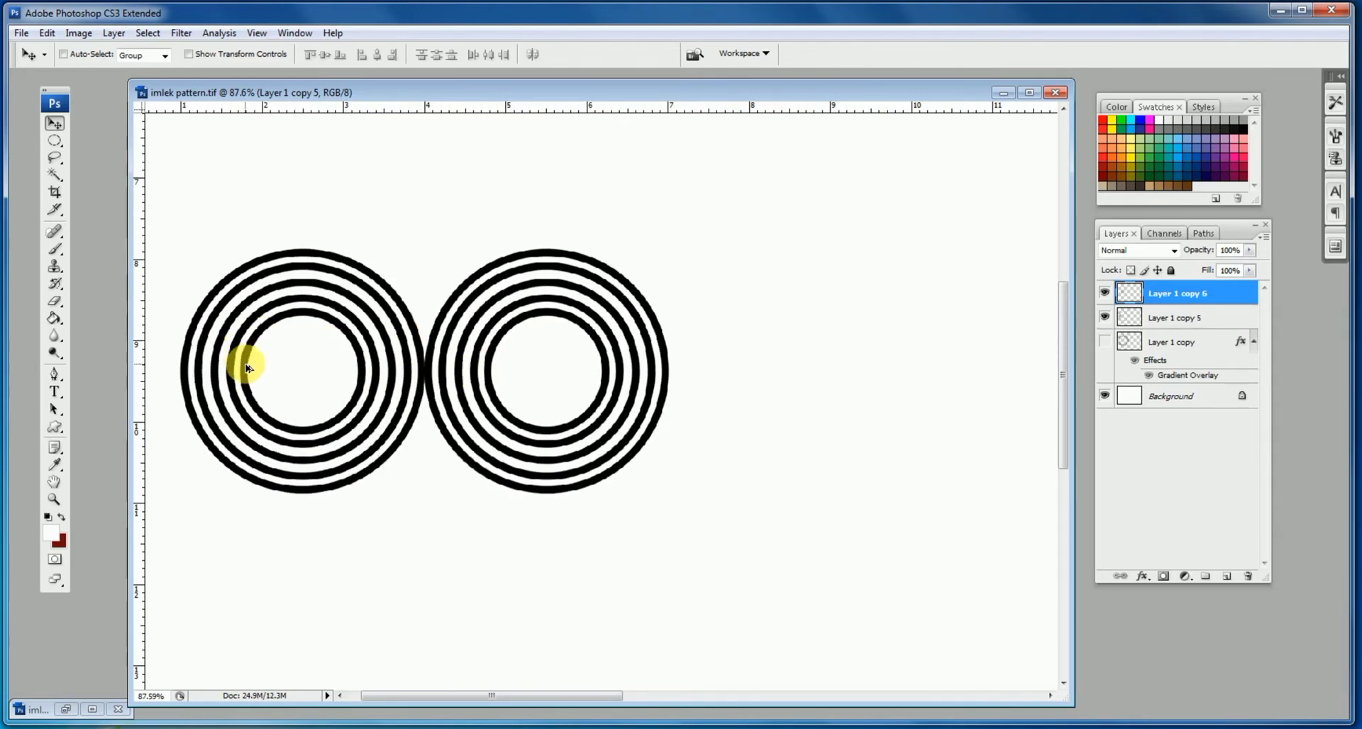
drag(245, 368, 730, 340)
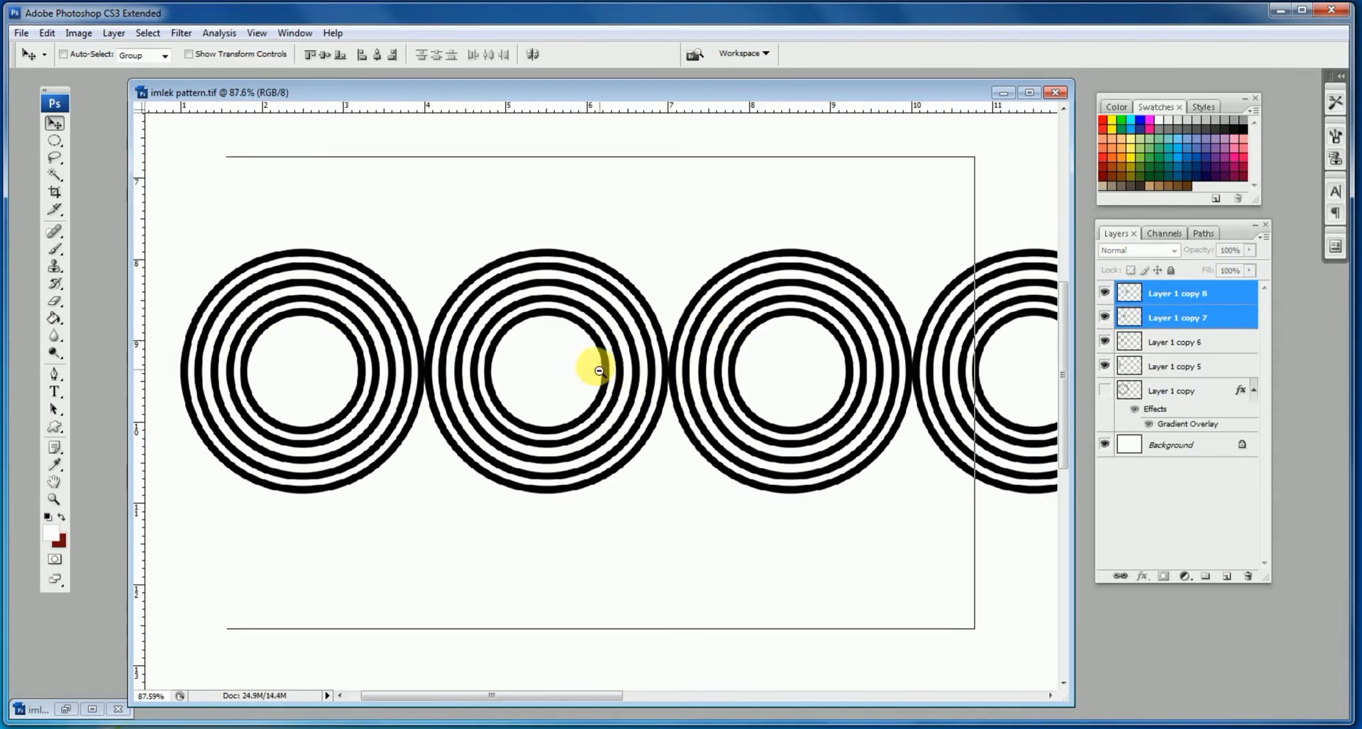
- Select all four motifs and duplicate them alongside to extend the row to eight
alt+click(600, 371)
alt+click(508, 359)
ctrl+shift+click(339, 370)
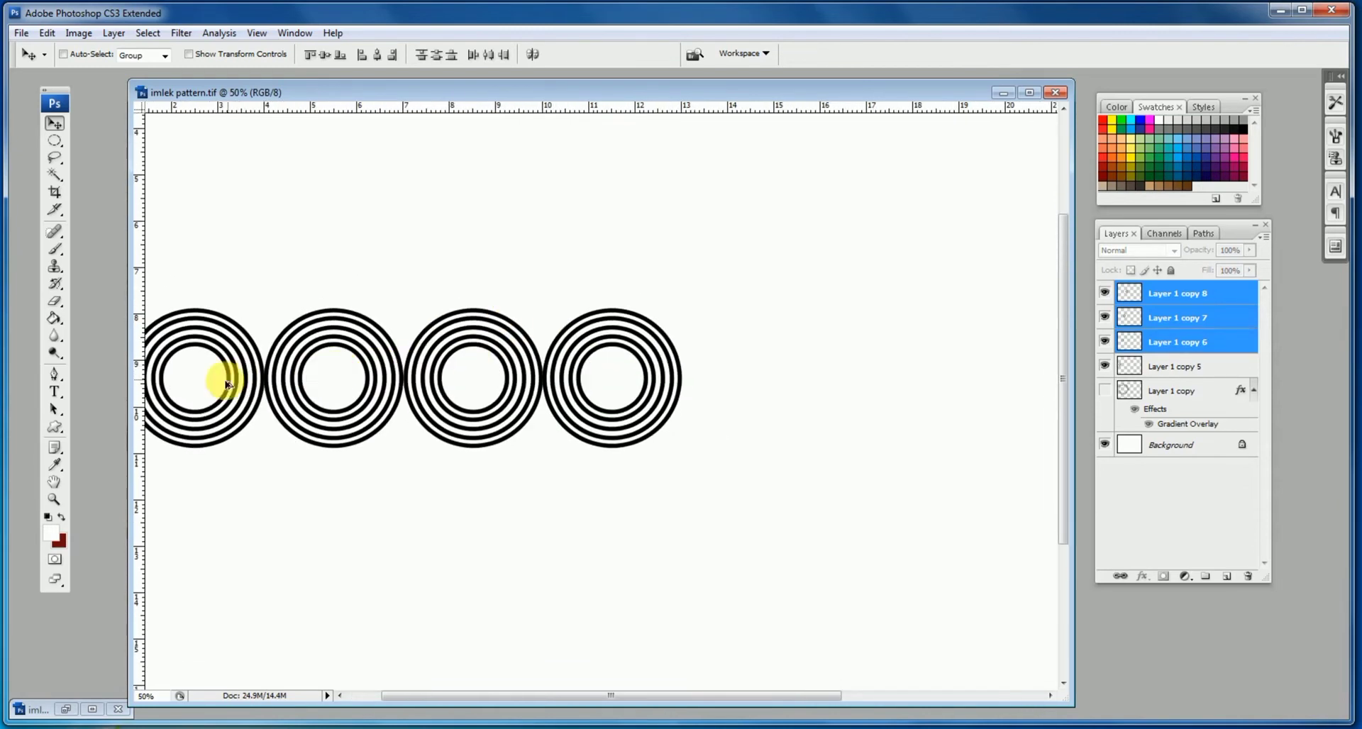
drag(192, 375, 746, 346)
- Select the eight motif layers, Layer 1 copy 5 through Layer 1 copy 12, and merge them into one layer
alt+click(588, 381)
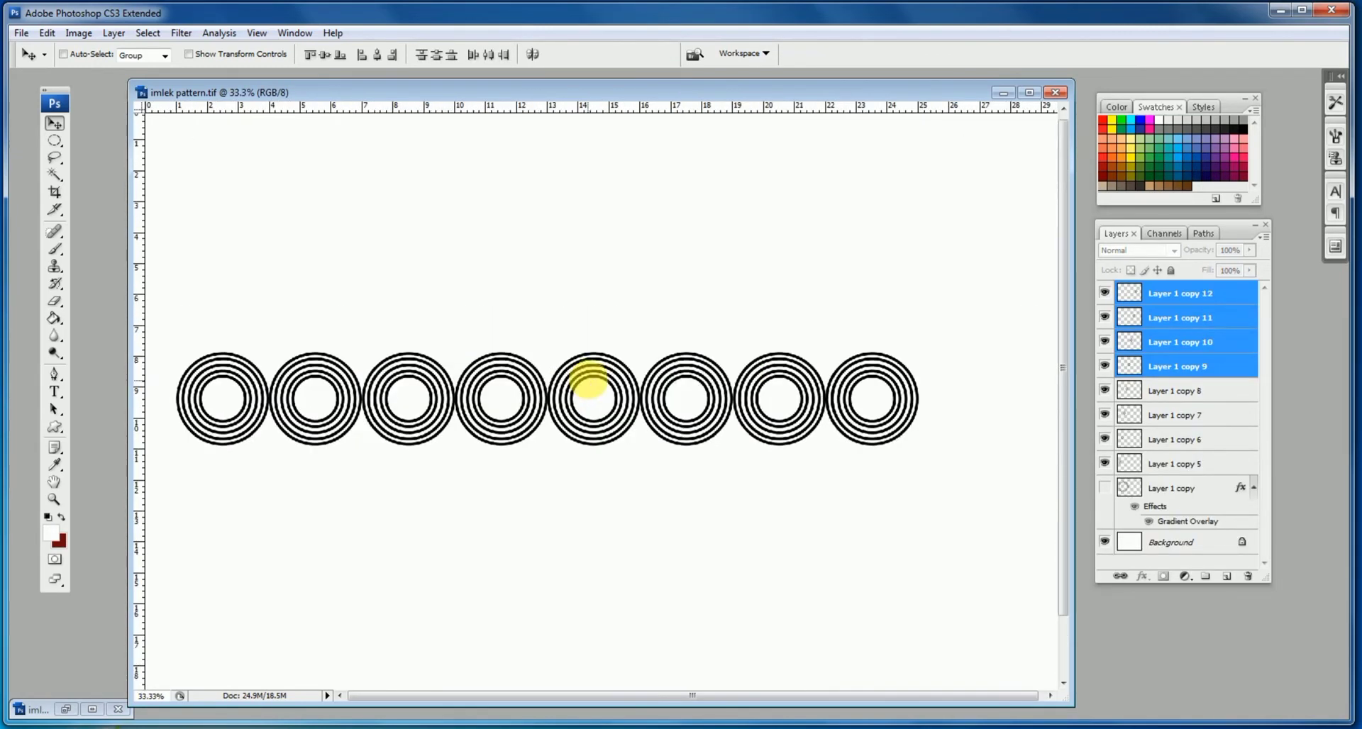
alt+click(660, 355)
click(1179, 465)
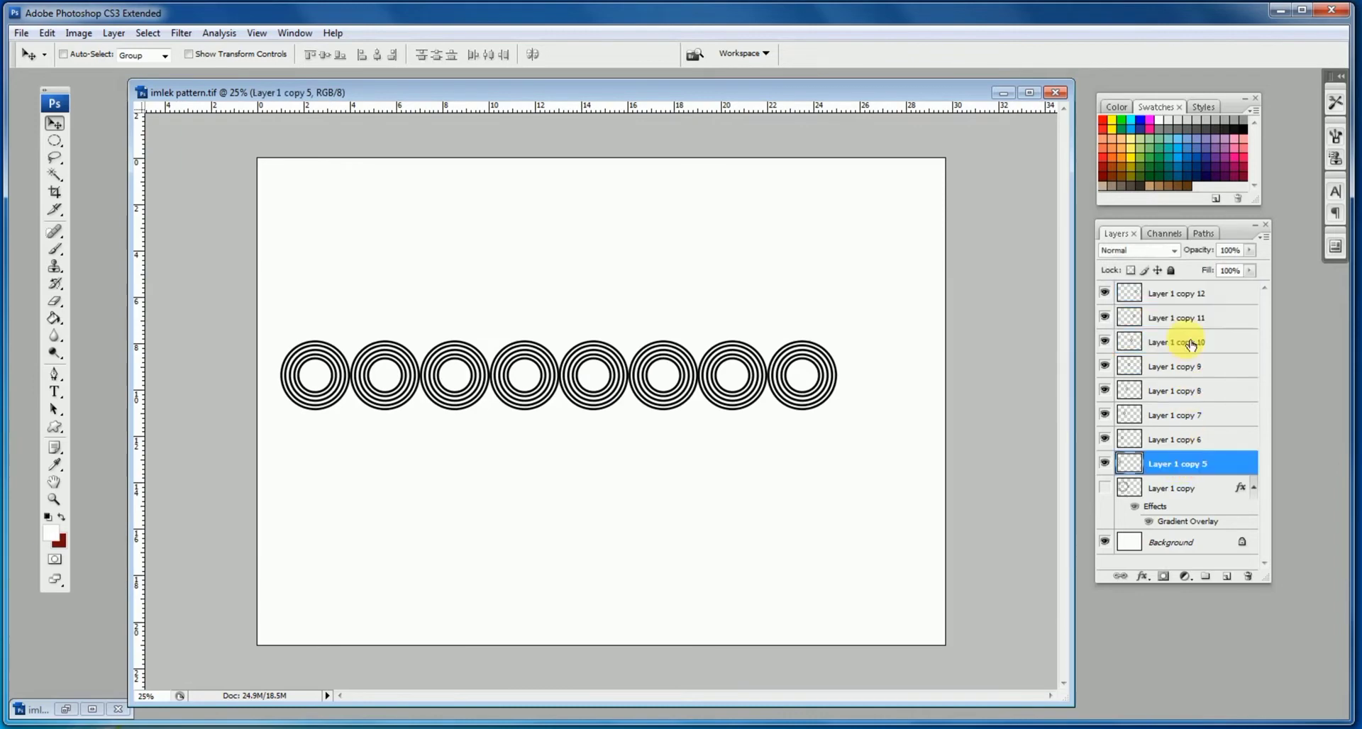
shift+click(1183, 294)
click(1259, 242)
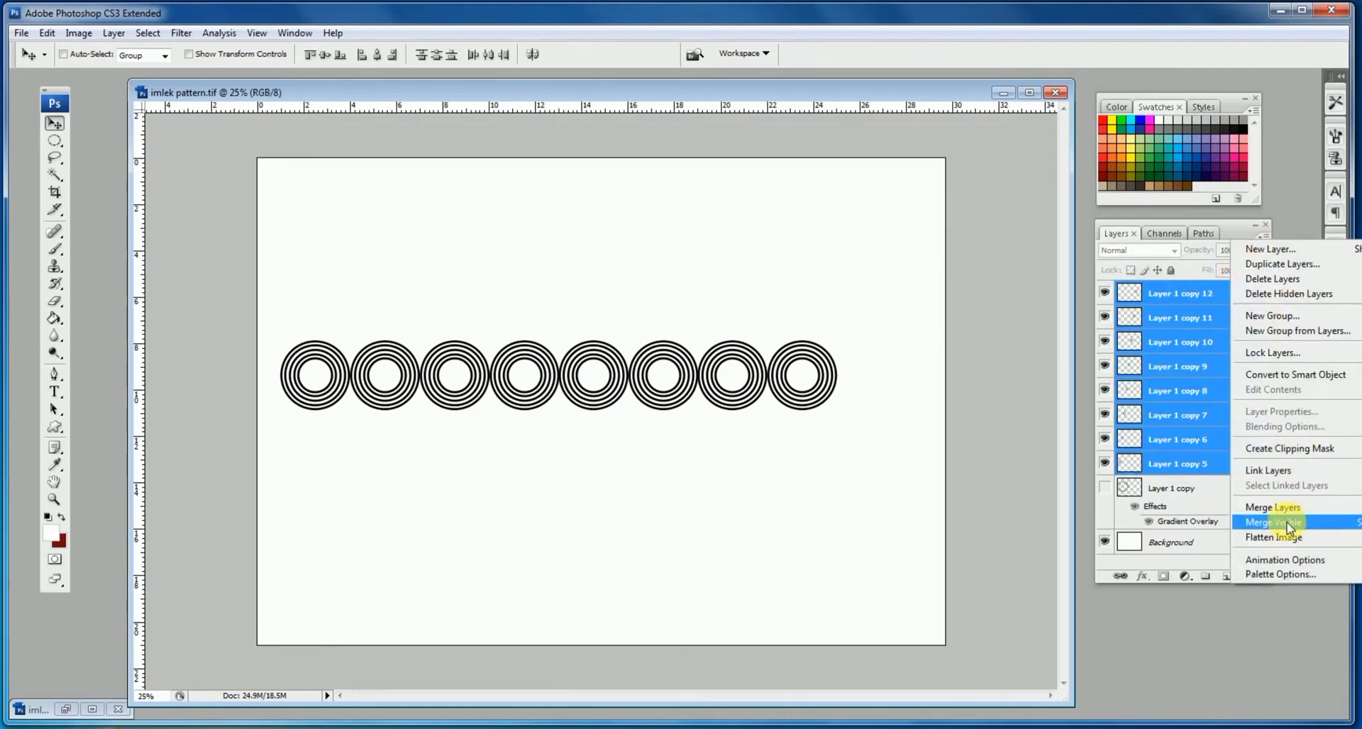
click(1270, 507)
- Shift the row up and left, extend it past the canvas's right edge with a duplicate, and merge both row layers
drag(560, 374, 547, 345)
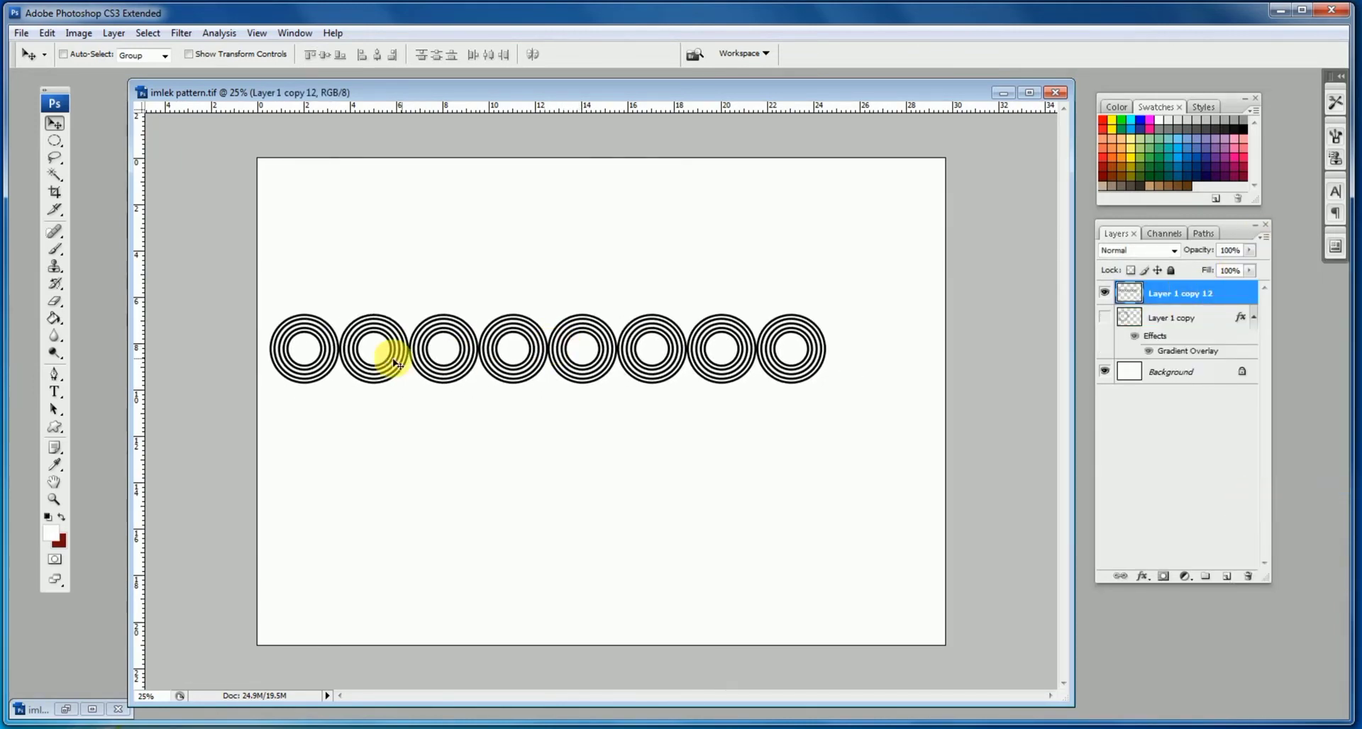
drag(341, 349, 837, 332)
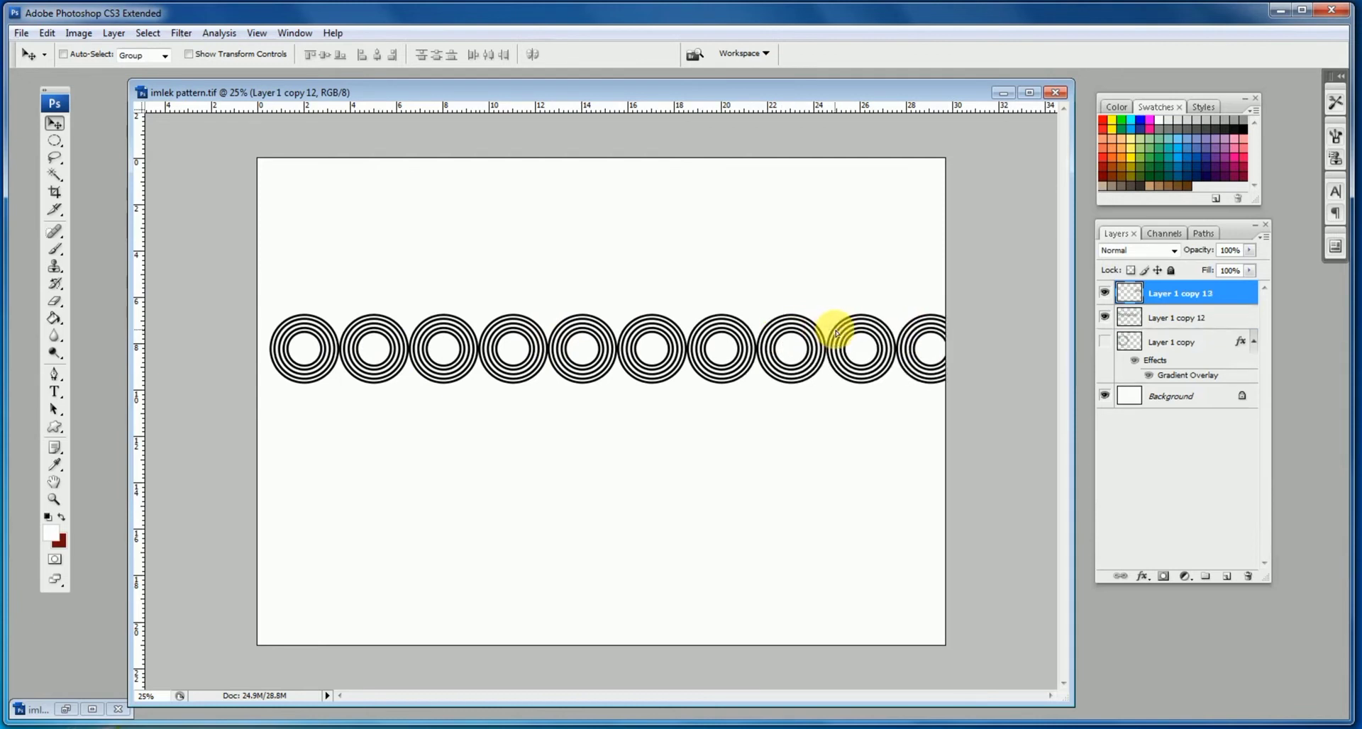
shift+click(1135, 312)
click(1263, 236)
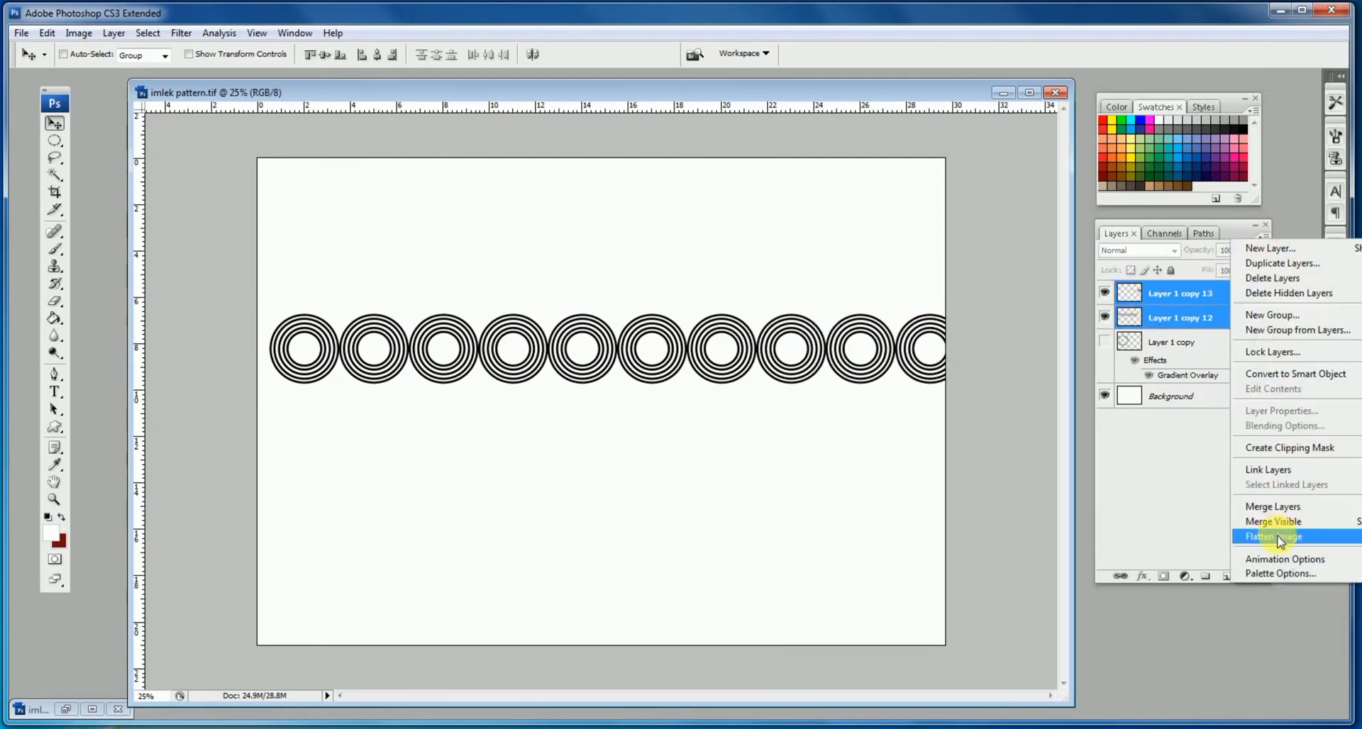
click(1274, 506)
- Duplicate the full row and place the copy lower, offset by half a motif, overlapping the first row like scales
key(ctrl+plus)
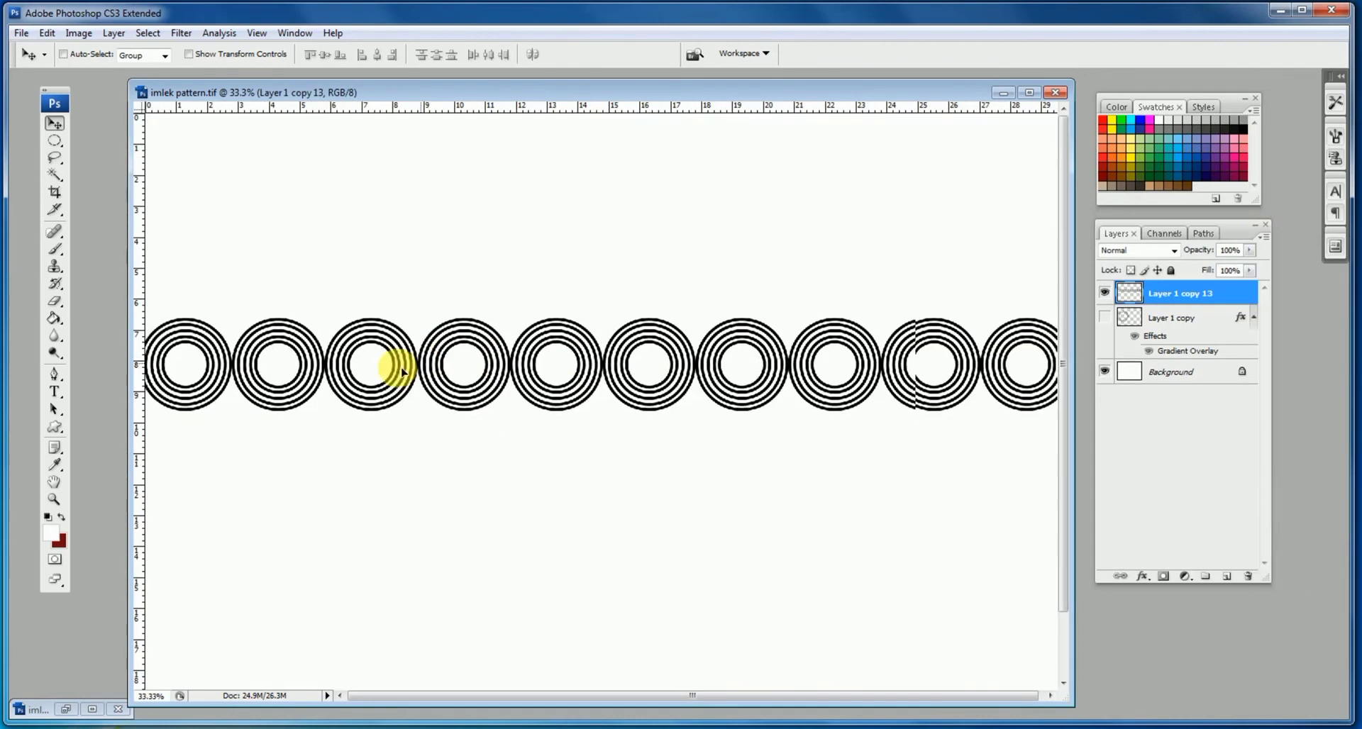
drag(402, 370, 652, 379)
key(ctrl+plus)
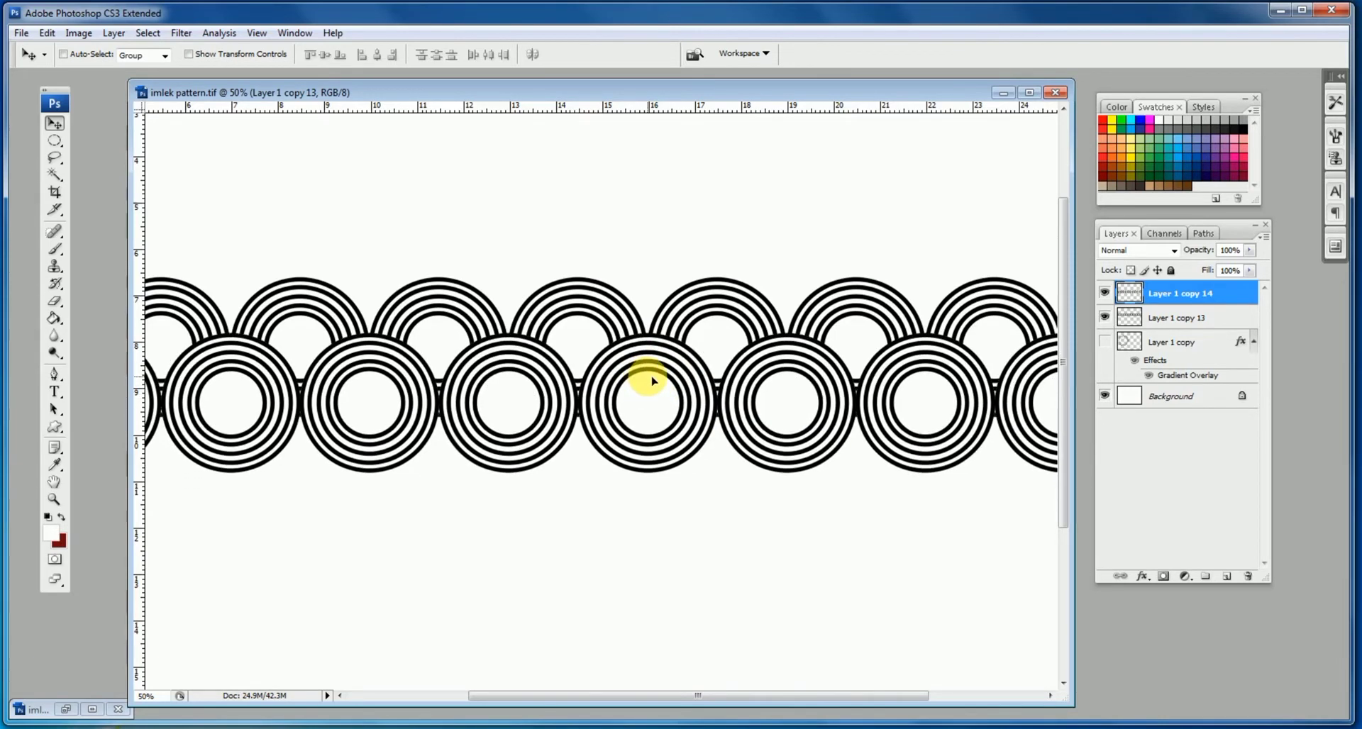
- Delete the lower part of the upper circle row on Layer 1 copy 13 with a full-width rectangular selection, then deselect
alt+click(637, 345)
alt+click(637, 345)
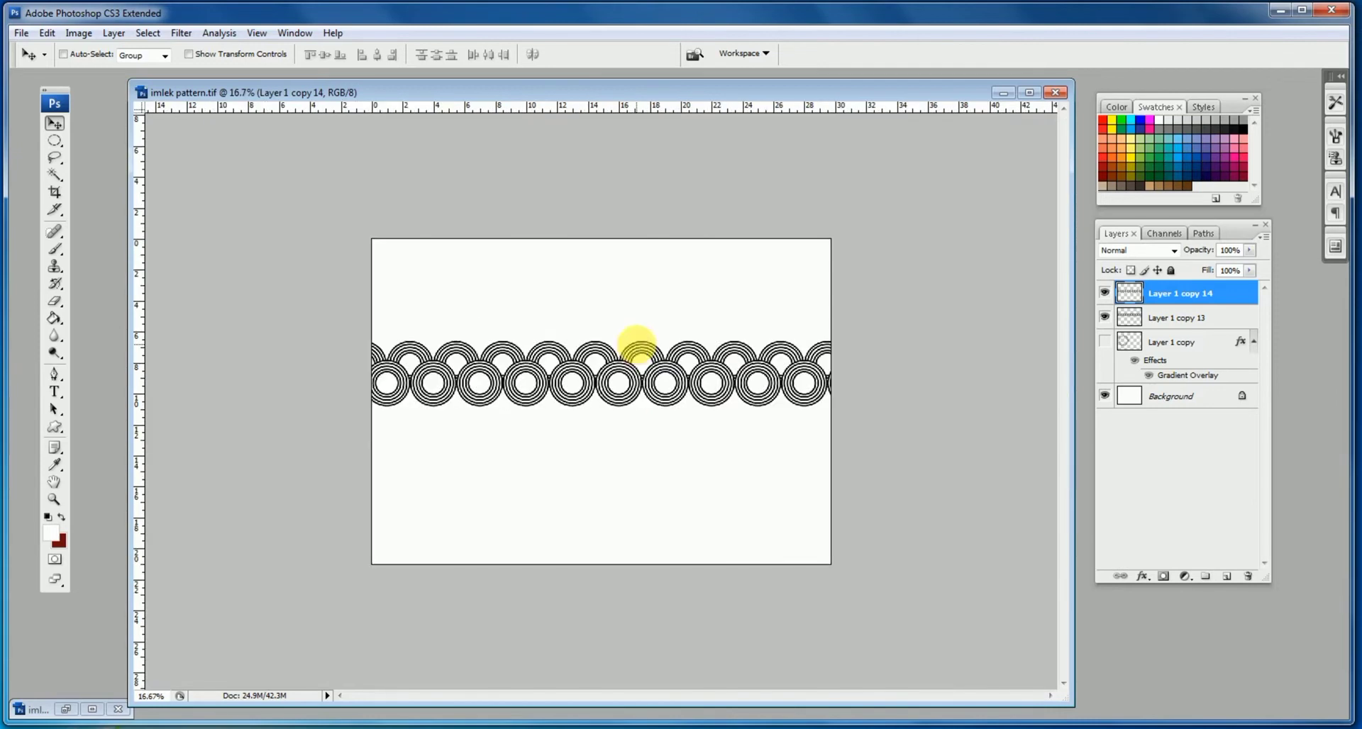
ctrl+click(606, 350)
click(55, 141)
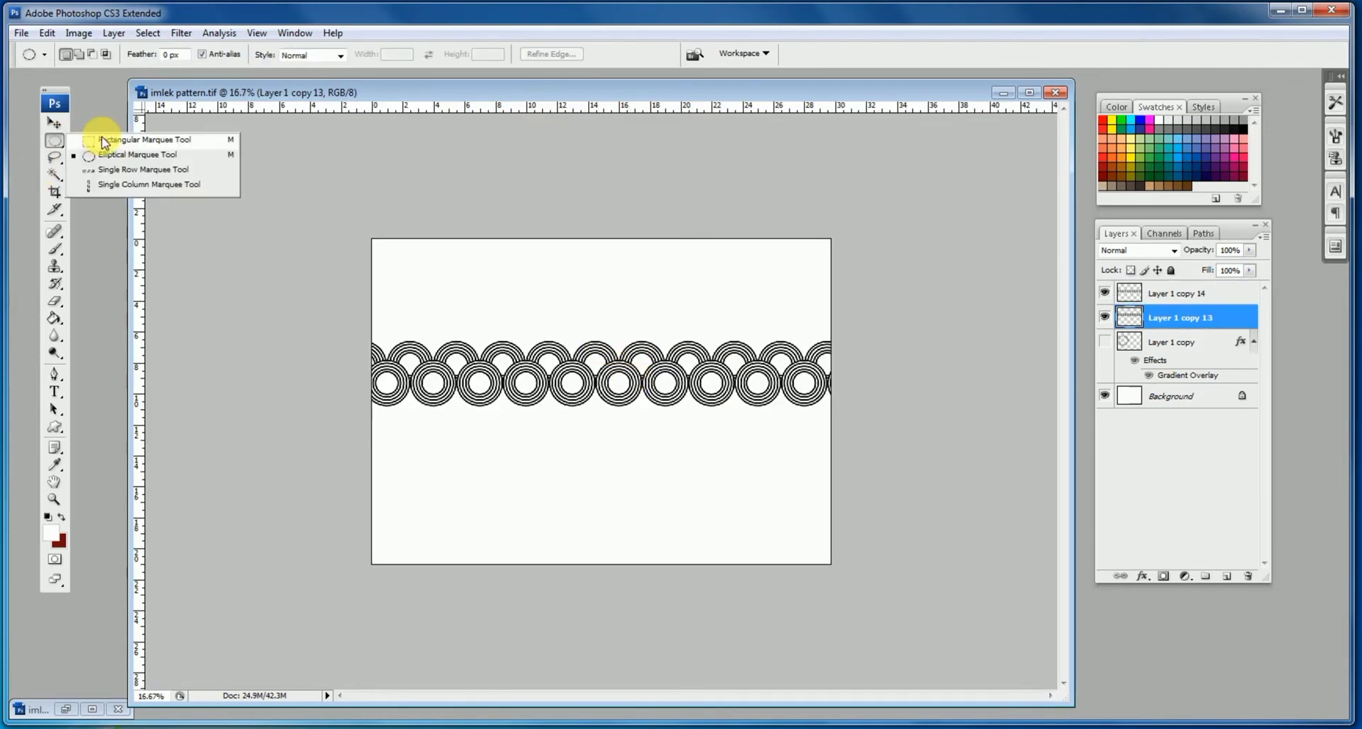
click(134, 140)
drag(372, 478, 918, 372)
ctrl+click(689, 353)
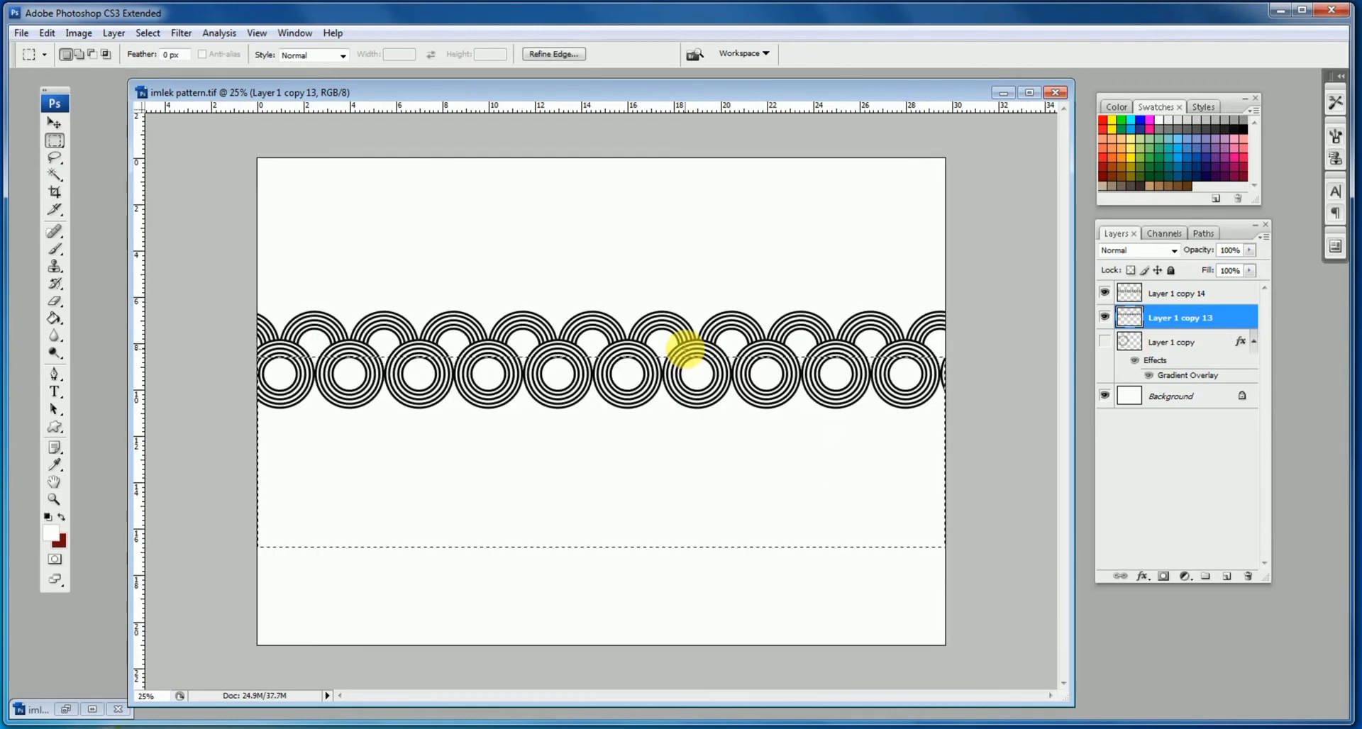
click(280, 200)
- Duplicate the Layer 1 copy 13 row, stack the copy beneath it, and place it higher, offset by half a motif, as an overlapping top row
click(54, 122)
key(ctrl+plus)
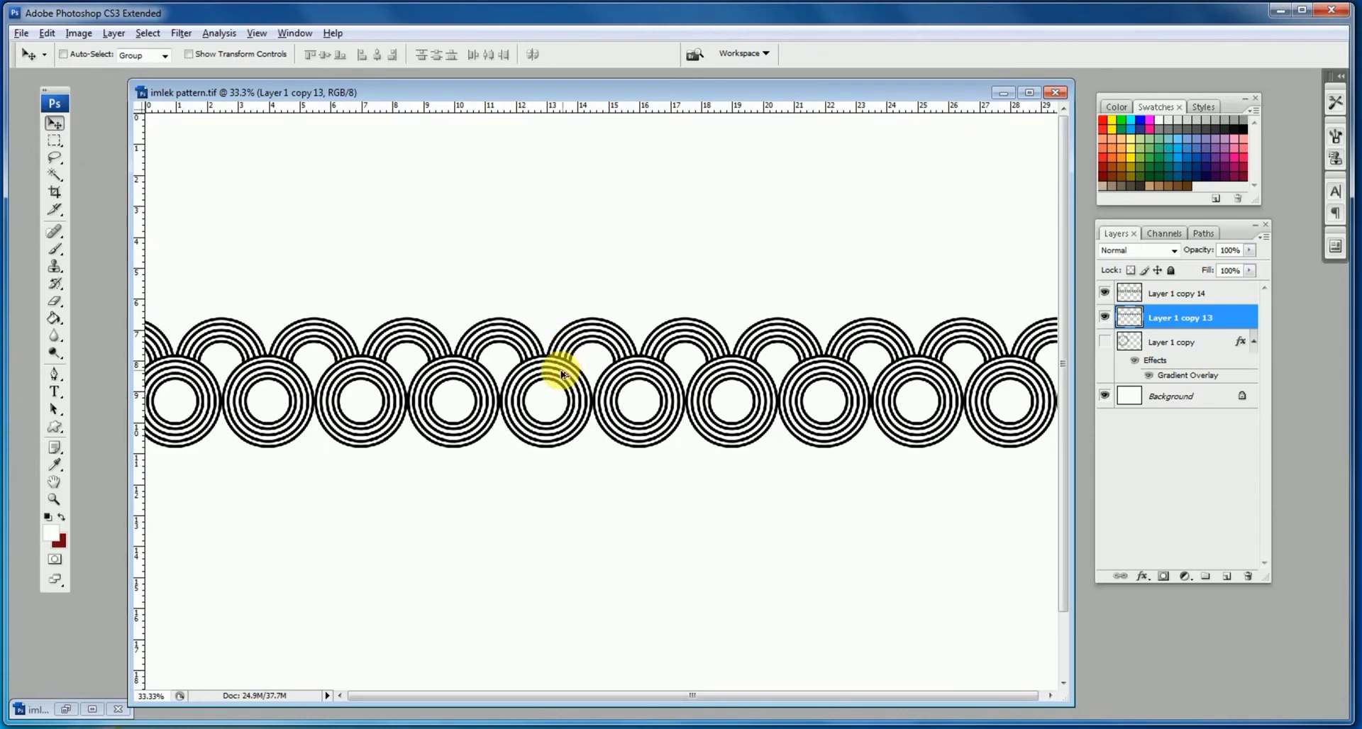
ctrl+click(561, 374)
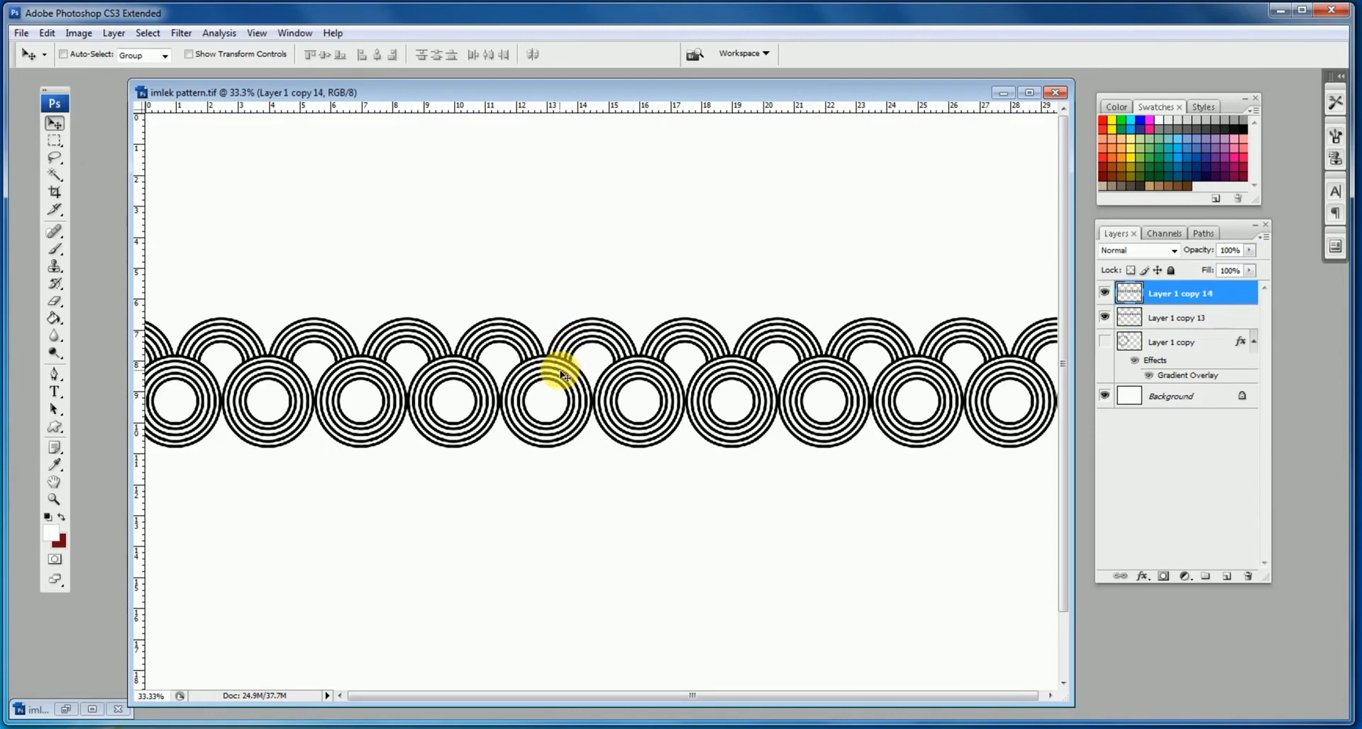
ctrl+click(517, 330)
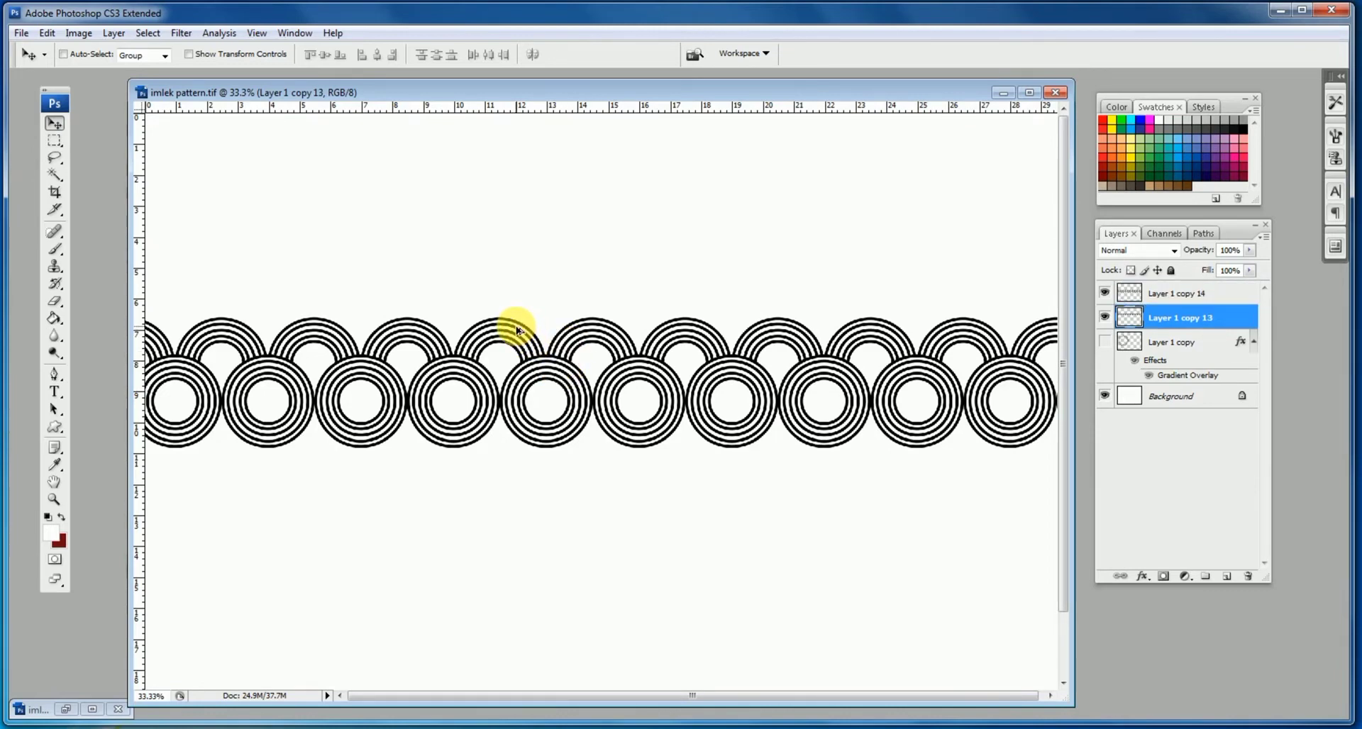
drag(517, 330, 485, 293)
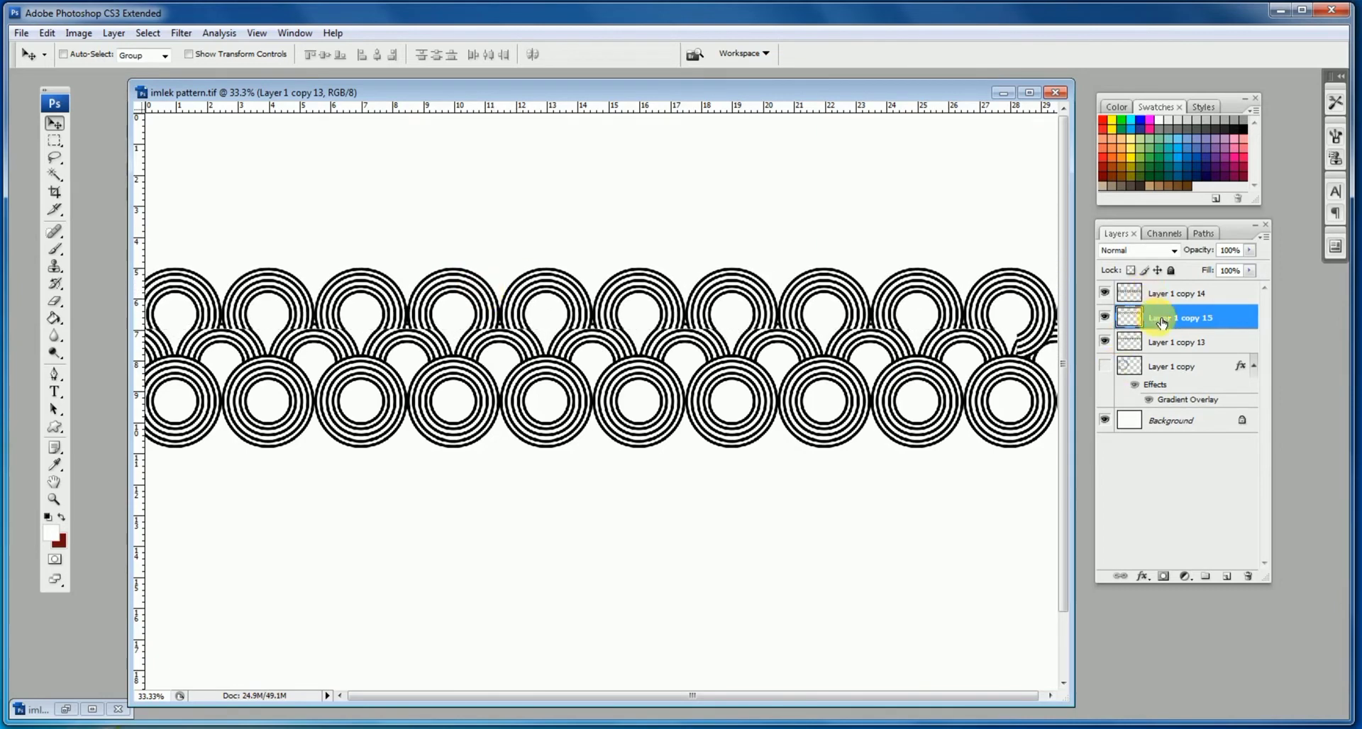
drag(1161, 323, 1163, 351)
drag(532, 310, 531, 324)
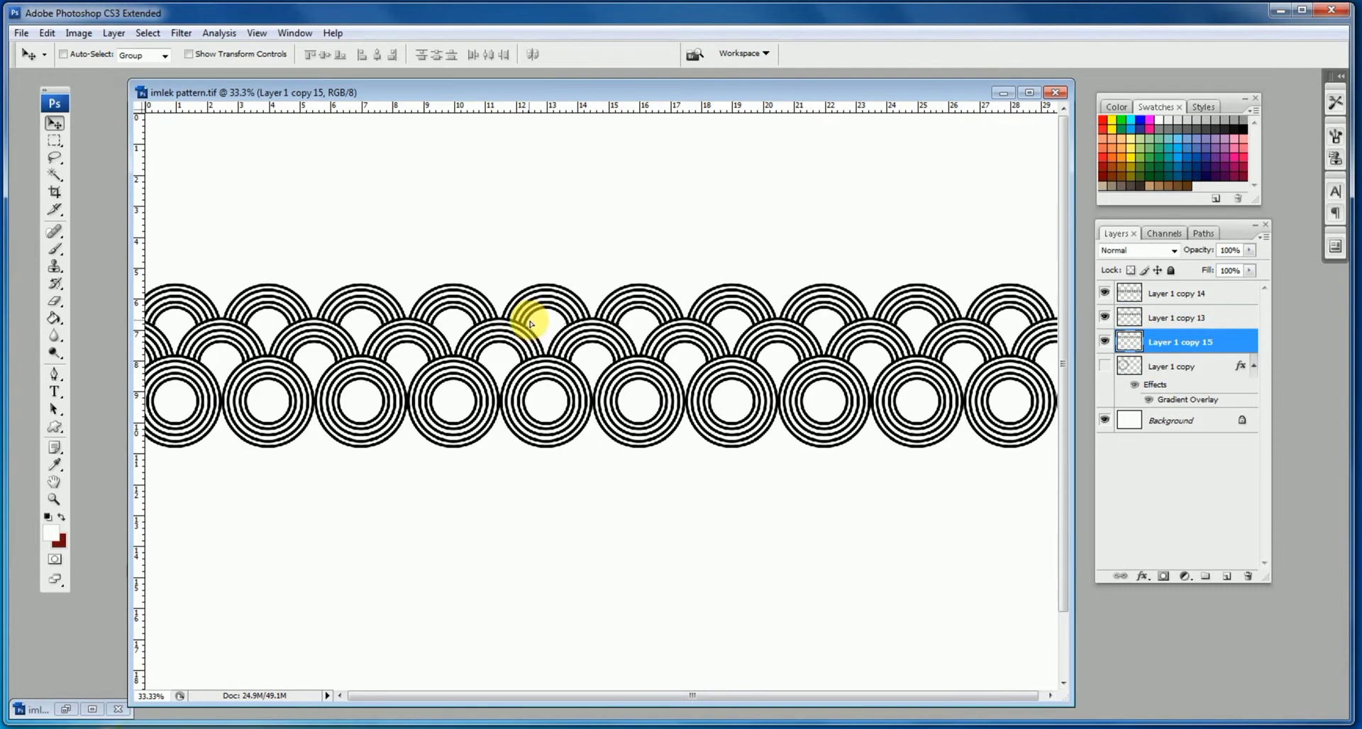
- Delete the lower half of the bottom circle row on Layer 1 copy 14 with a full-width rectangular selection, then deselect
ctrl+click(562, 383)
key(ctrl+minus)
click(55, 141)
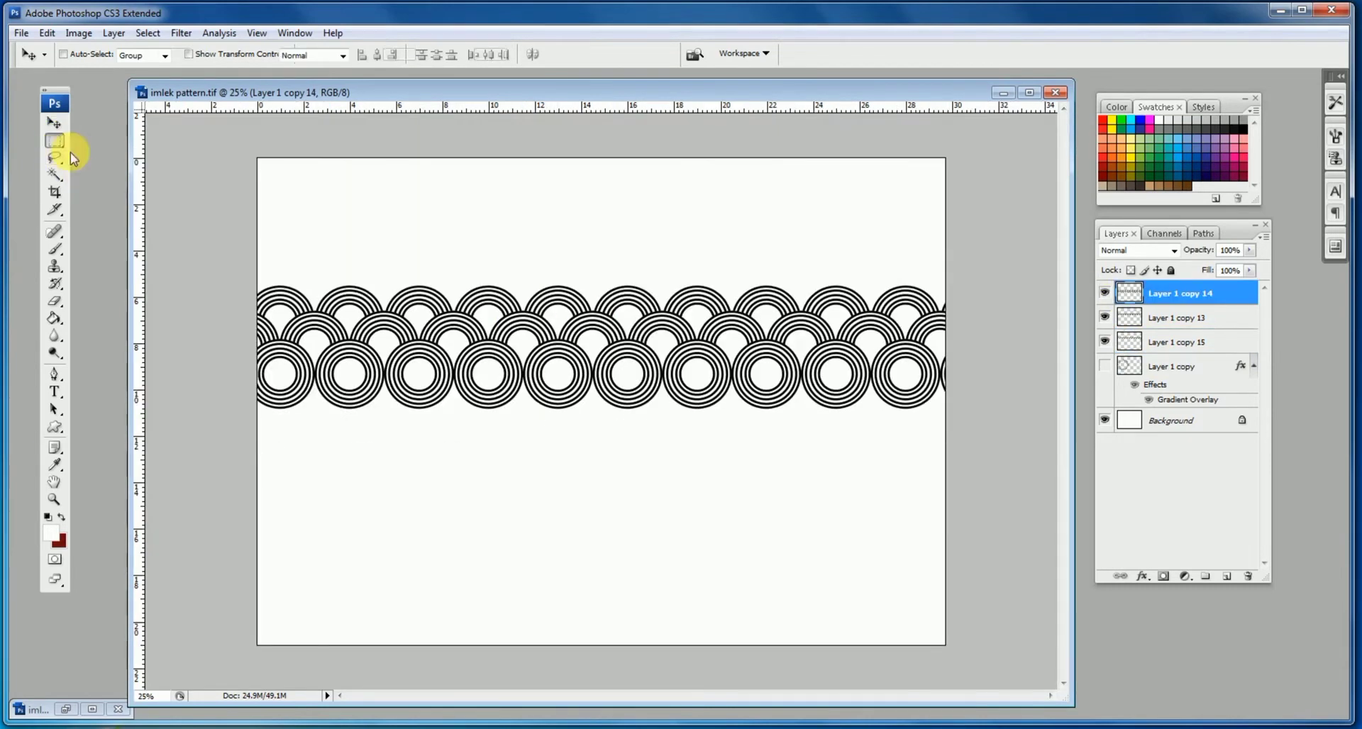
drag(988, 504, 197, 374)
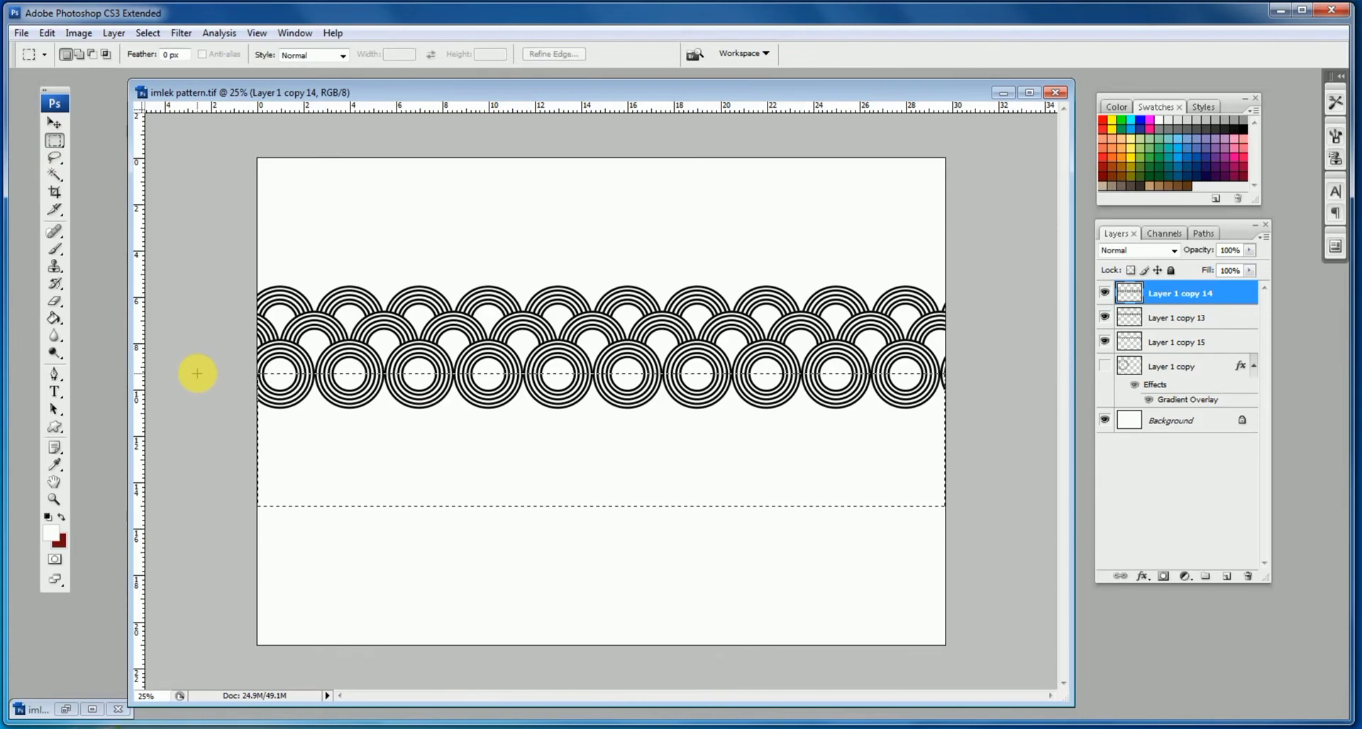
key(Delete)
click(419, 319)
- Duplicate the middle row, bring the copy to the front of the layer stack, and place it lowest as a fourth overlapping row
key(ctrl+plus)
click(55, 124)
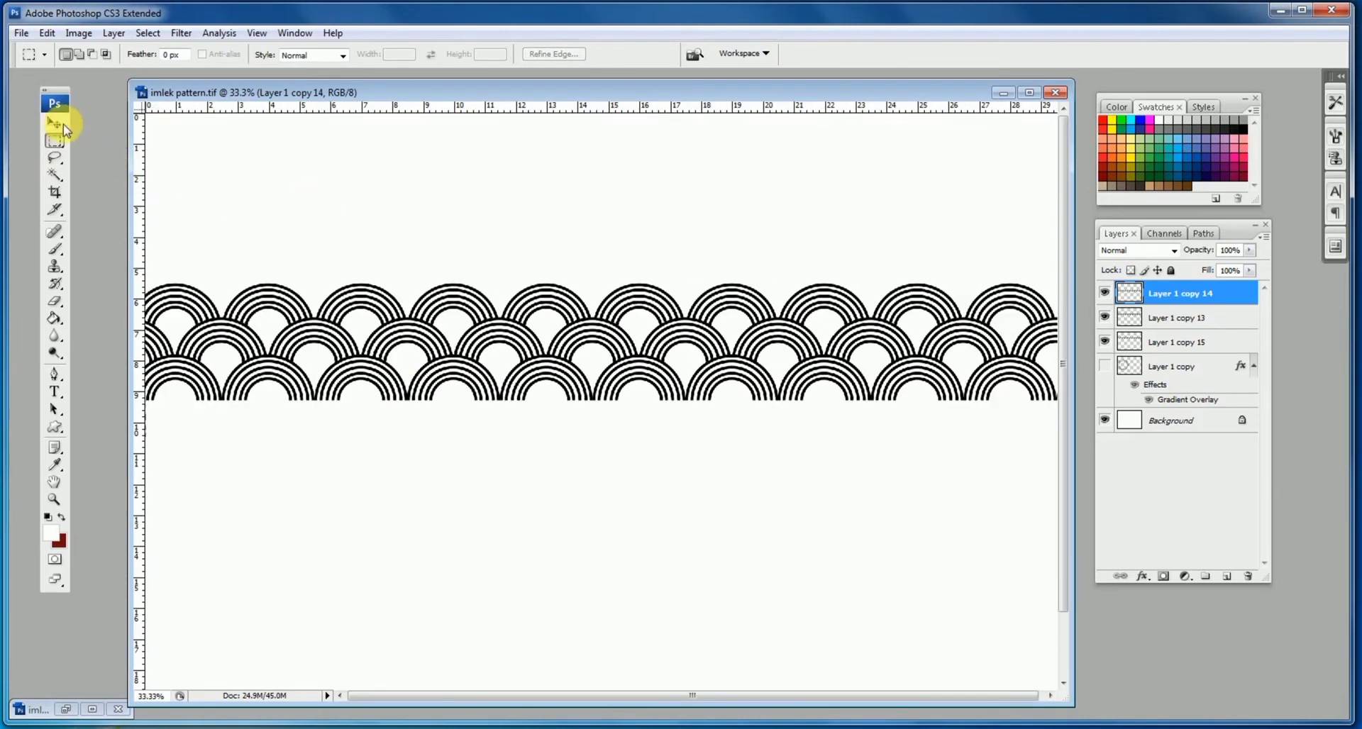
click(62, 125)
ctrl+click(525, 379)
drag(562, 334, 564, 387)
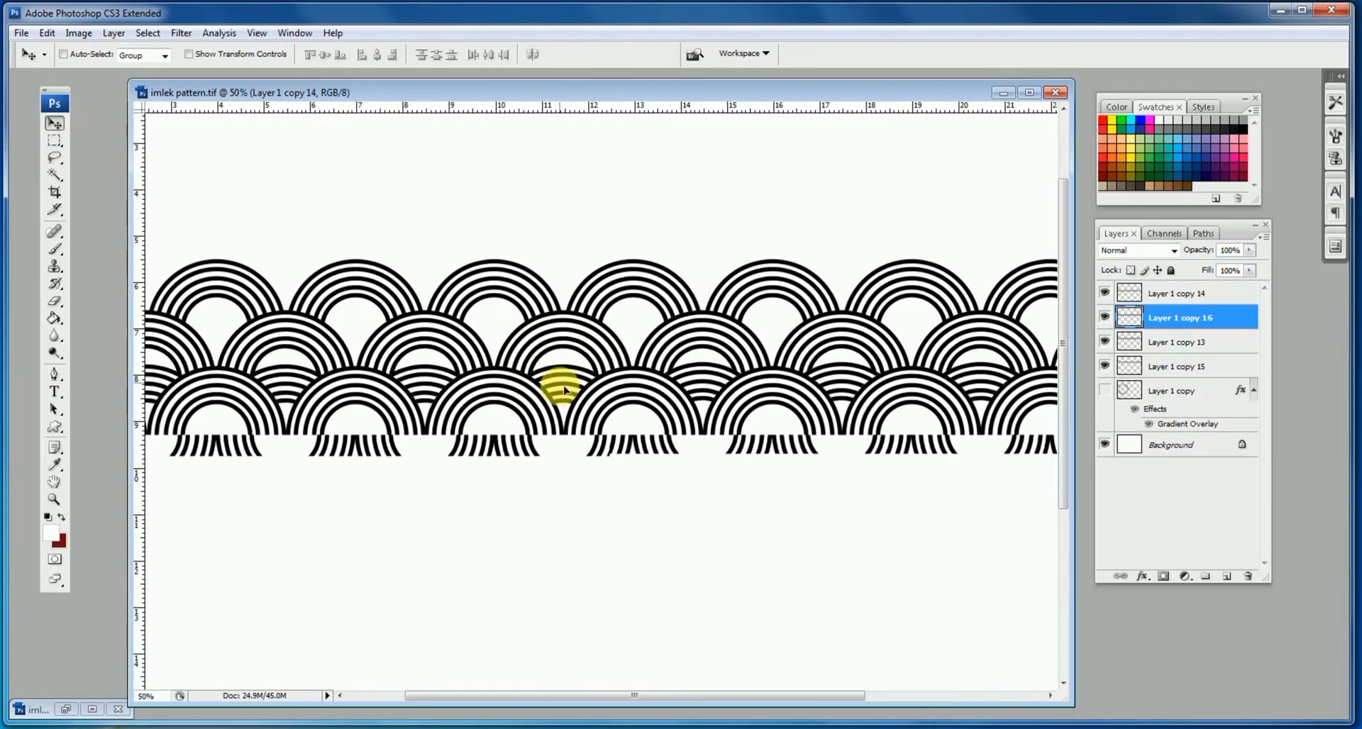
drag(1163, 317, 1163, 293)
drag(571, 394, 569, 431)
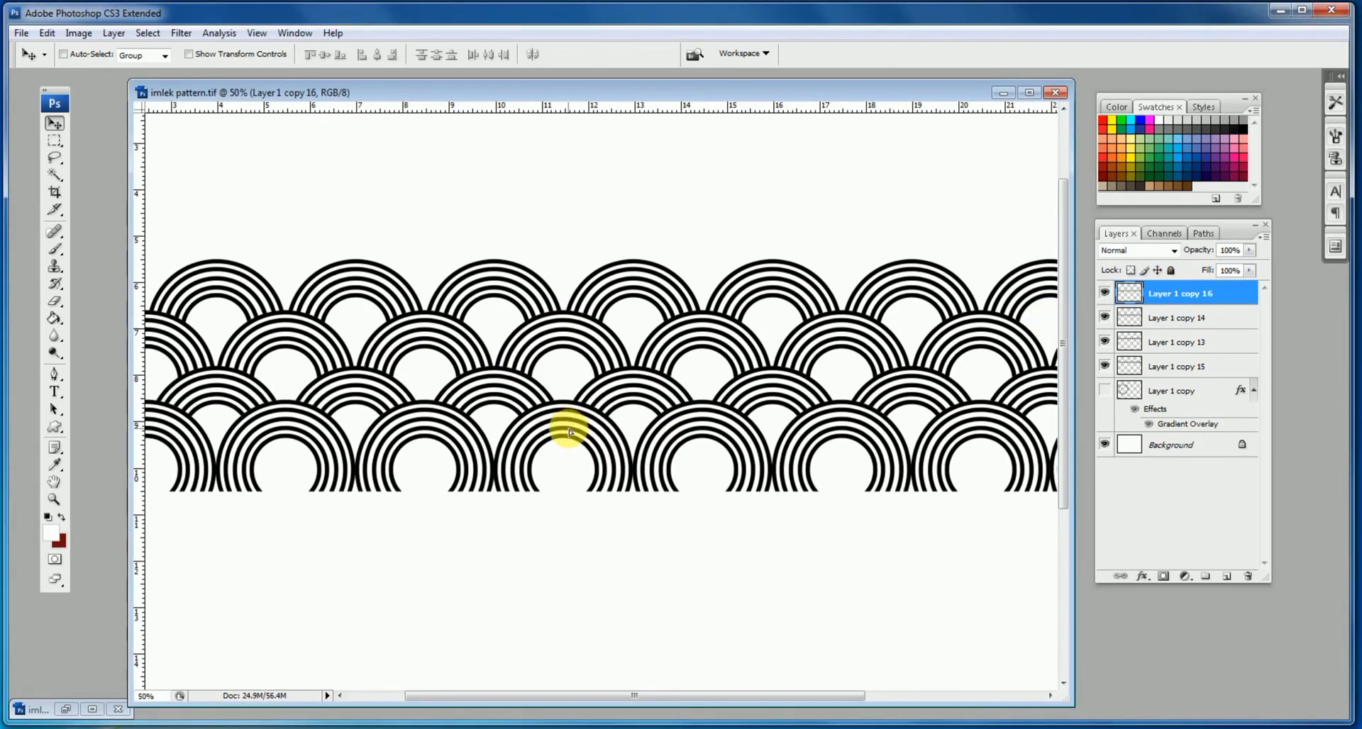
key(ctrl+minus)
key(ctrl+minus)
key(ctrl+minus)
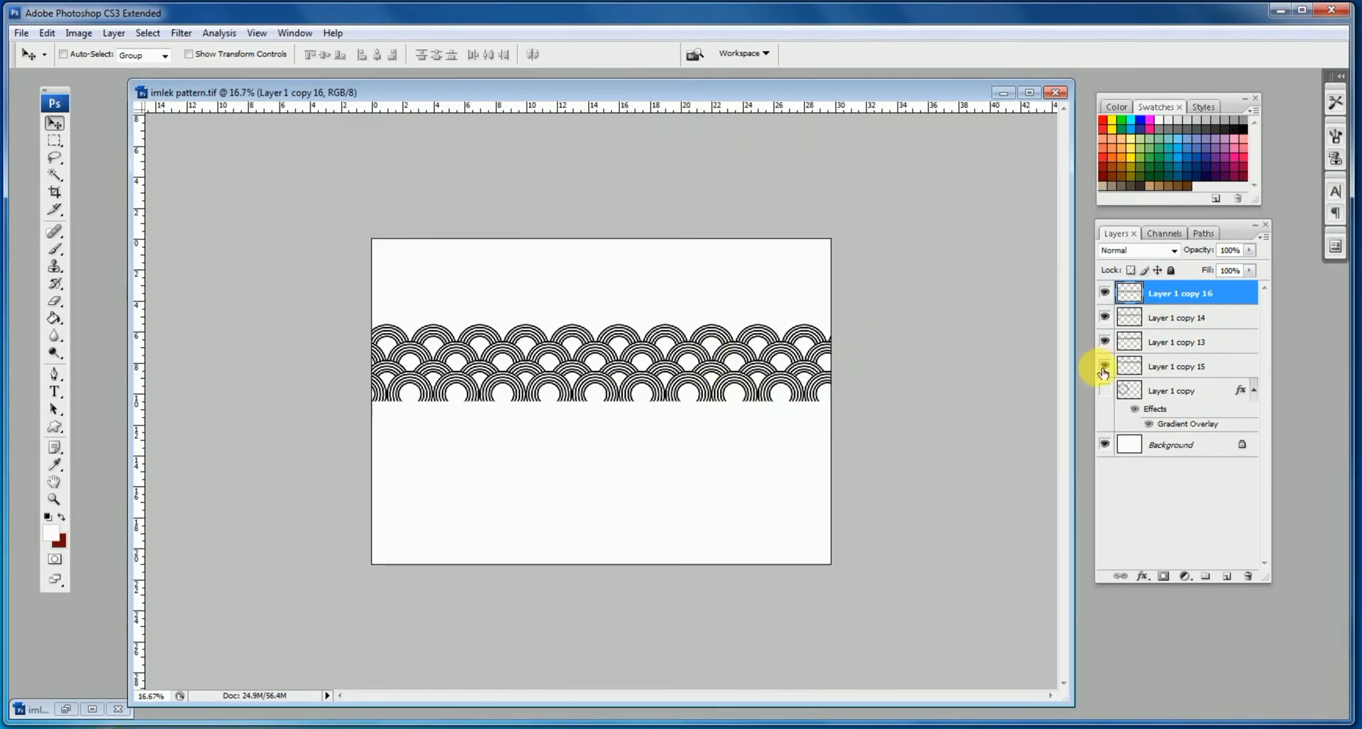
shift+click(1174, 368)
click(1262, 236)
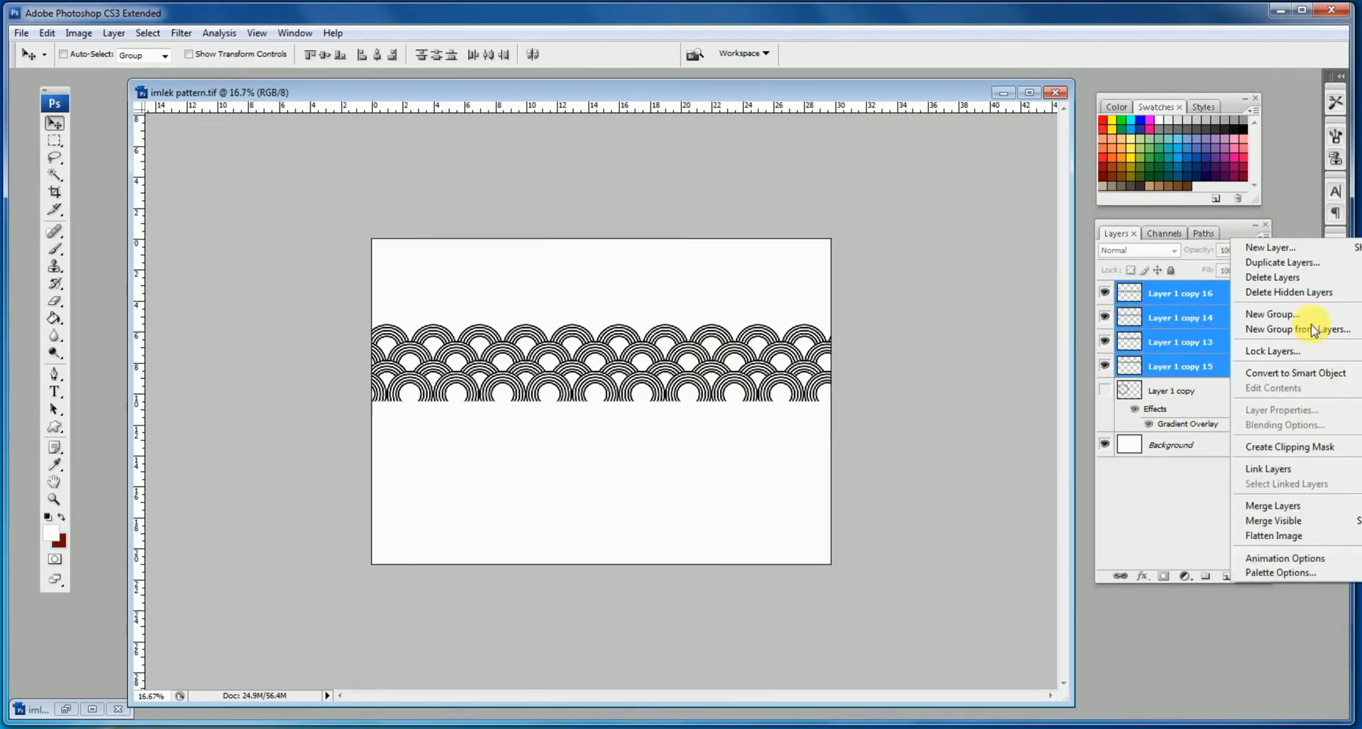
click(1280, 537)
click(628, 287)
key(ctrl+z)
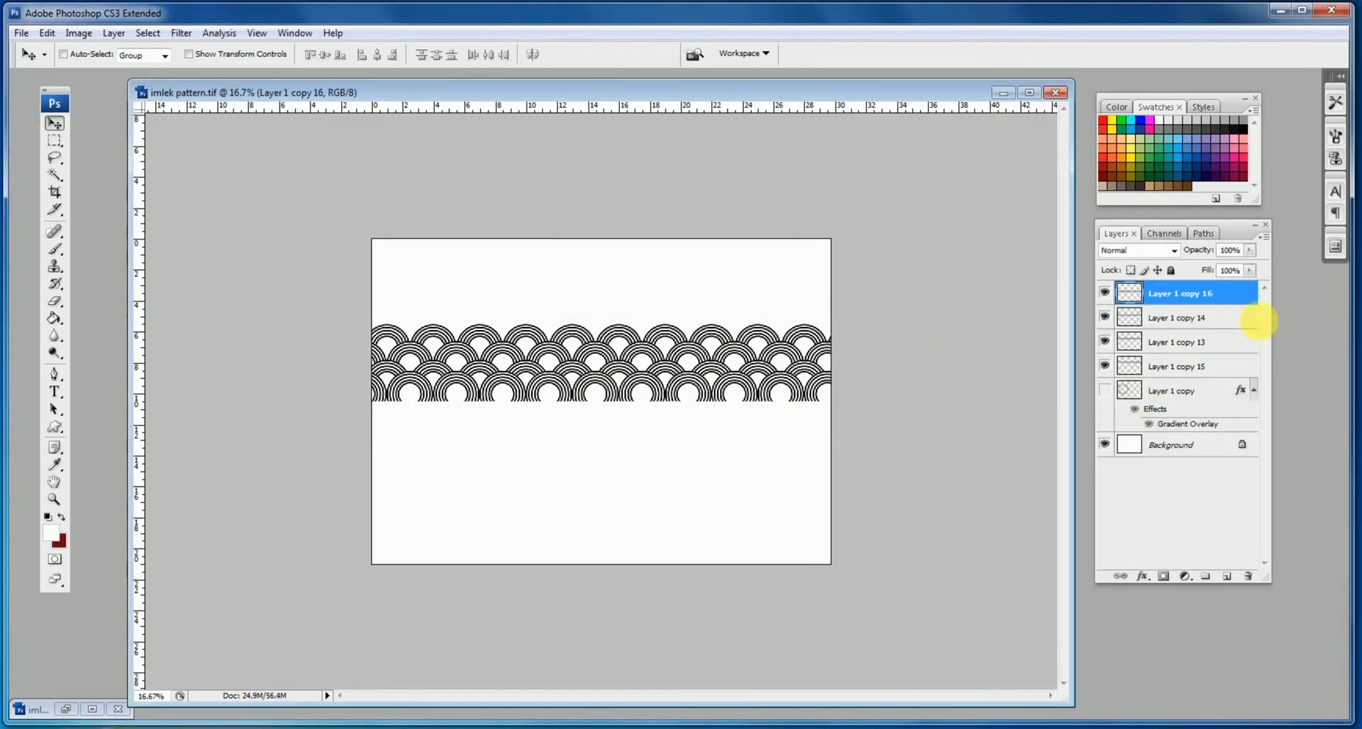
- Merge the four row layers into one and move the merged wave pattern down to the canvas's bottom edge
shift+click(1203, 361)
click(1263, 236)
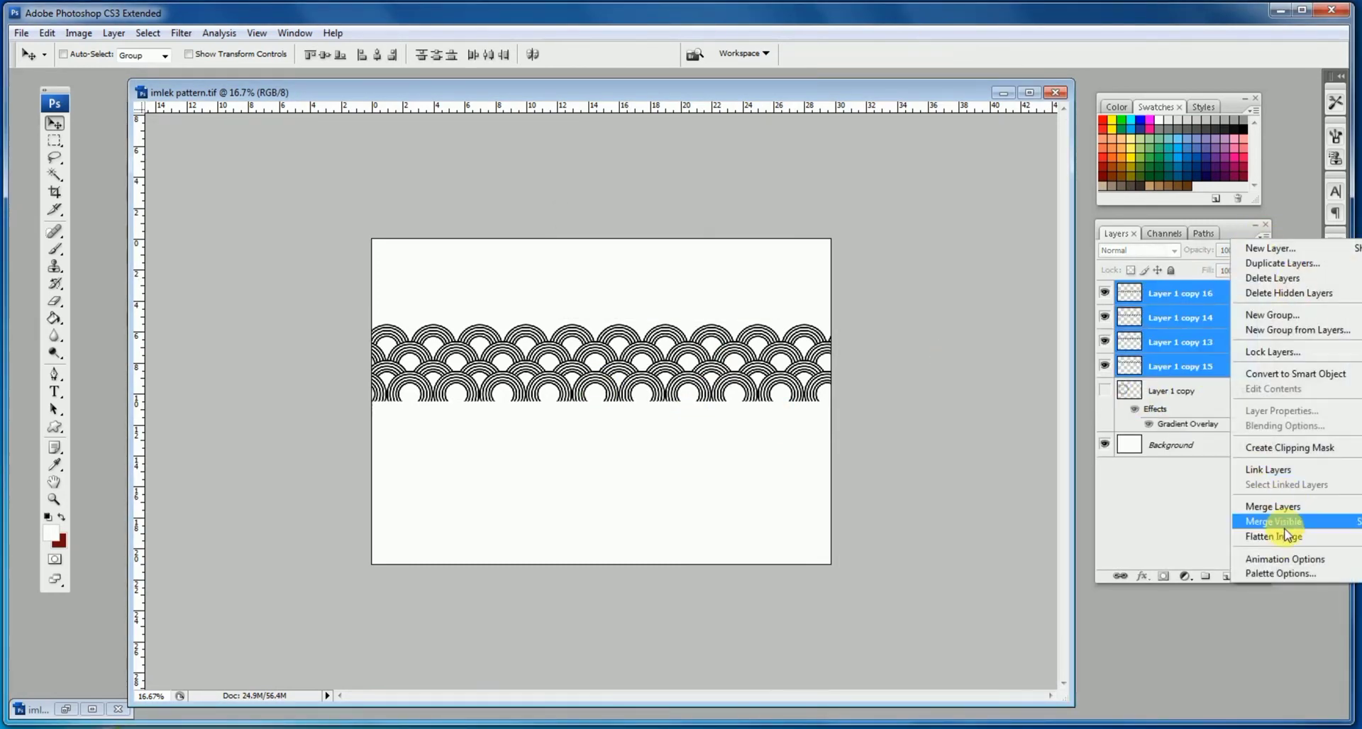
click(1273, 507)
key(ctrl+plus)
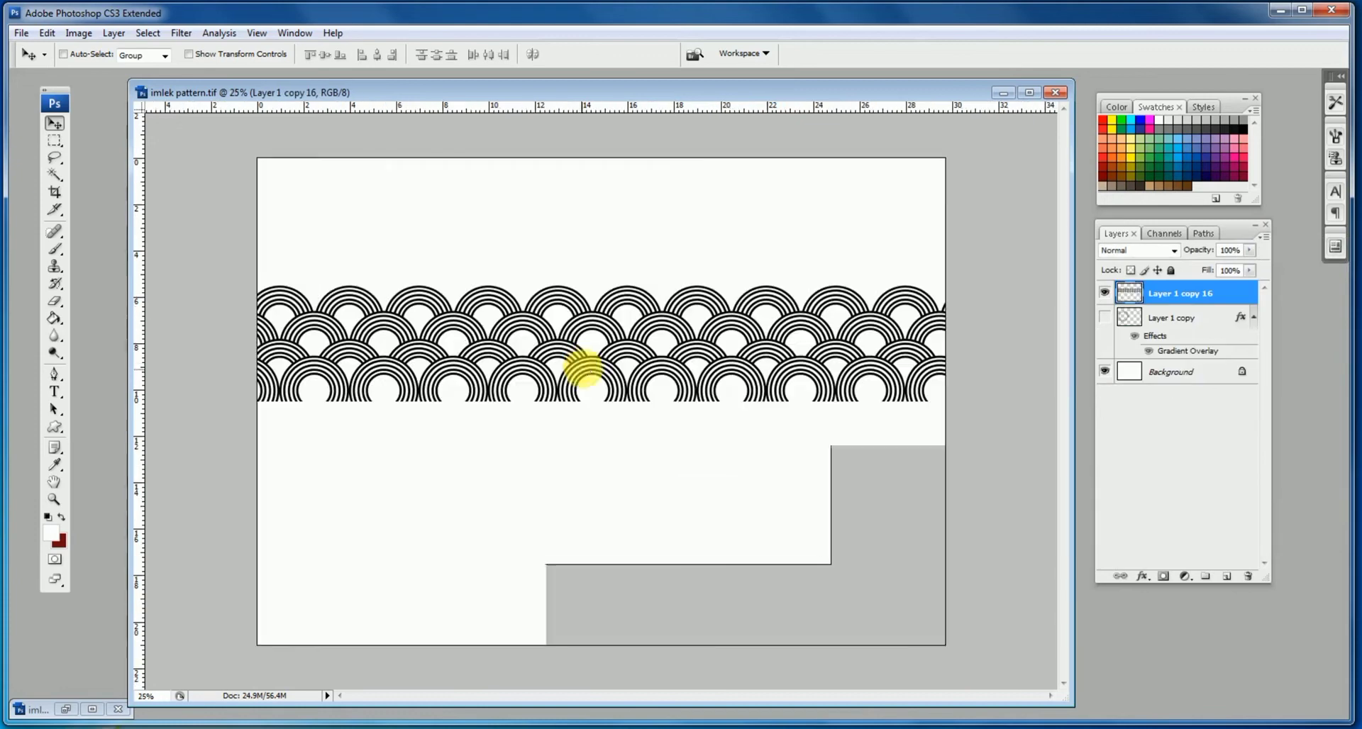
drag(587, 355, 565, 595)
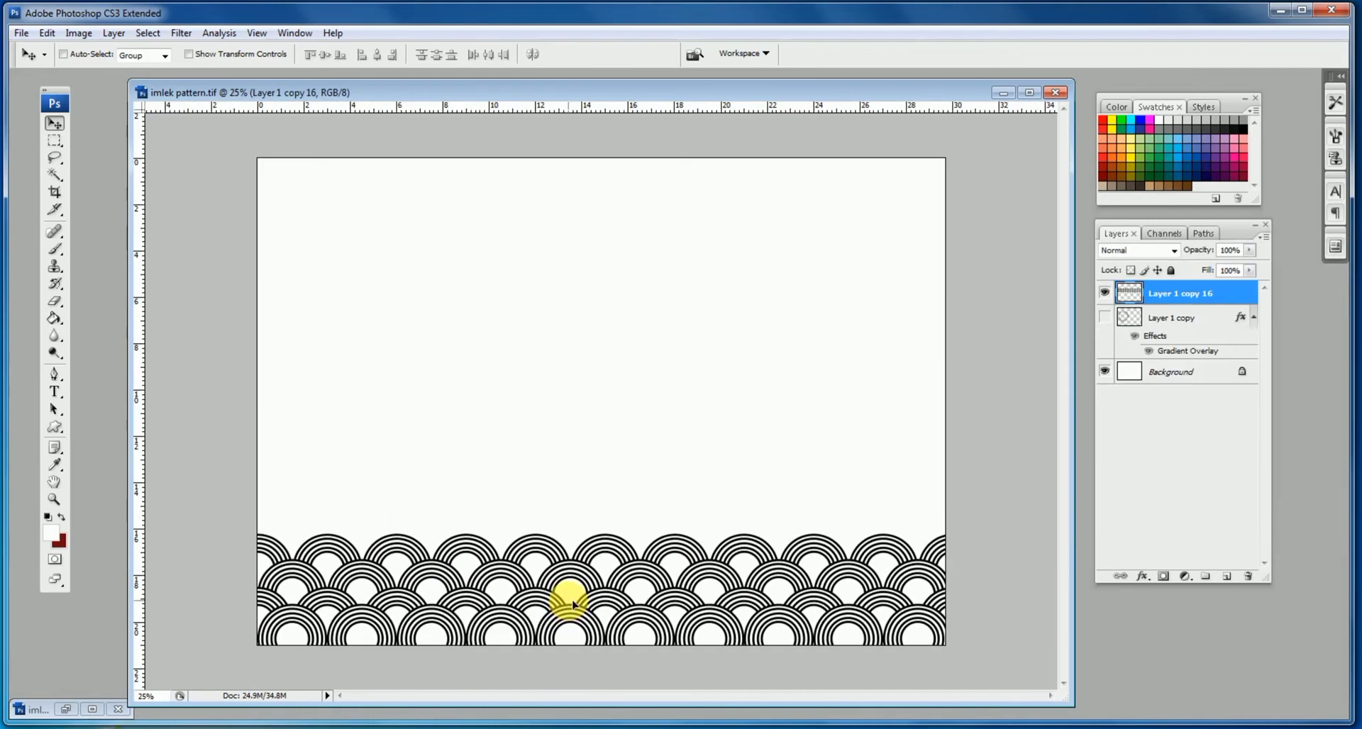
- Recolour the black wave pattern dark red with Curves, raising the Red channel's output to 170 at input 0
key(ctrl+plus)
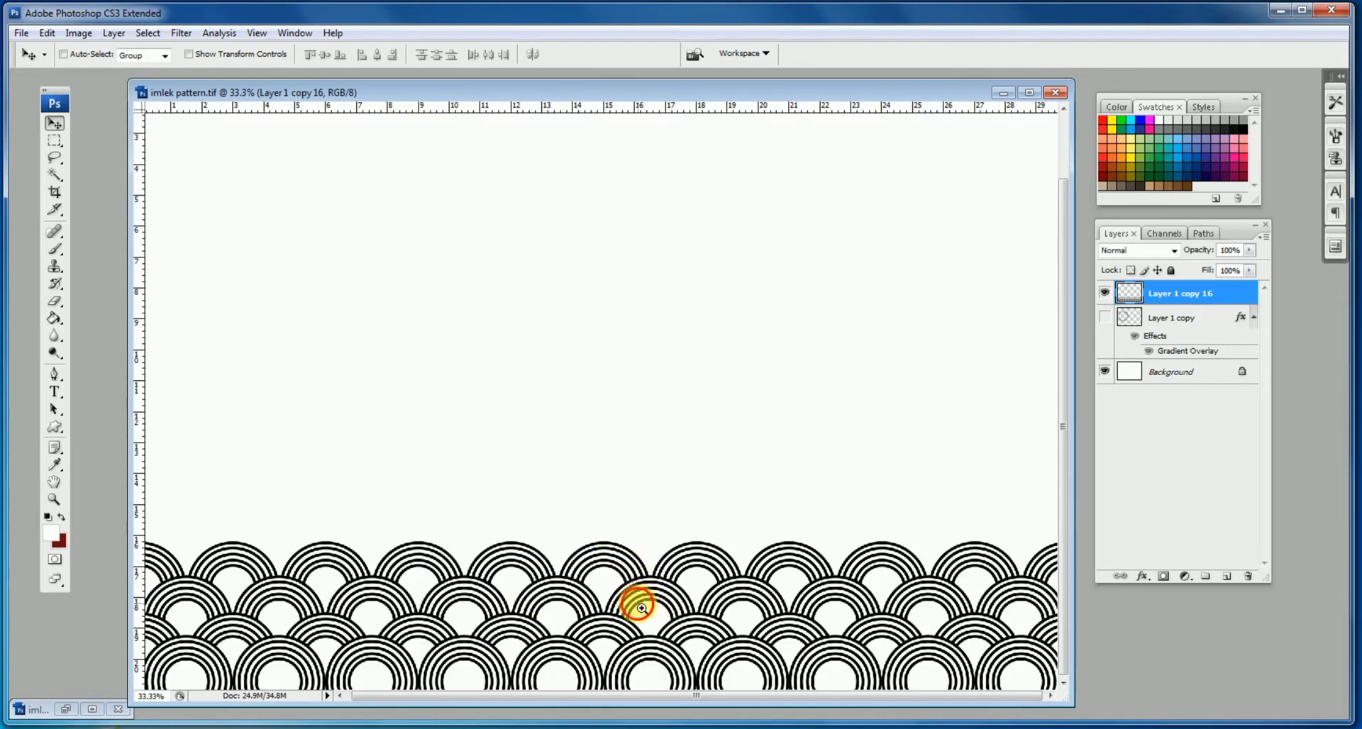
key(ctrl+plus)
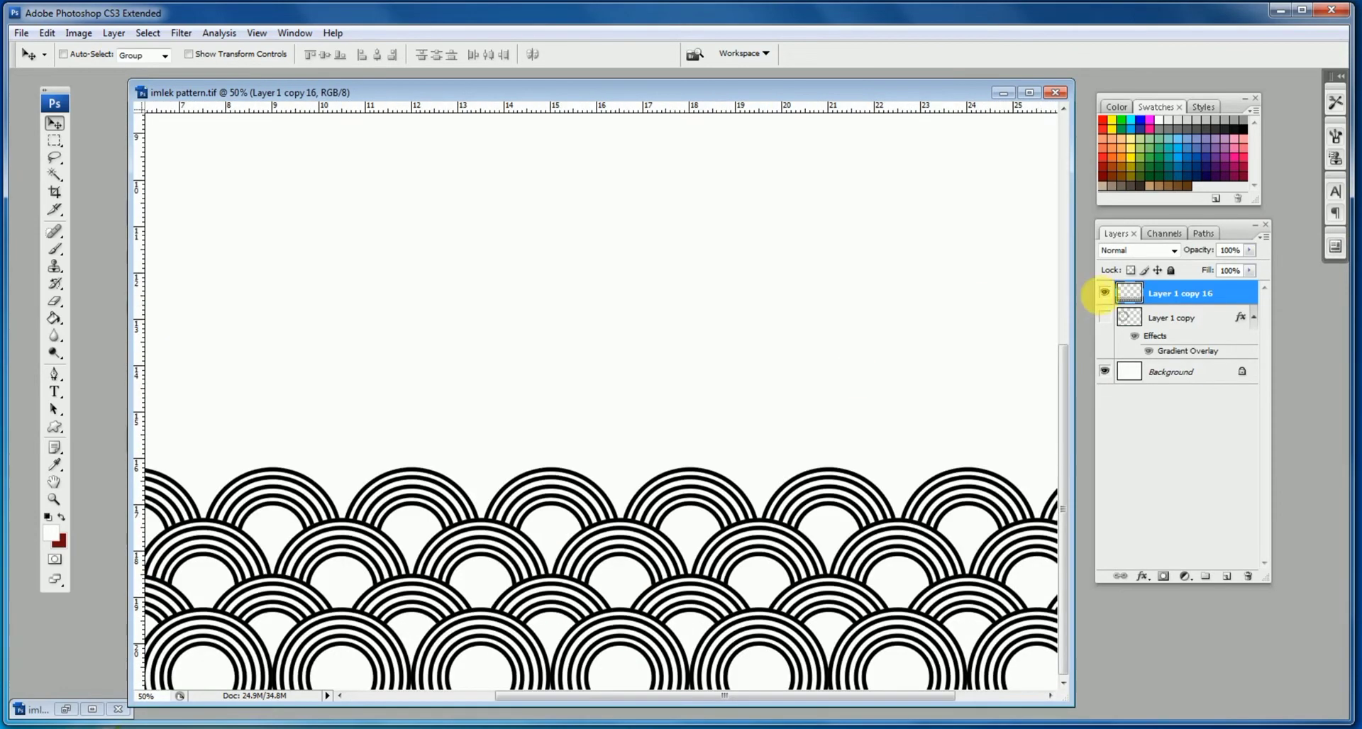
double_click(1138, 294)
click(1206, 193)
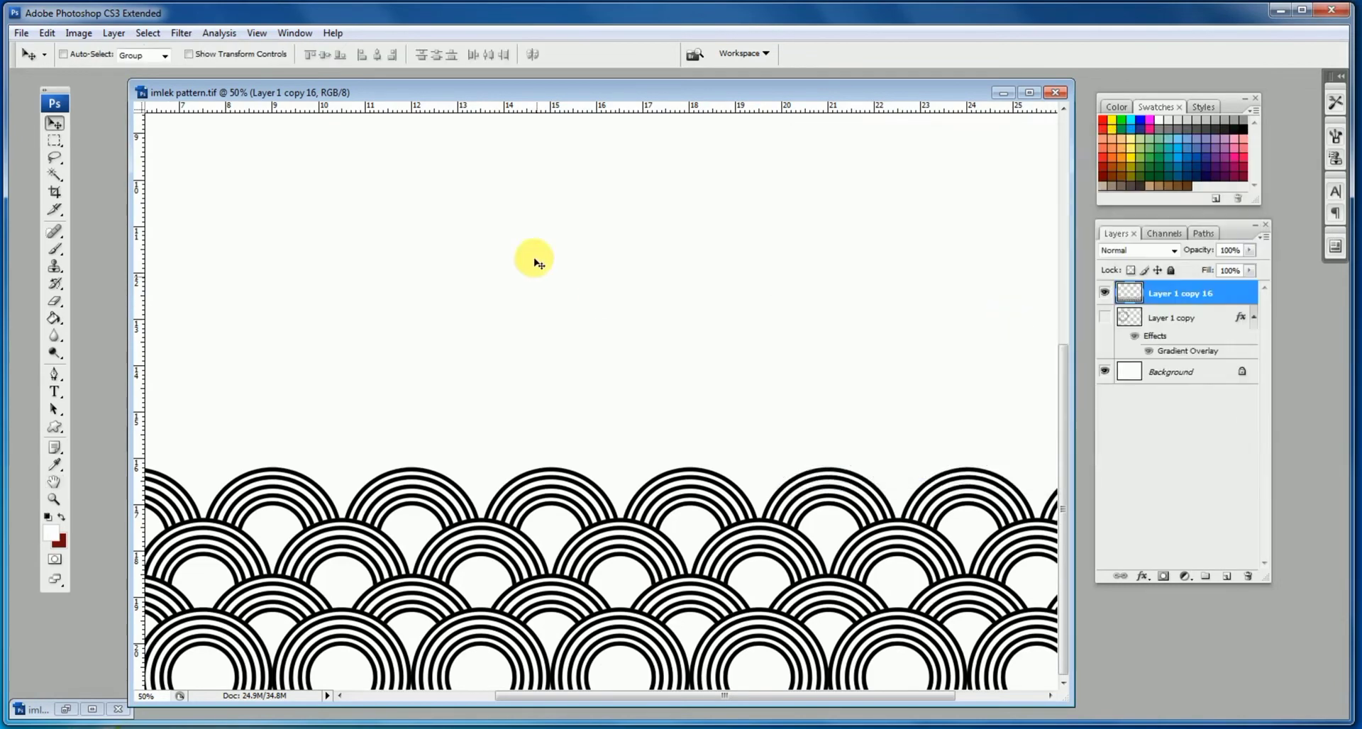
key(ctrl+m)
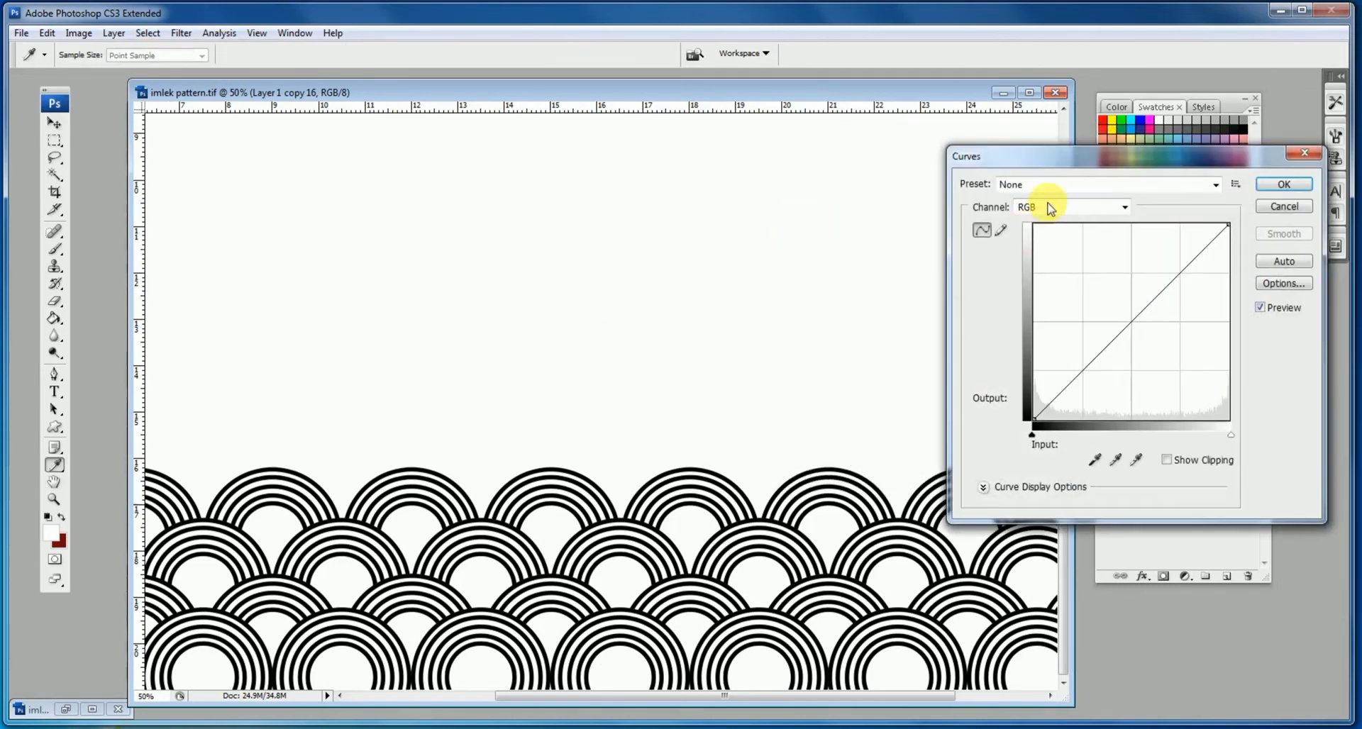
click(1056, 207)
click(1040, 228)
mouse_move(1232, 234)
mouse_down()
mouse_move(1244, 268)
mouse_move(1230, 226)
mouse_up()
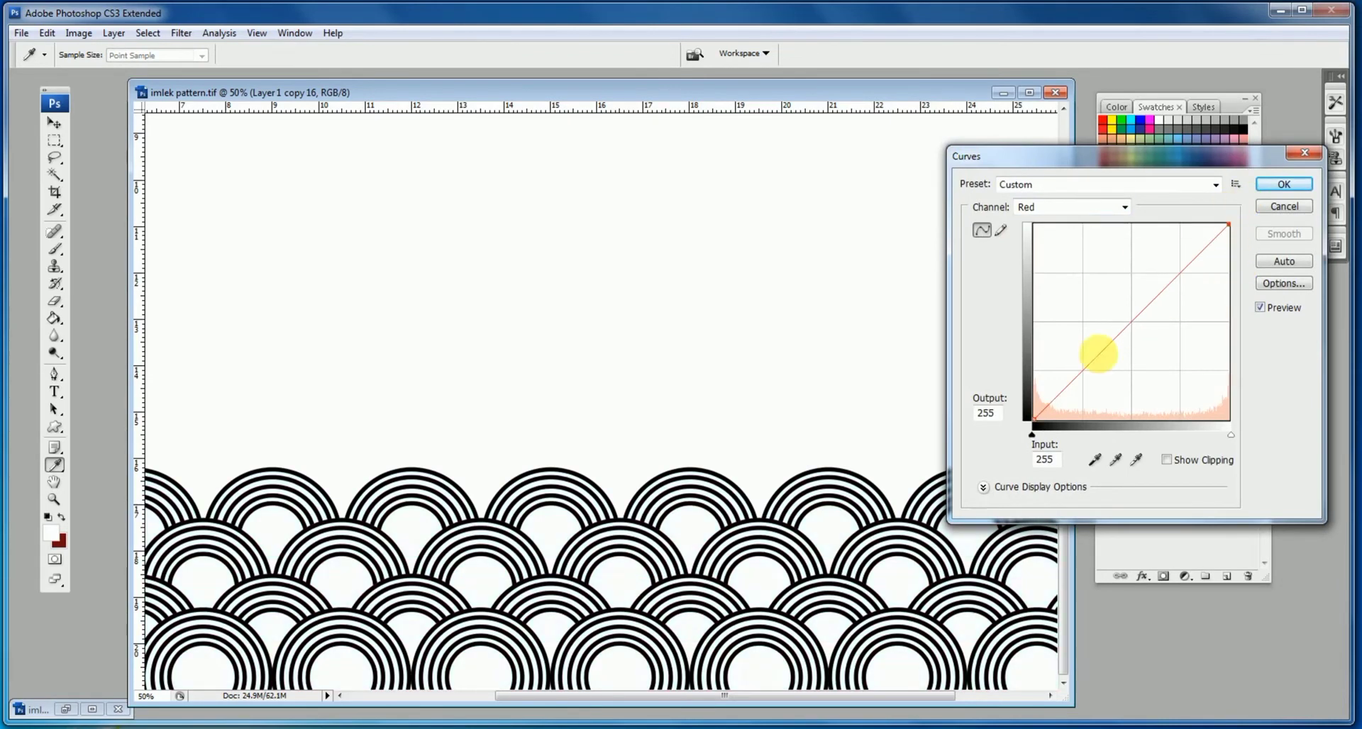
drag(1034, 419, 1034, 294)
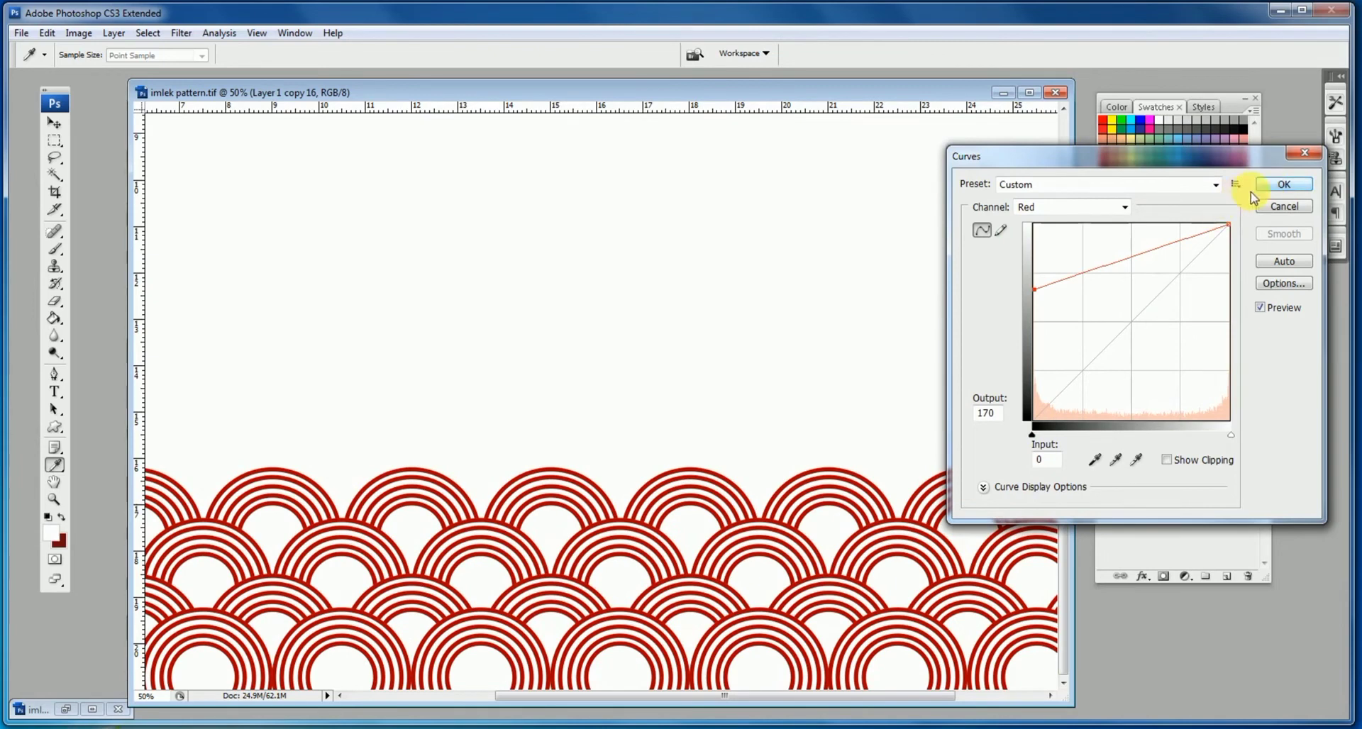
click(1276, 185)
- Turn the wave pattern golden yellow with Hue/Saturation, using Hue +51, Saturation +43 and Lightness +24
key(v)
click(78, 34)
mouse_move(107, 67)
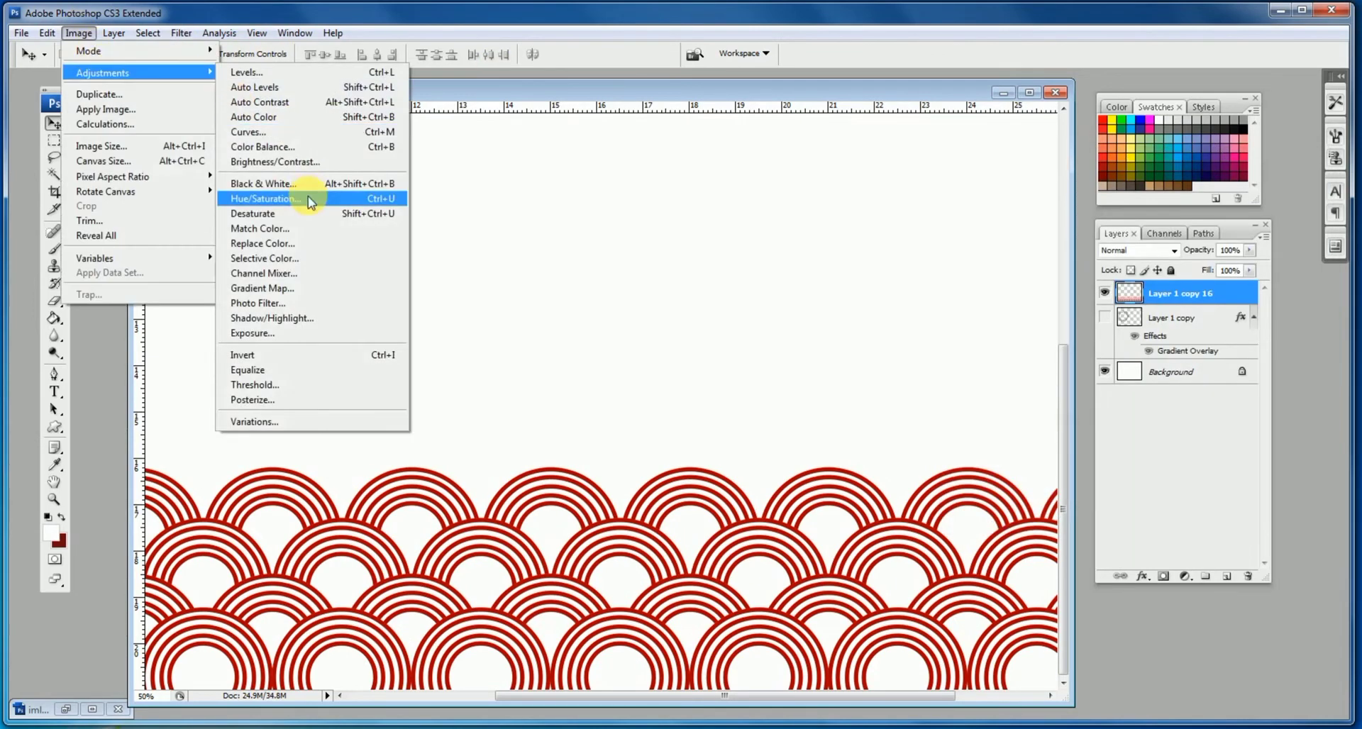
click(305, 195)
mouse_move(782, 355)
mouse_down()
mouse_move(727, 357)
mouse_move(780, 356)
mouse_up()
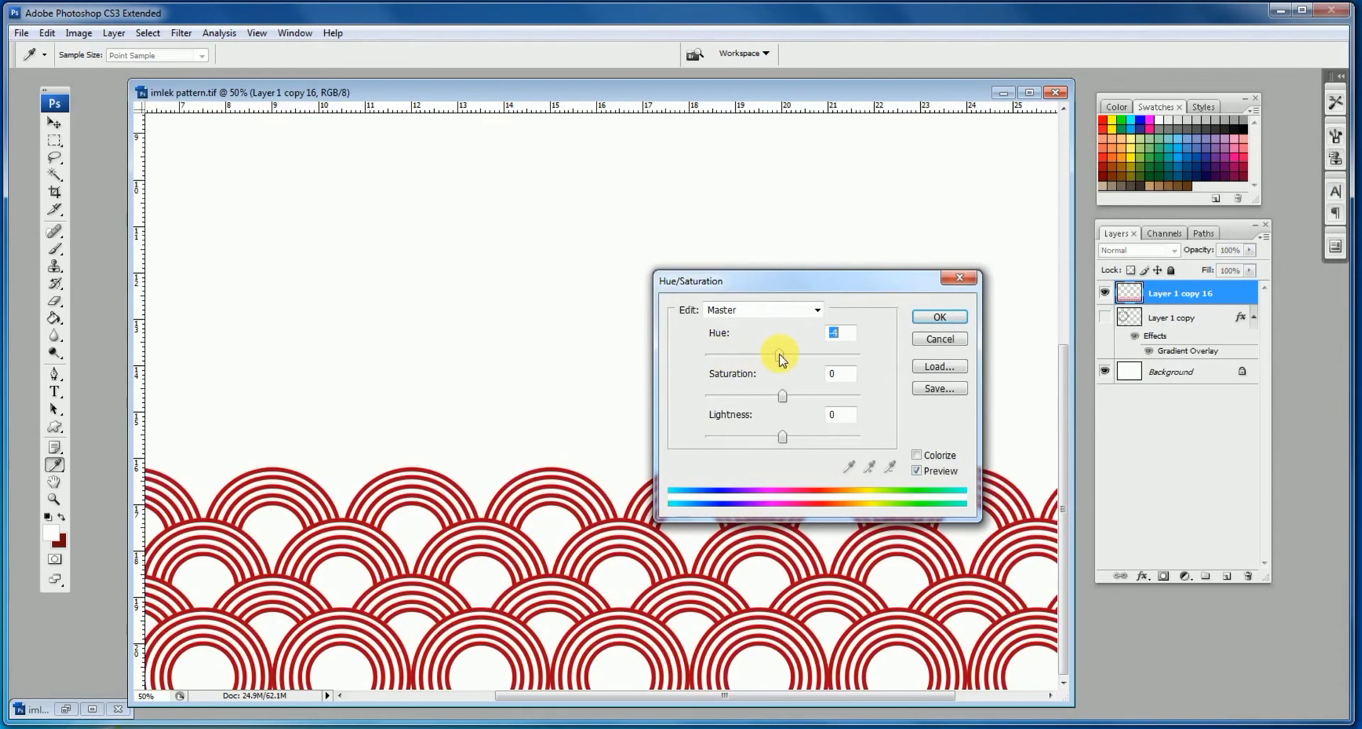
drag(751, 397, 800, 436)
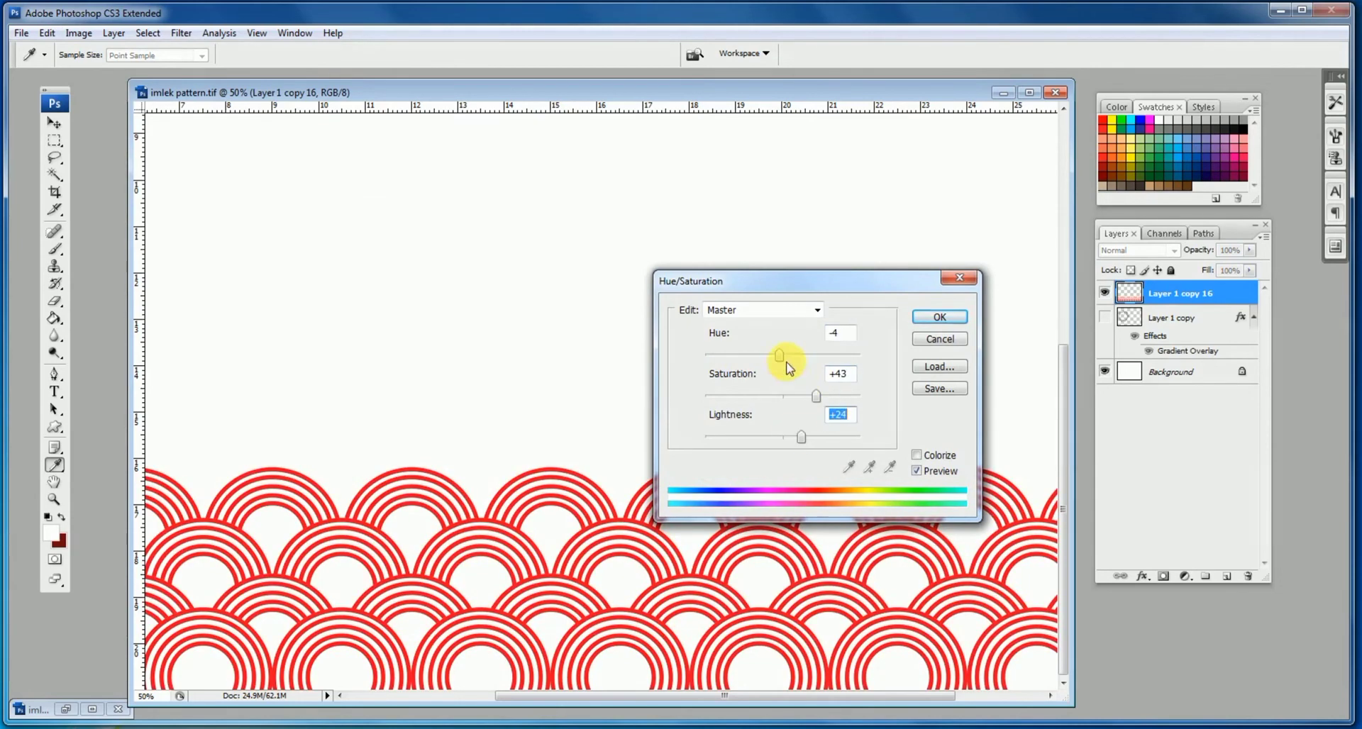
drag(780, 356, 822, 356)
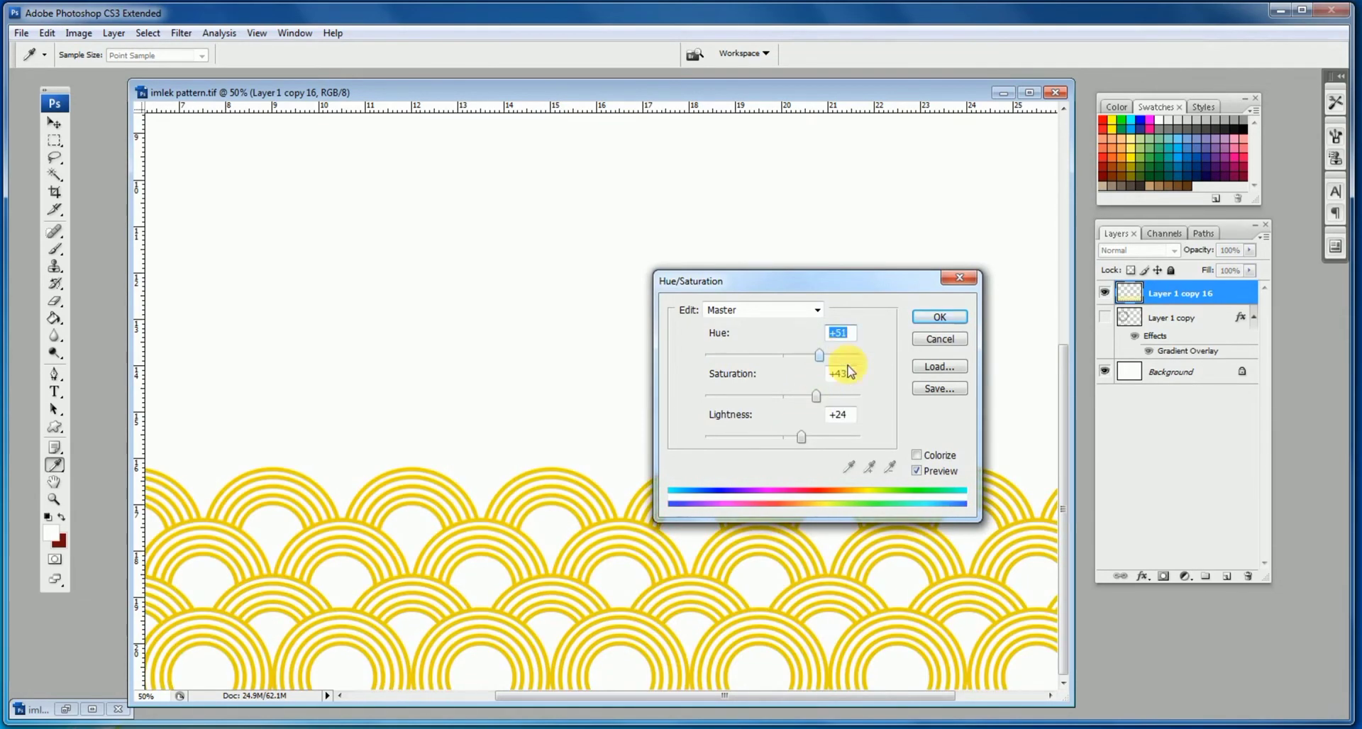
click(938, 317)
- Select the Background layer and set the foreground colour to bright red
key(ctrl+minus)
key(ctrl+minus)
key(ctrl+minus)
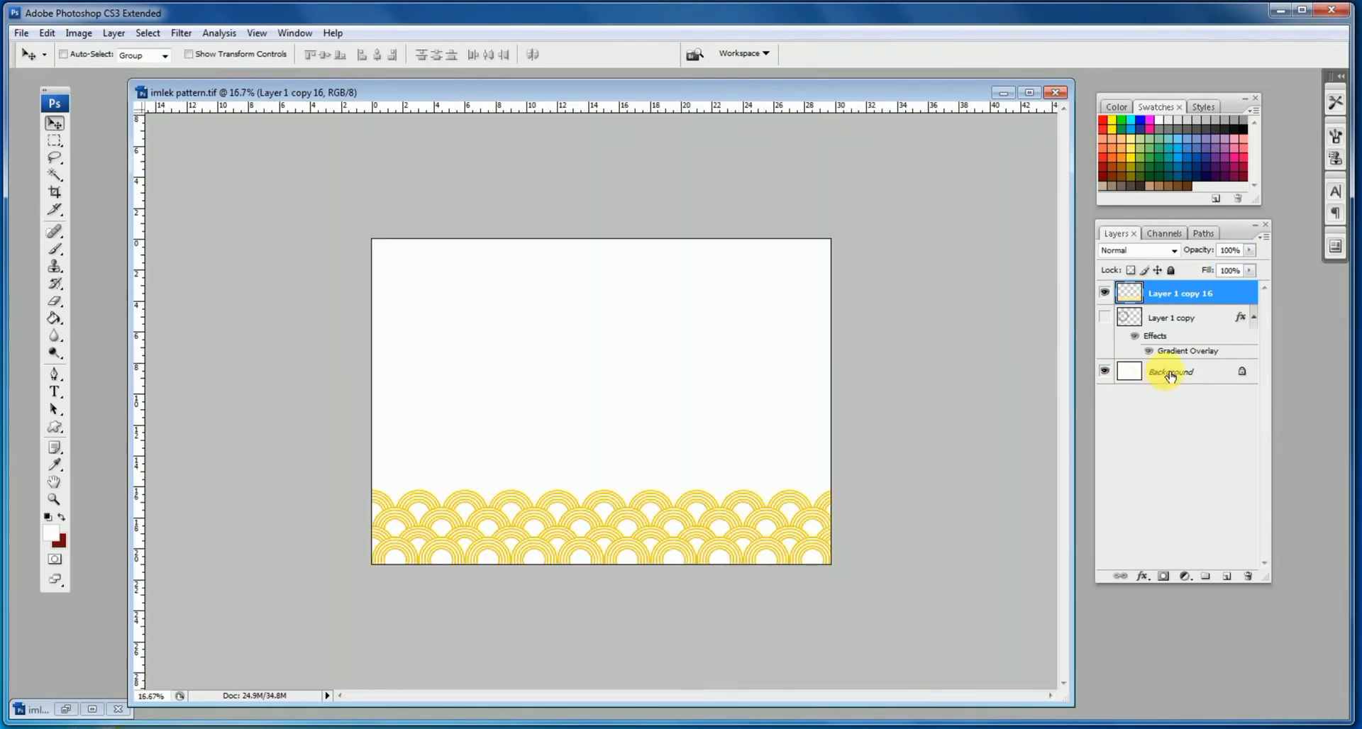
click(1170, 374)
key(ctrl+plus)
click(47, 531)
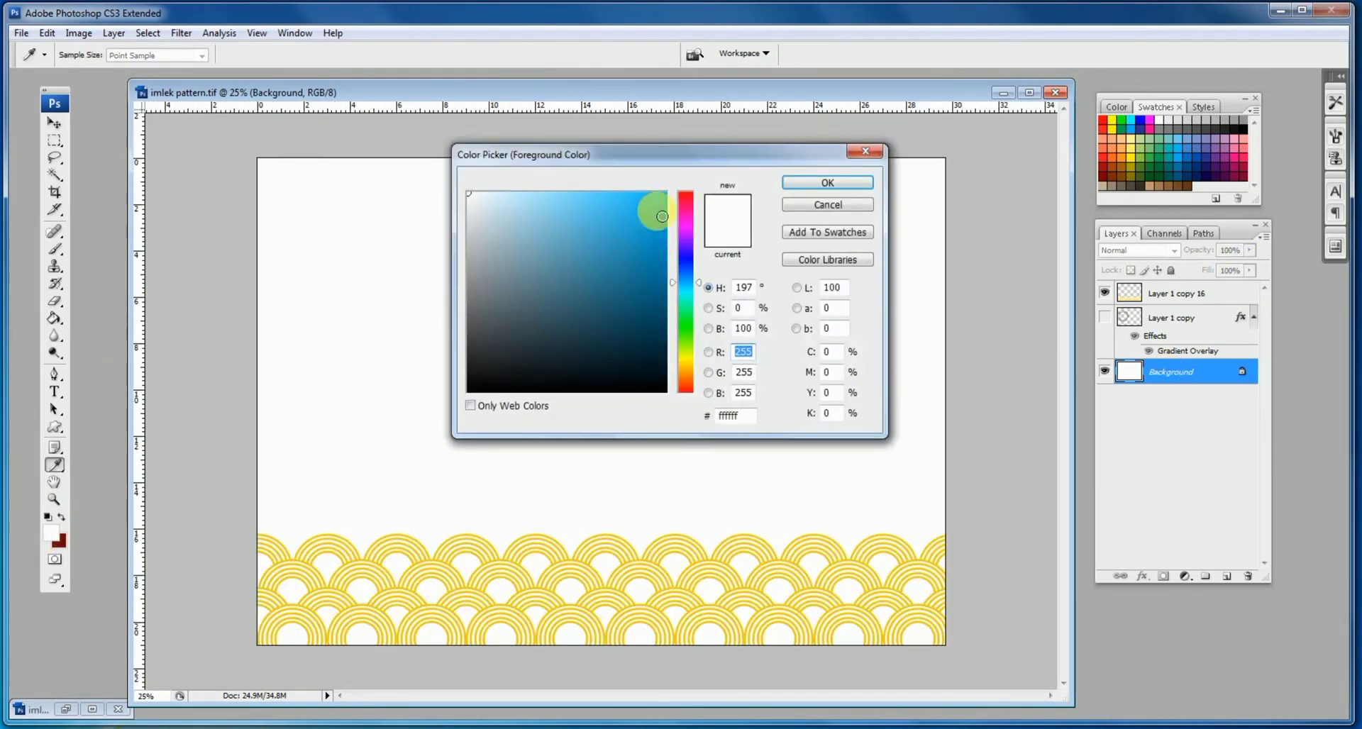
click(685, 192)
click(810, 185)
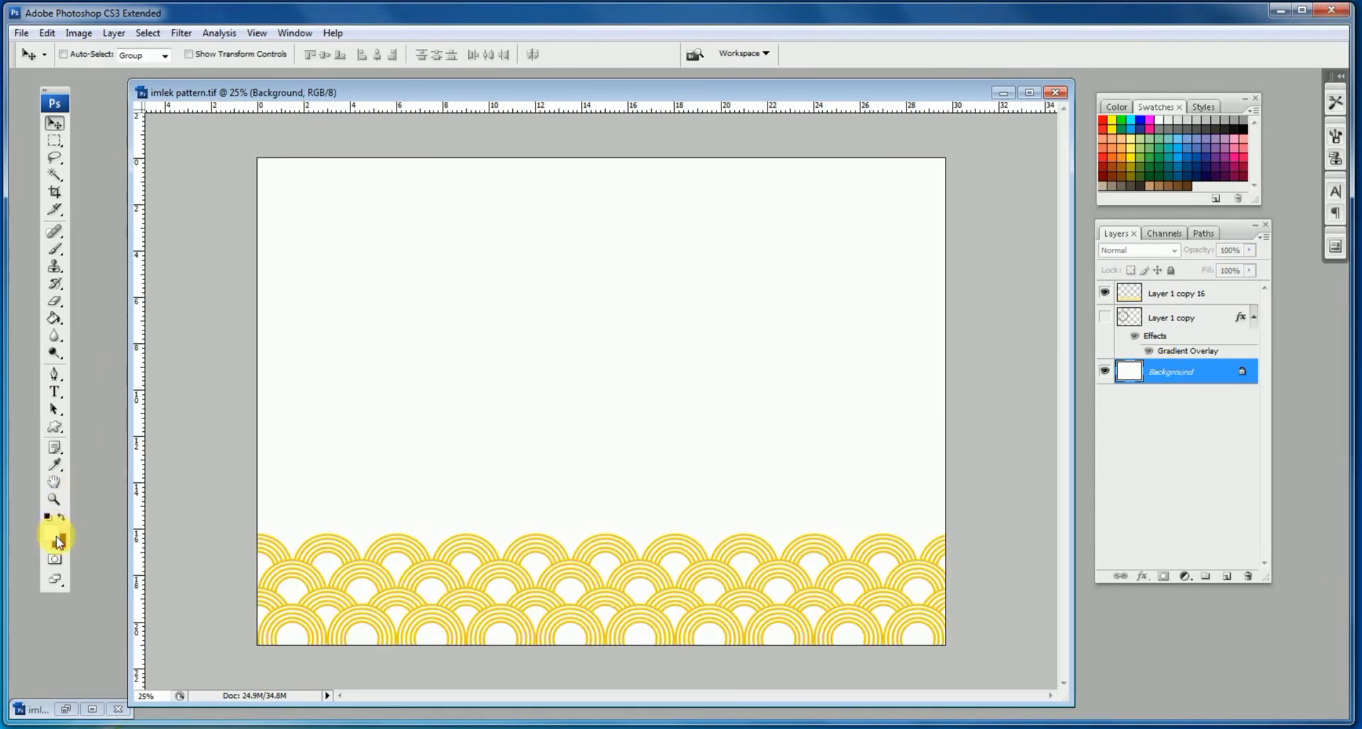
click(58, 541)
click(647, 224)
click(807, 184)
- Set the background colour to dark red
click(63, 544)
click(649, 305)
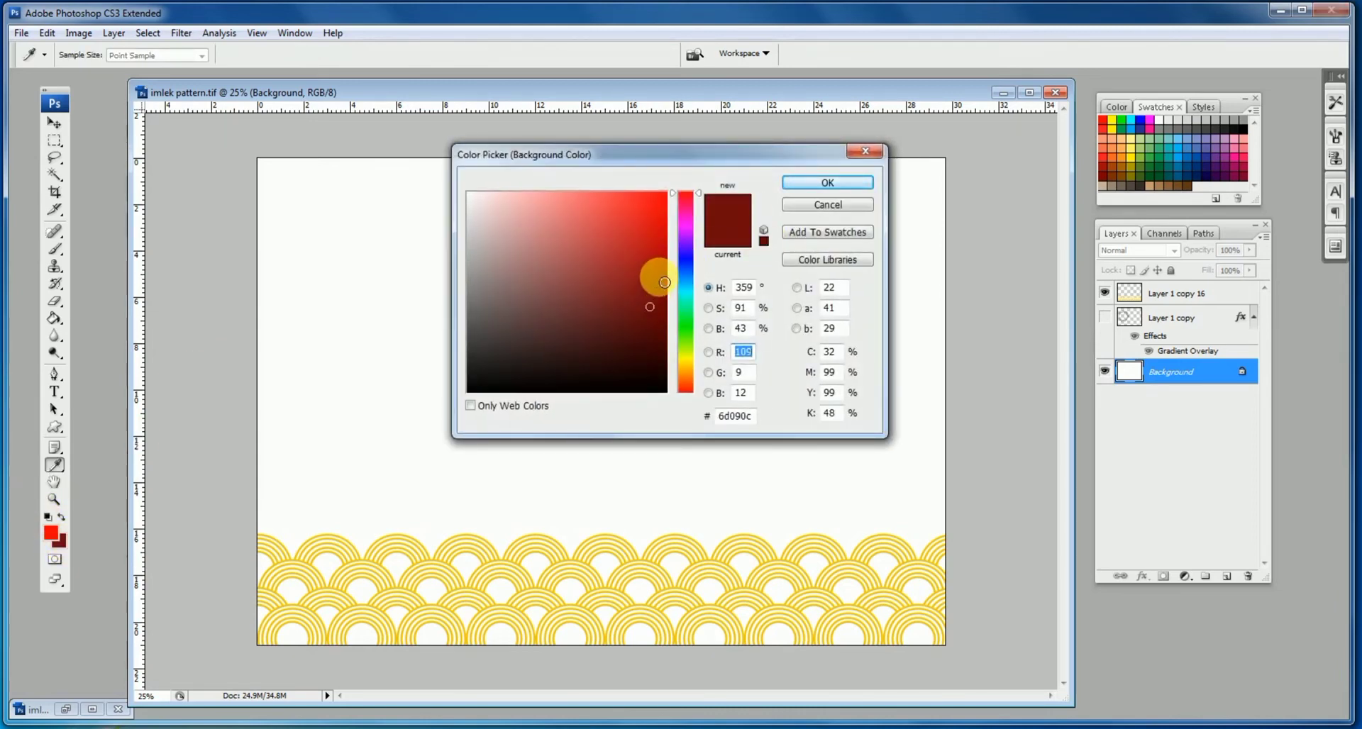
click(827, 182)
- Fill a new layer above the Background with a vertical foreground-to-background gradient, bright red at the top fading to dark red at the bottom
click(1227, 576)
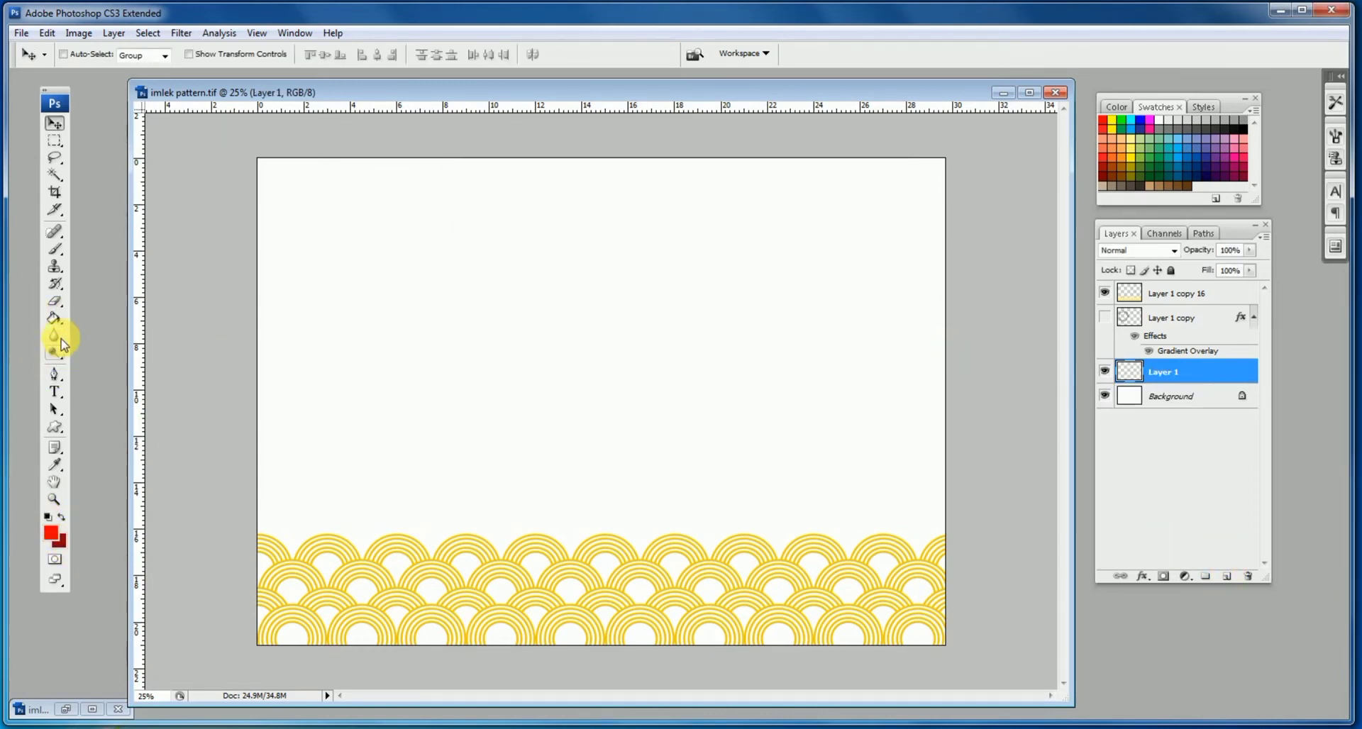
click(56, 319)
click(99, 316)
click(94, 55)
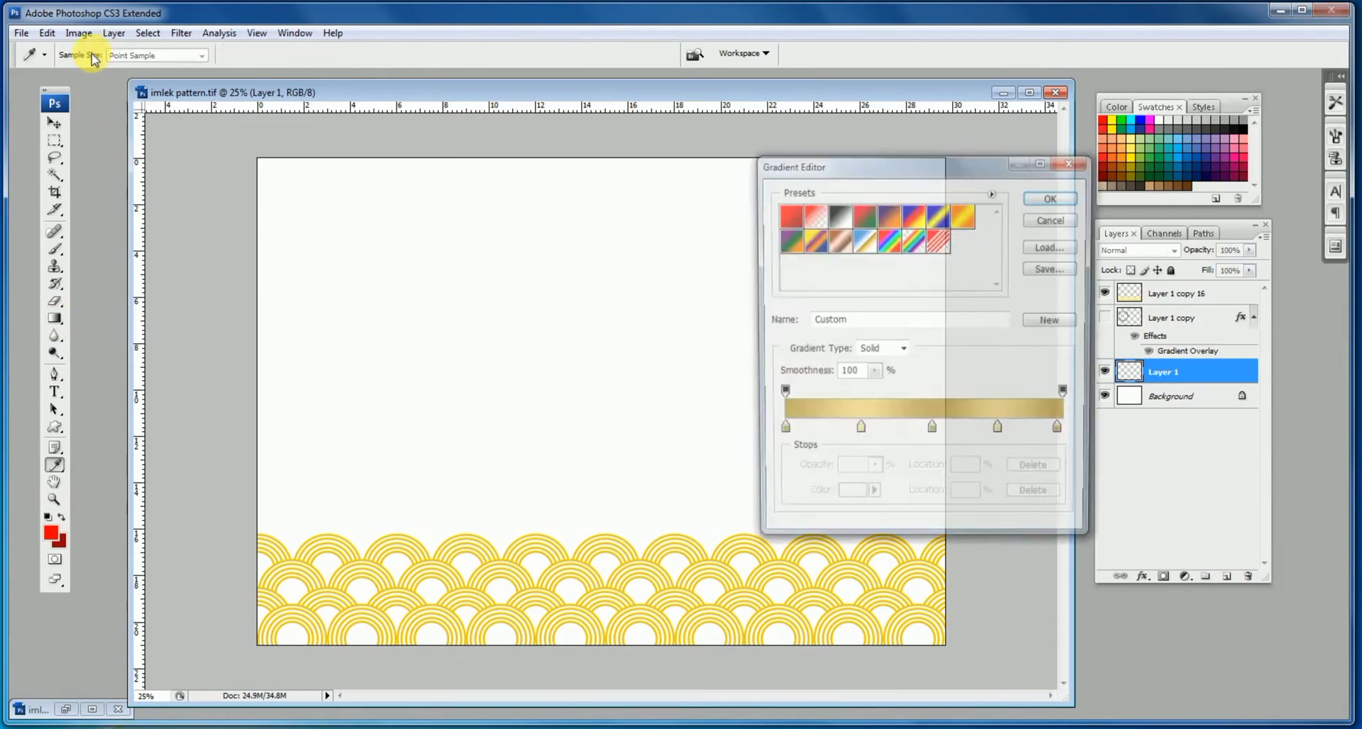
click(791, 215)
click(1049, 199)
drag(634, 631, 638, 418)
click(54, 122)
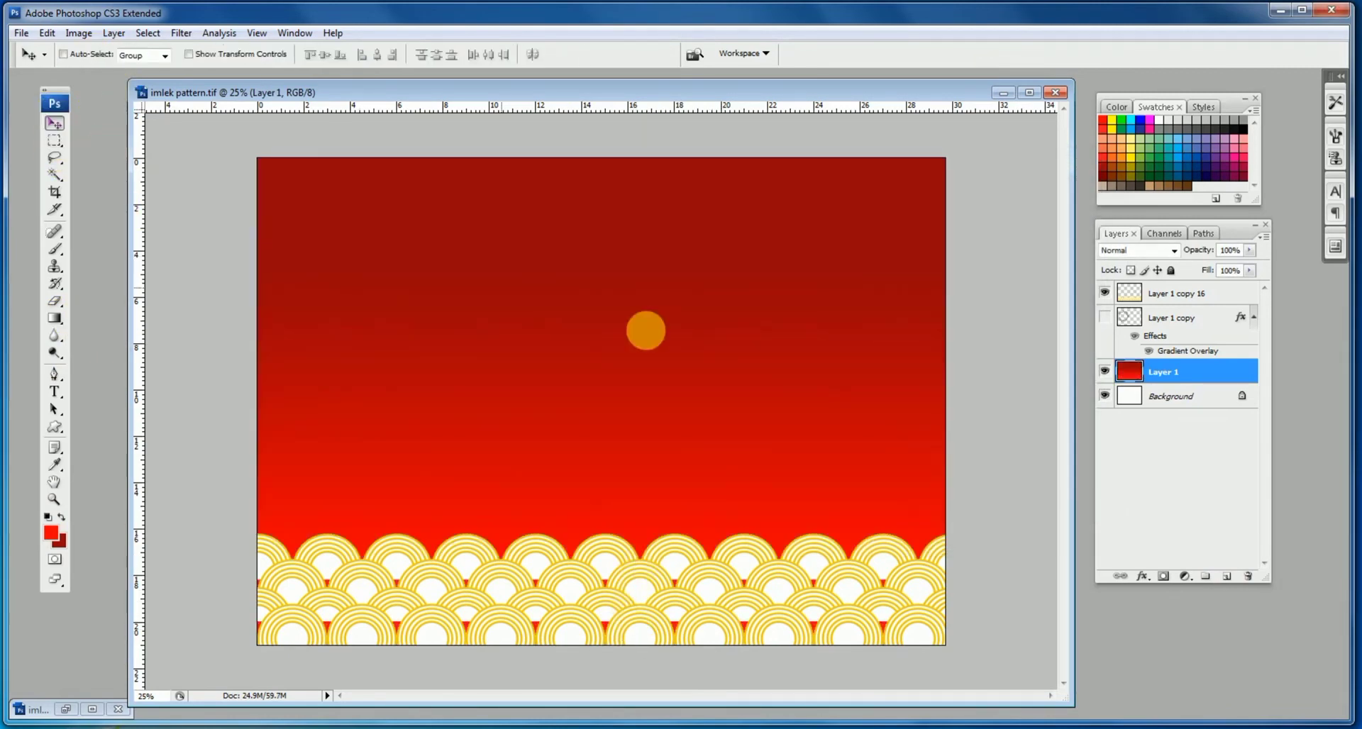
drag(53, 317, 117, 321)
drag(608, 314, 604, 193)
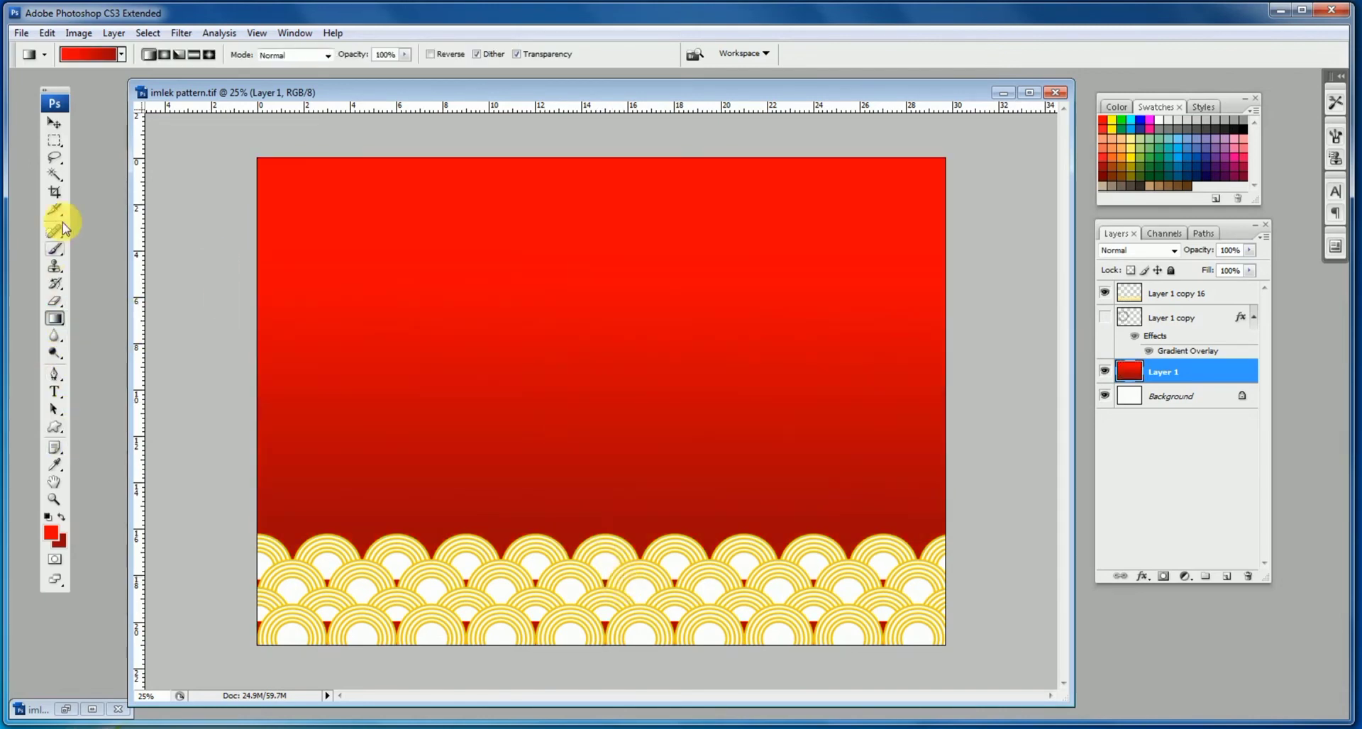
- Cut all white areas out of the wave pattern layer using a non-contiguous Magic Wand selection
click(54, 122)
ctrl+click(607, 554)
drag(617, 561, 310, 300)
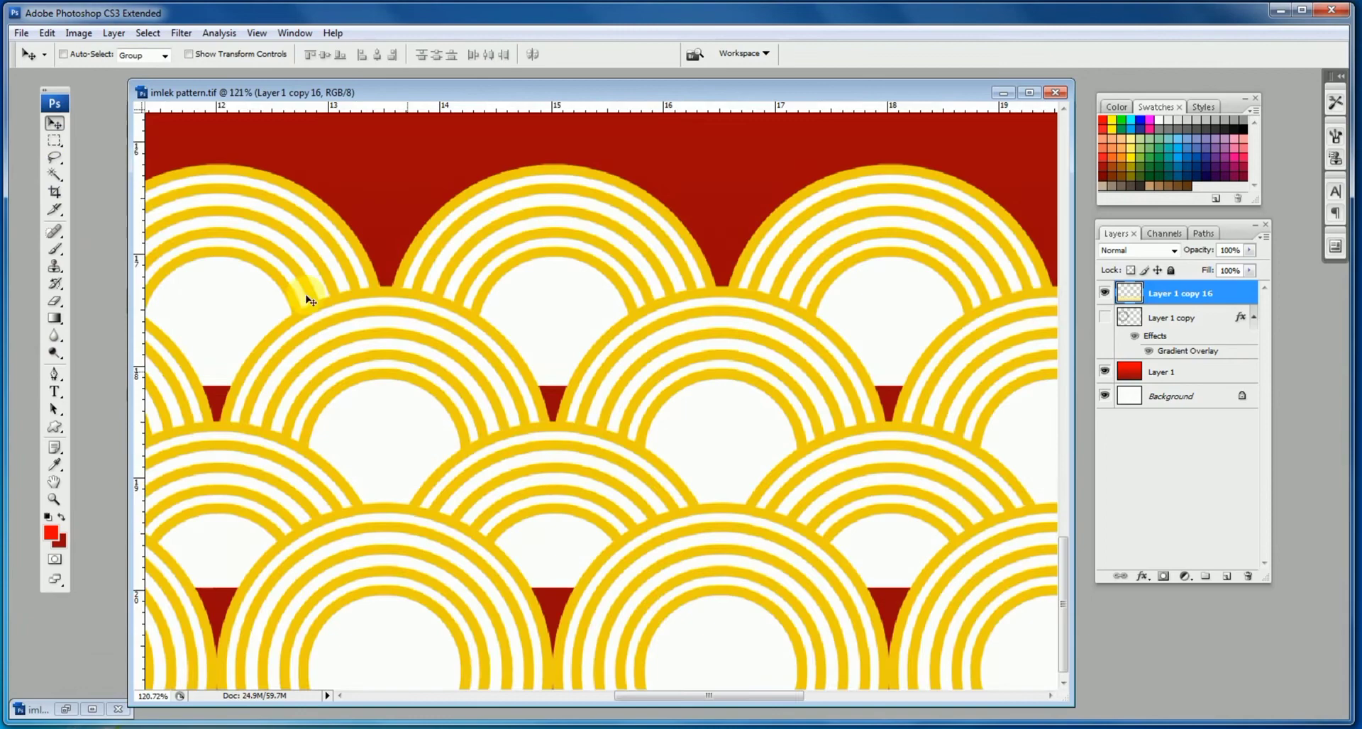
click(54, 174)
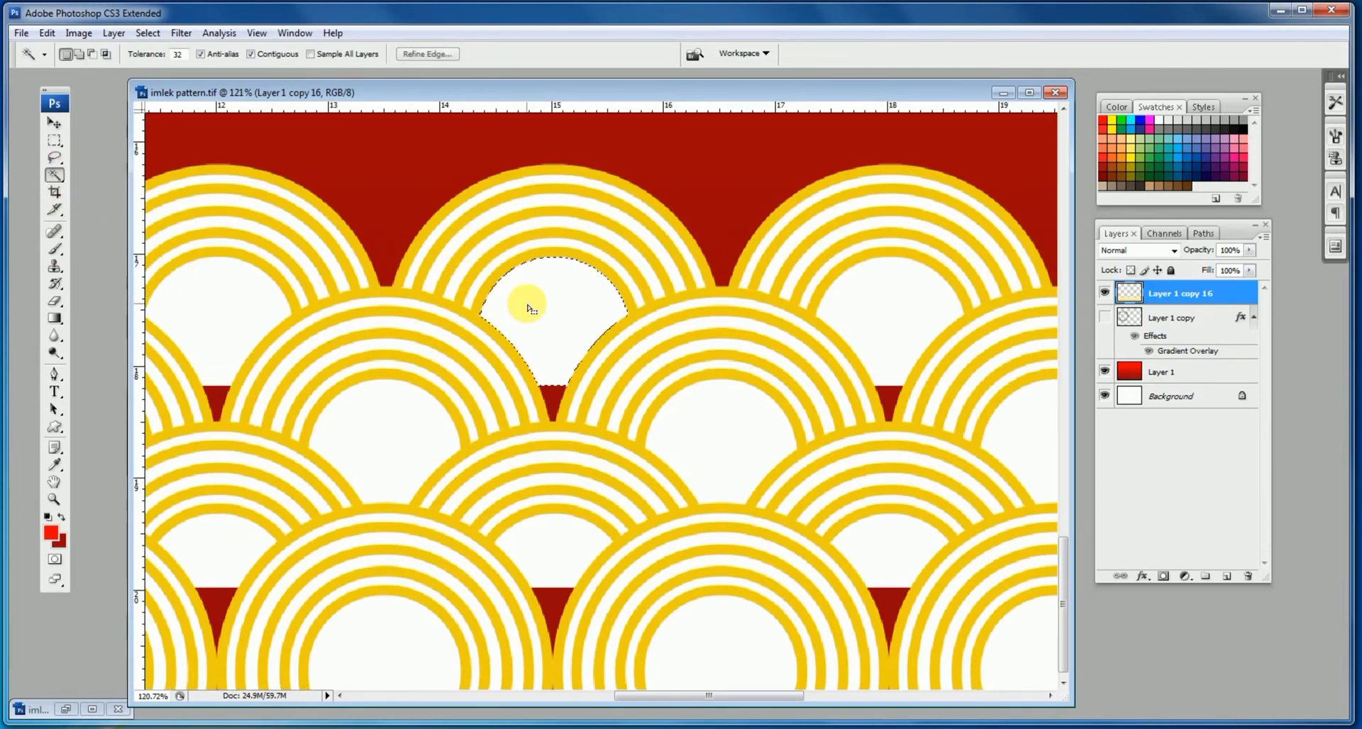
click(250, 54)
click(398, 437)
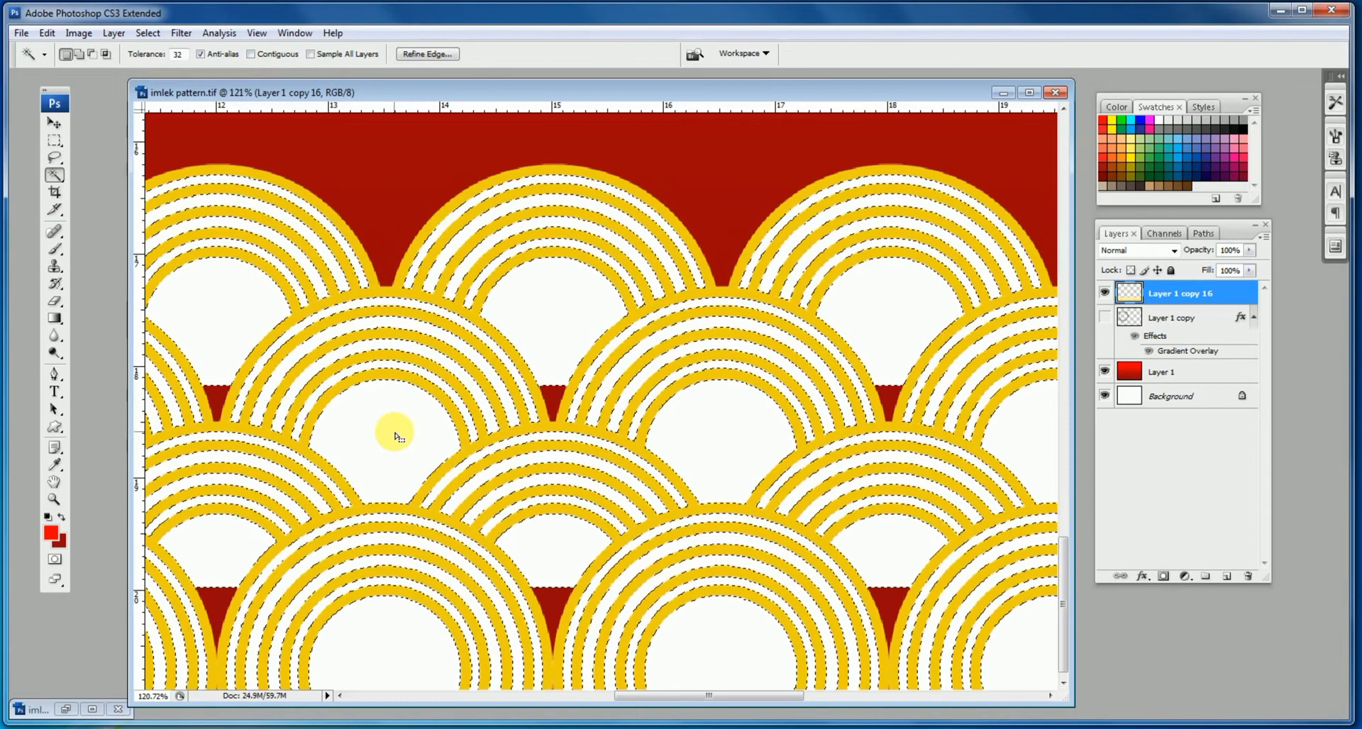
click(47, 33)
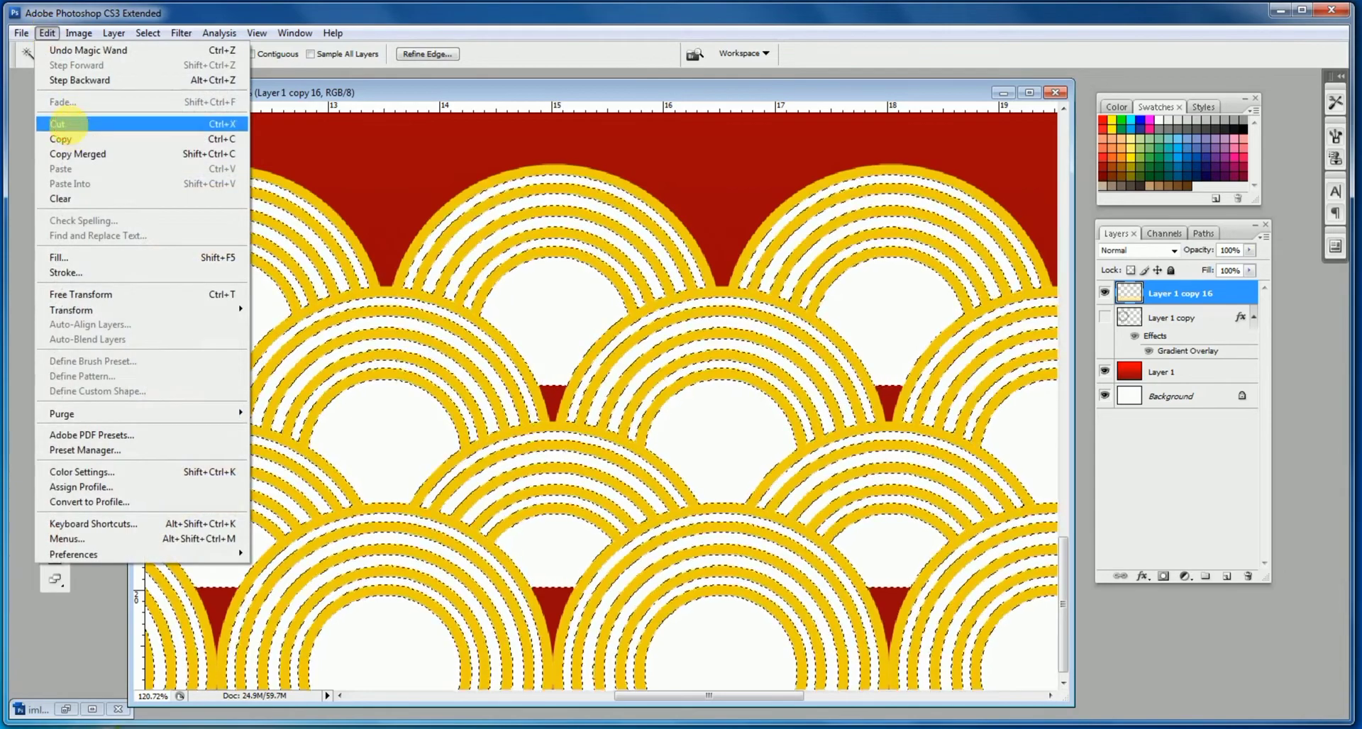
click(56, 124)
key(ctrl+minus)
key(ctrl+minus)
key(ctrl+minus)
key(ctrl+minus)
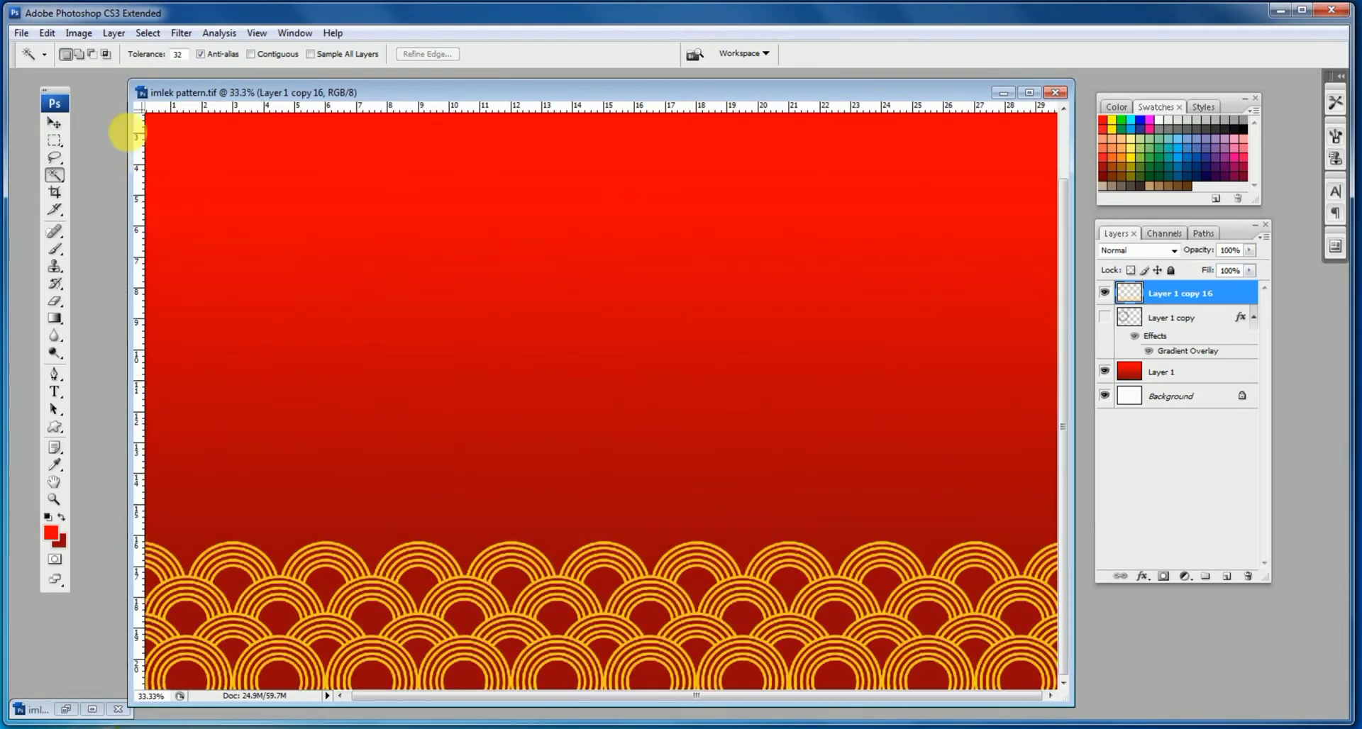
key(v)
key(ctrl+minus)
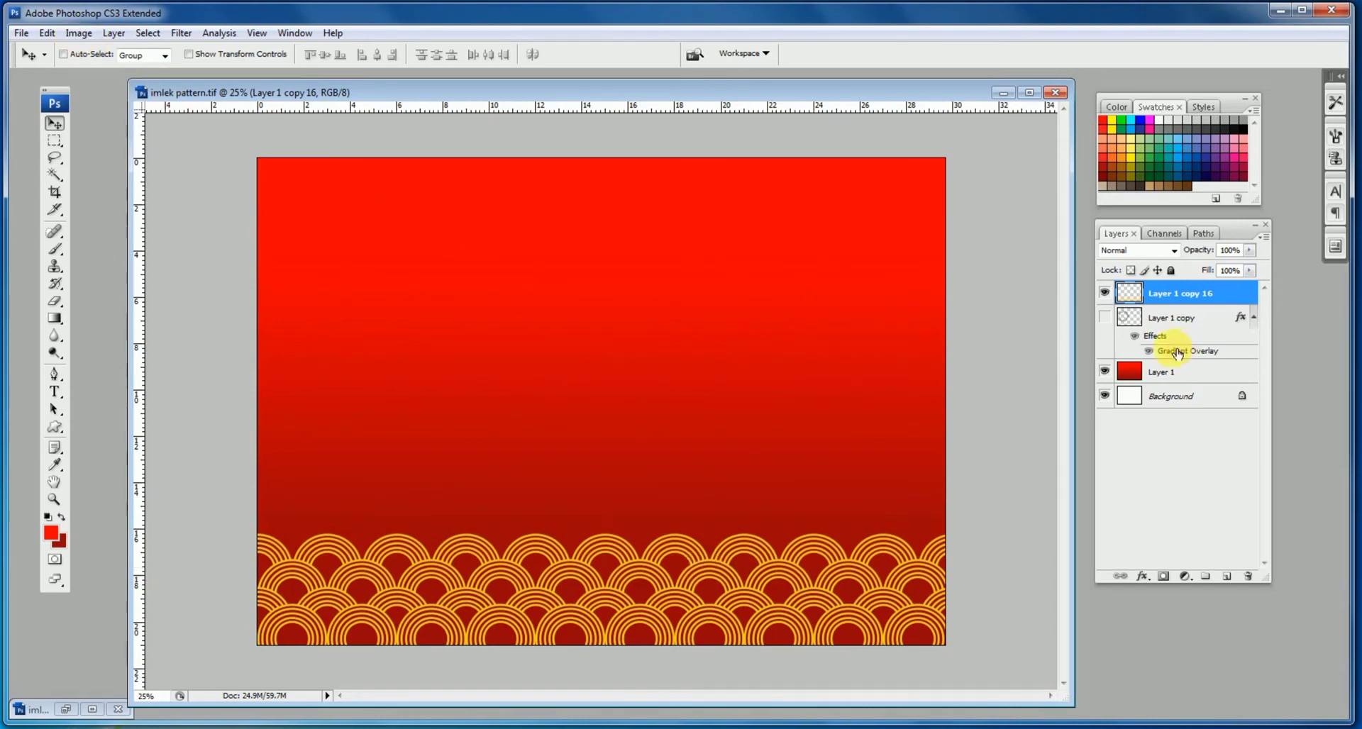
- Show the meander ring above the waves in the canvas's right half and copy its gold Gradient Overlay to the wave layer
click(1103, 318)
drag(1193, 324, 1163, 283)
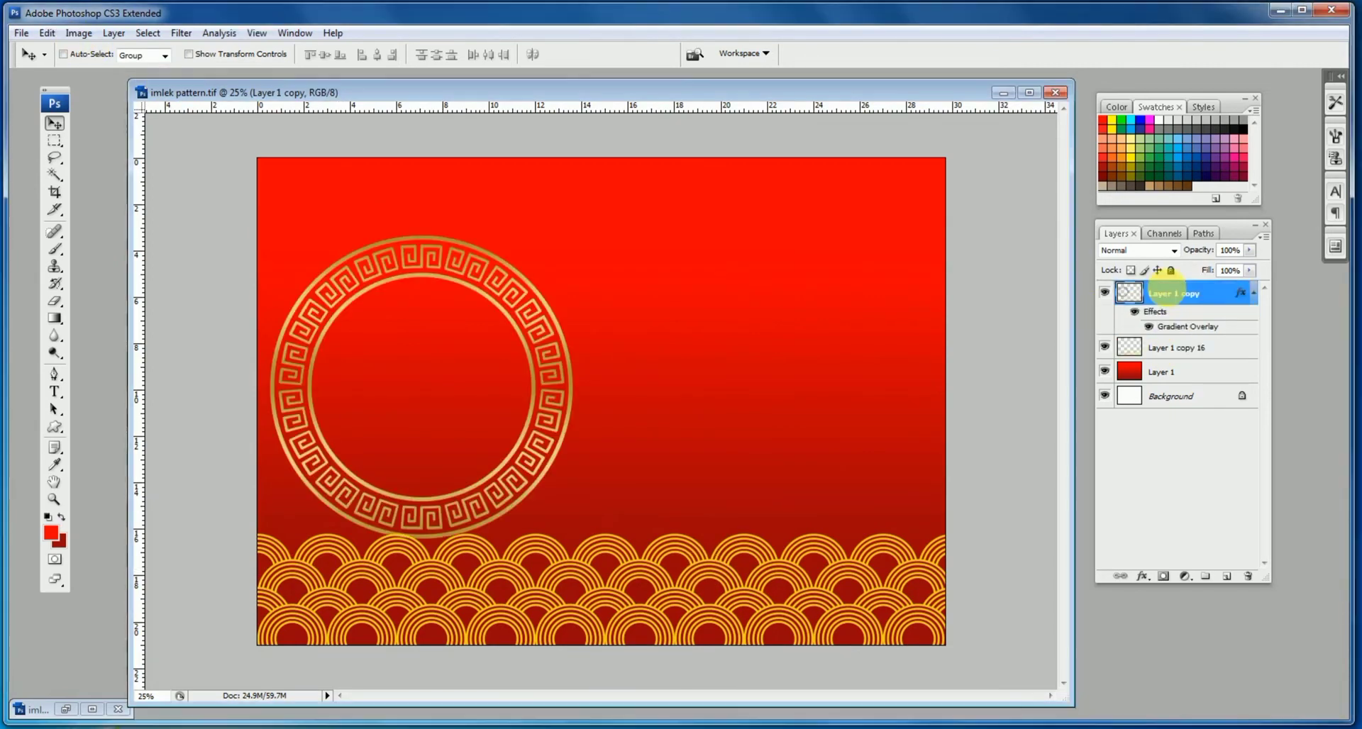
drag(567, 349, 879, 321)
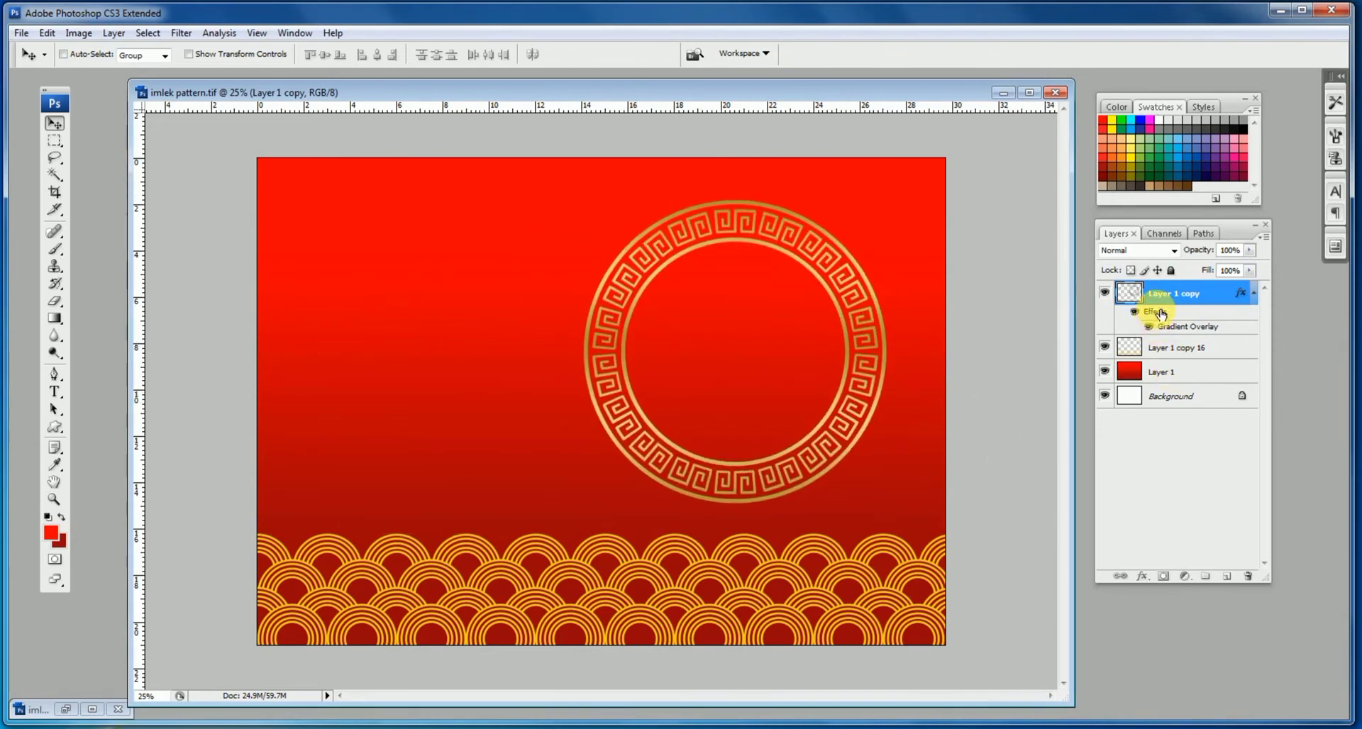
drag(1159, 312, 1161, 350)
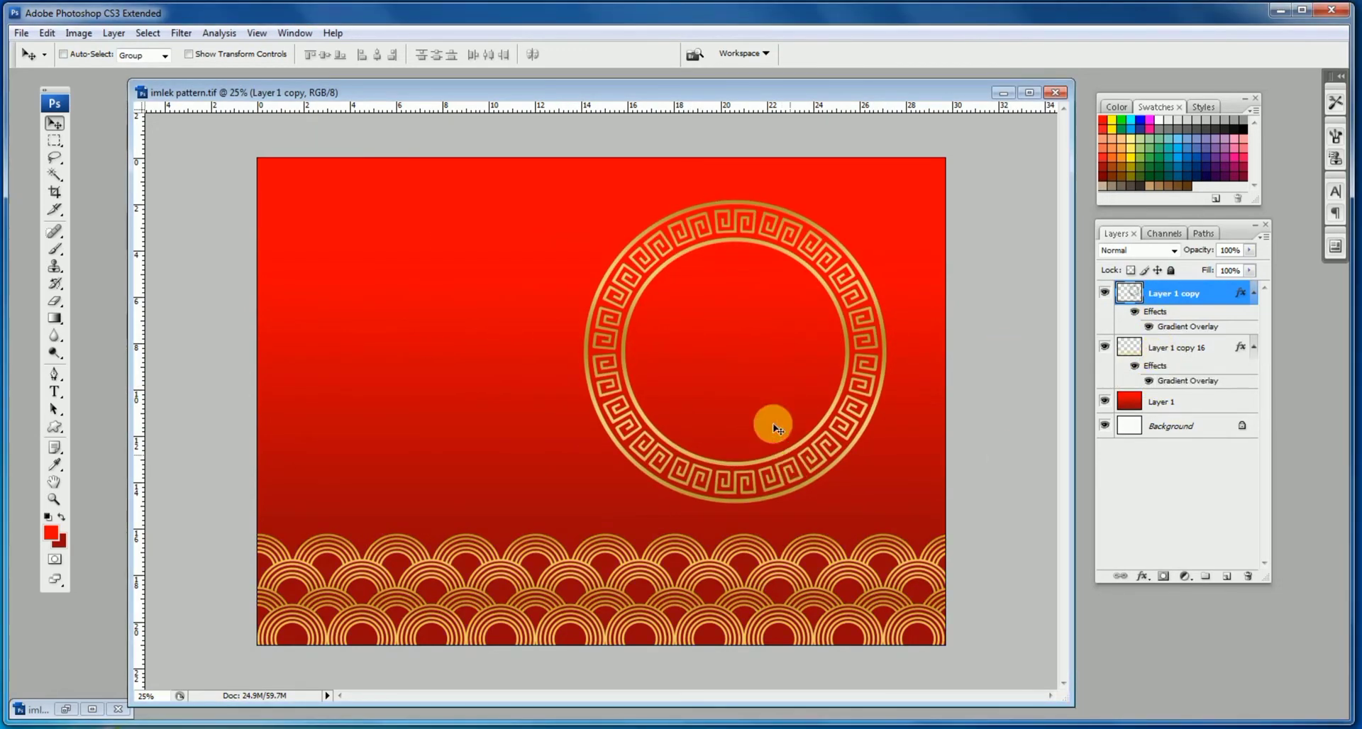
- Darken the red gradient layer with Curves by lowering the midtones of the RGB channel
click(1195, 402)
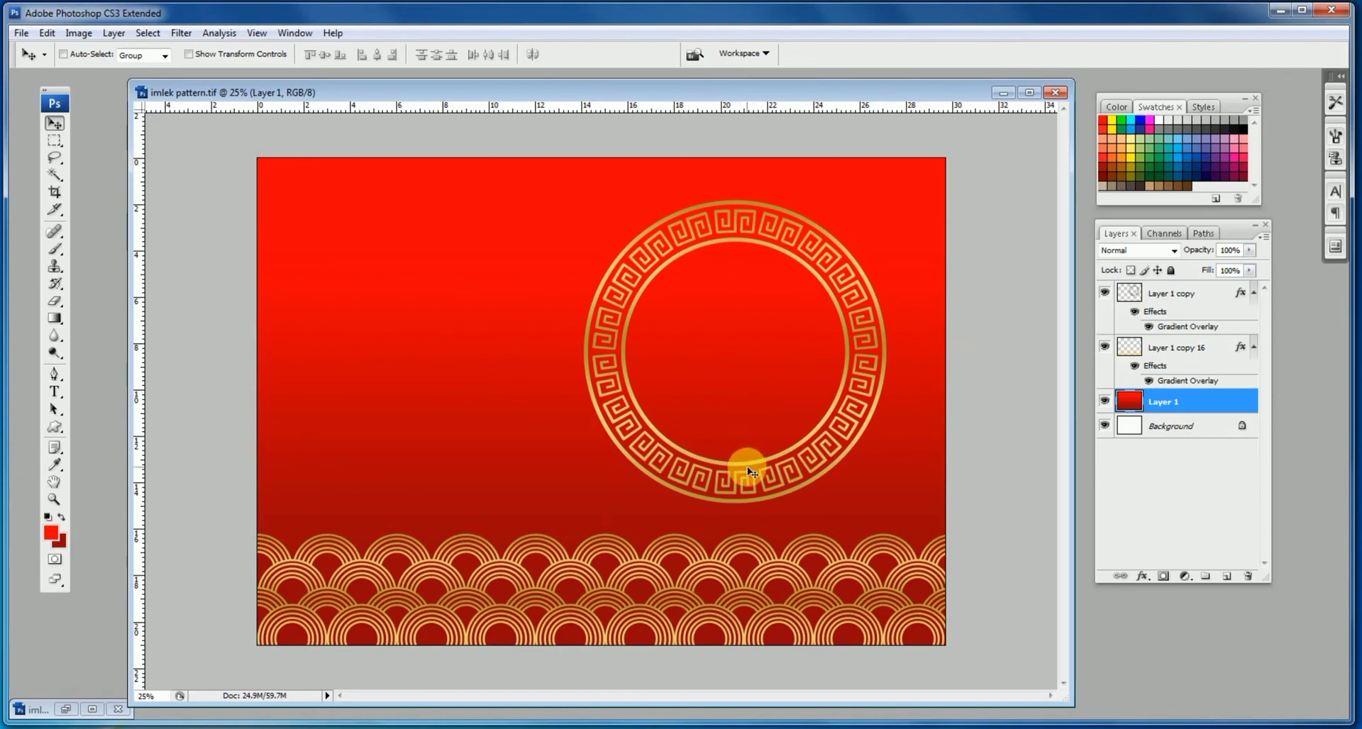
drag(747, 463, 756, 463)
key(ctrl+z)
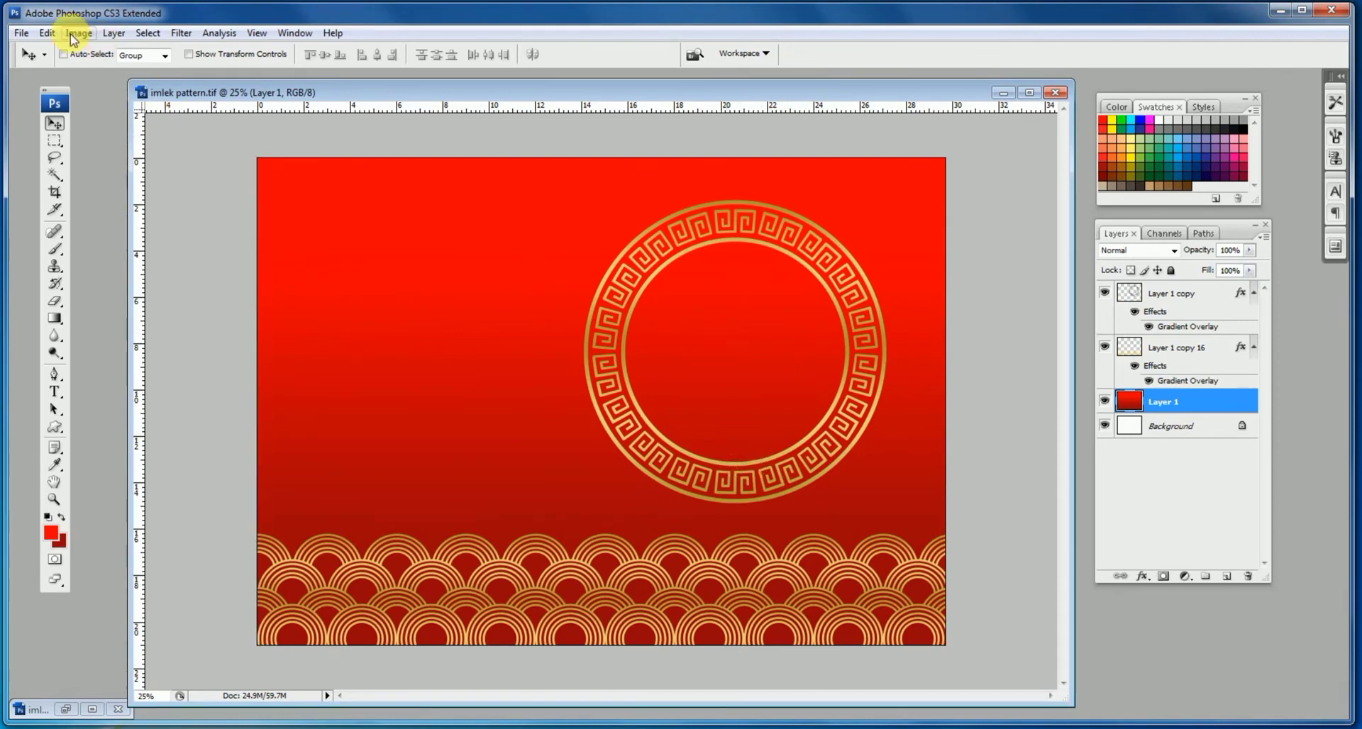
click(23, 33)
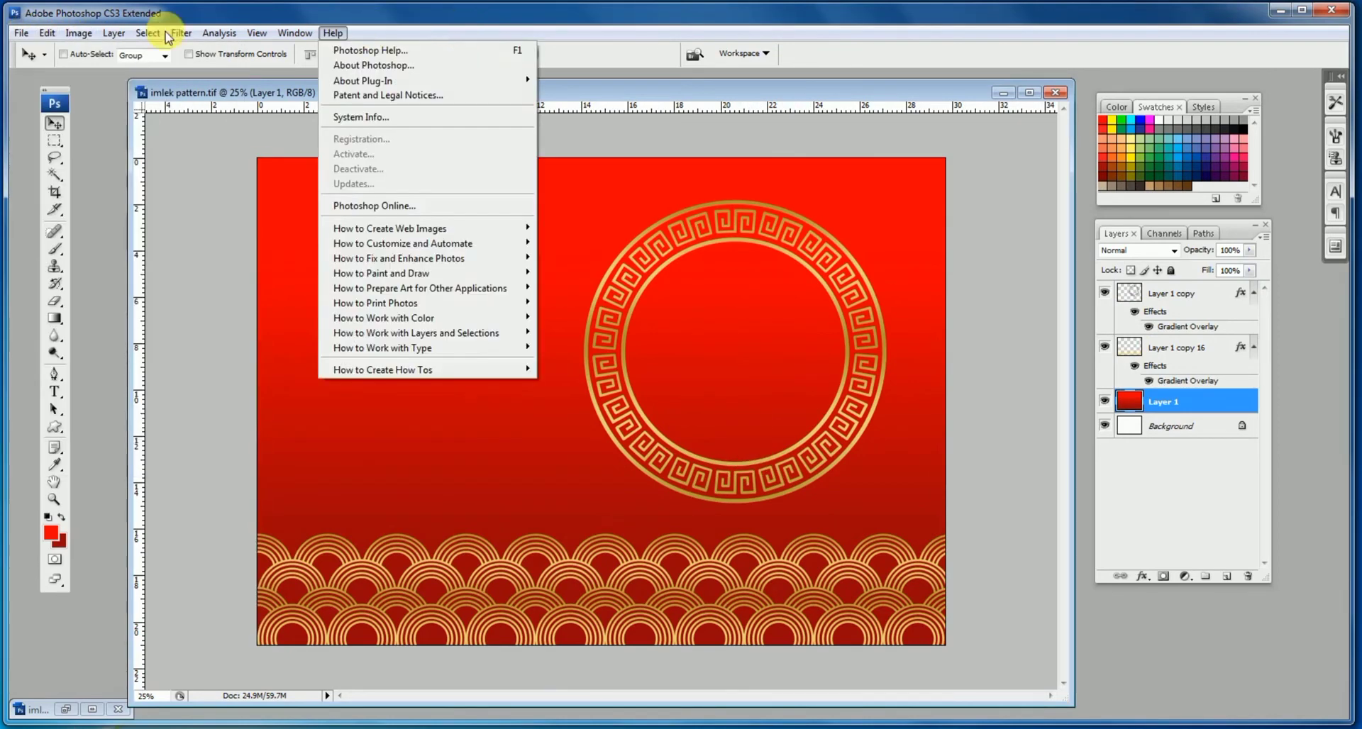
click(319, 184)
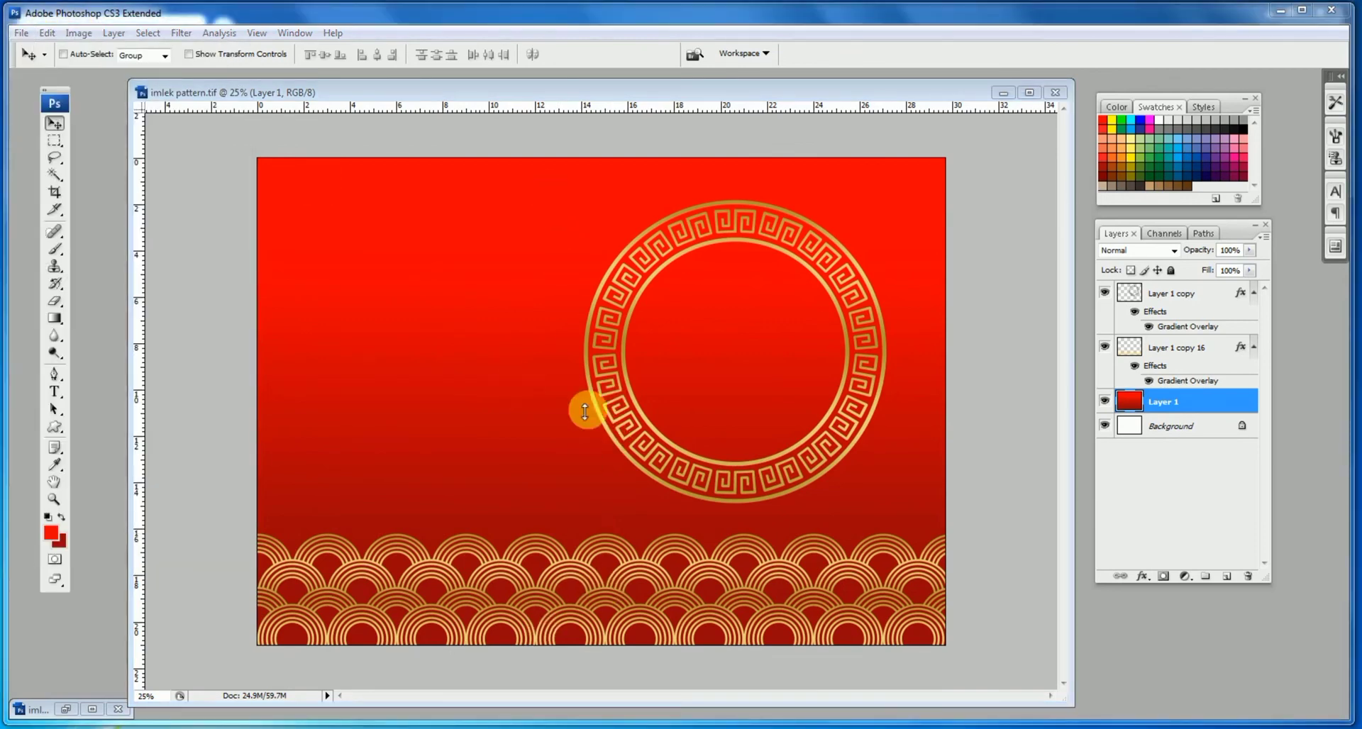
key(ctrl+m)
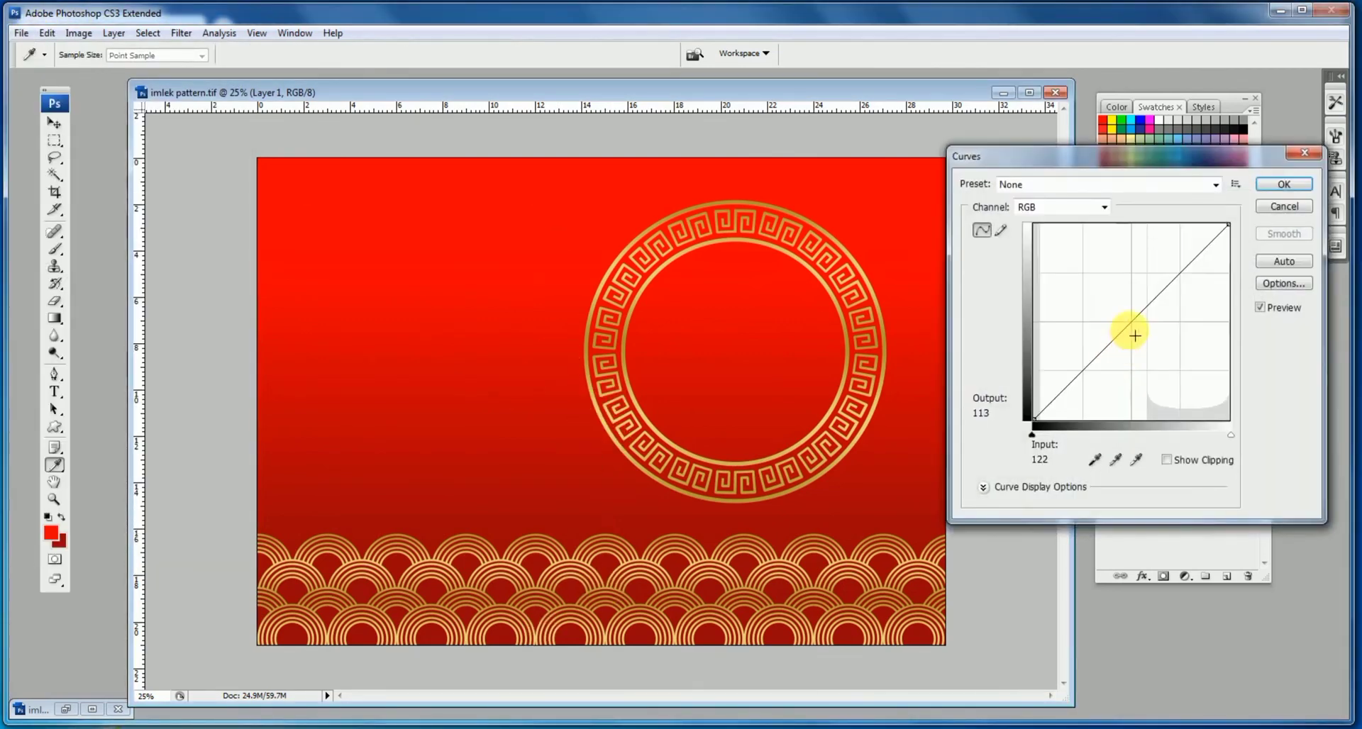
drag(1130, 334, 1140, 352)
click(1285, 185)
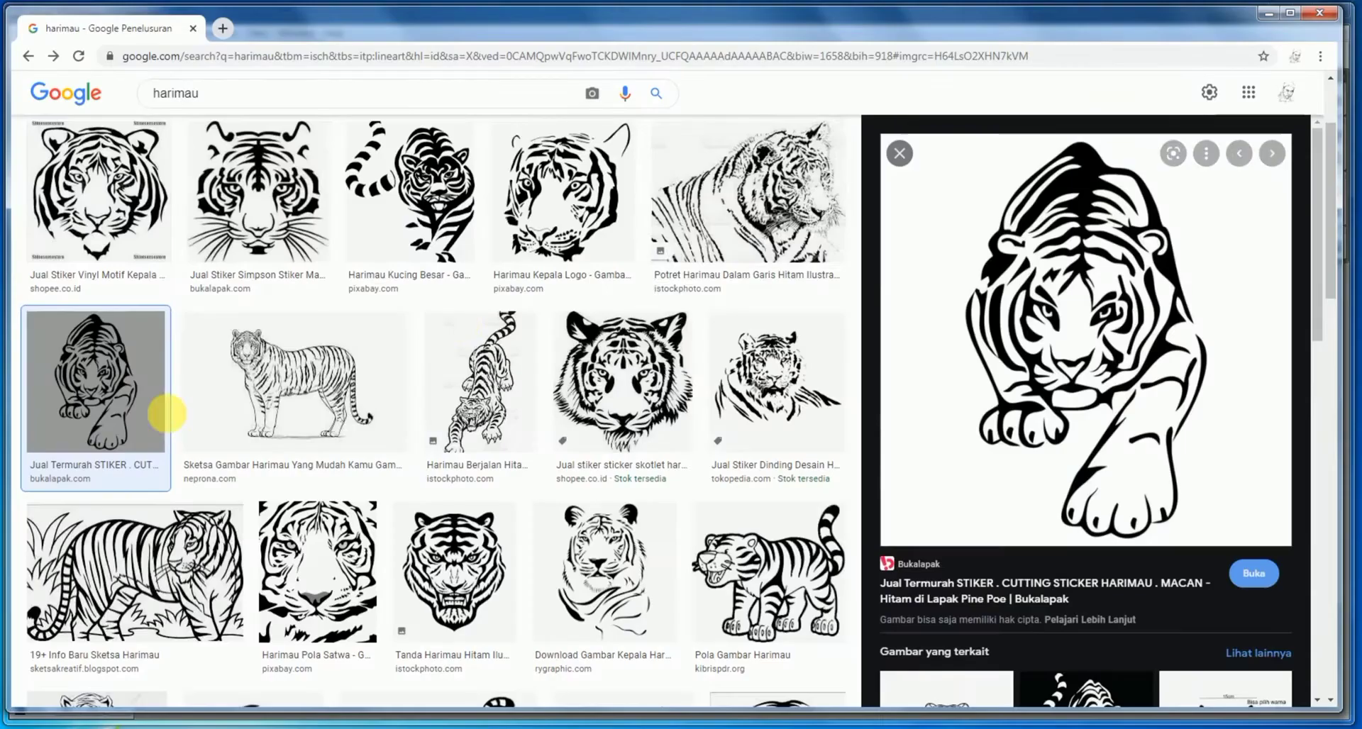
- In the browser's harimau image results, save the previewed Bukalapak walking-tiger drawing to the Desktop as data.jpeg
right_click(1090, 325)
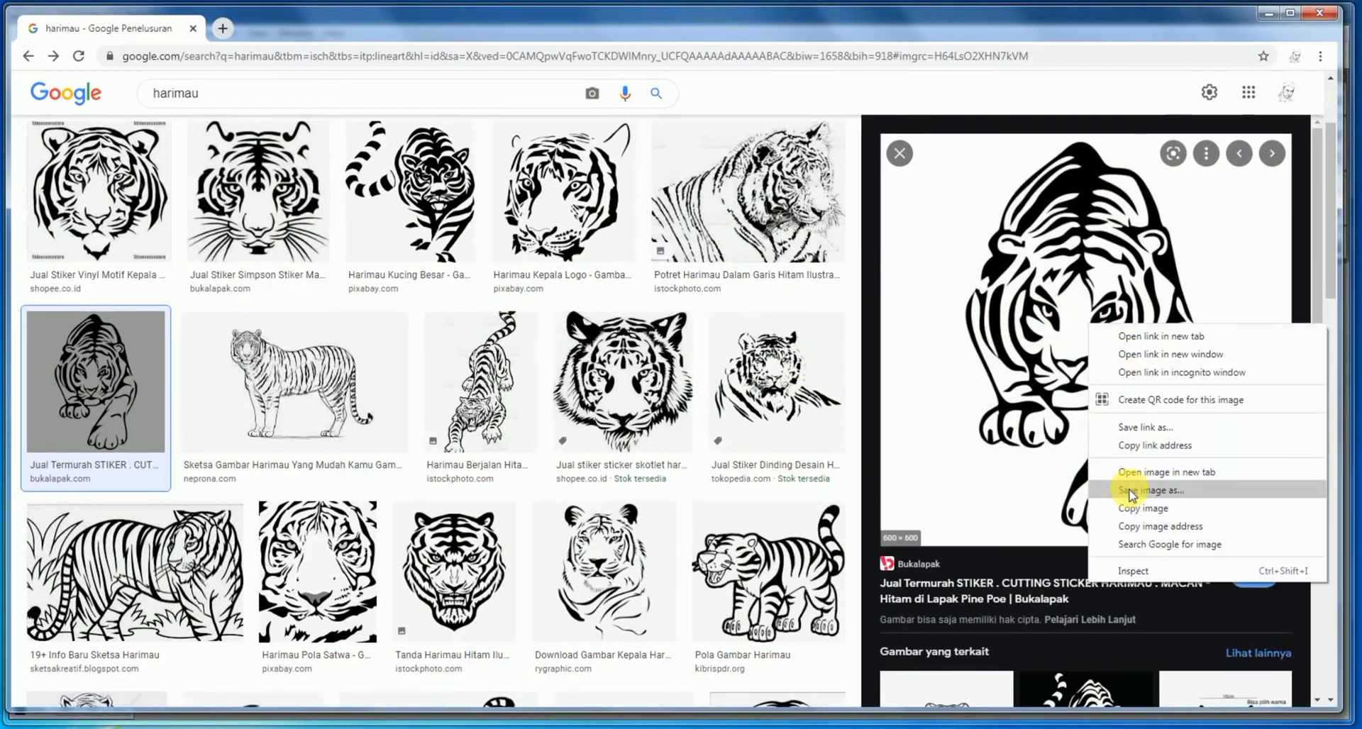
click(1135, 491)
click(84, 113)
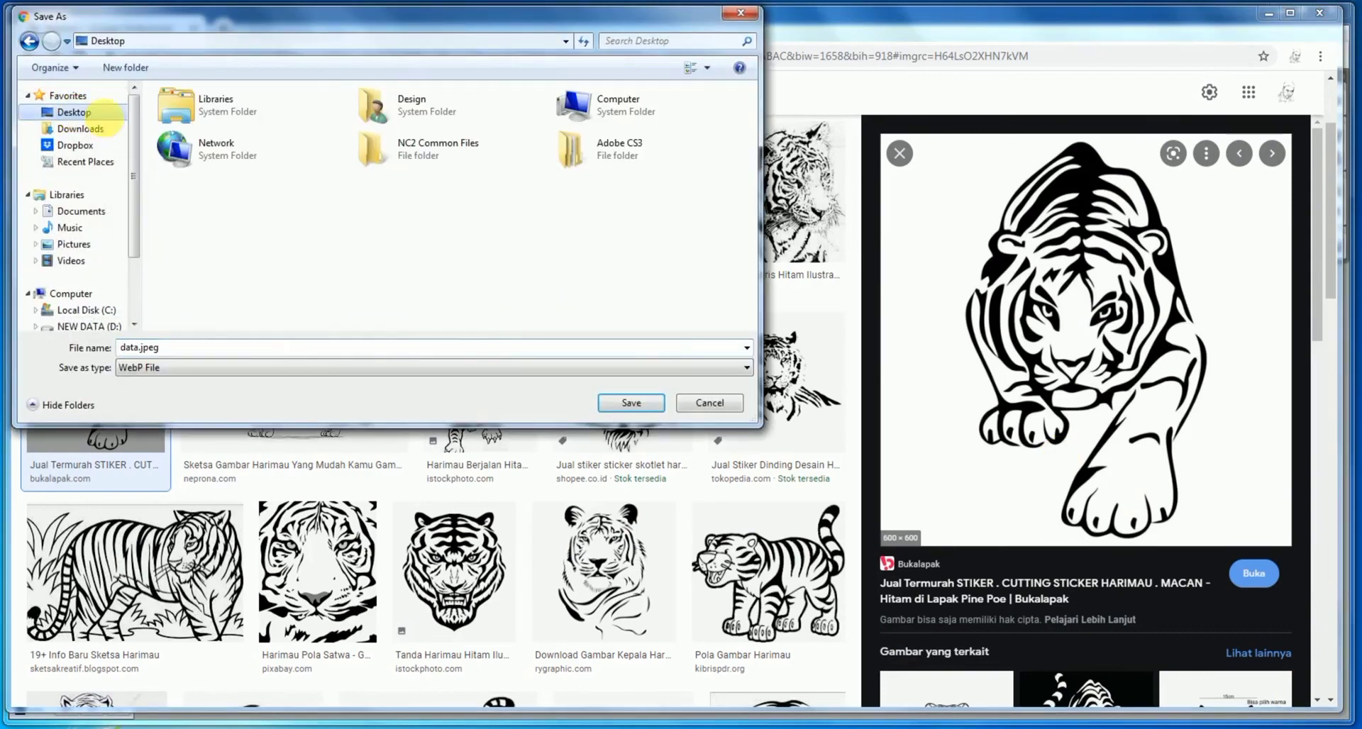
click(644, 403)
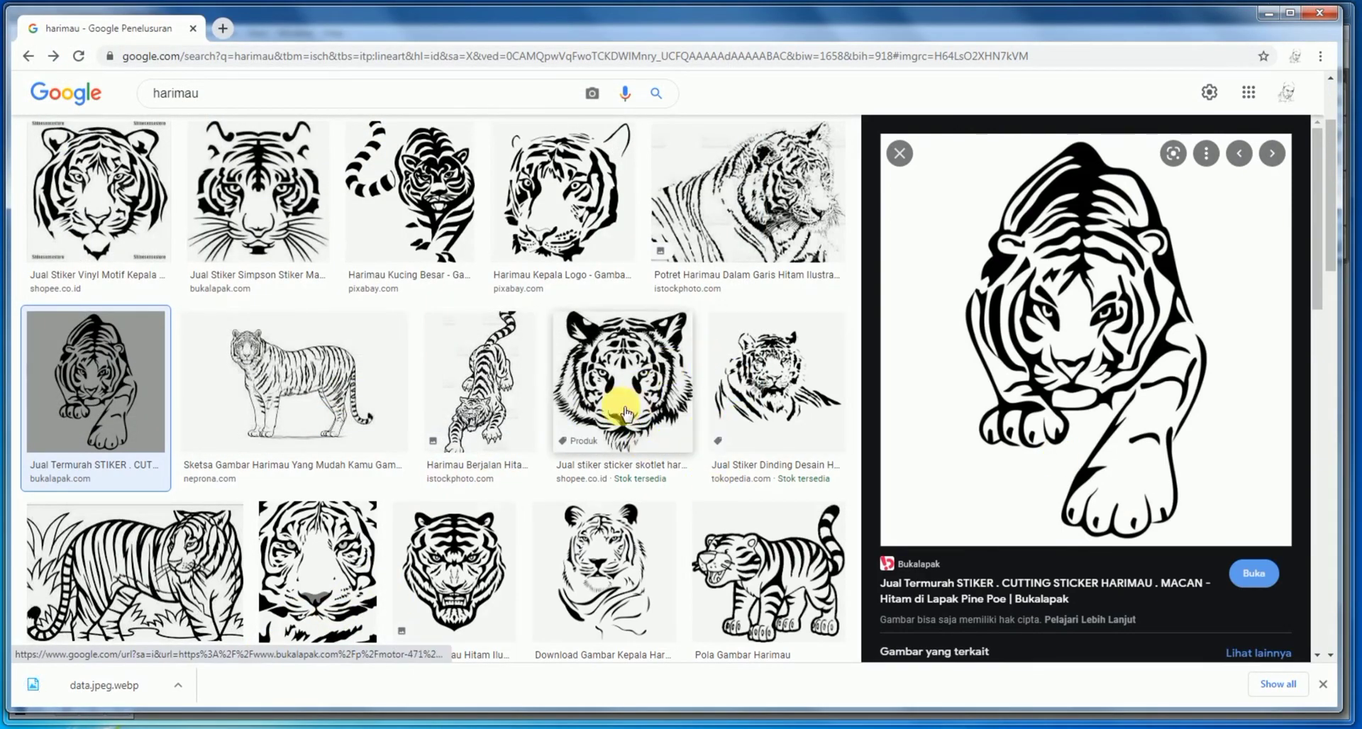
- Preview the Pixabay "Harimau Kucing Besar" tiger and save it to the Desktop as PNG image tiger-309914_960_720
click(456, 207)
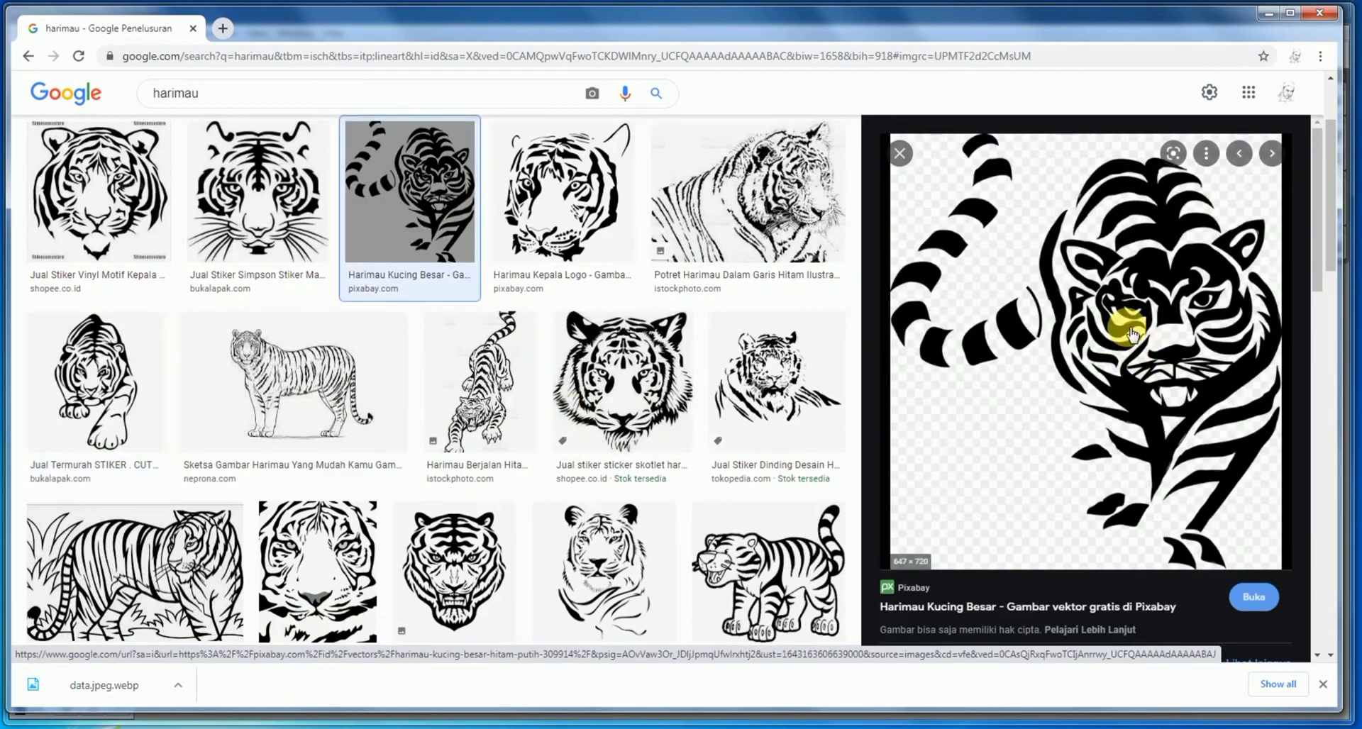
right_click(1128, 331)
click(1163, 494)
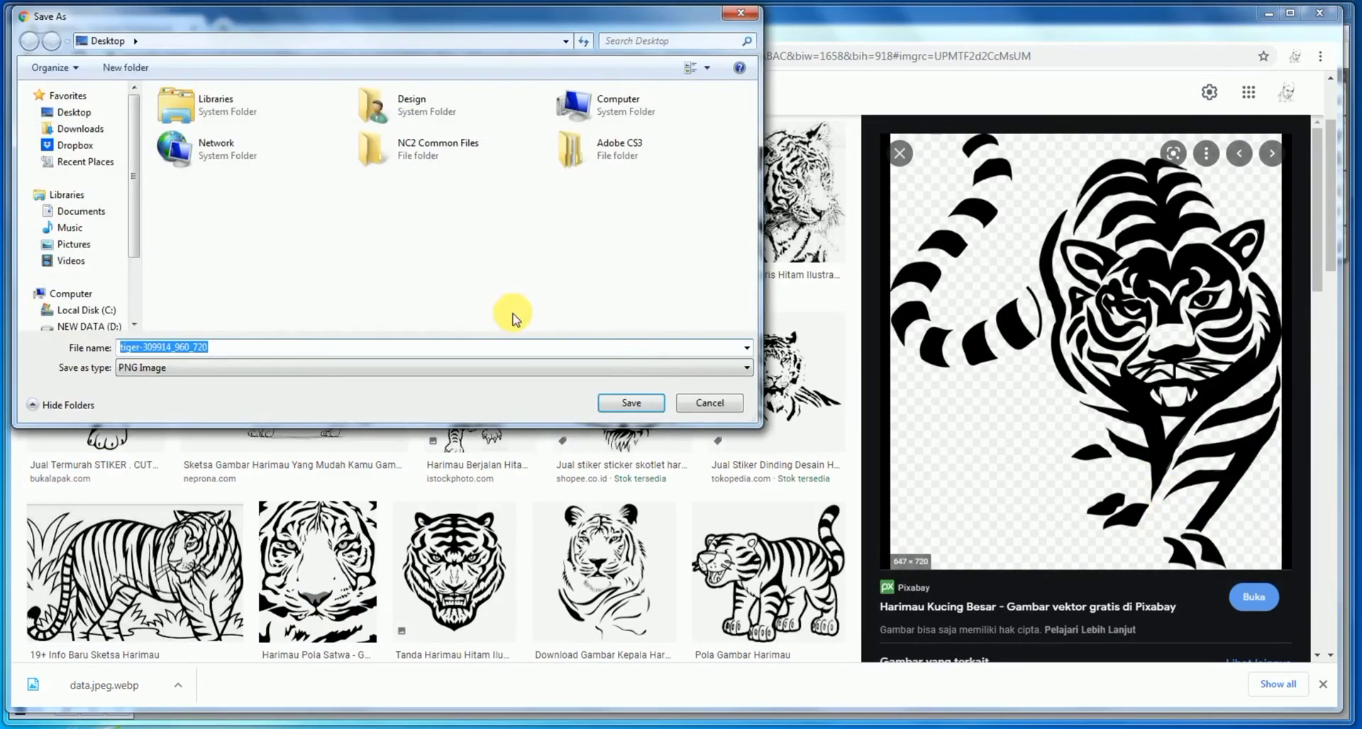
click(642, 410)
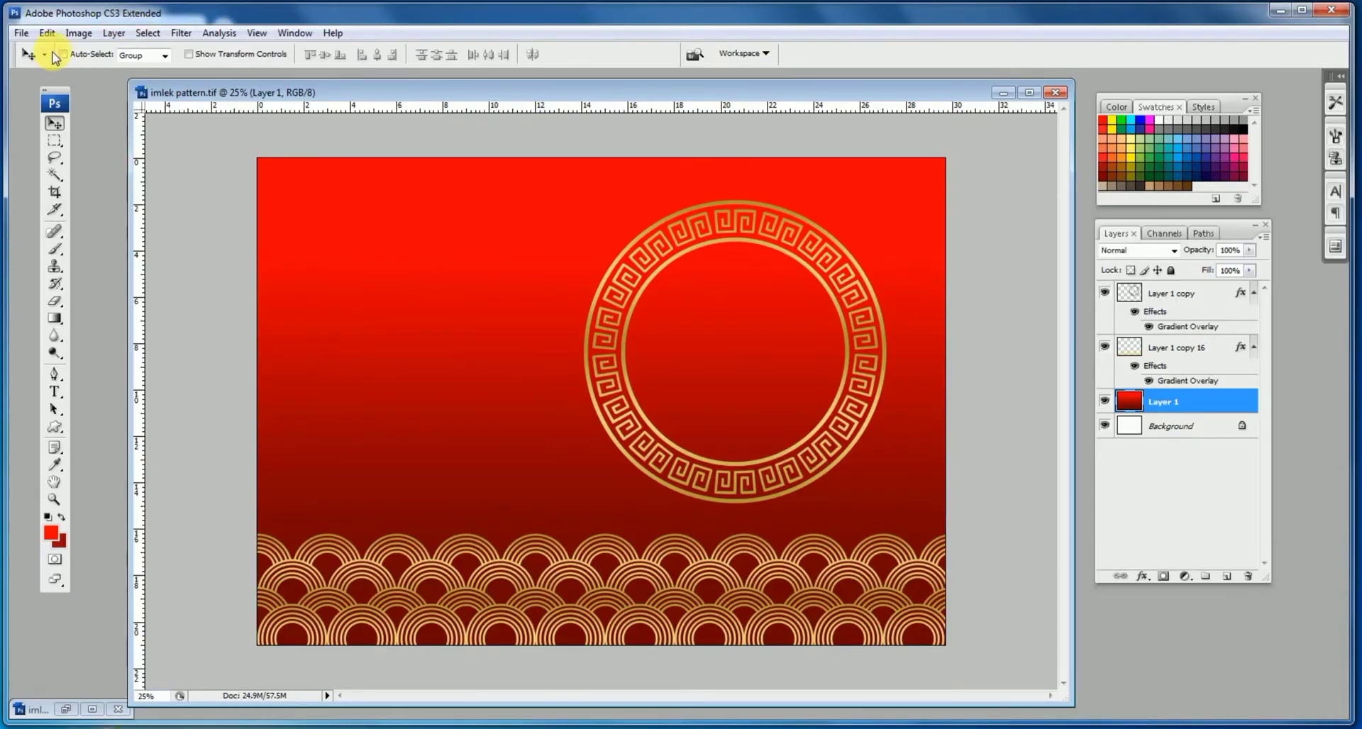
- Back in Photoshop, open tiger-309914_960_720 from the Desktop
click(21, 33)
click(43, 63)
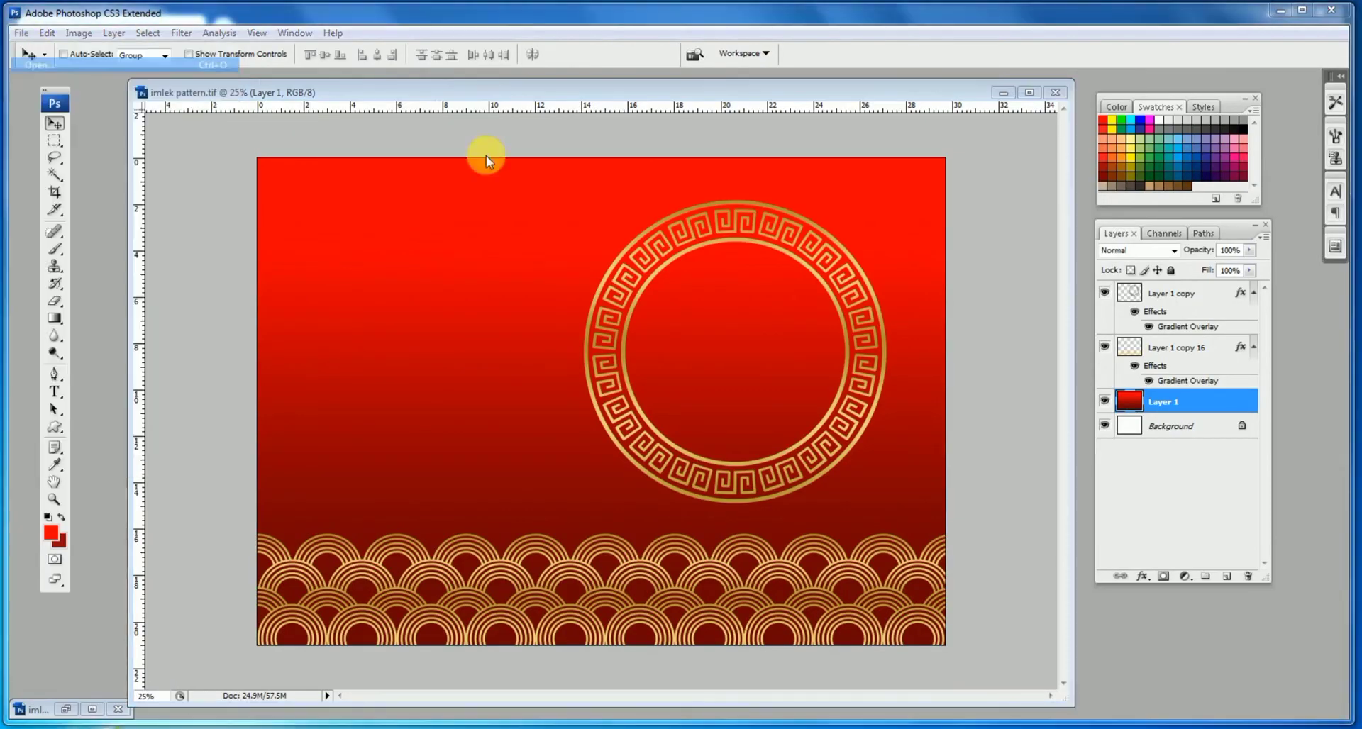
drag(694, 137, 686, 302)
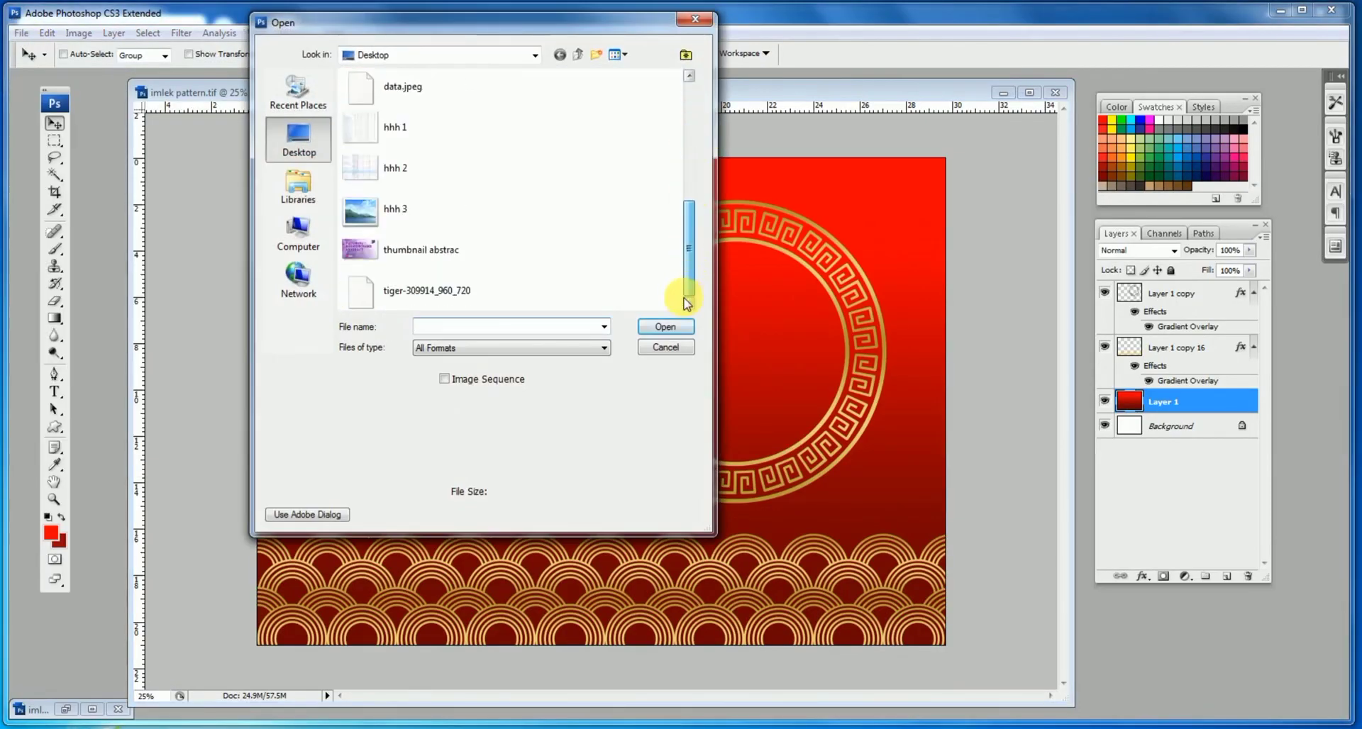
click(372, 277)
click(667, 325)
- Place the tiger enlarged inside the meander ring of imlek pattern.tif and copy the wave layer's gold Gradient Overlay to it
drag(500, 243, 754, 304)
key(ctrl+t)
drag(793, 410, 815, 450)
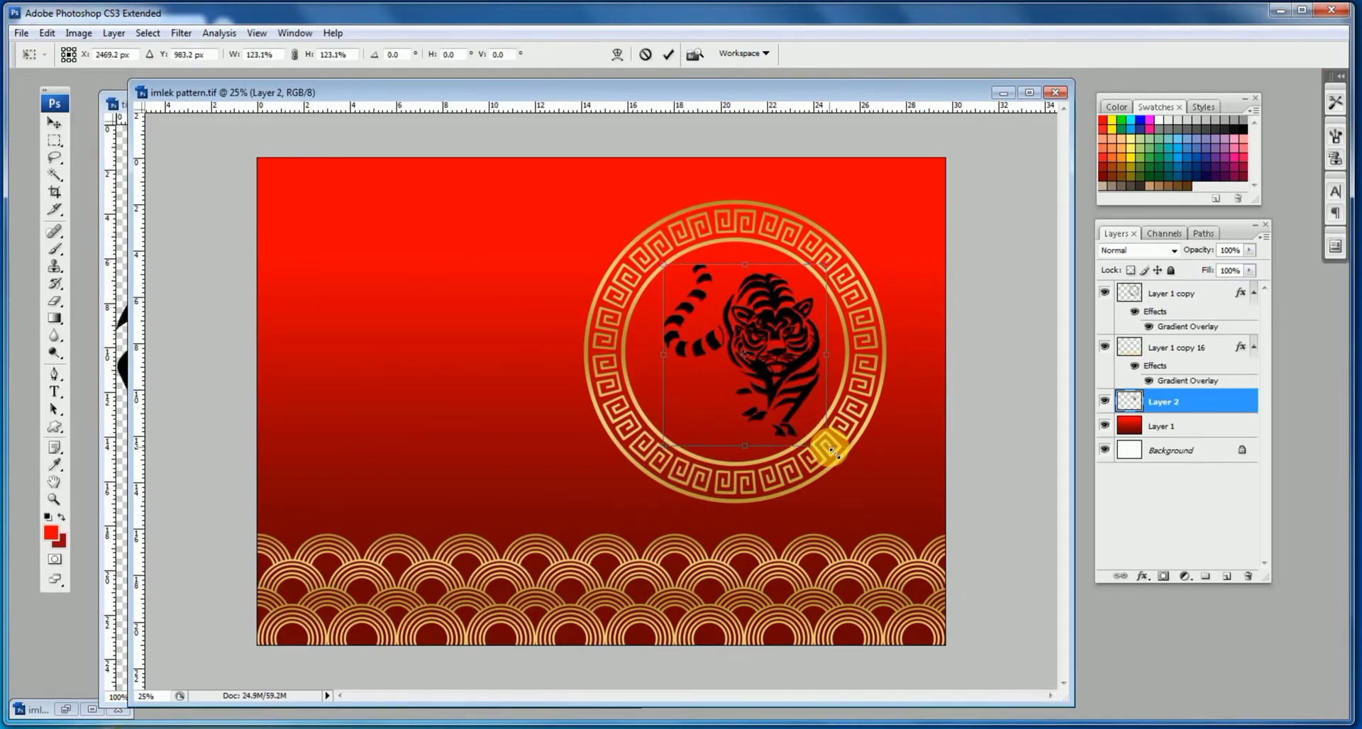
key(Return)
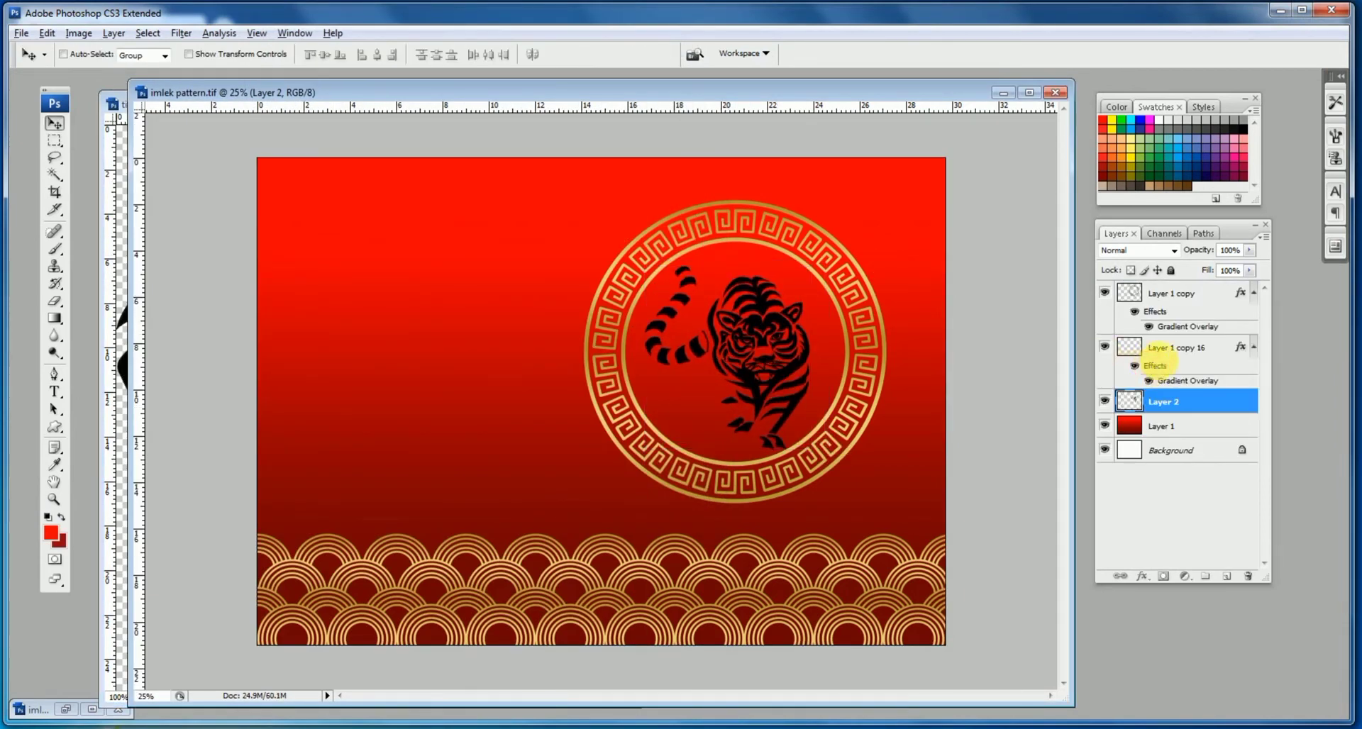
drag(1166, 363, 1170, 403)
drag(793, 367, 789, 361)
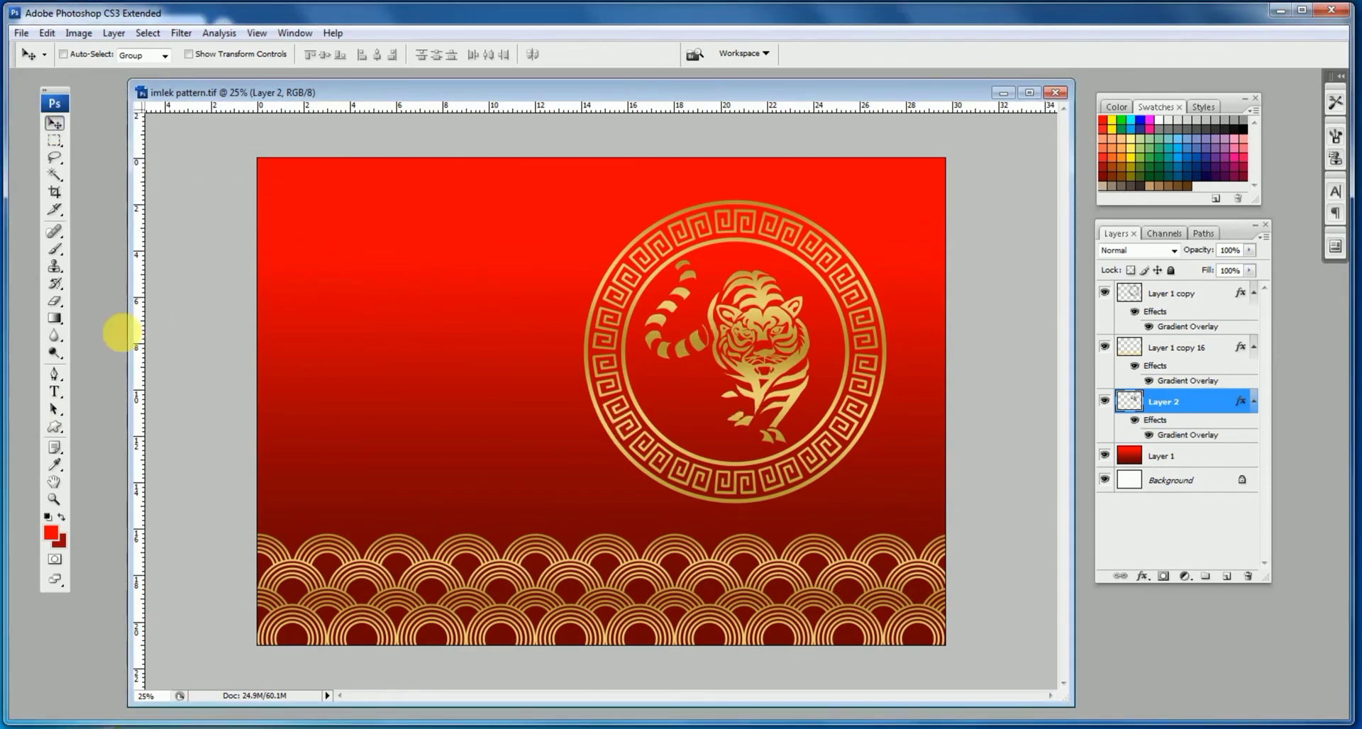
- Add the white Myriad Pro text "HAPPY CHINESE YEAR 2022" on four lines to the left of the ring
click(53, 395)
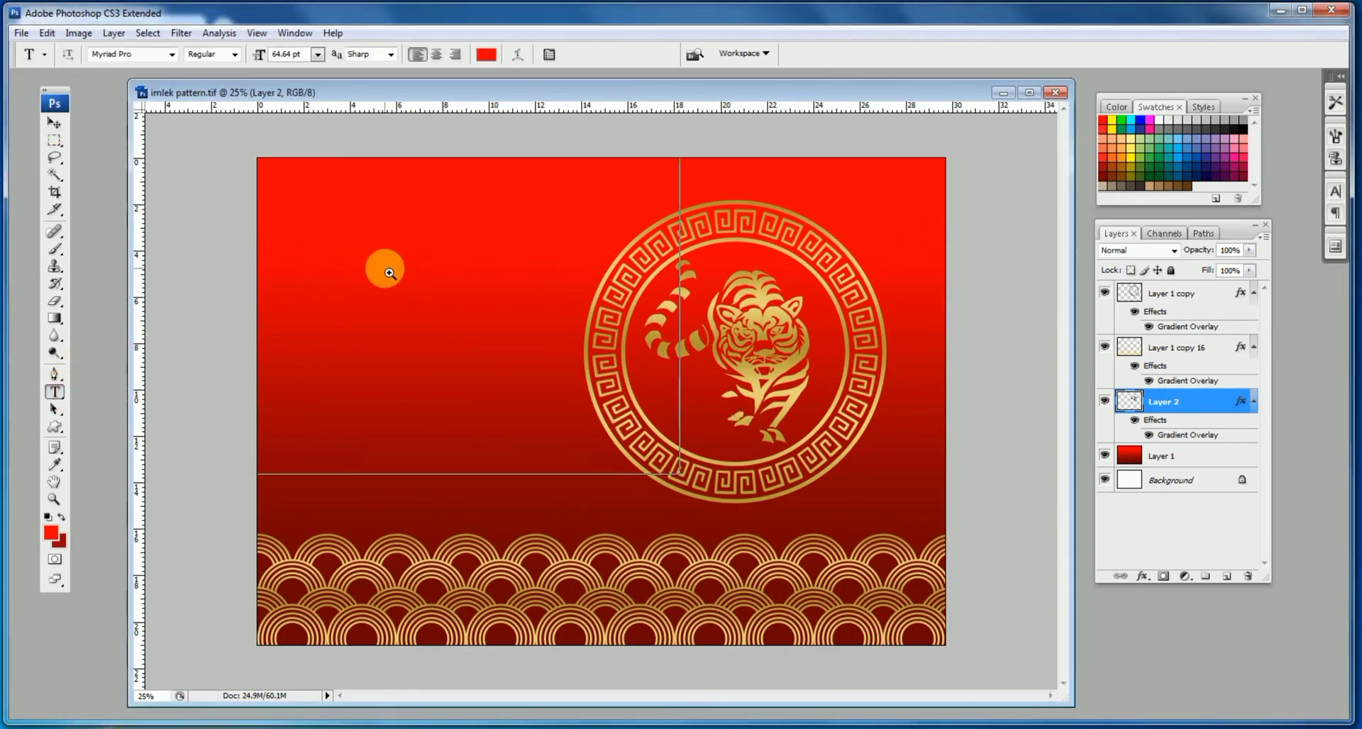
key(ctrl+plus)
click(378, 276)
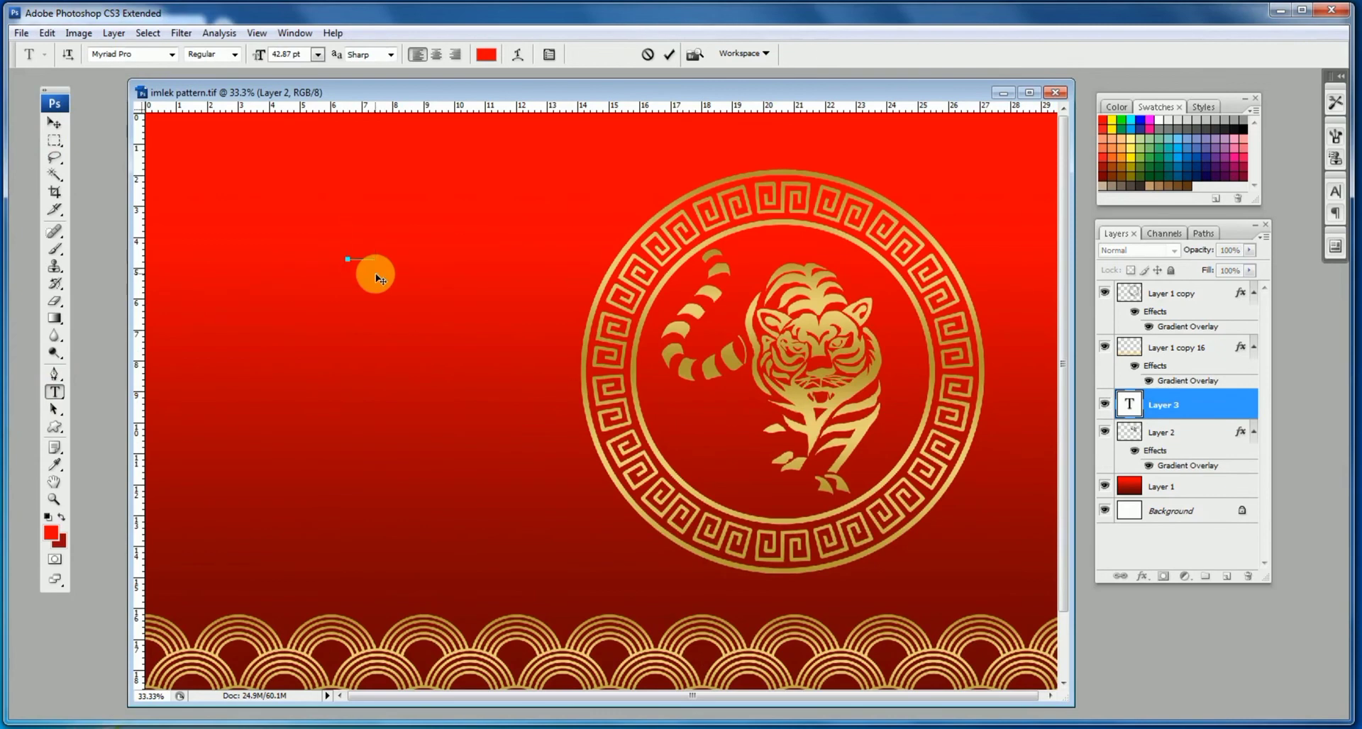
key(ctrl+a)
click(486, 54)
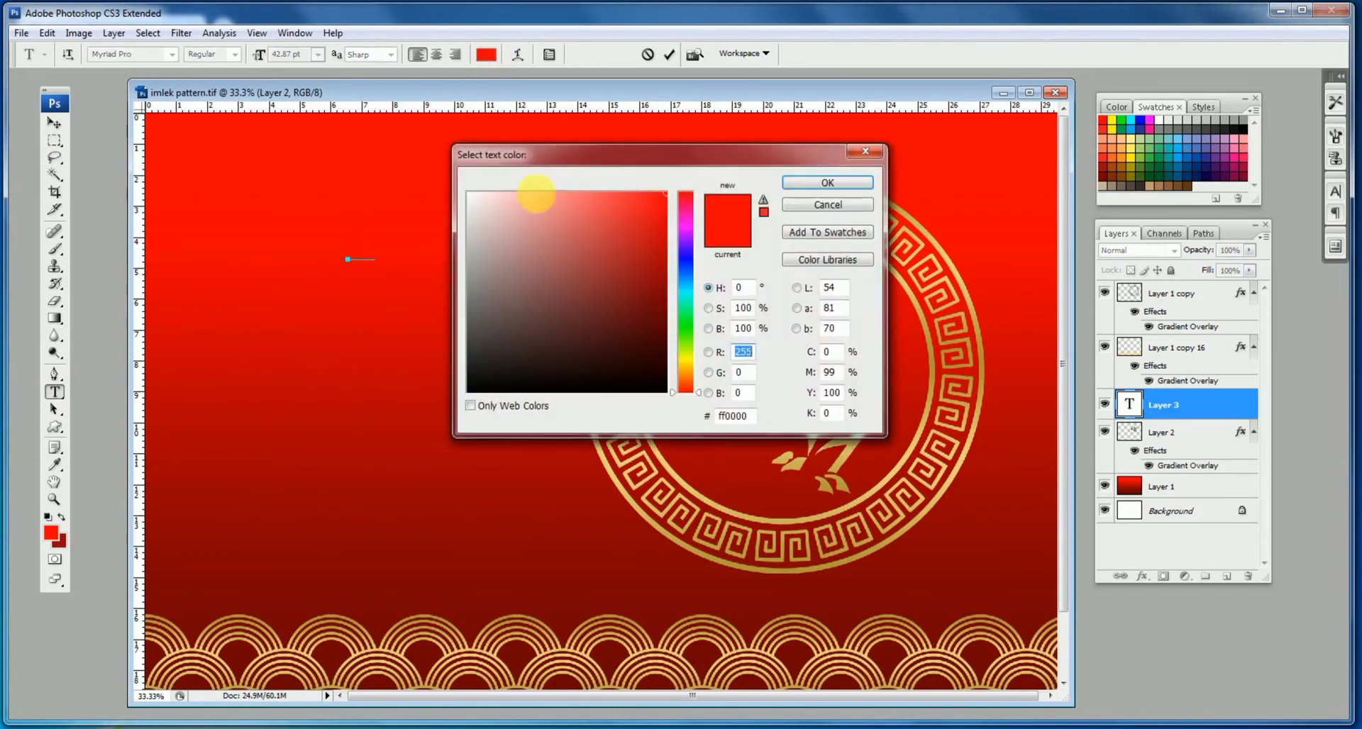
click(465, 193)
click(816, 181)
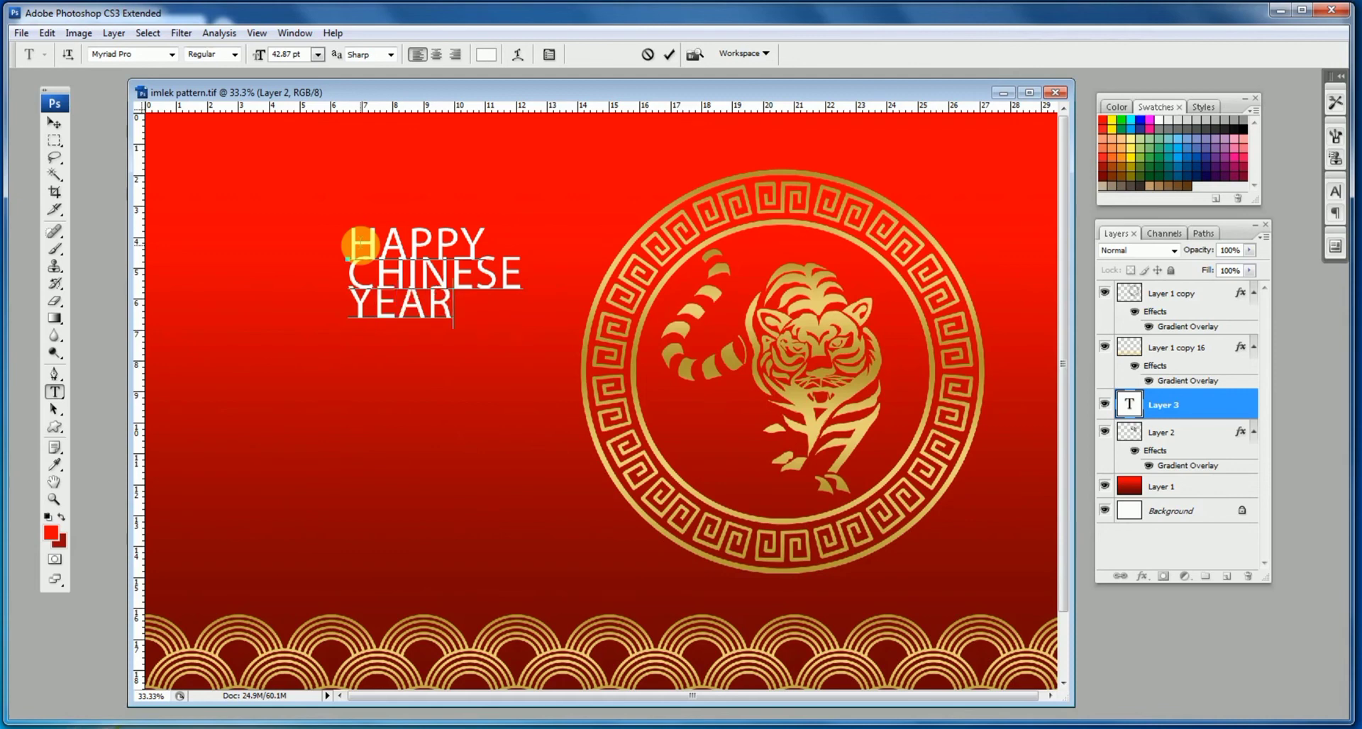
text(2022)
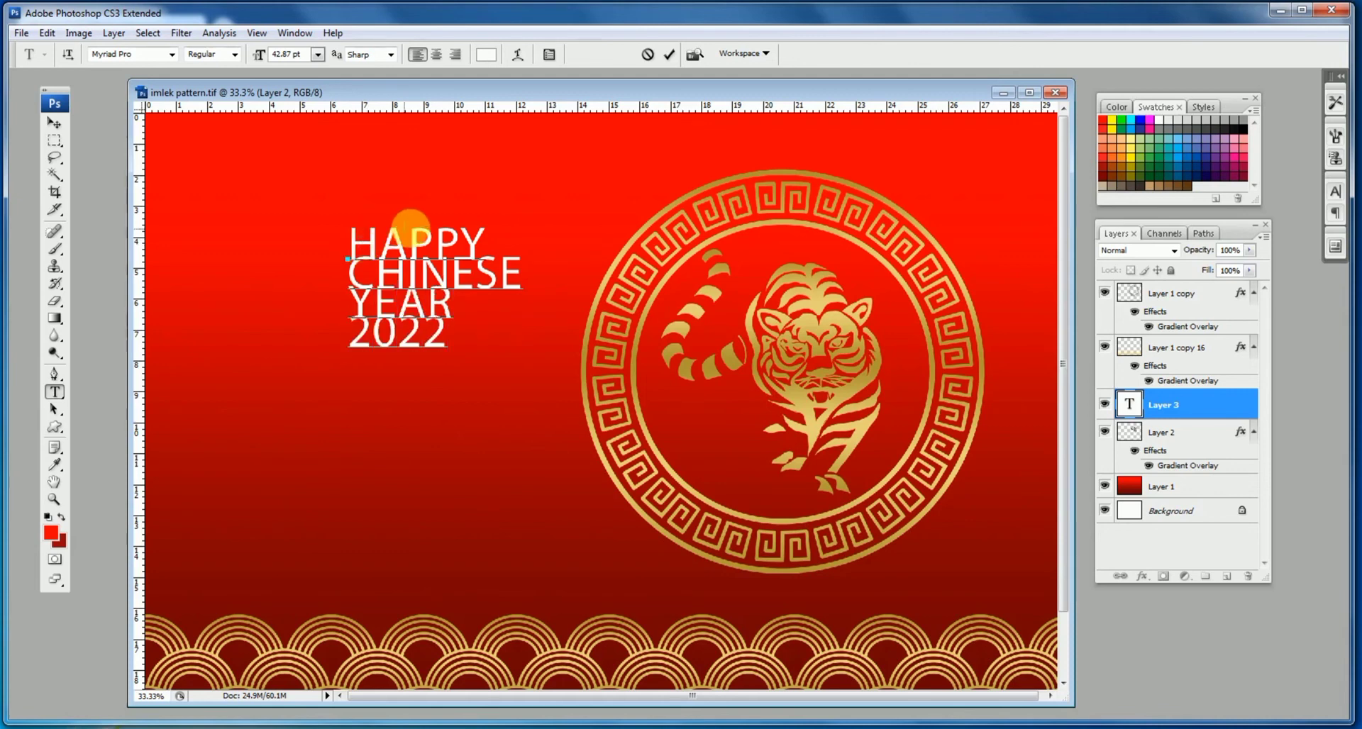
- Set the four-line greeting text in the Japanese 3017 font and increase its line spacing
drag(344, 237, 538, 348)
key(alt+Down)
key(alt+Down)
key(alt+Down)
key(alt+Down)
key(alt+Down)
key(alt+Down)
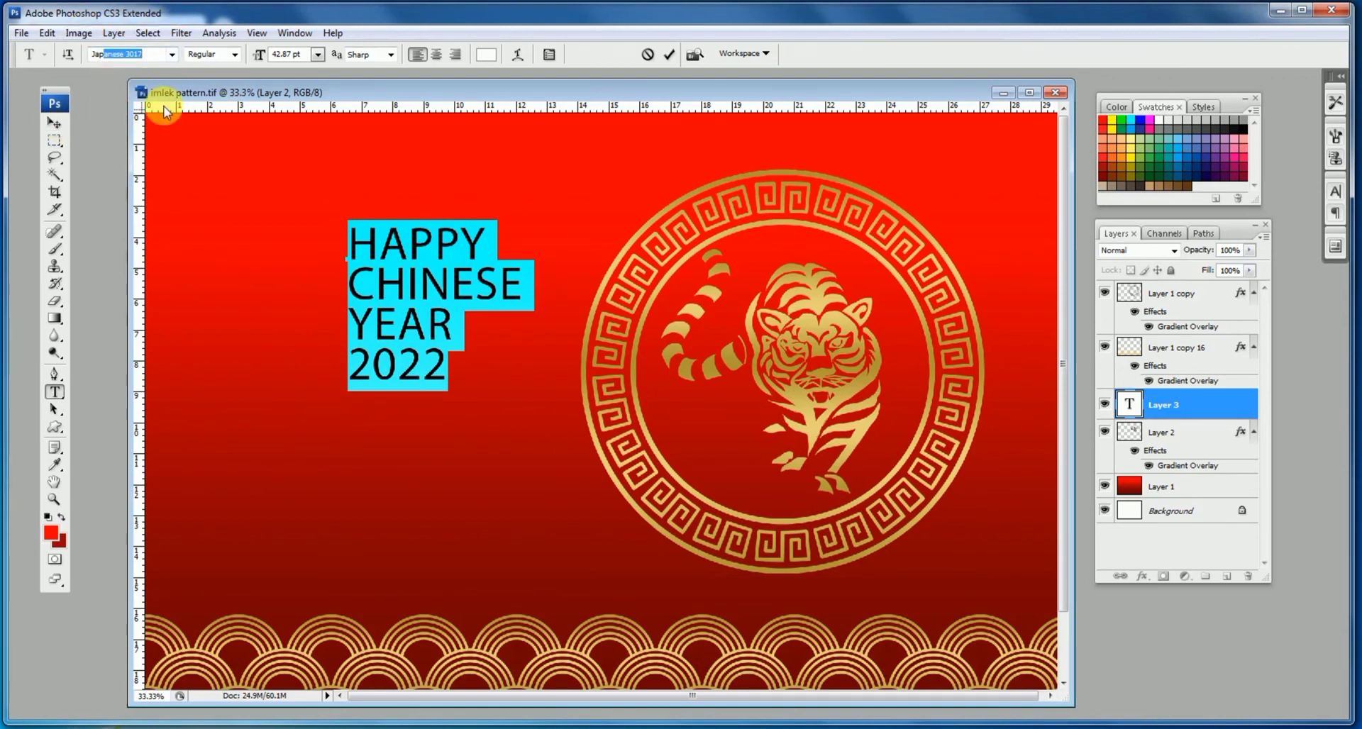
key(Return)
click(347, 237)
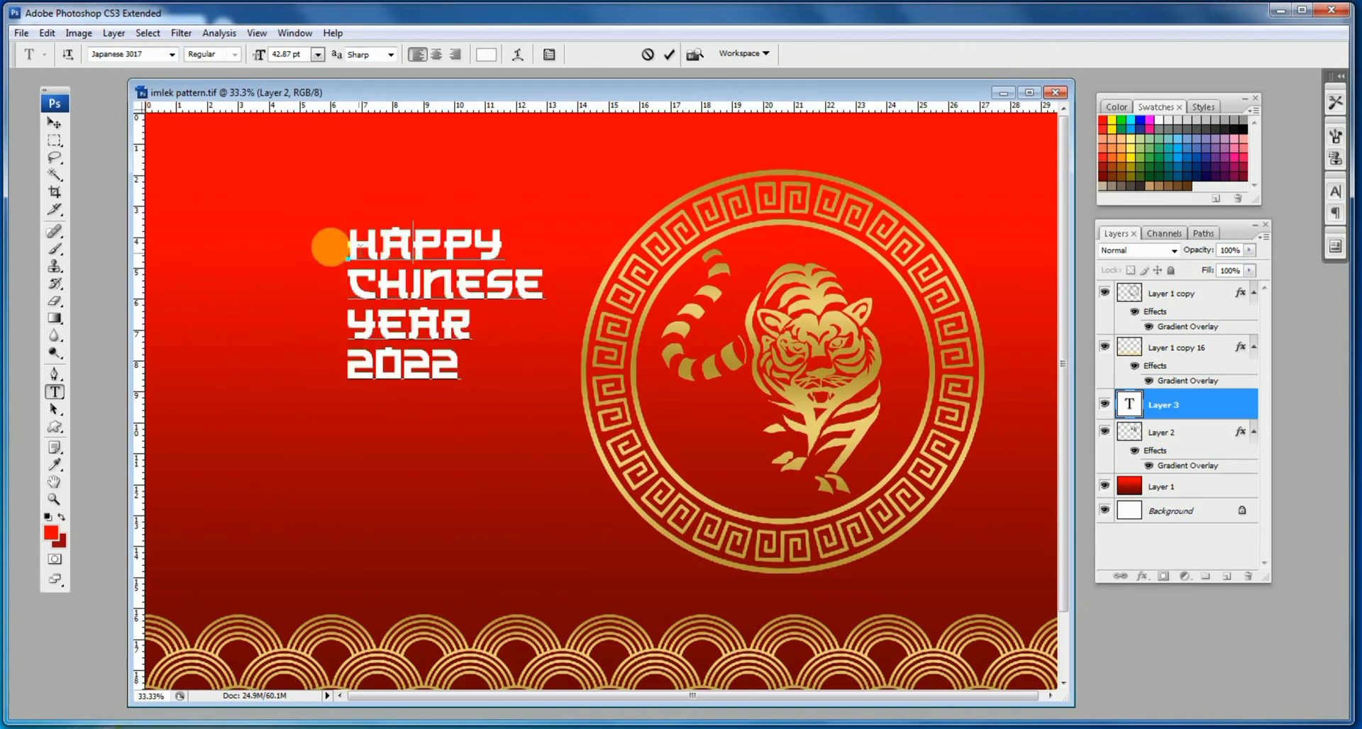
drag(348, 237, 517, 435)
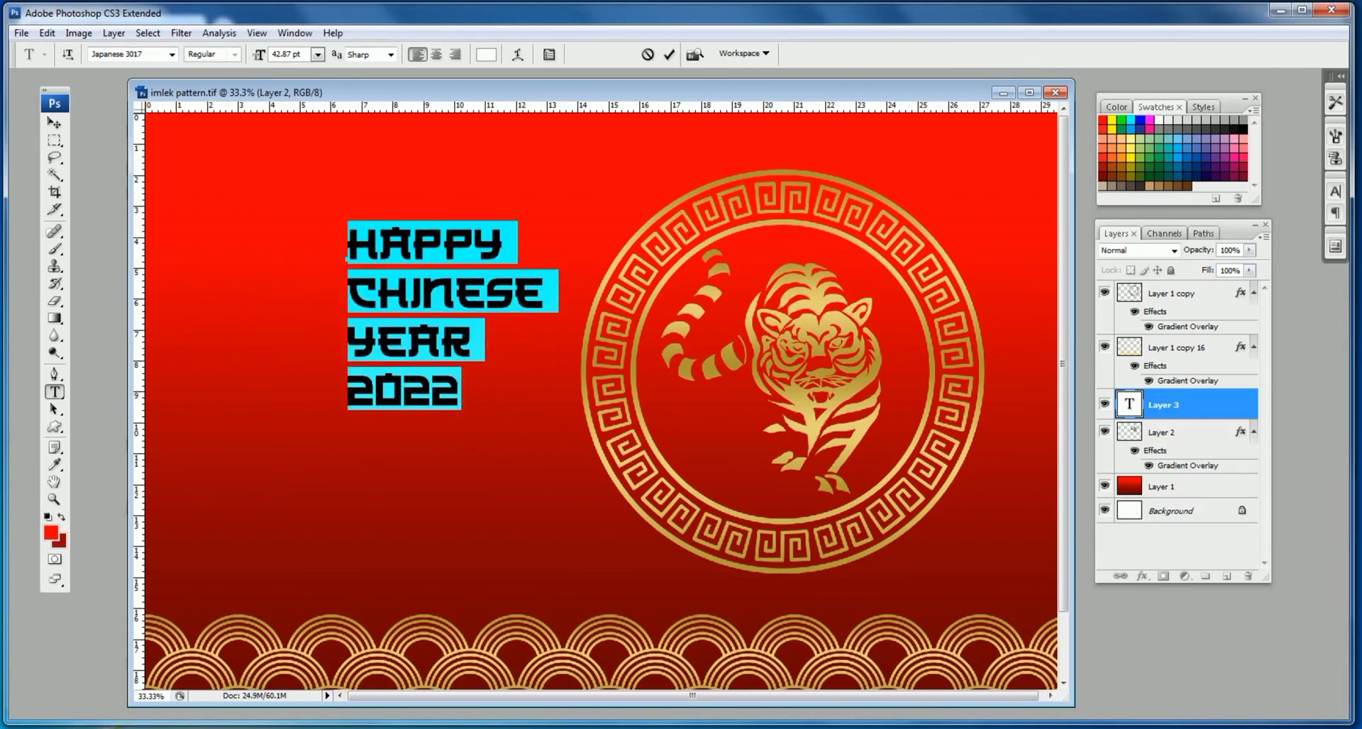
- Move the greeting text toward the canvas's upper-left area and enlarge it to fill the space beside the ring
click(53, 129)
drag(439, 296, 305, 268)
click(377, 350)
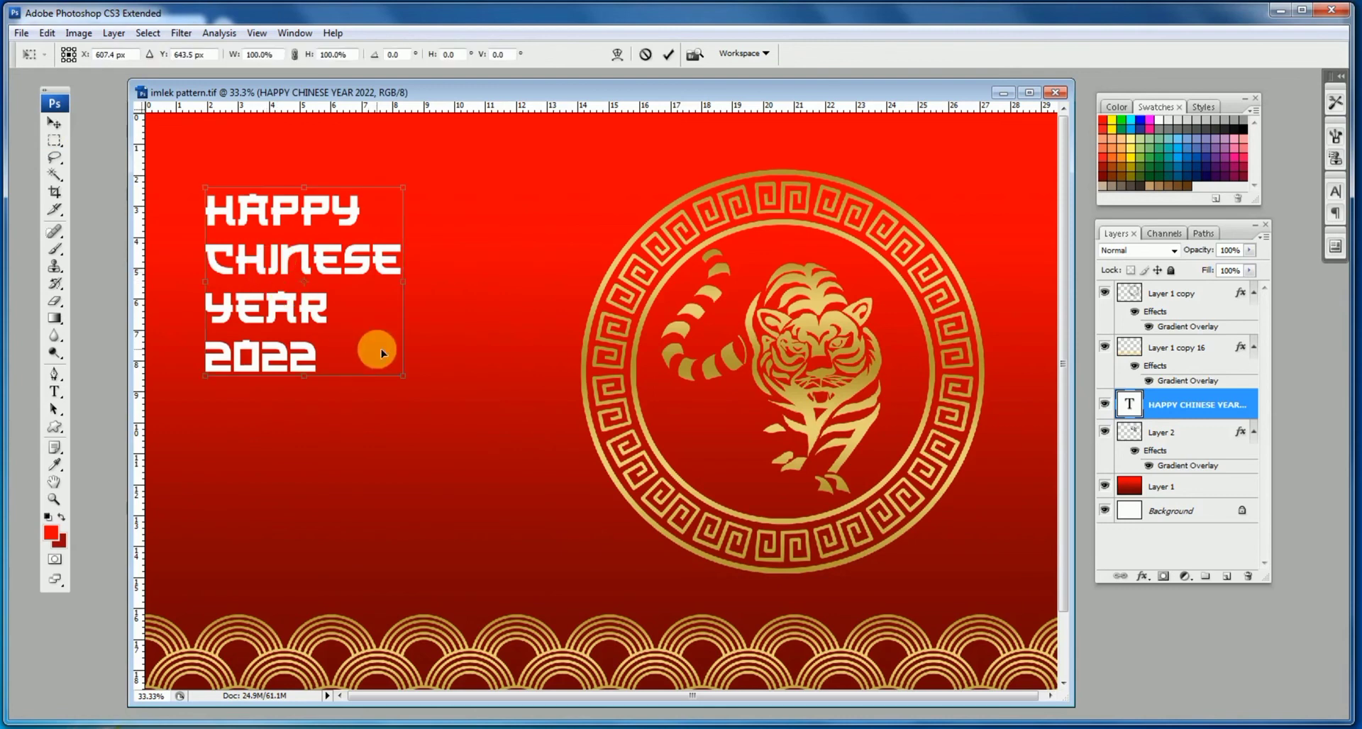
drag(468, 444, 556, 538)
key(Return)
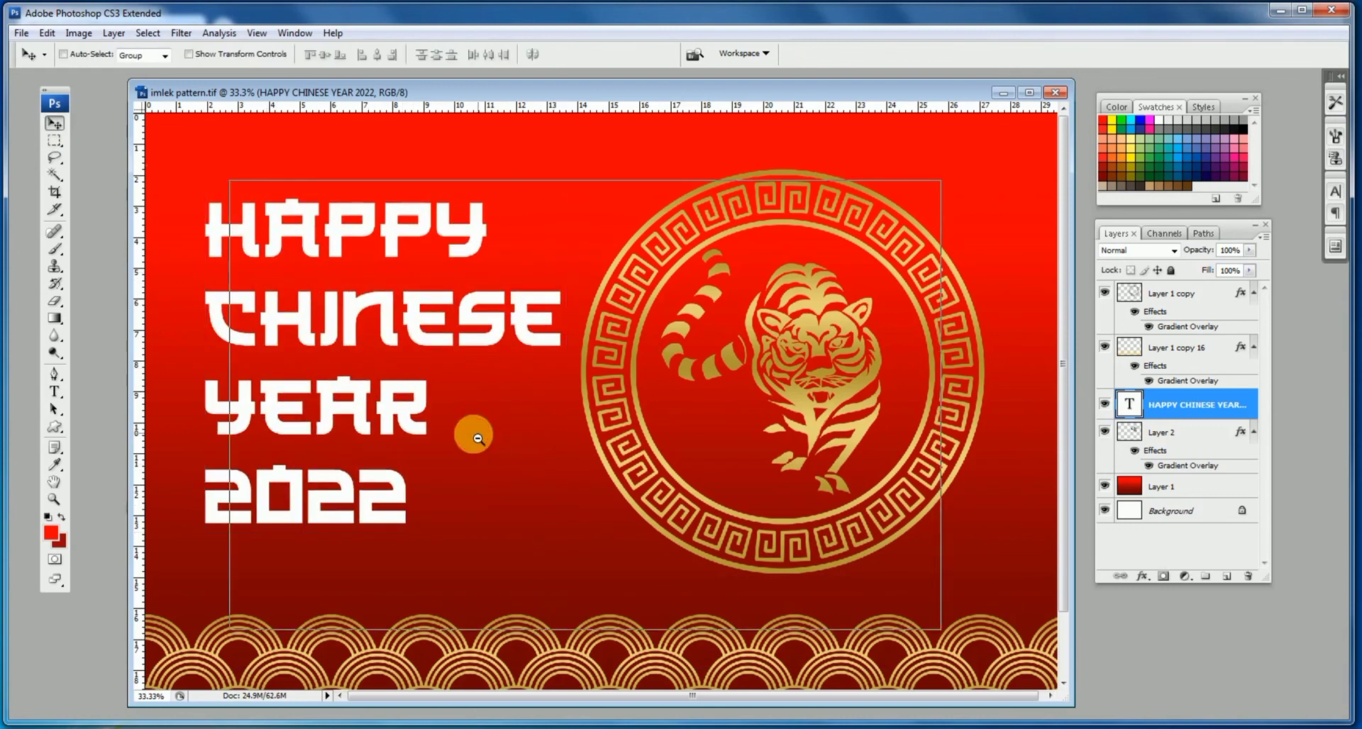
- Copy the wave layer's gold Gradient Overlay to the greeting text and fine-tune the text's position left of the ring
key(ctrl+minus)
drag(458, 383, 468, 390)
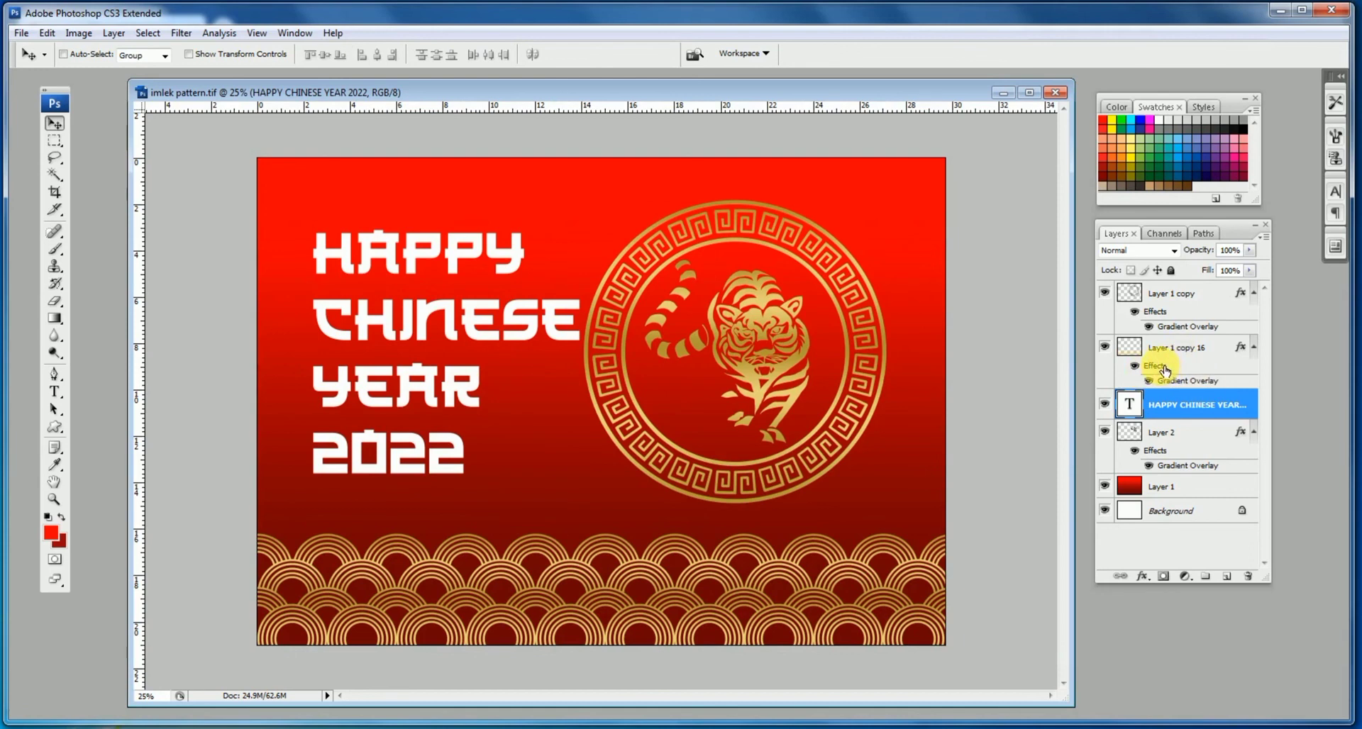
drag(1165, 370, 1174, 406)
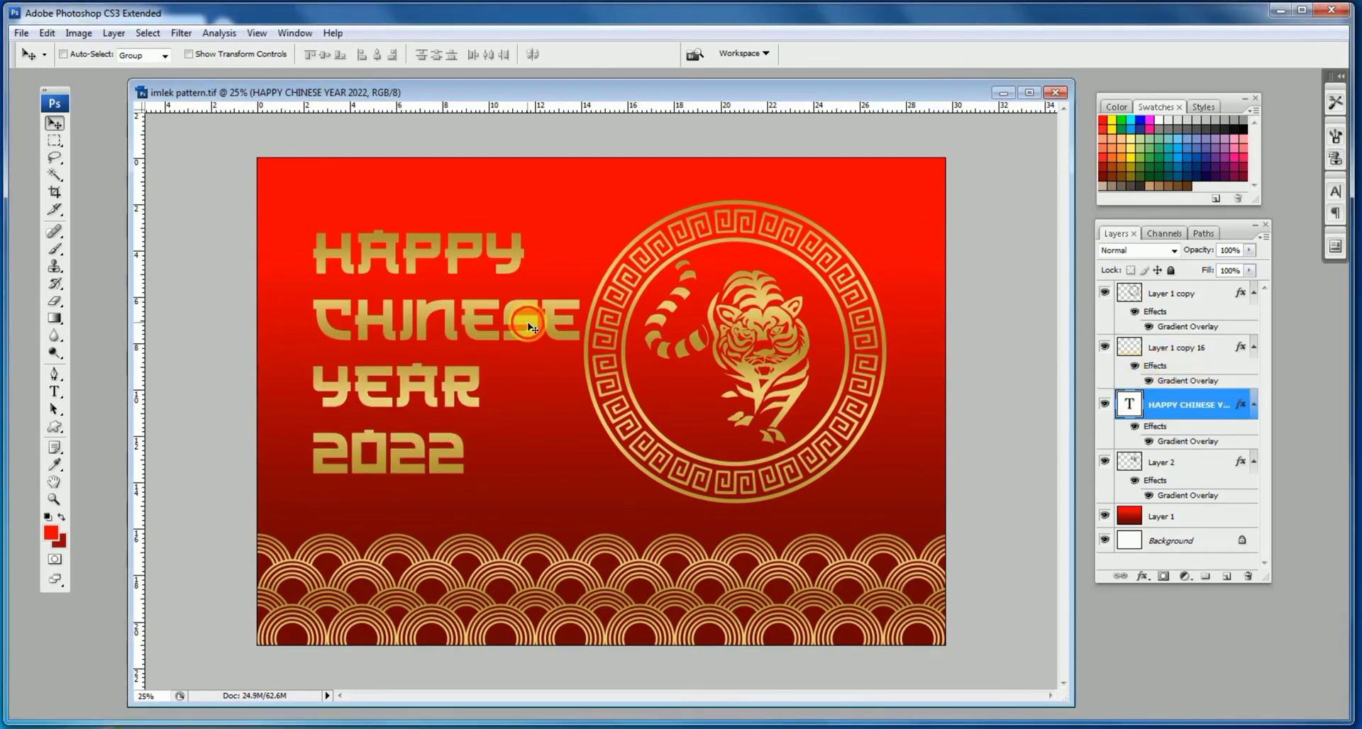
drag(529, 326, 519, 326)
- Darken the red gradient on Layer 1 with Curves, pulling the RGB midpoint to input 139, output 106
click(1166, 518)
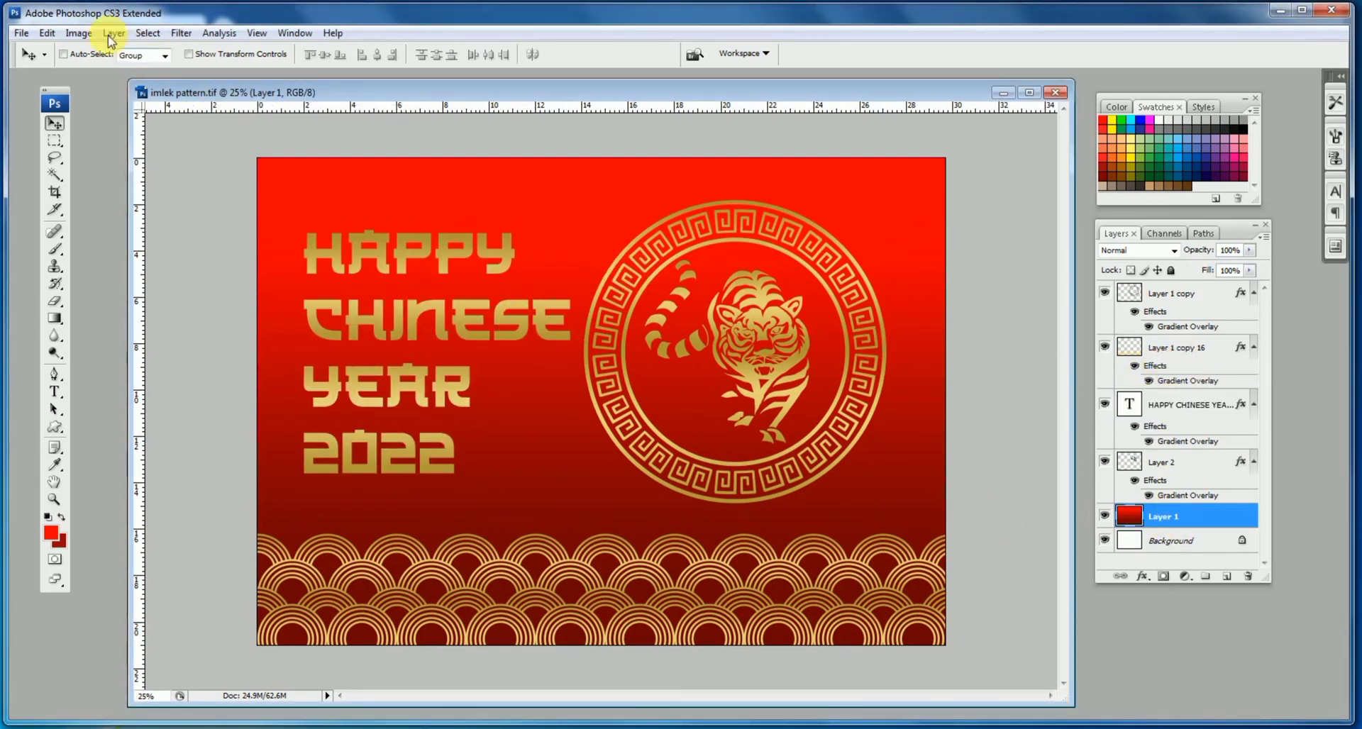
key(ctrl+m)
drag(1135, 318, 1143, 343)
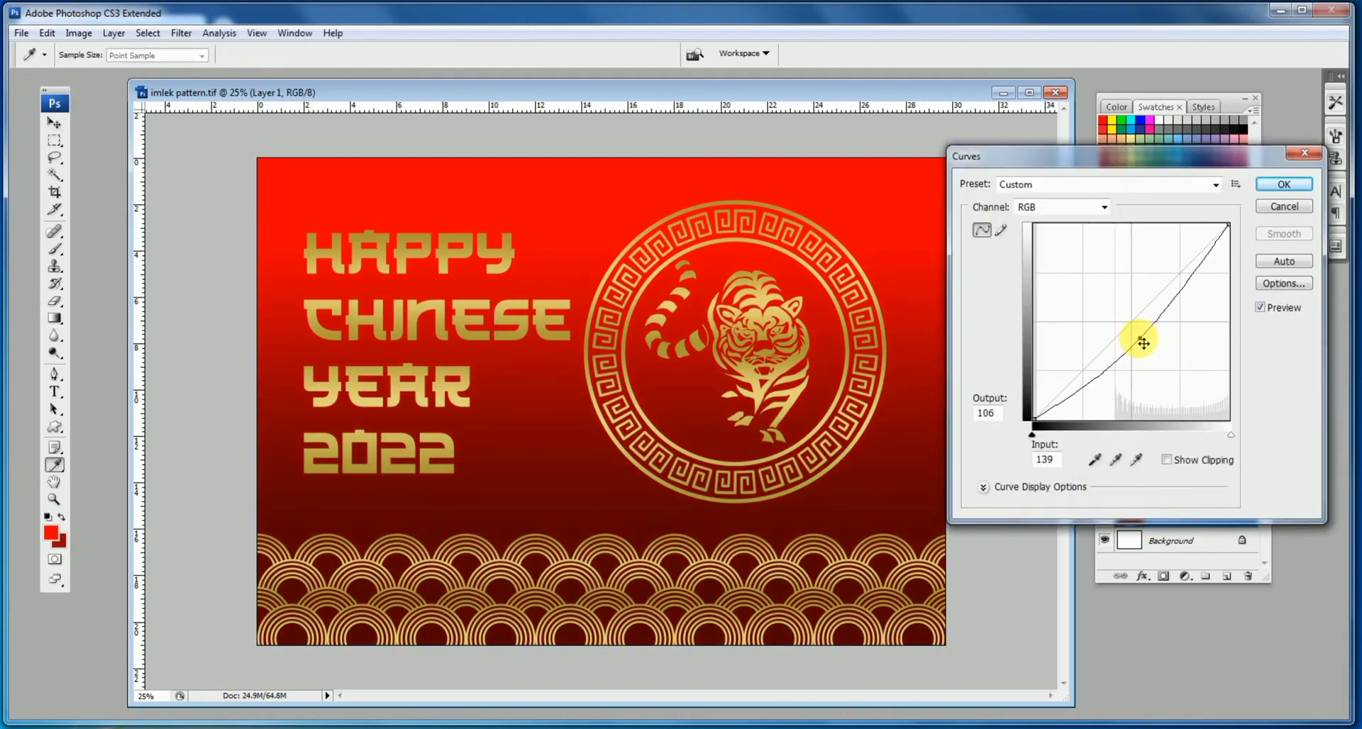
click(1284, 183)
key(v)
- Shift the gold wave band on Layer 1 copy 16 slightly down along the canvas's lower edge
key(ctrl+minus)
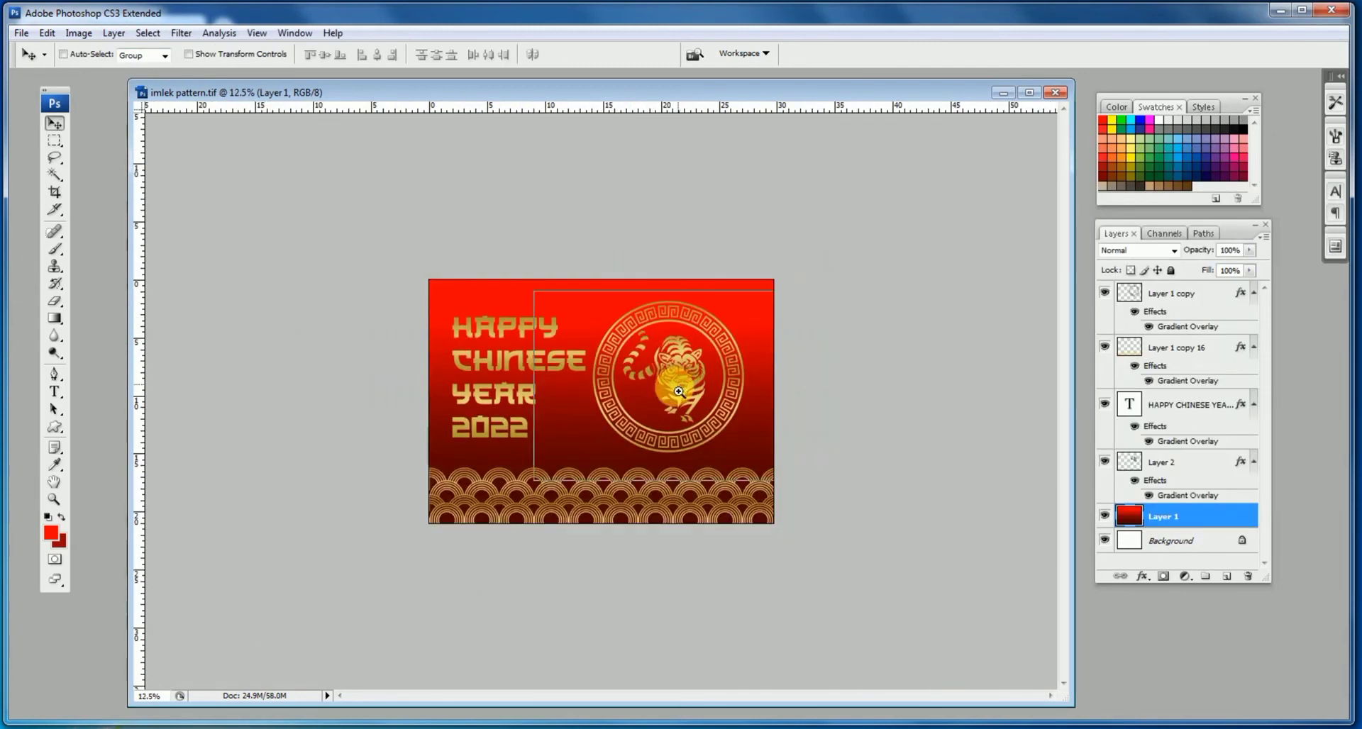
key(ctrl+plus)
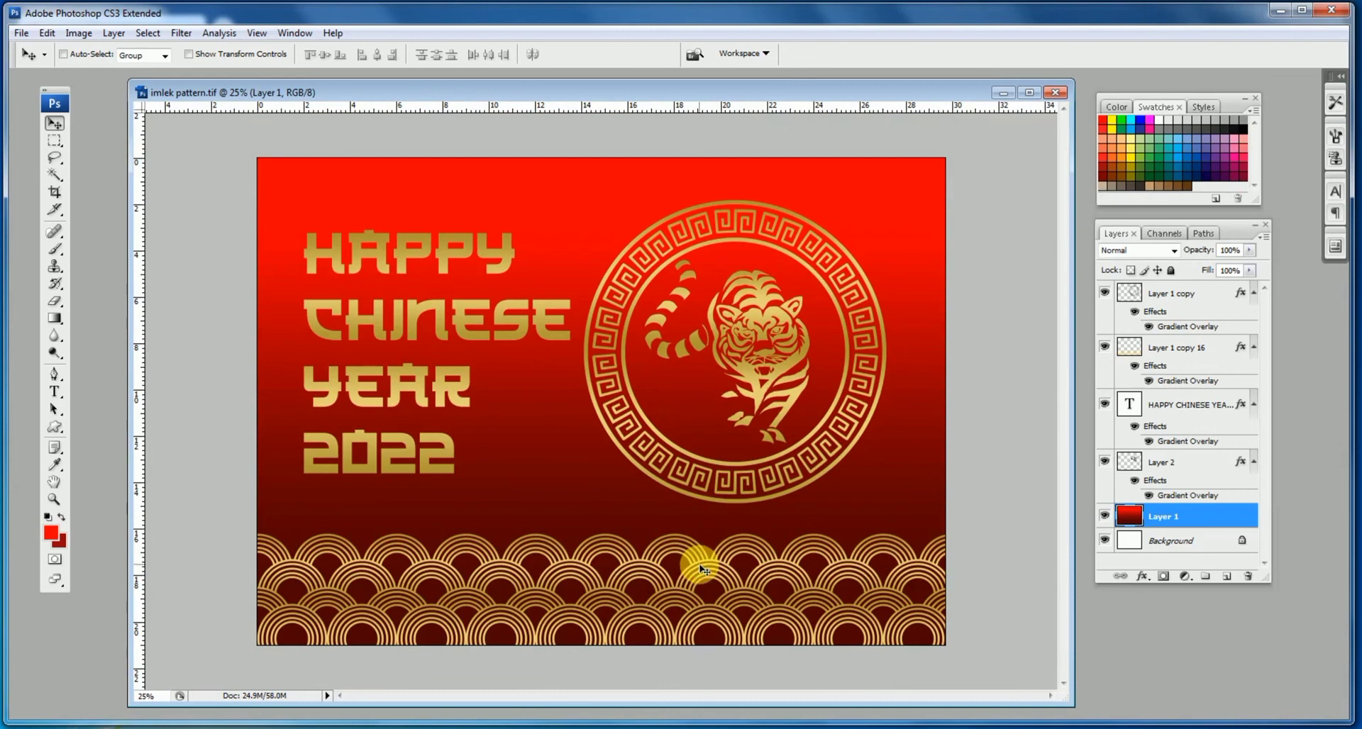
click(1178, 348)
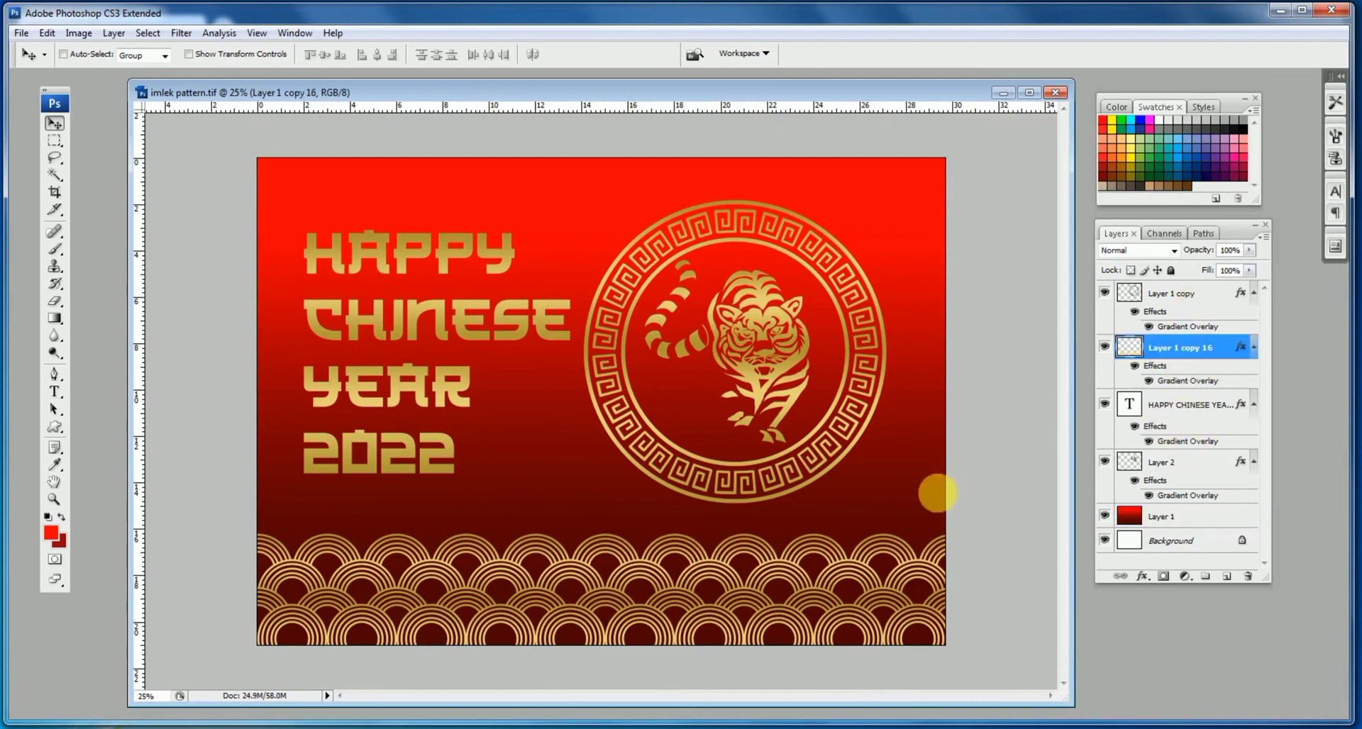
drag(699, 551, 701, 563)
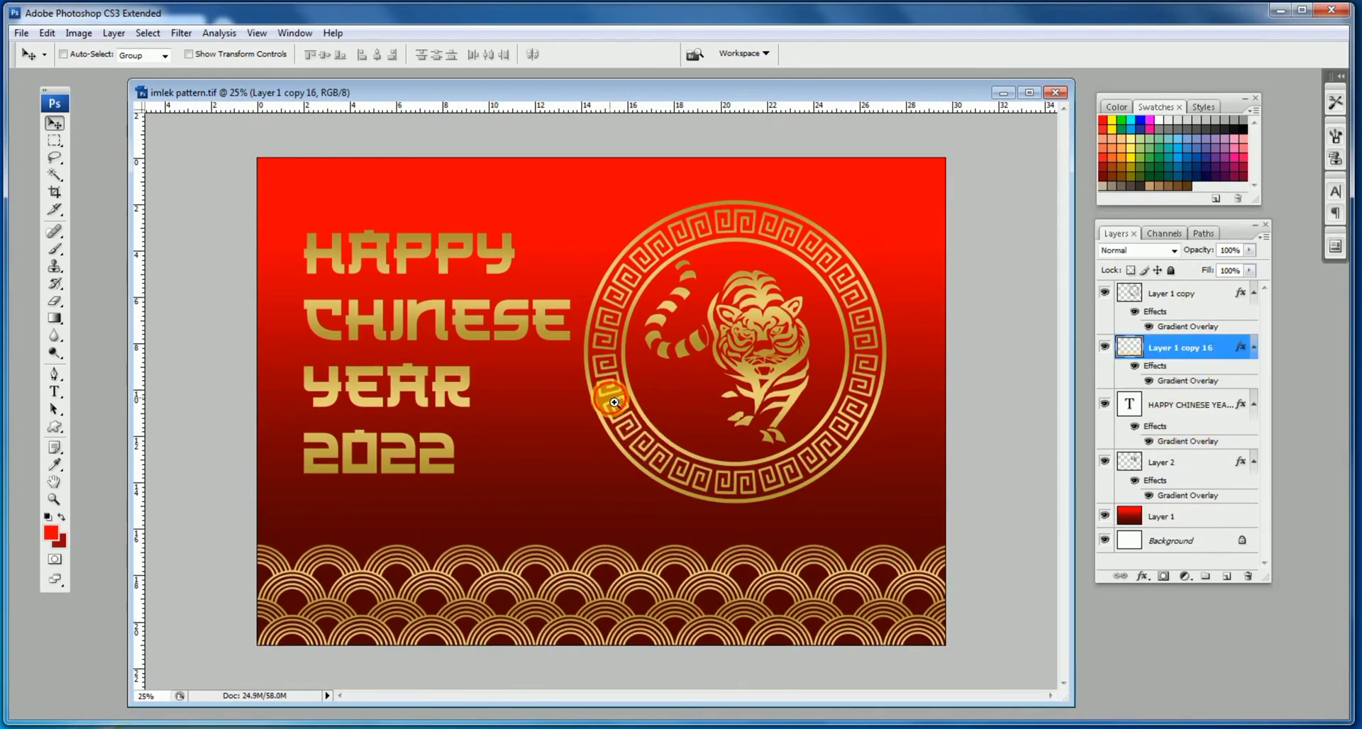